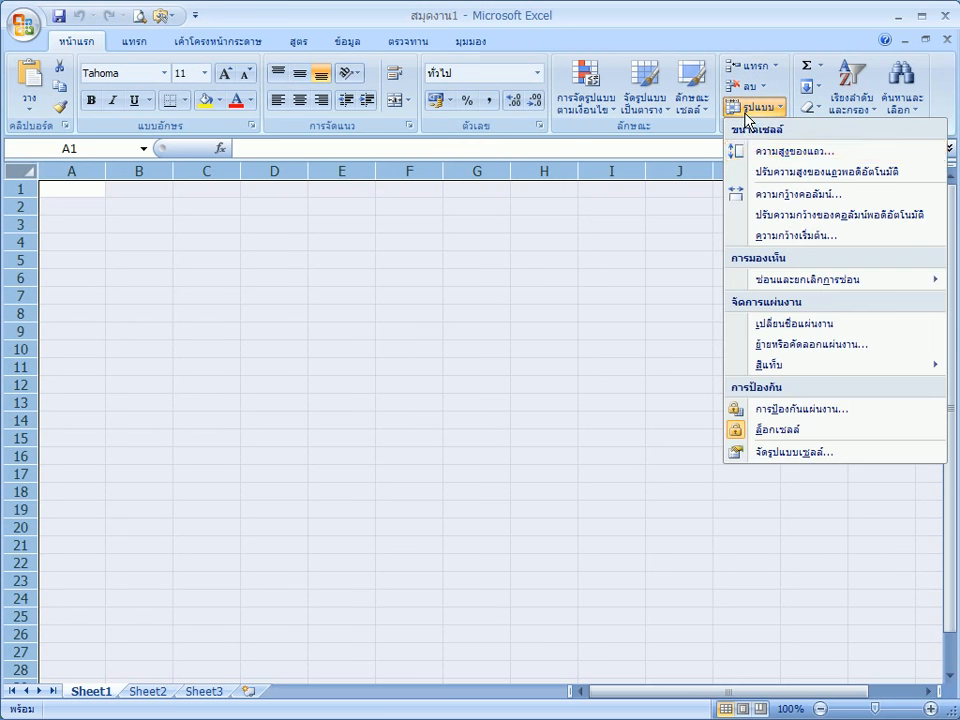
Set the row height of the entire sheet to 50.
left_click(752, 154)
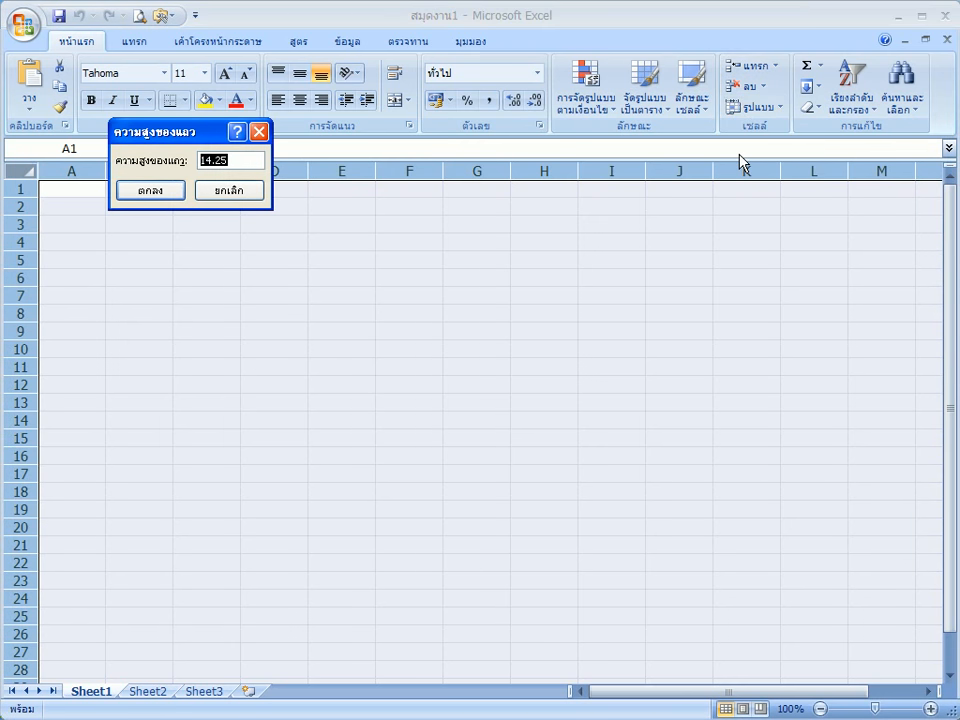
type("50")
key("Return")
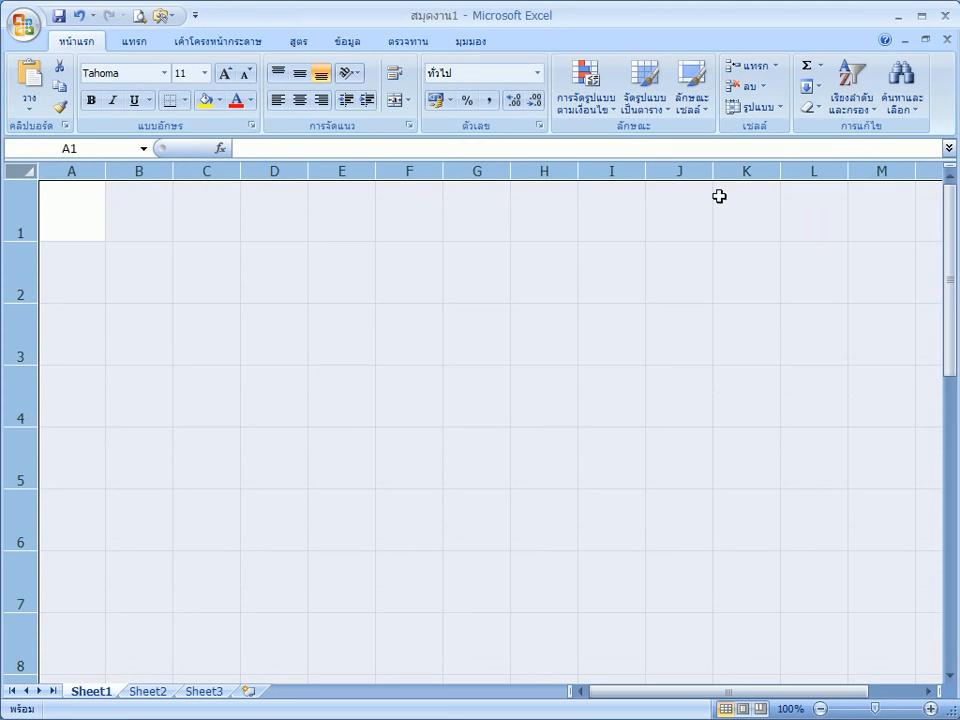
left_click(654, 399)
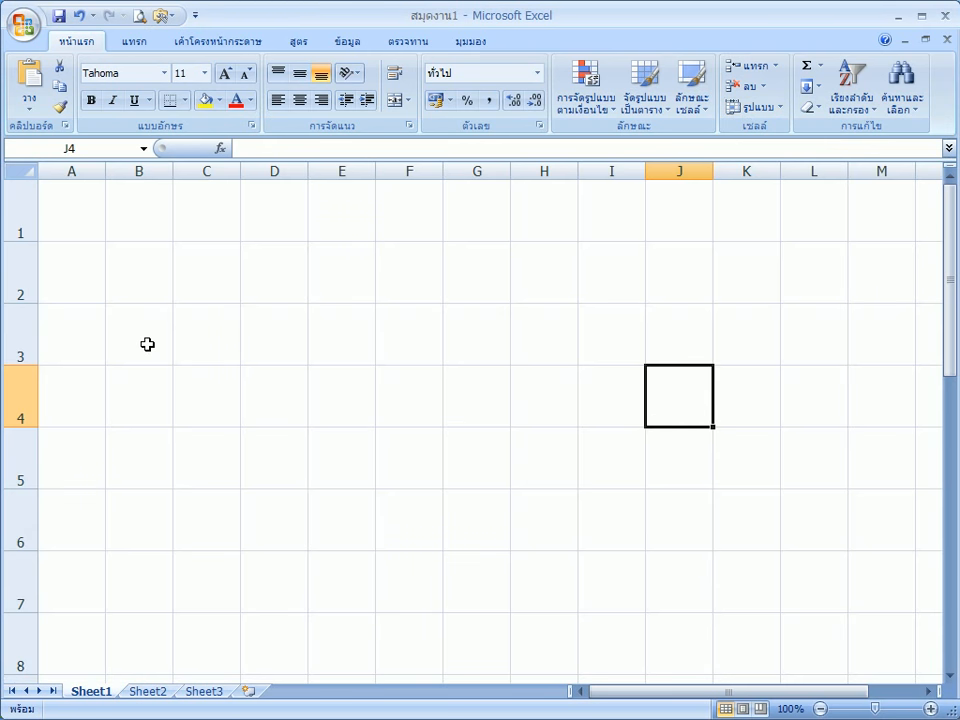
Merge and center the cell blocks B3:C4, E3:F4 and H3:I4.
left_click_drag(147, 343, 191, 384)
left_click_drag(317, 339, 352, 370)
left_click_drag(168, 336, 199, 377)
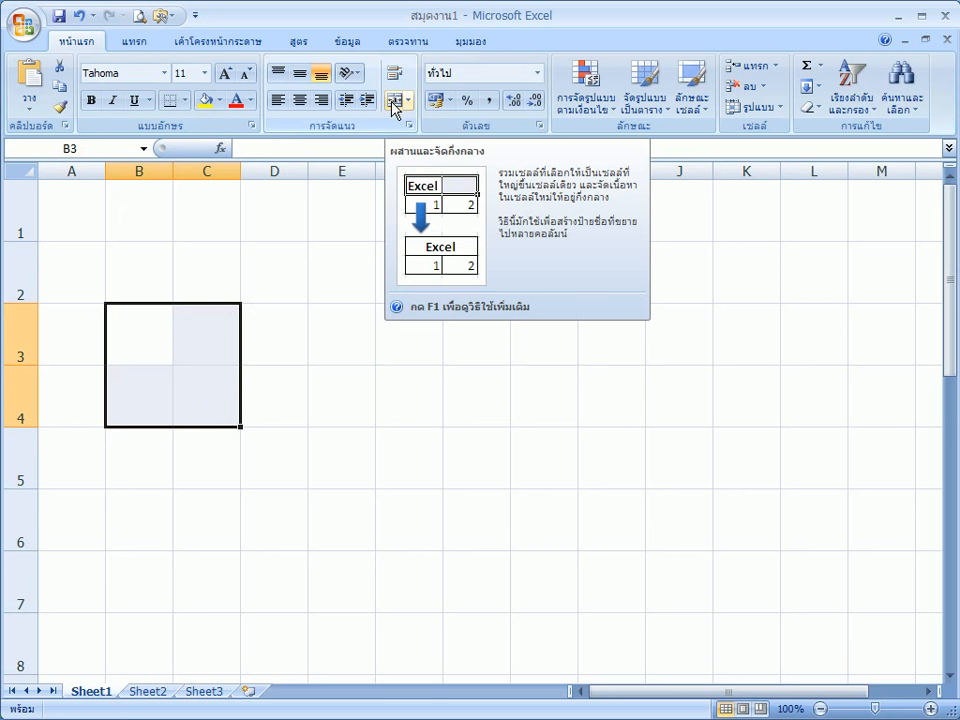
left_click_drag(345, 339, 405, 398)
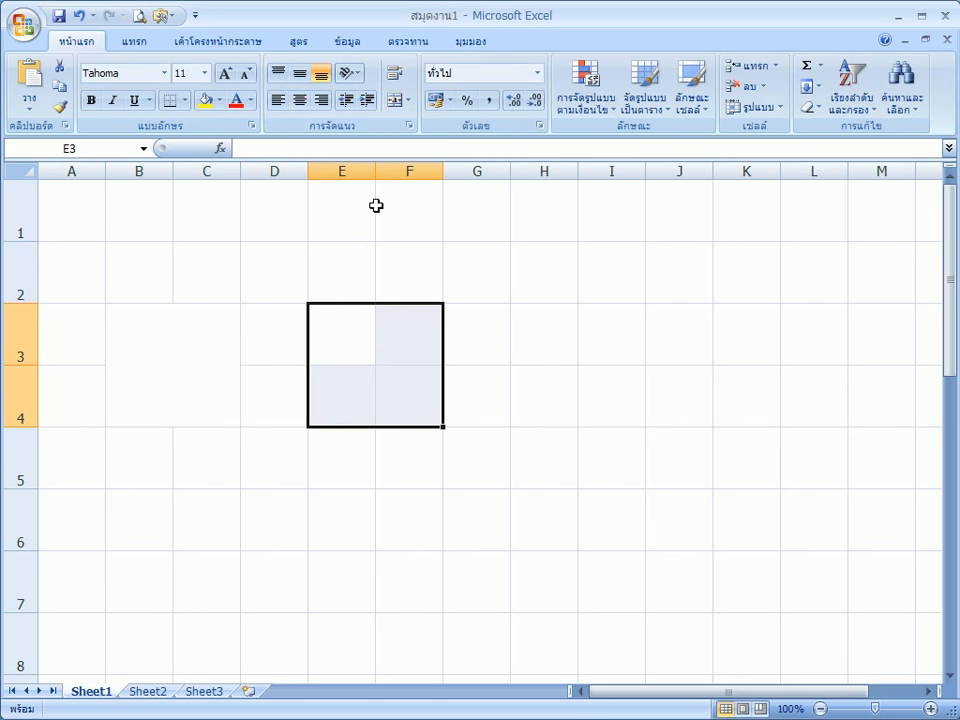
left_click(395, 100)
left_click(610, 396)
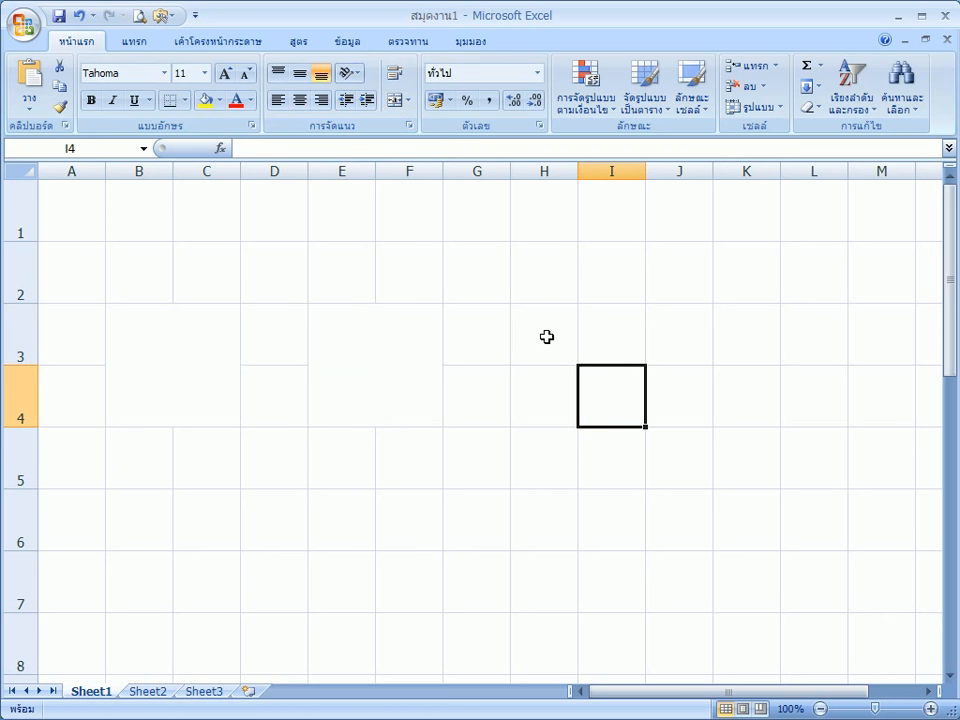
left_click_drag(547, 337, 610, 396)
left_click(395, 100)
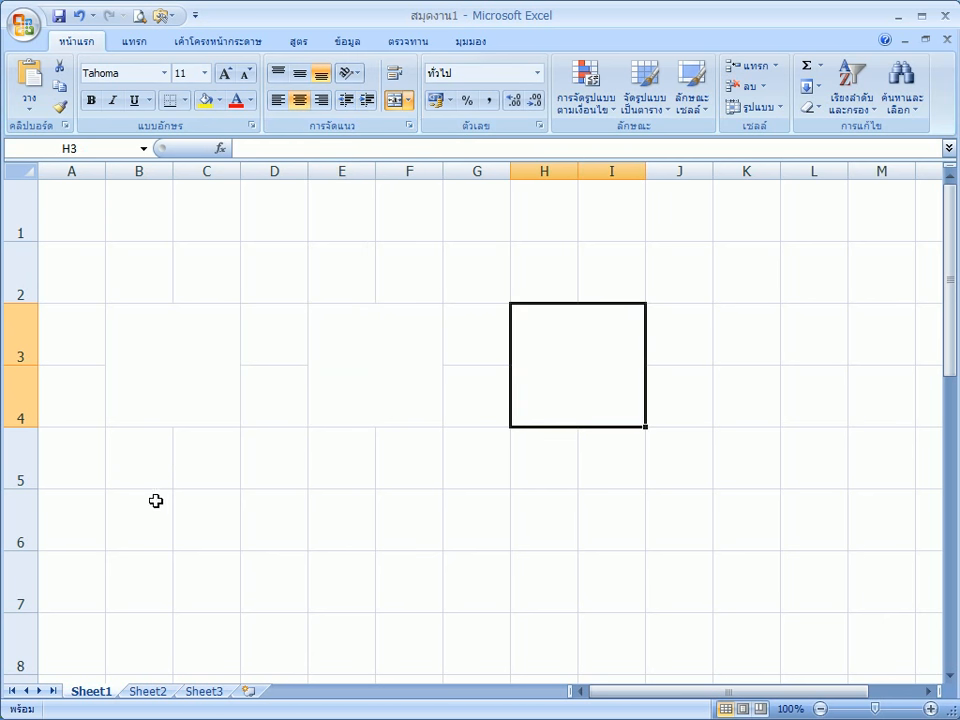
Merge and center the cell blocks B6:C7, E6:F7 and H6:I7.
left_click_drag(156, 500, 201, 557)
left_click(395, 100)
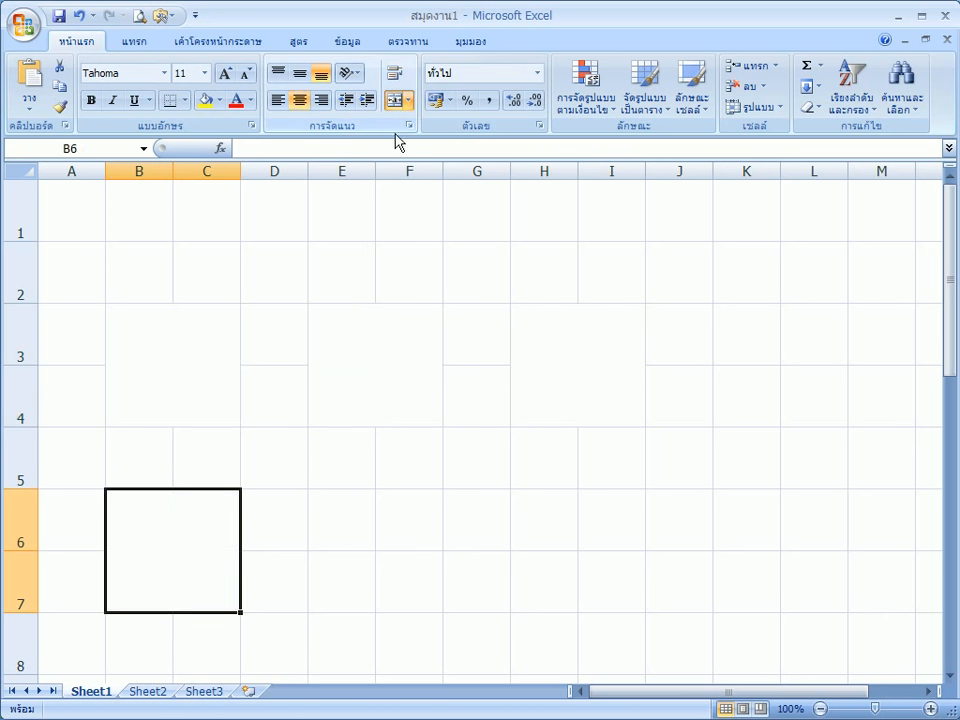
left_click_drag(345, 529, 410, 590)
left_click(395, 100)
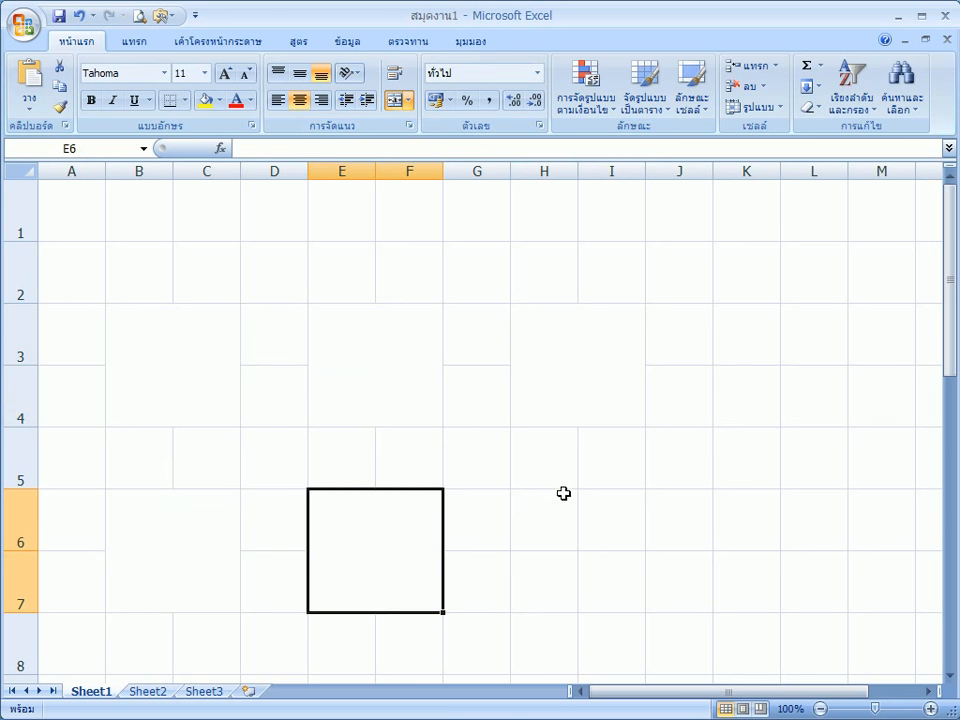
left_click_drag(563, 493, 611, 561)
left_click(395, 100)
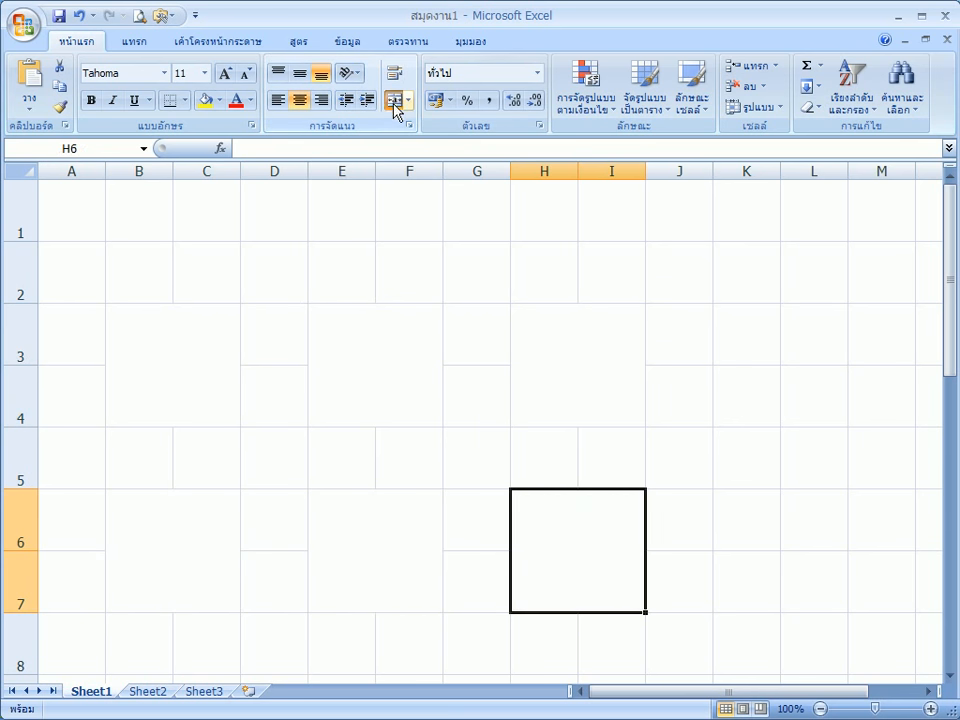
Enter 1, 2 and 3 in the upper row of merged cells, B3, E3 and H3.
left_click(193, 359)
type("1")
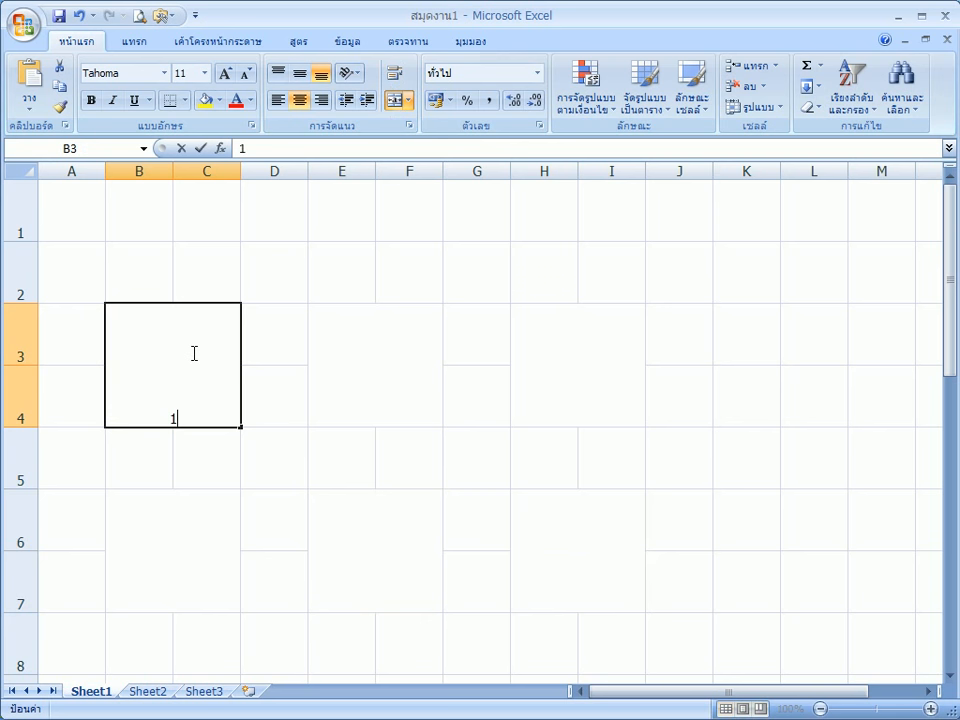
key("Tab")
key("Tab")
type("2")
key("Tab")
key("Tab")
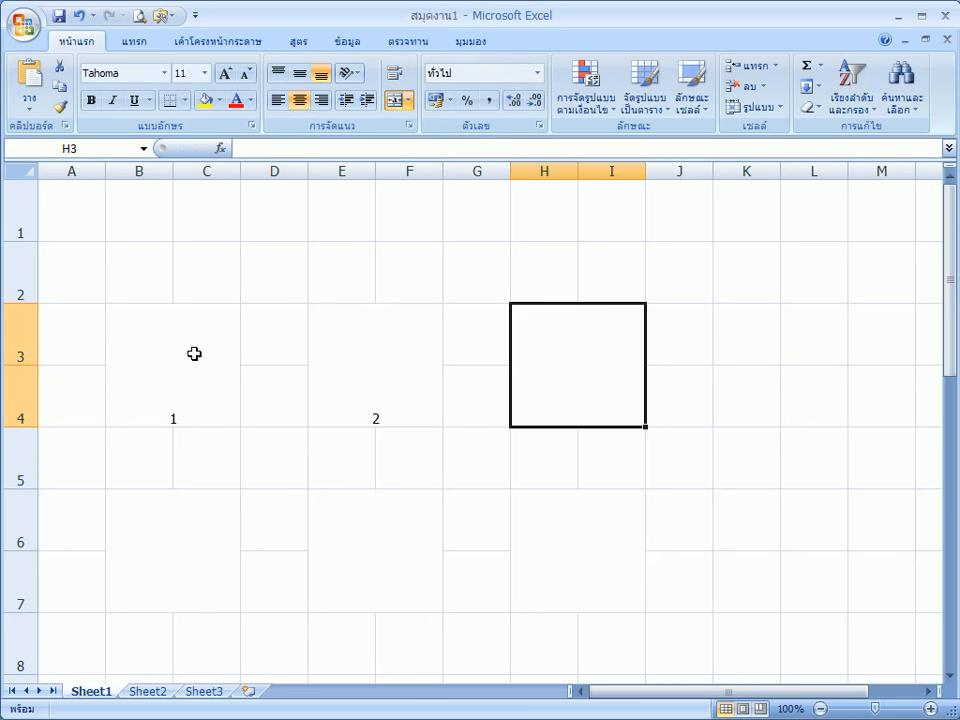
type("3")
key("Return")
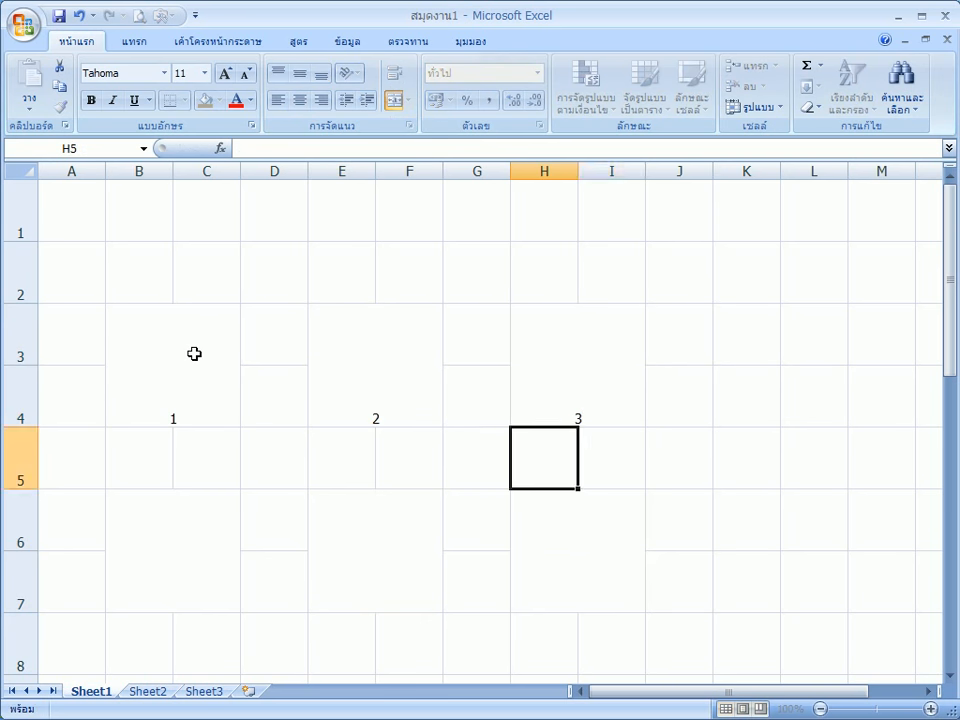
Fill the lower row of merged cells with 4 in B6, 5 in E6 and 6 in H6.
key("Return")
type("6")
key("Left")
key("Left")
type("5")
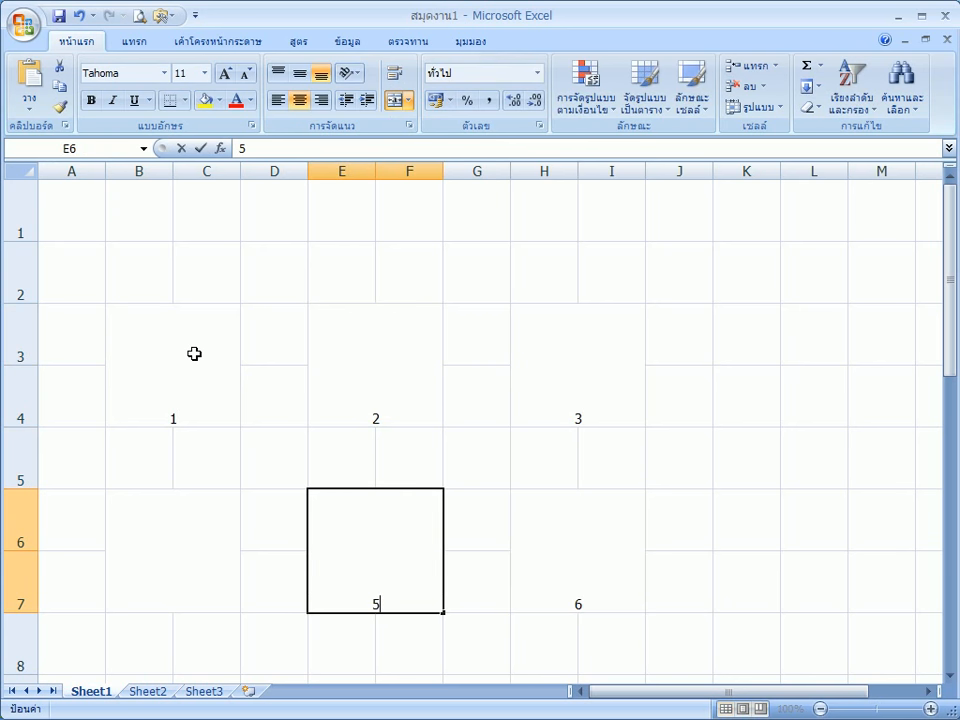
key("Left")
key("Left")
type("4")
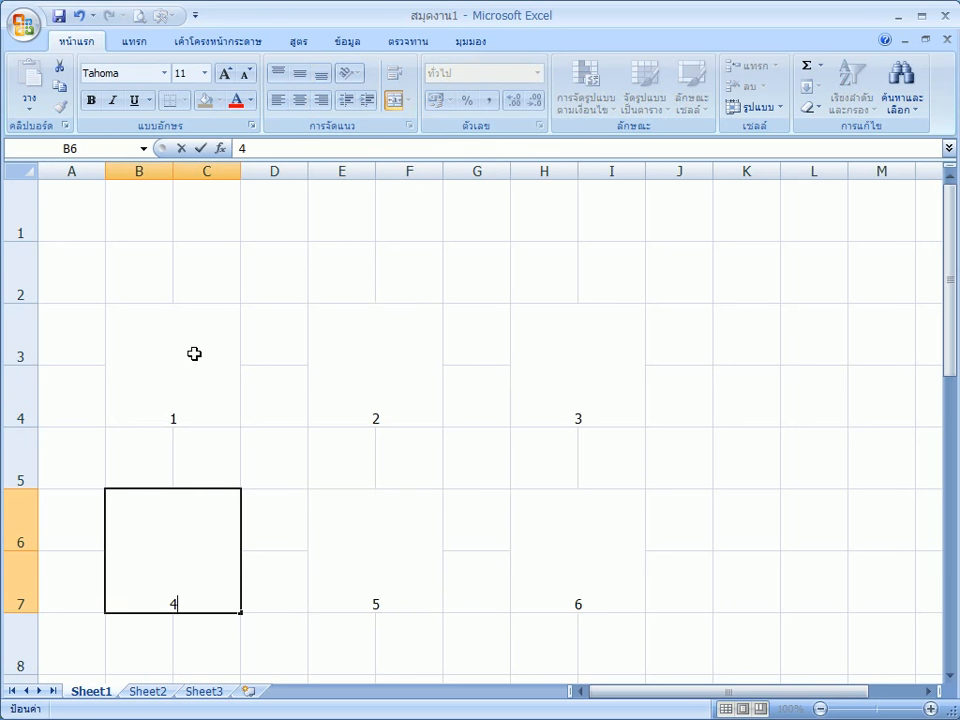
left_click(265, 315)
Middle-align all cells of the sheet vertically and set their font size to 24.
left_click(22, 173)
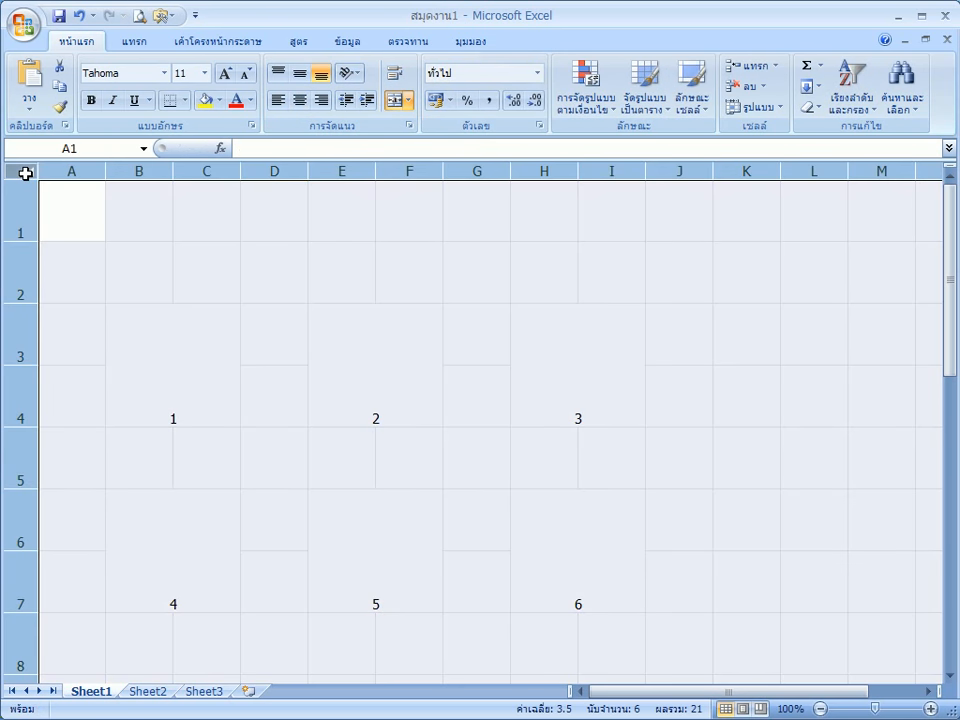
left_click(298, 75)
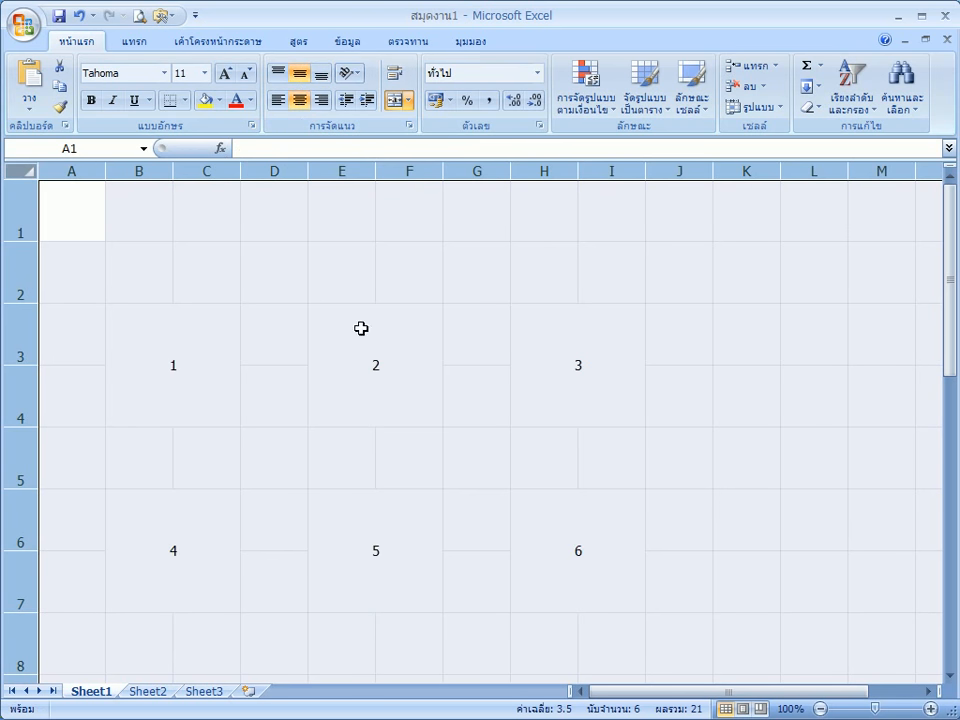
left_click(207, 74)
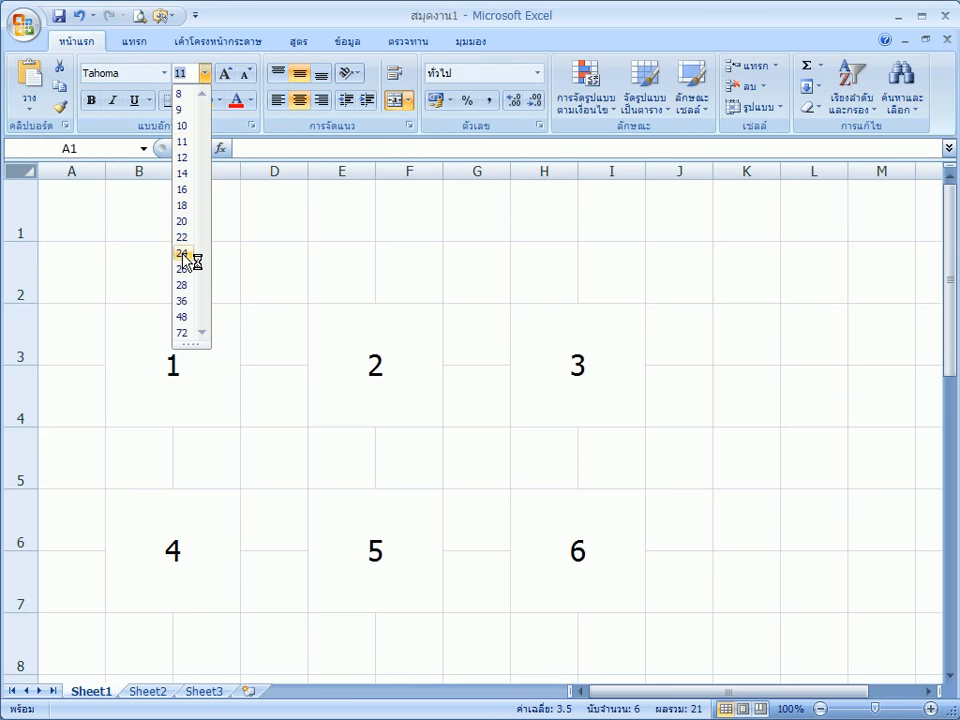
left_click(186, 256)
left_click(266, 326)
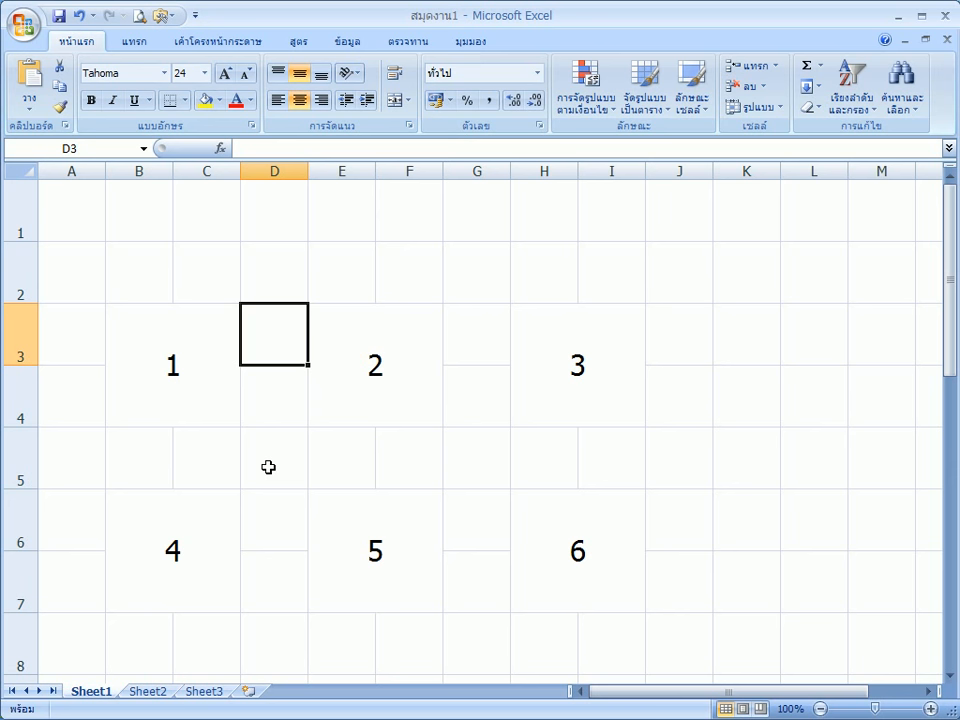
Enter the formula =RANDBETWEEN(1,6) in cell A1.
left_click(92, 208)
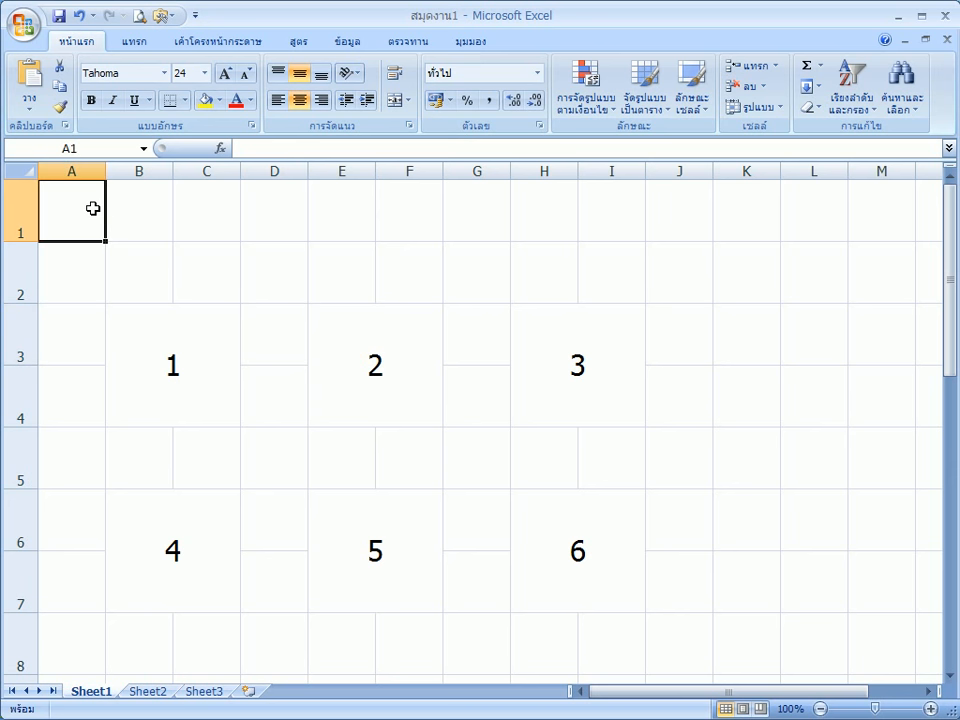
type("=")
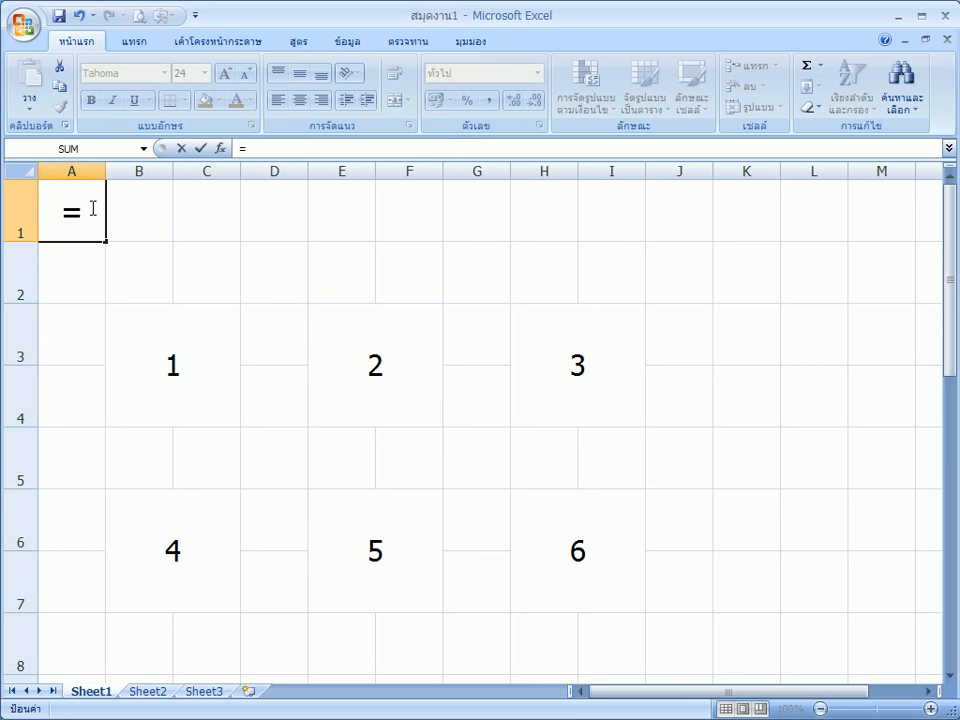
type("randb")
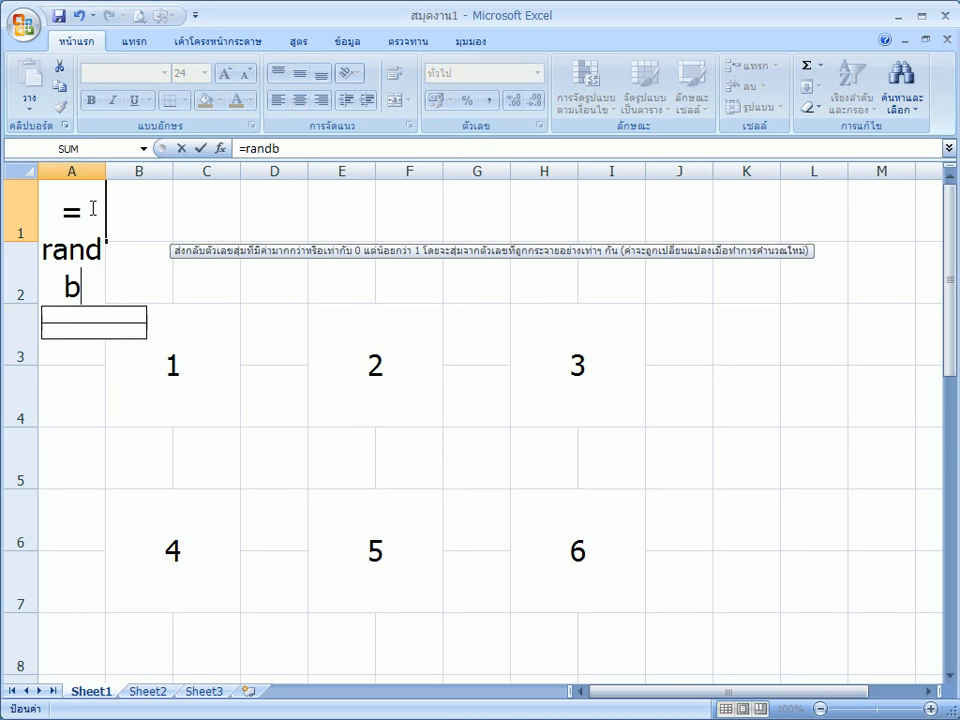
type("etween")
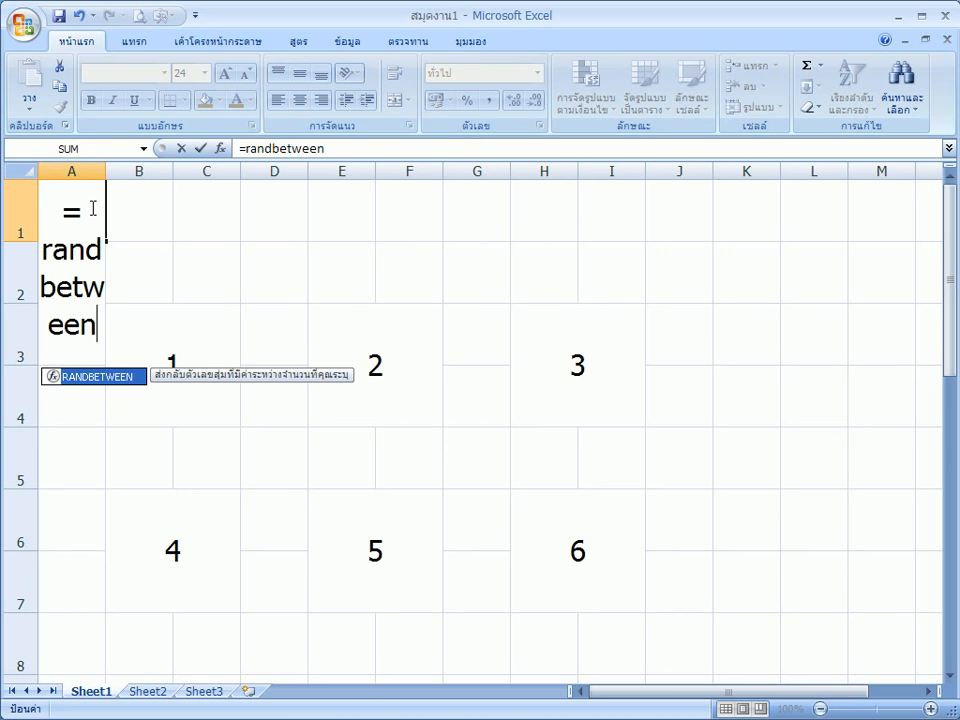
type("(")
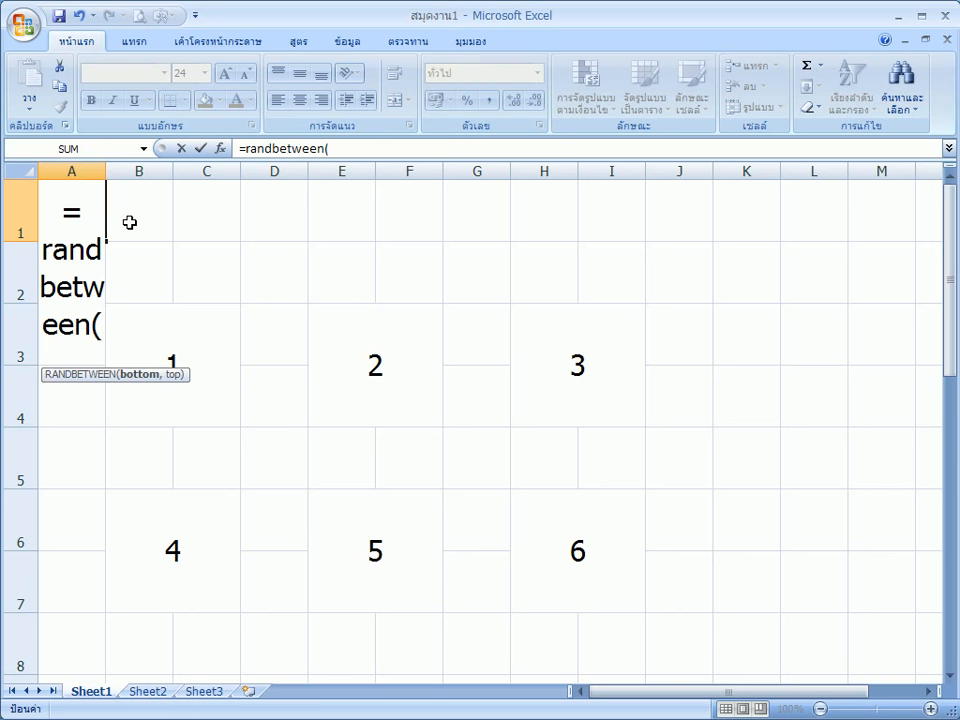
type("1,6")
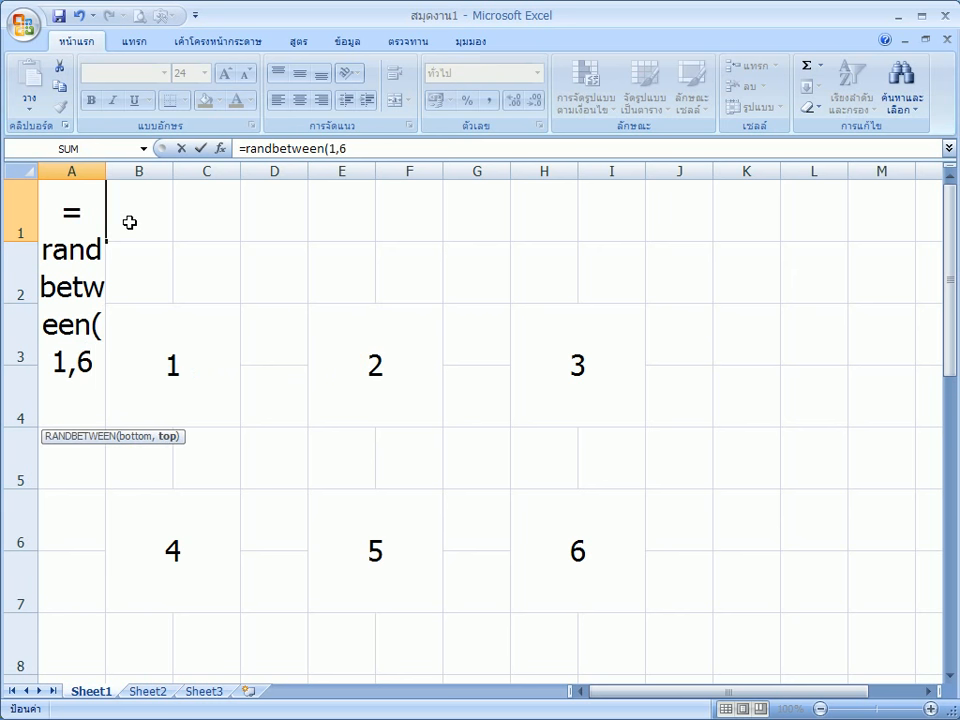
type(")")
key("Return")
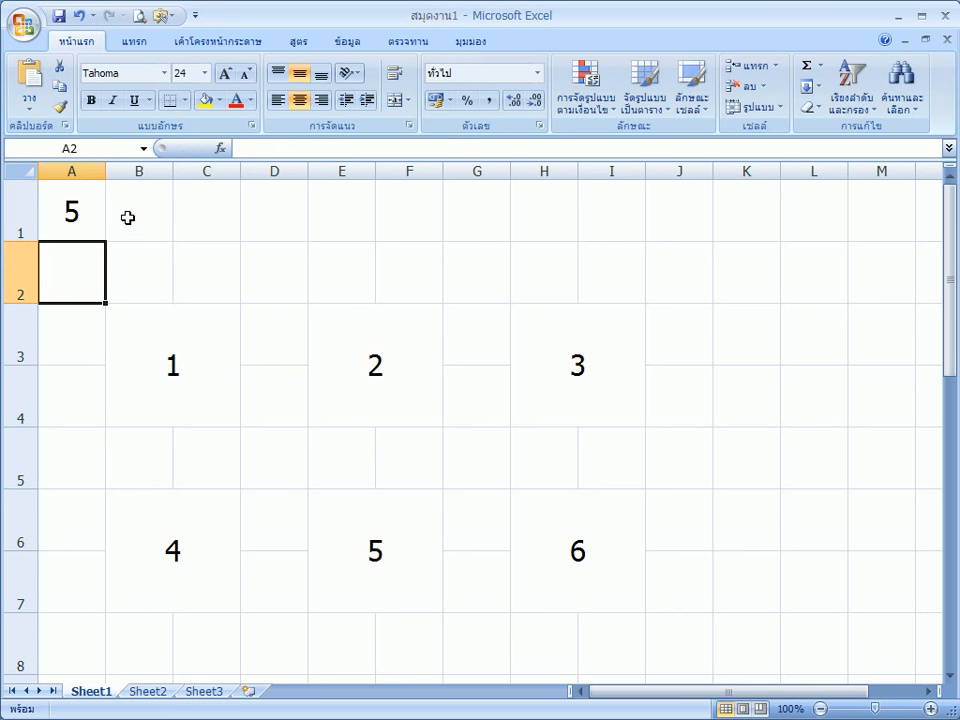
Copy cell A1 and paste only its value into cell B1.
left_click(85, 213)
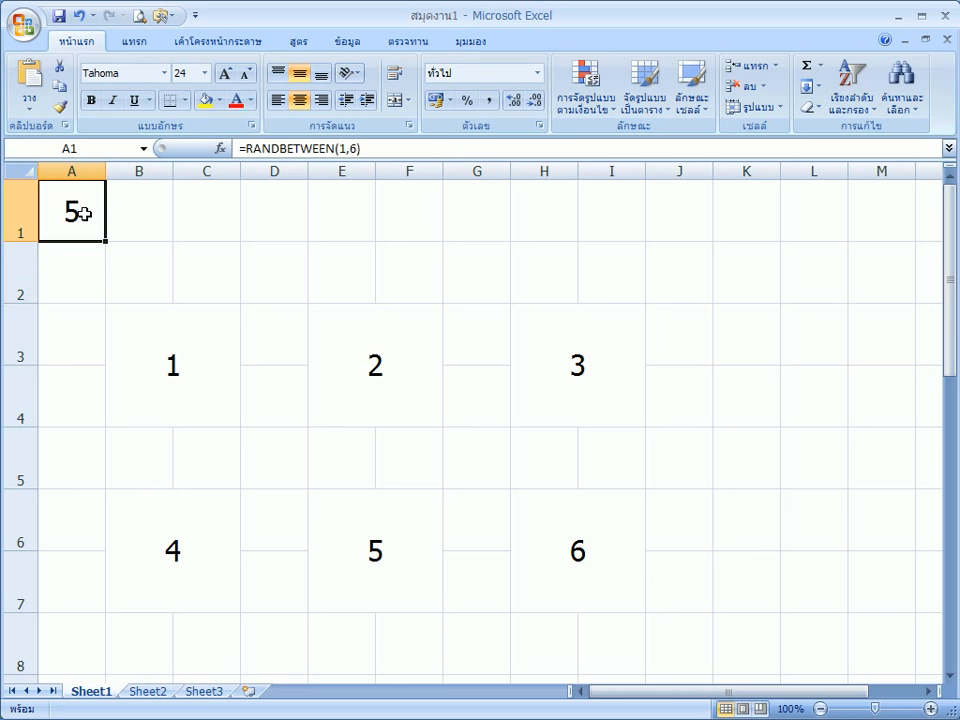
right_click(85, 213)
left_click(111, 246)
left_click(146, 219)
right_click(146, 219)
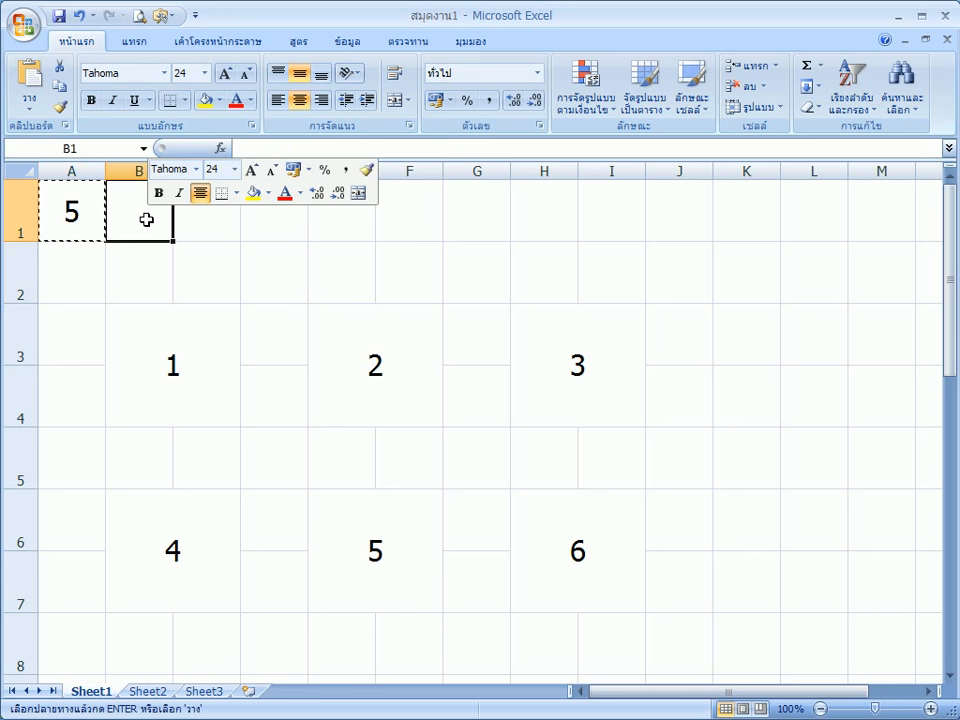
left_click(204, 294)
key("Down")
key("Down")
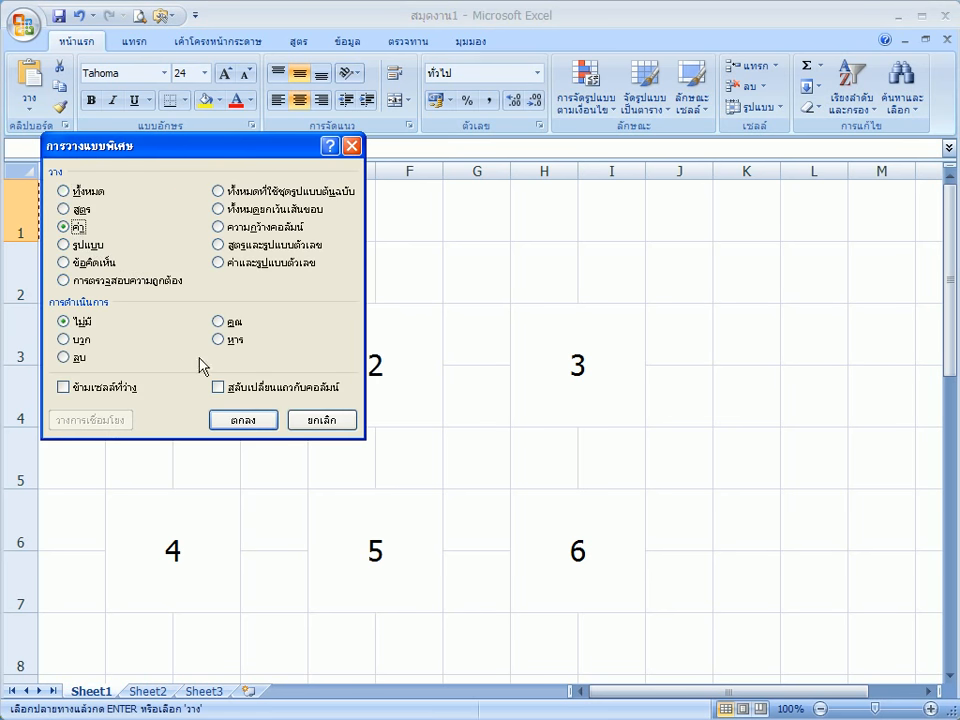
left_click(223, 421)
left_click(223, 421)
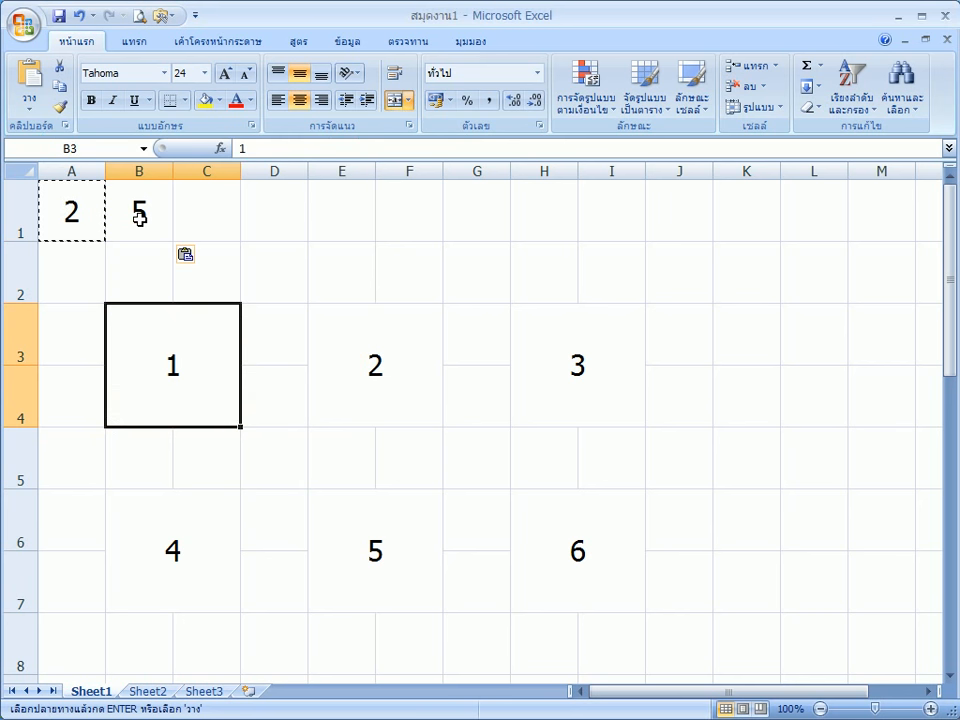
Enter the formula =IF(B1=1,1,2) in cell C5, below the merged cell numbered 1.
left_click(207, 466)
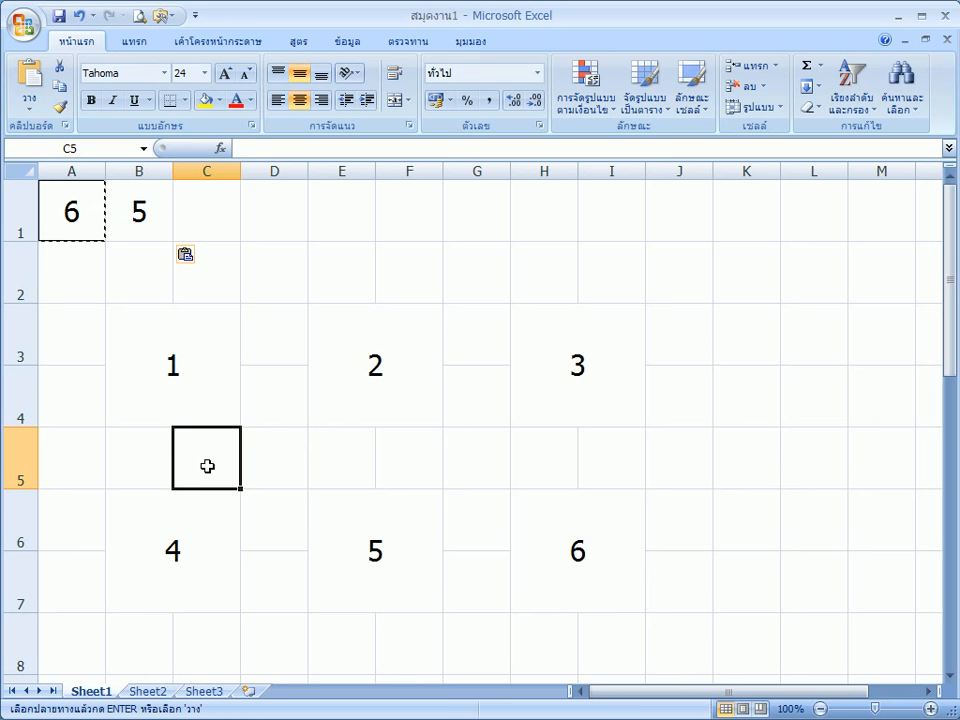
type("=if")
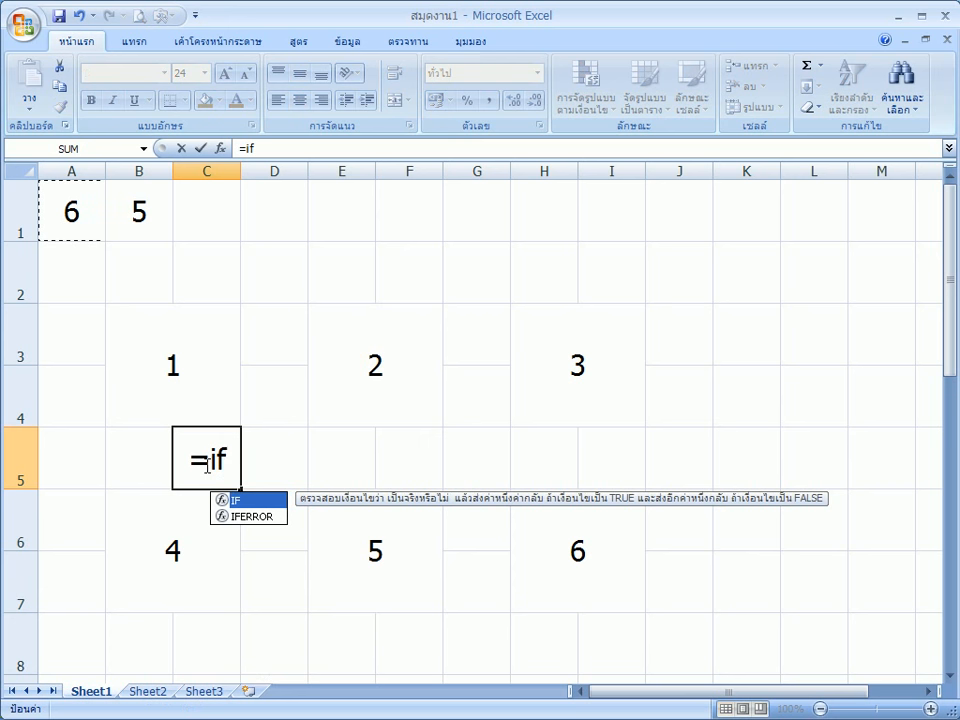
type("(")
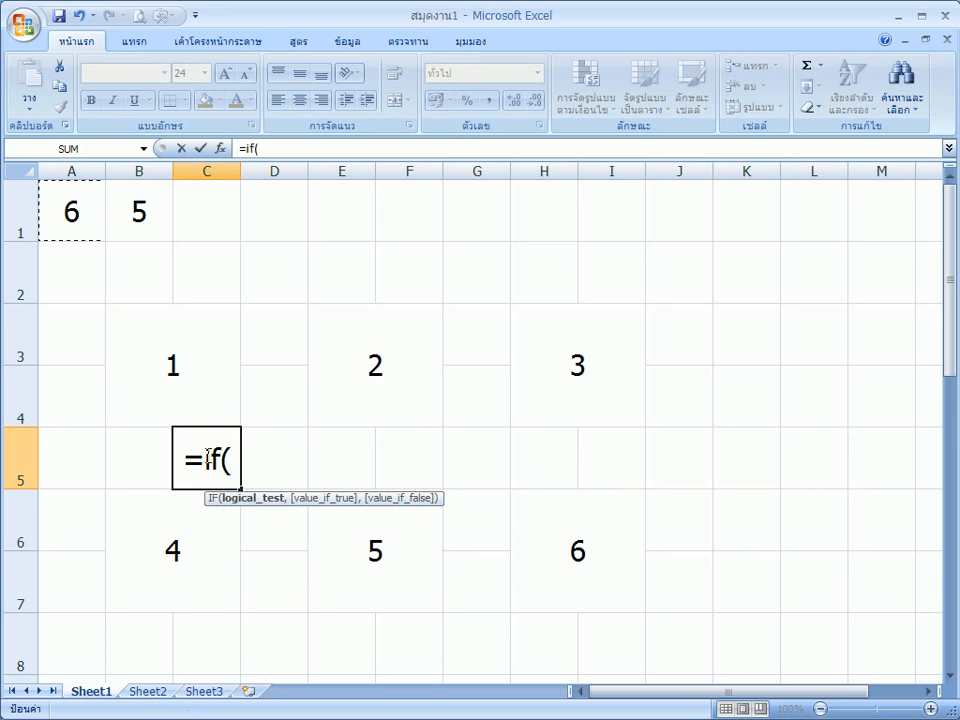
left_click(135, 212)
type("=1")
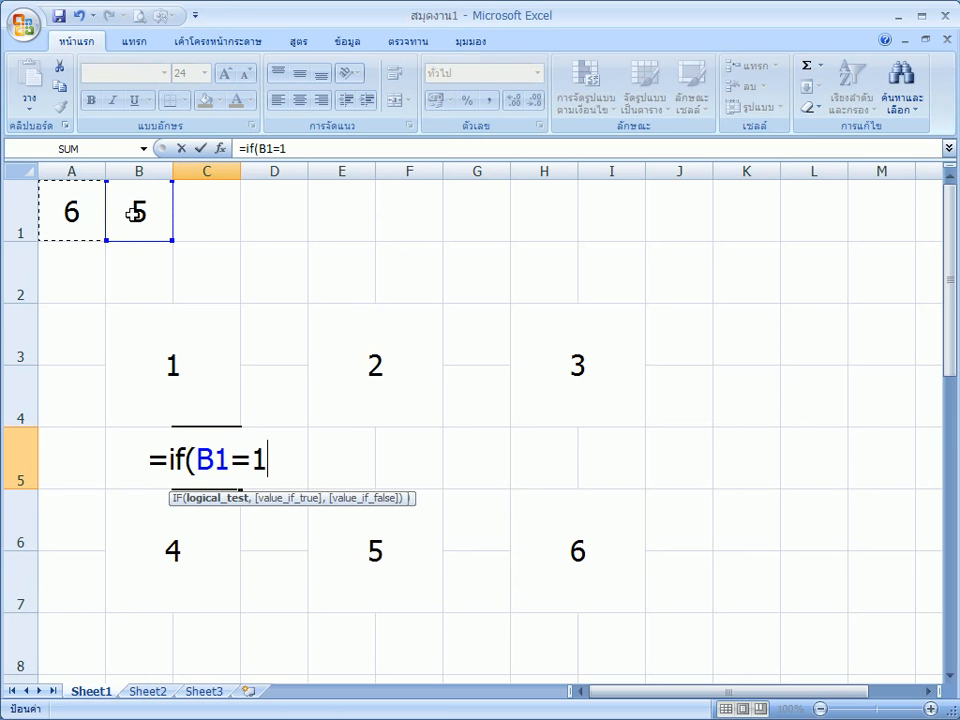
type(",")
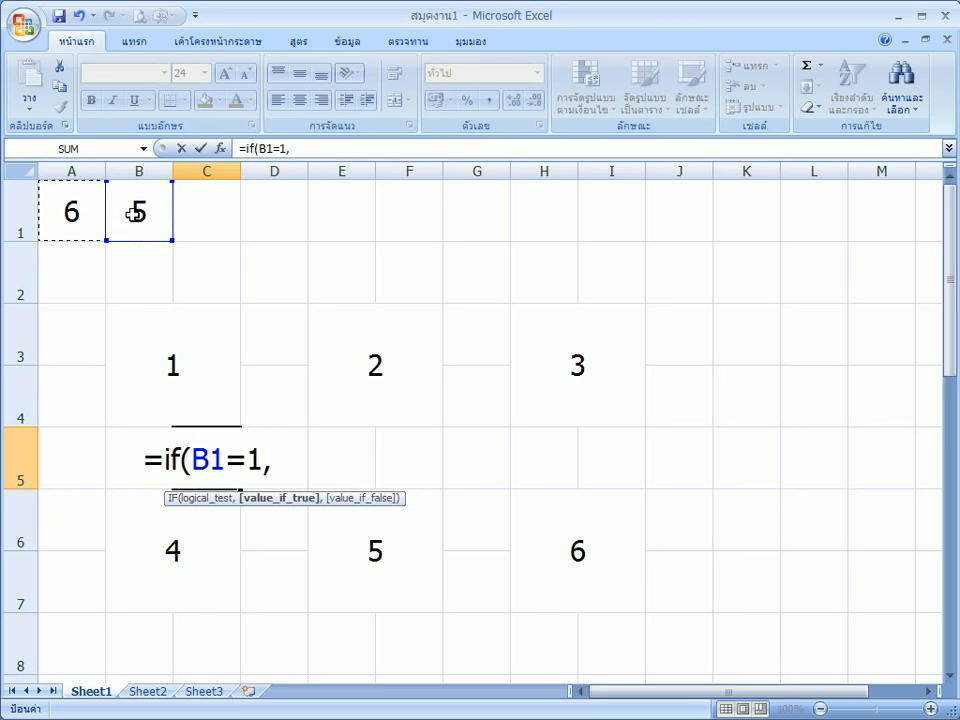
type("1,2")
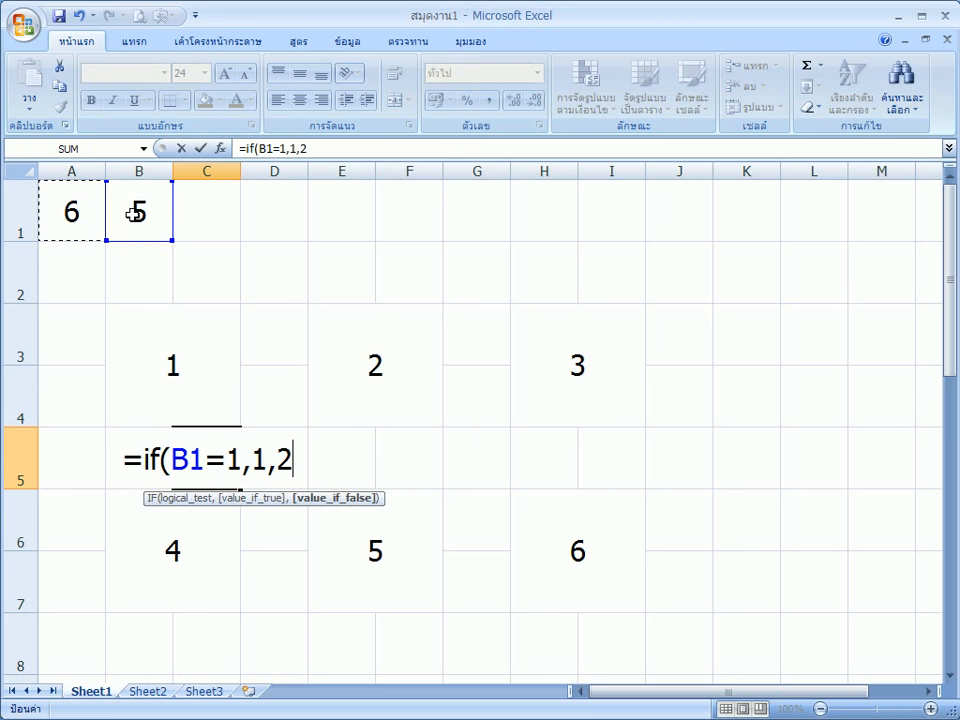
type(")")
key("Return")
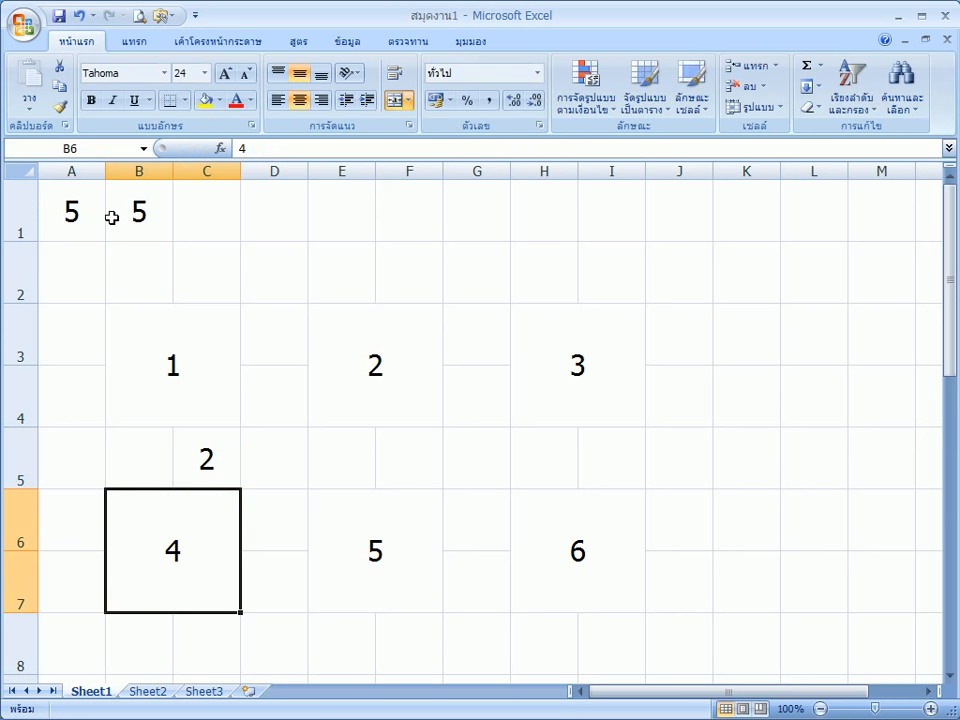
Enter the formula =IF(B1=2,1,2) in cell F5, below the merged cell numbered 2.
left_click(394, 454)
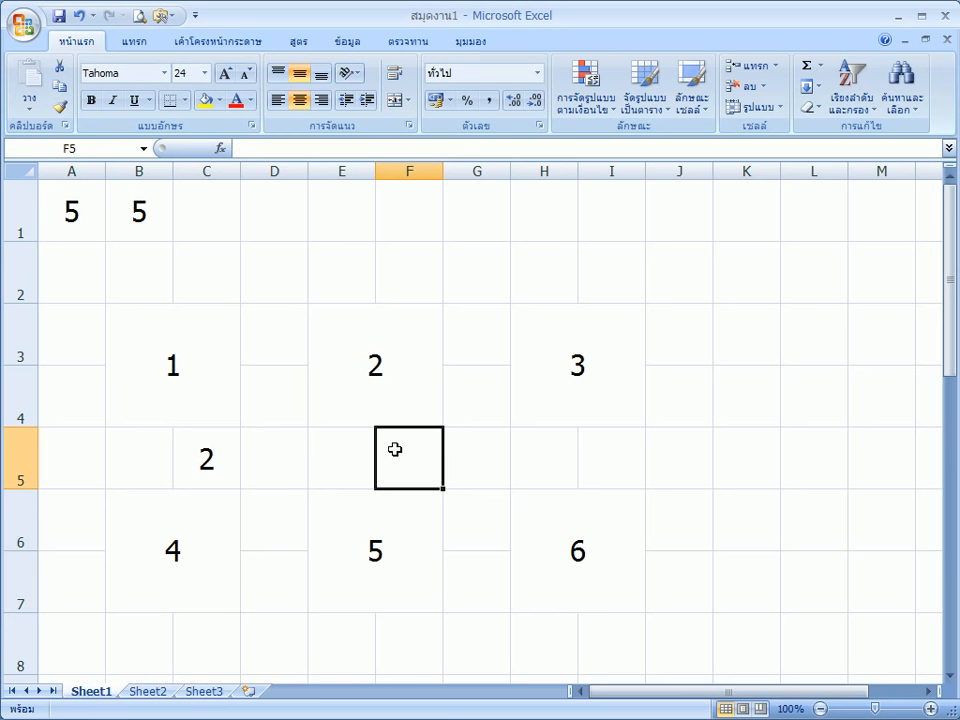
type("=if(")
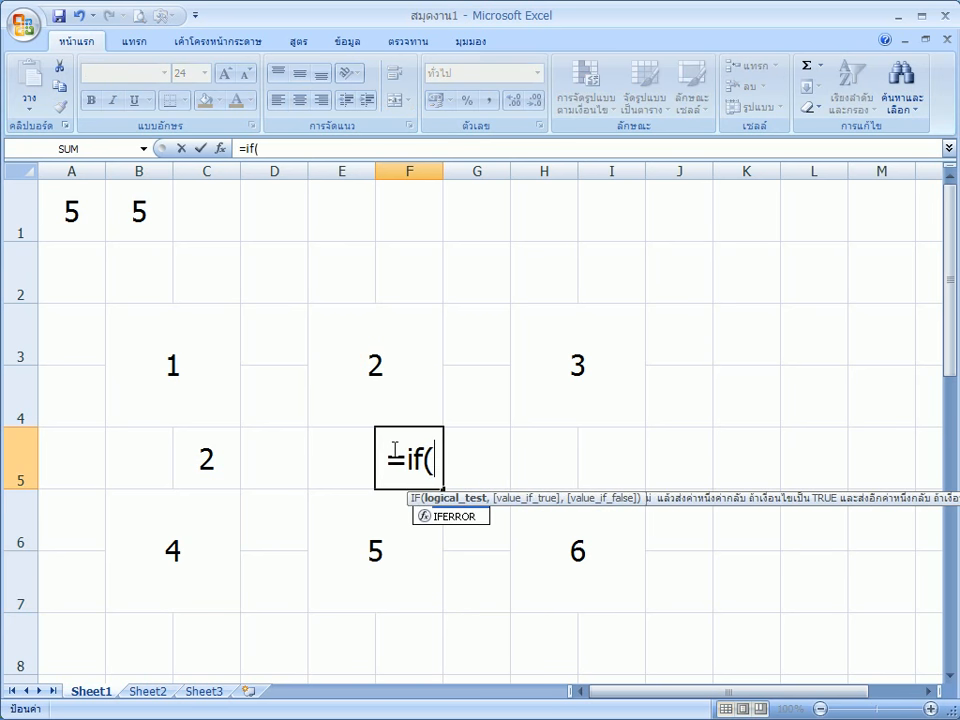
left_click(139, 210)
type("=")
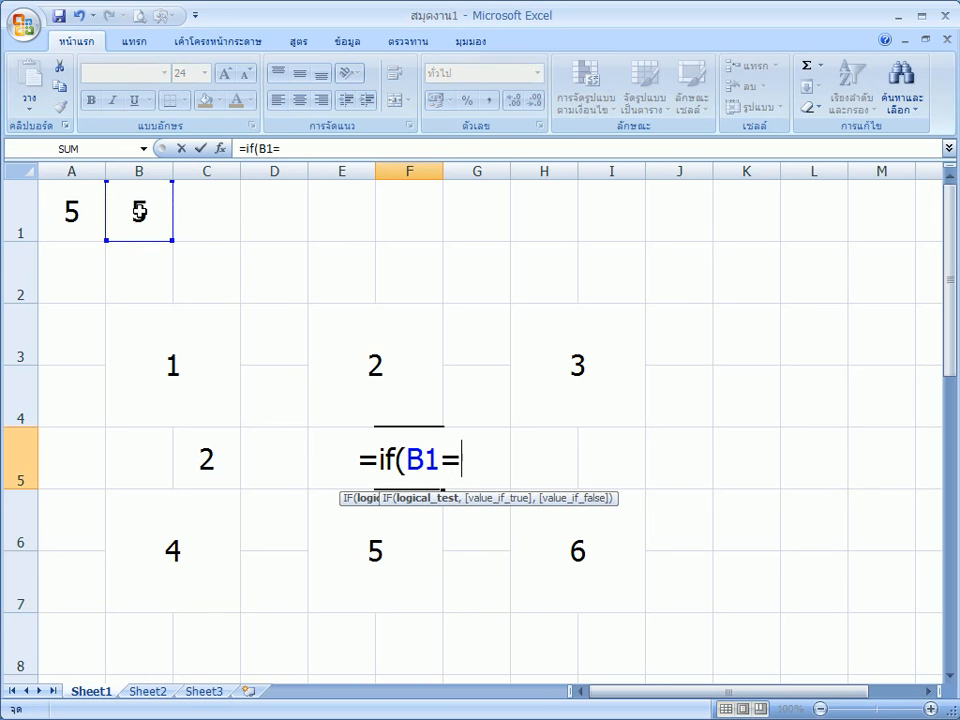
type("2,1")
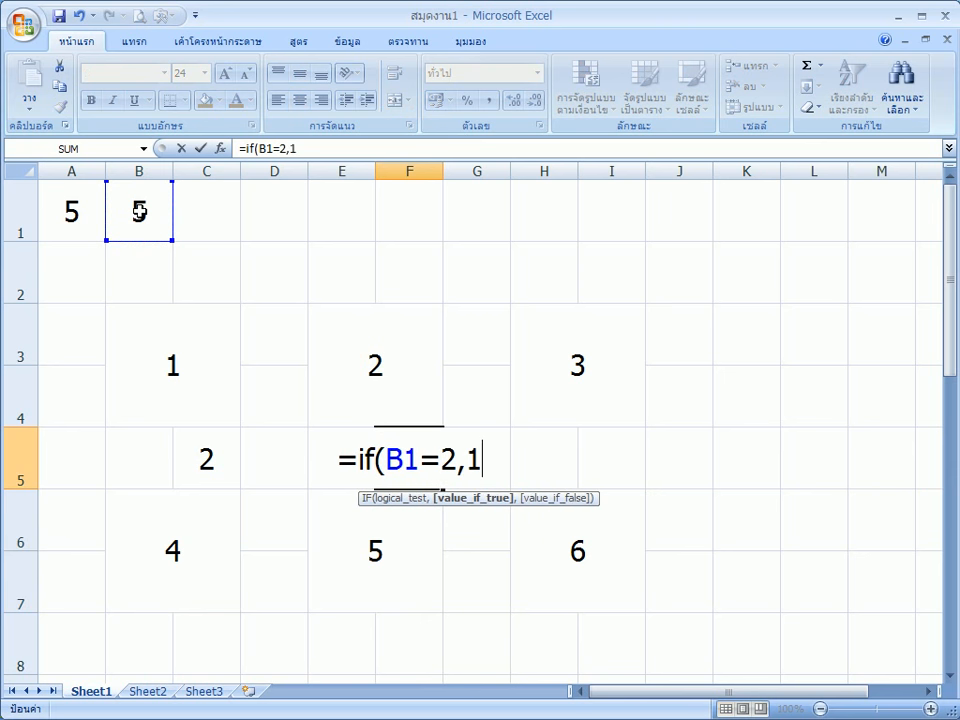
type(",2)")
key("Return")
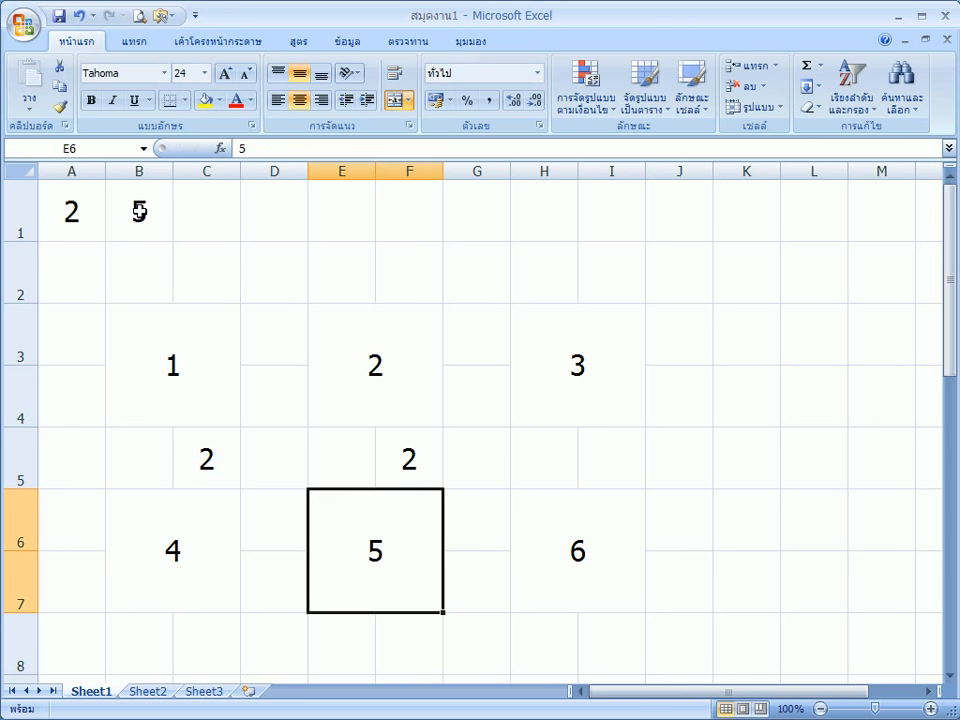
Enter the formula =IF(B1=3,1,2) in cell I5, below the merged cell numbered 3.
left_click(628, 465)
type("=if(")
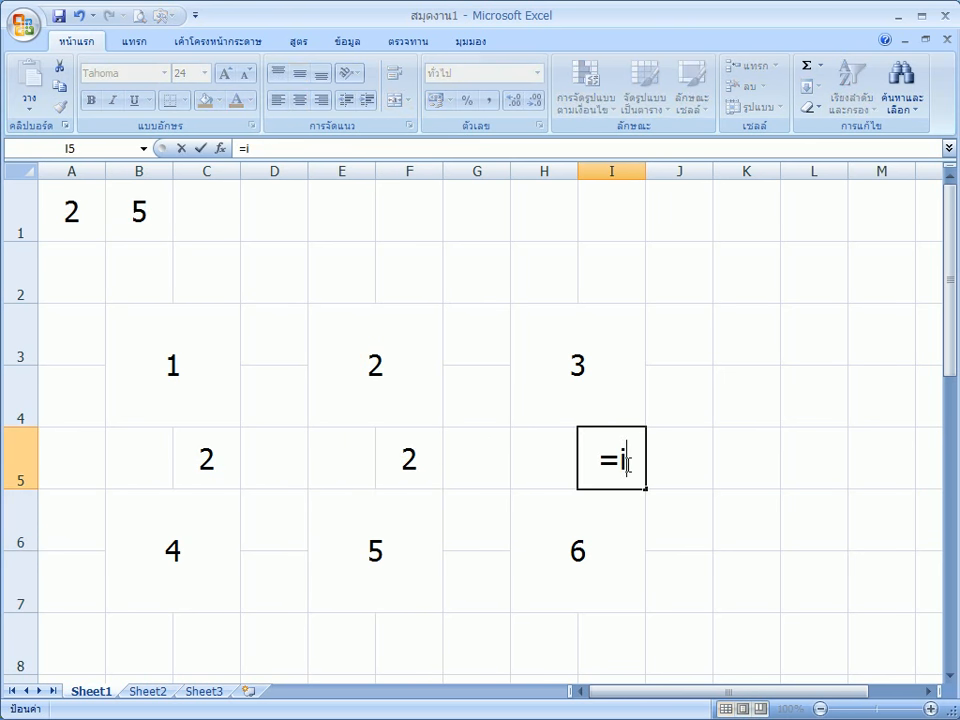
left_click(155, 214)
type("=3")
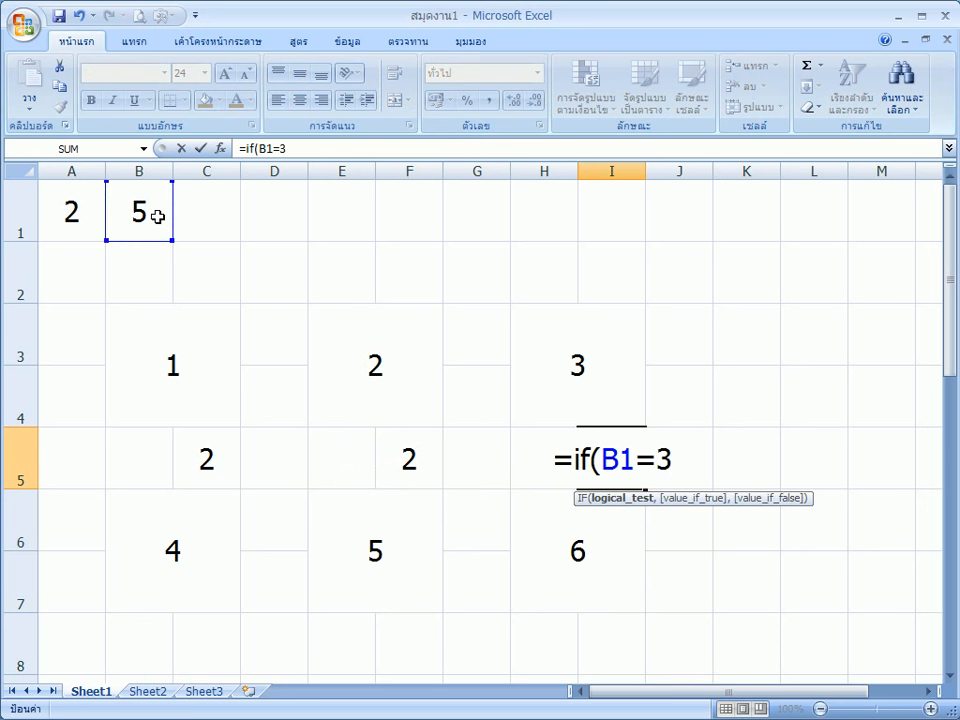
type(",1,2")
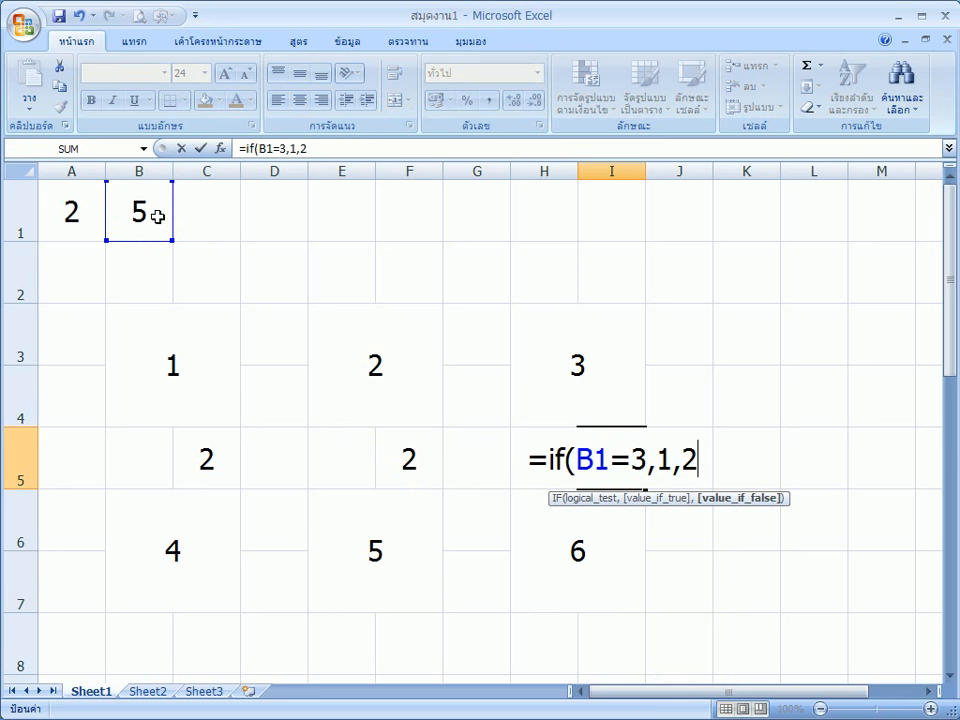
key("Return")
Enter the formula =IF(B1=4,1,2) in cell C8, below the merged cell numbered 4.
left_click(205, 656)
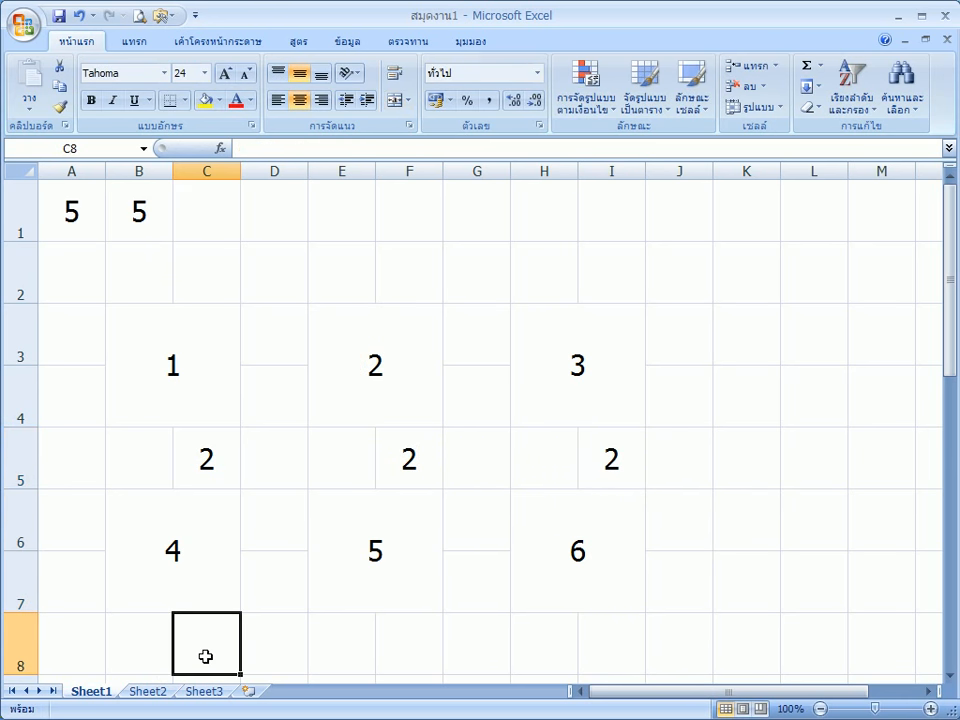
type("=if")
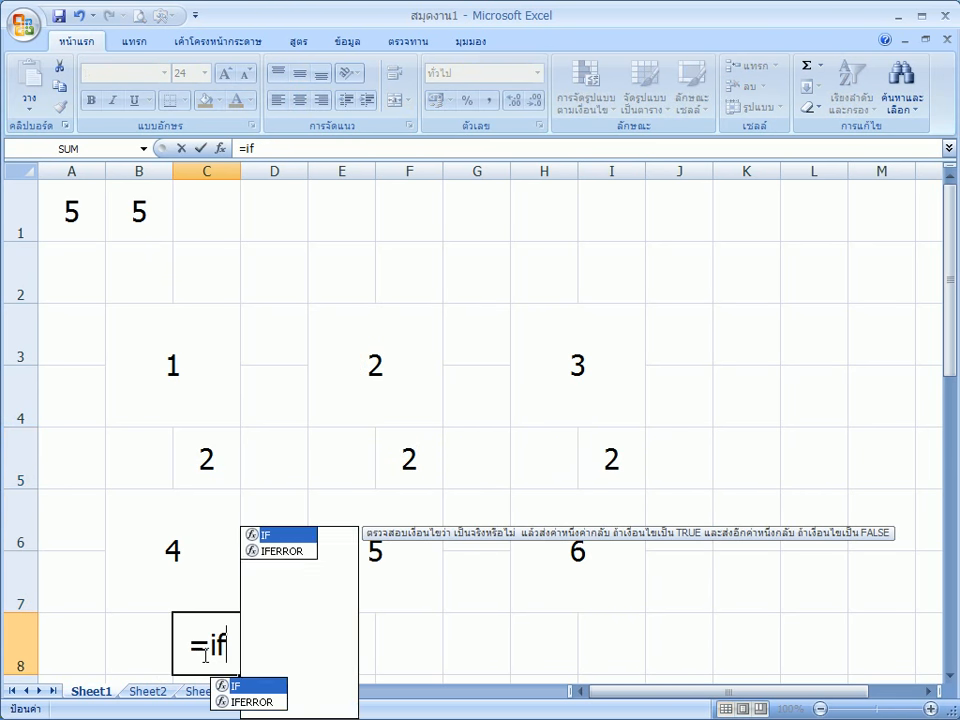
type("(")
left_click(131, 216)
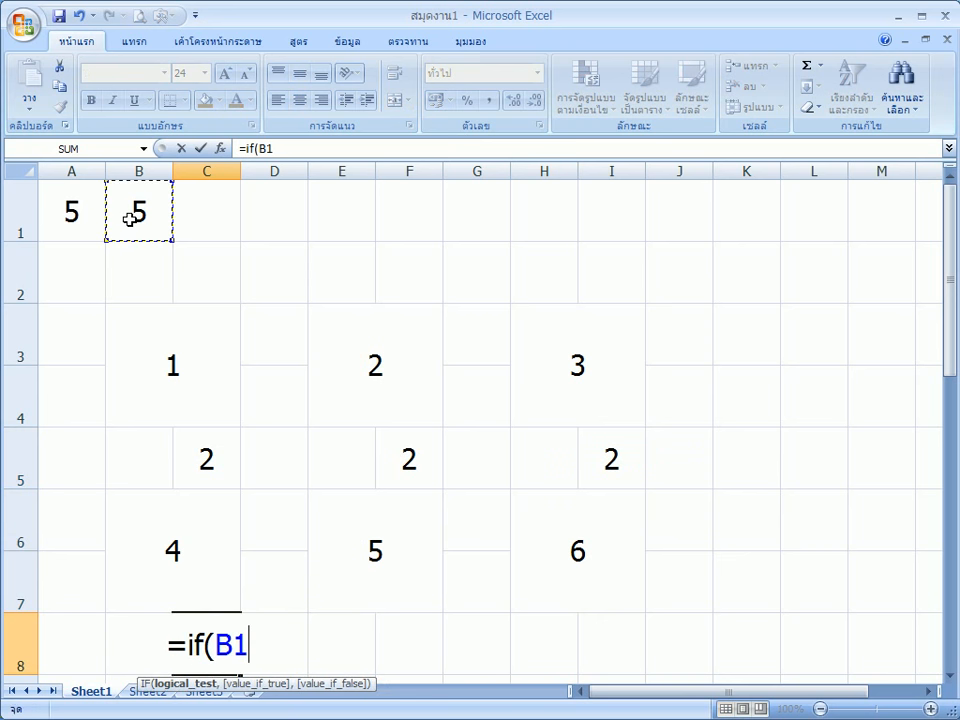
type("=4,")
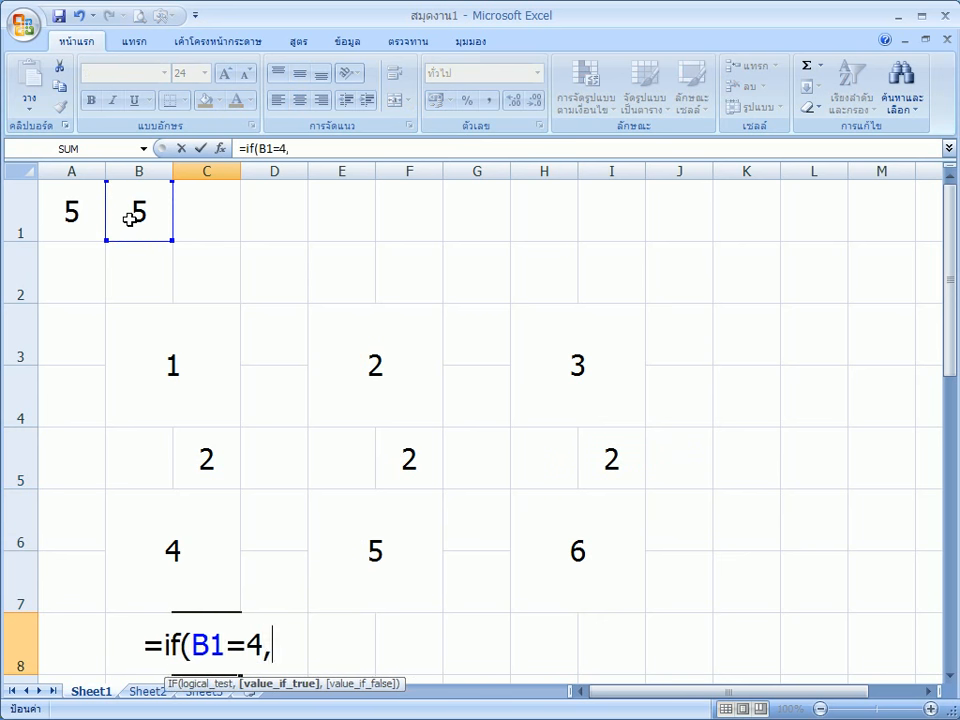
type("1,2)")
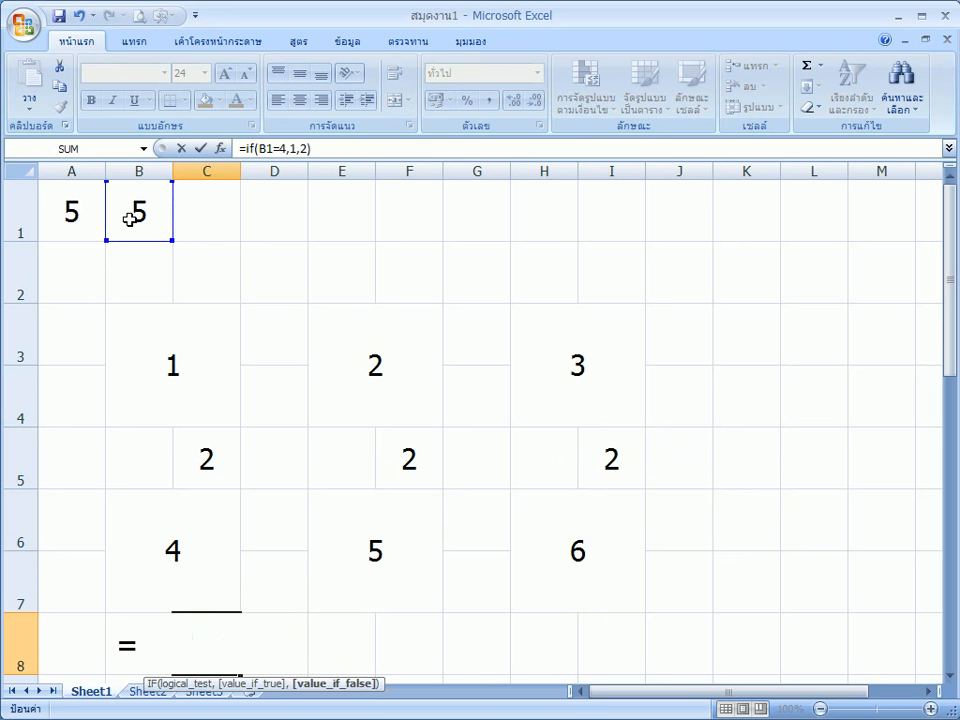
key("Return")
Enter the formula =IF(B1=5,1,2) in cell F8, below the merged cell numbered 5.
scroll(309, 542, "up", 1)
left_click(394, 649)
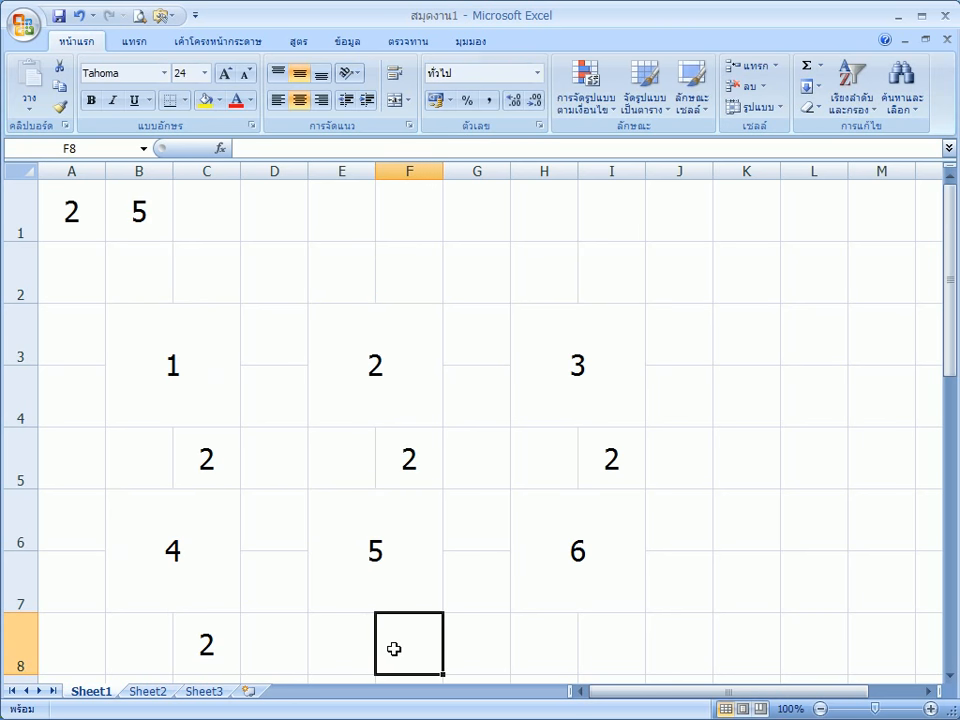
type("=if(")
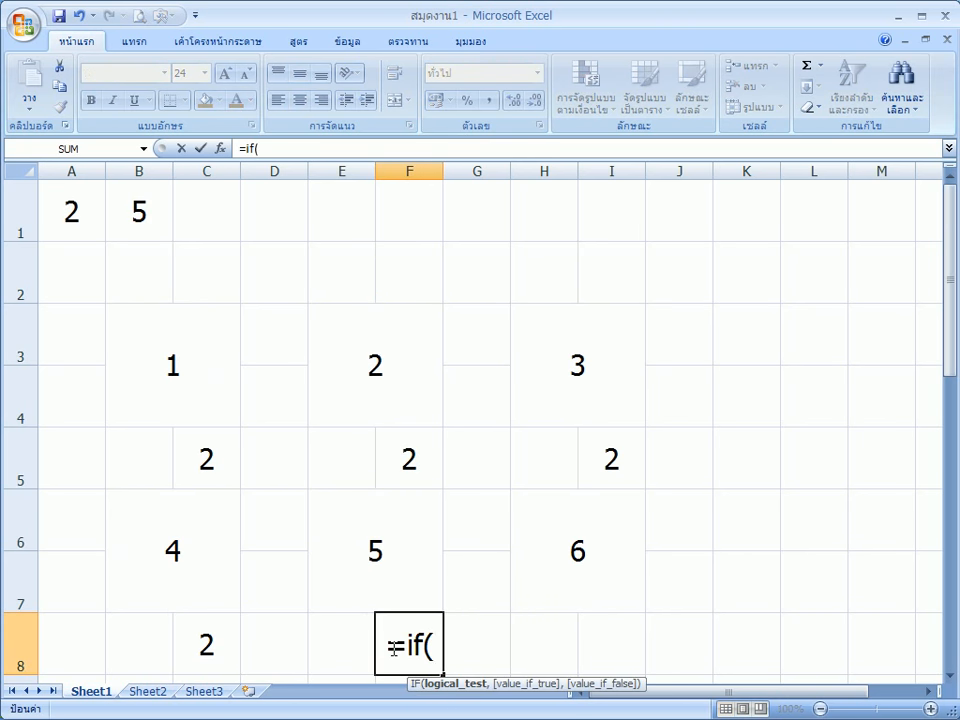
left_click(139, 210)
type("=5")
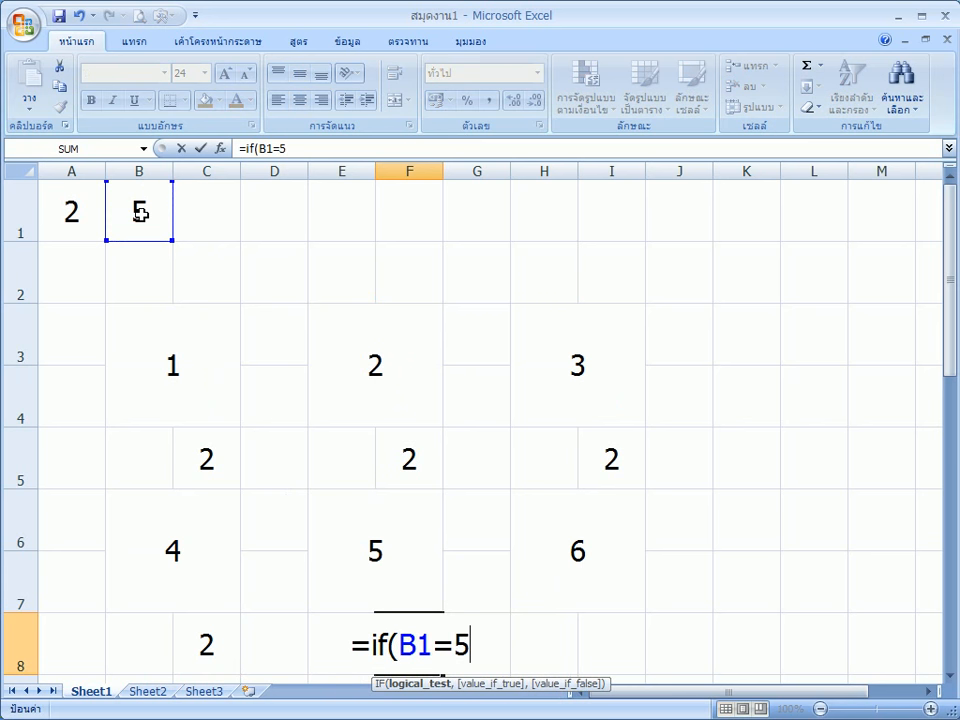
type(",1,2")
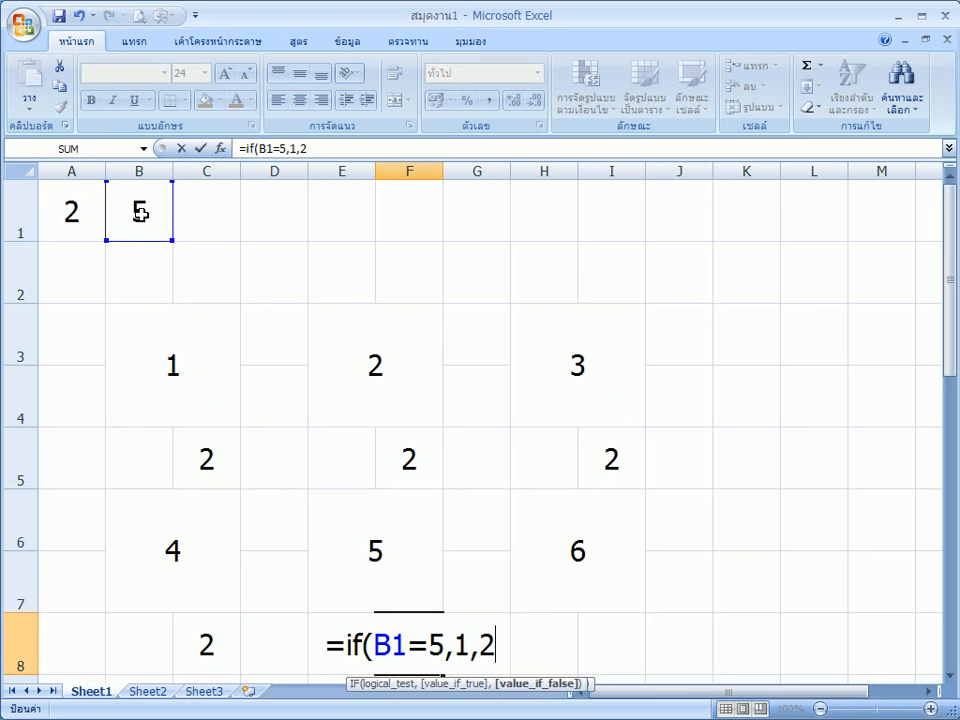
type(")")
key("Return")
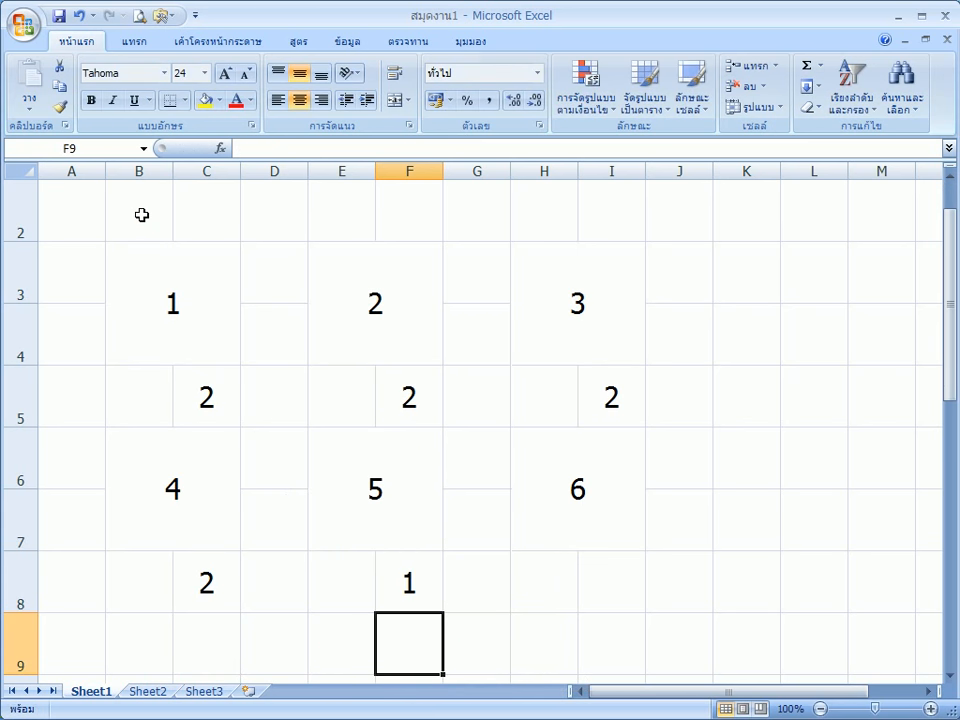
Enter the formula =IF(B1=6,1,2) in cell I8, below the merged cell numbered 6.
scroll(456, 542, "up", 1)
left_click(611, 629)
type("=if(")
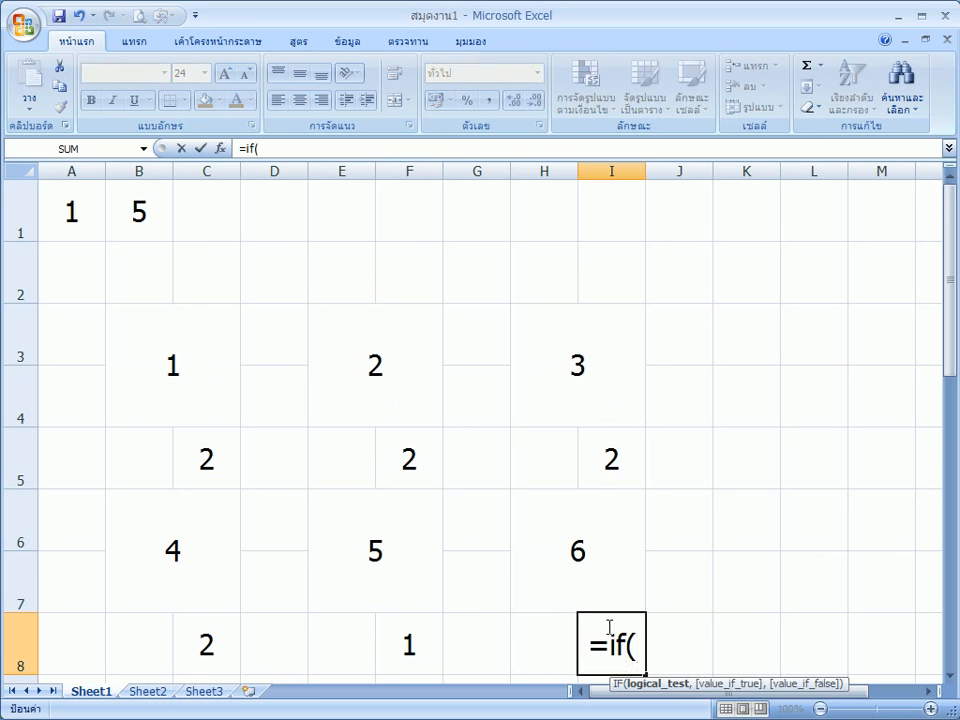
left_click(146, 221)
type("=")
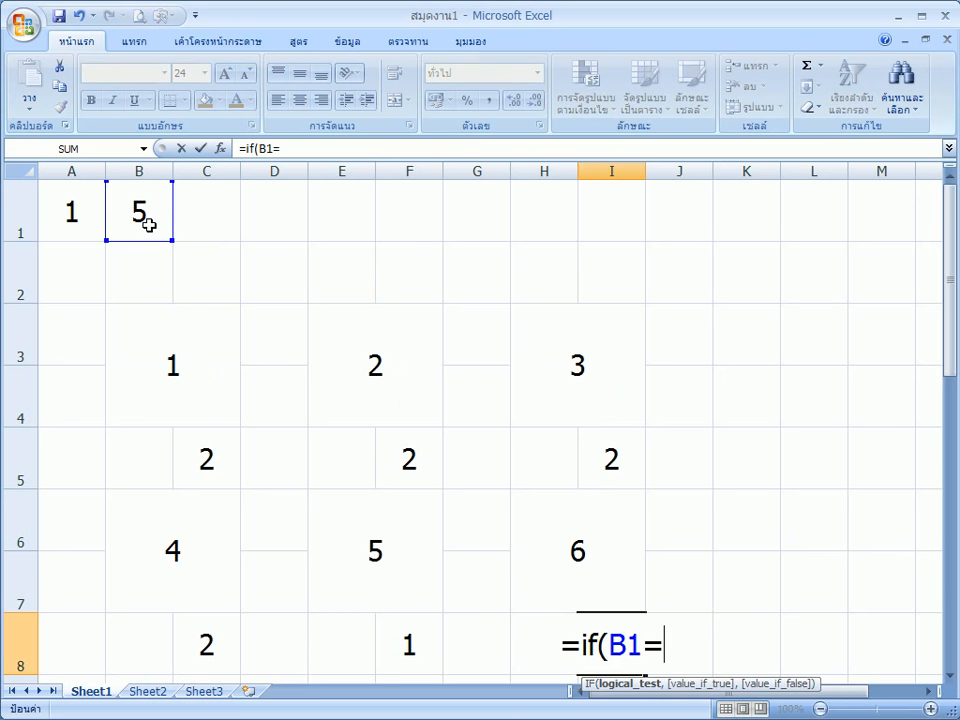
type("6,1,")
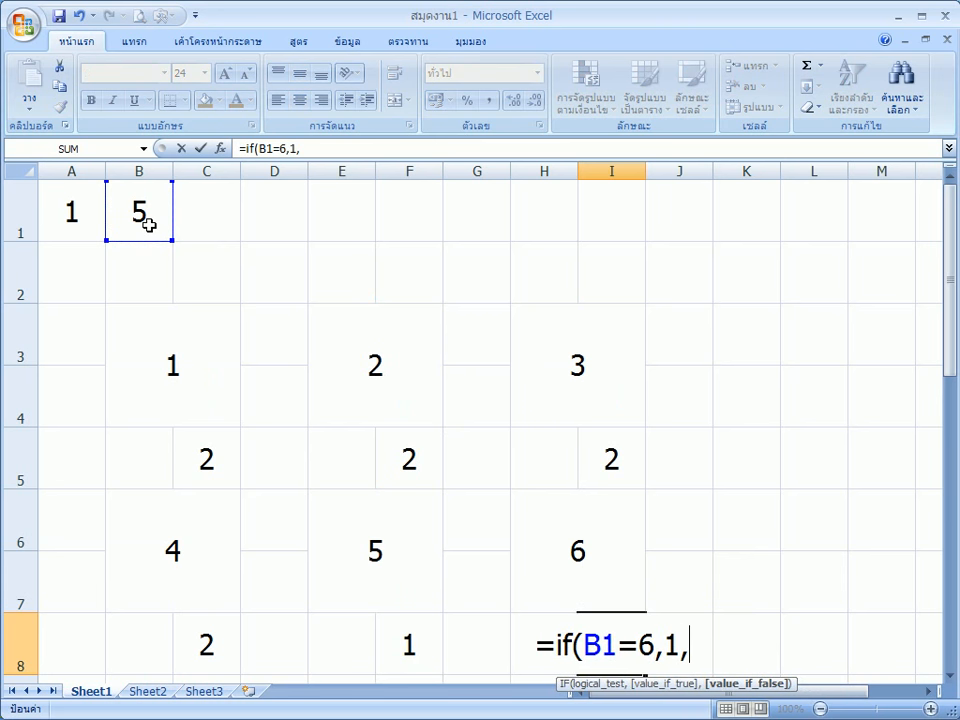
type("2)")
key("Return")
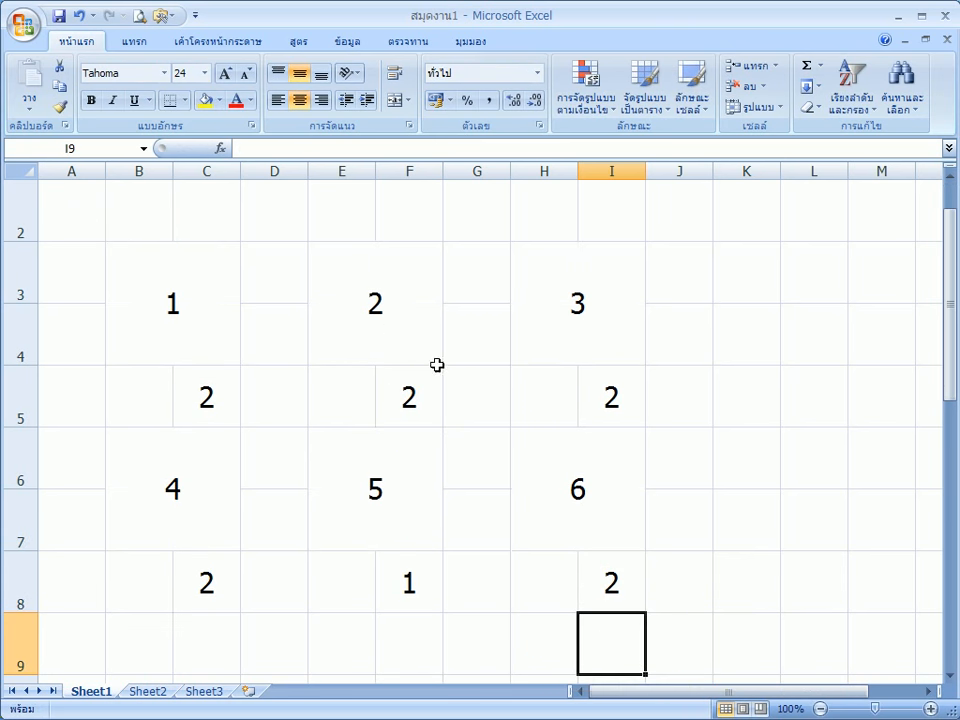
Enter the value 1 in cell B5, then select the merged cell B3.
scroll(470, 385, "up", 1)
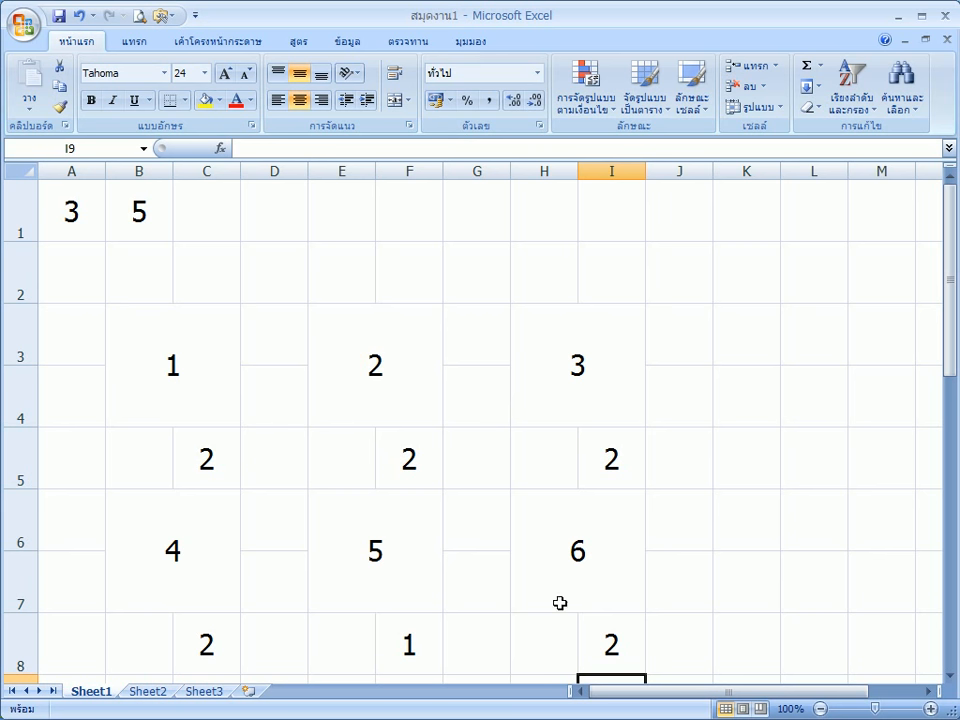
left_click(136, 456)
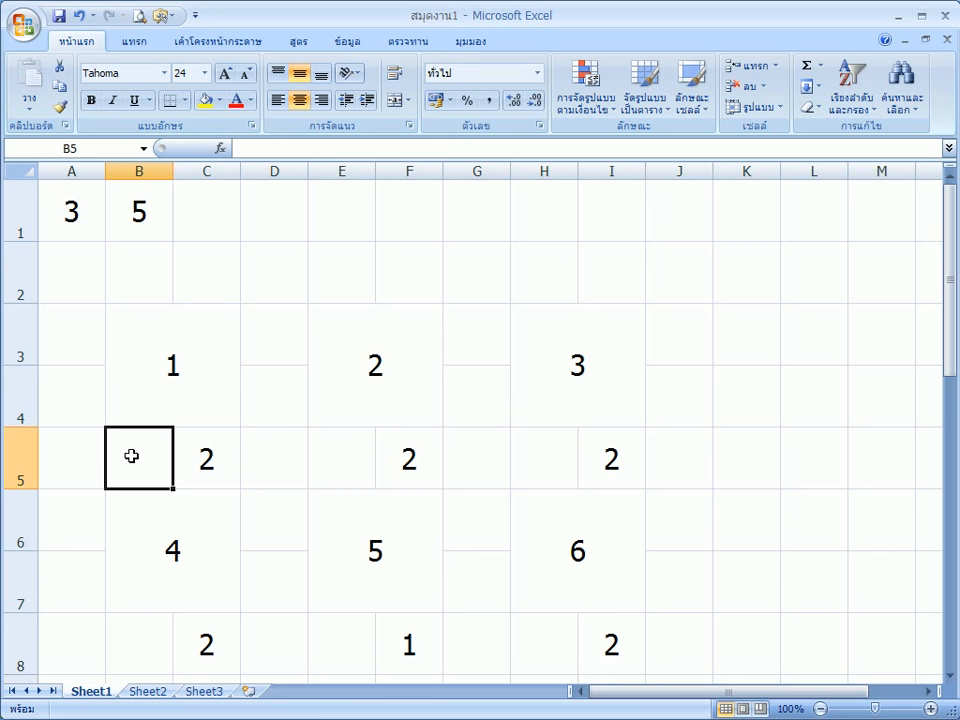
left_click(176, 366)
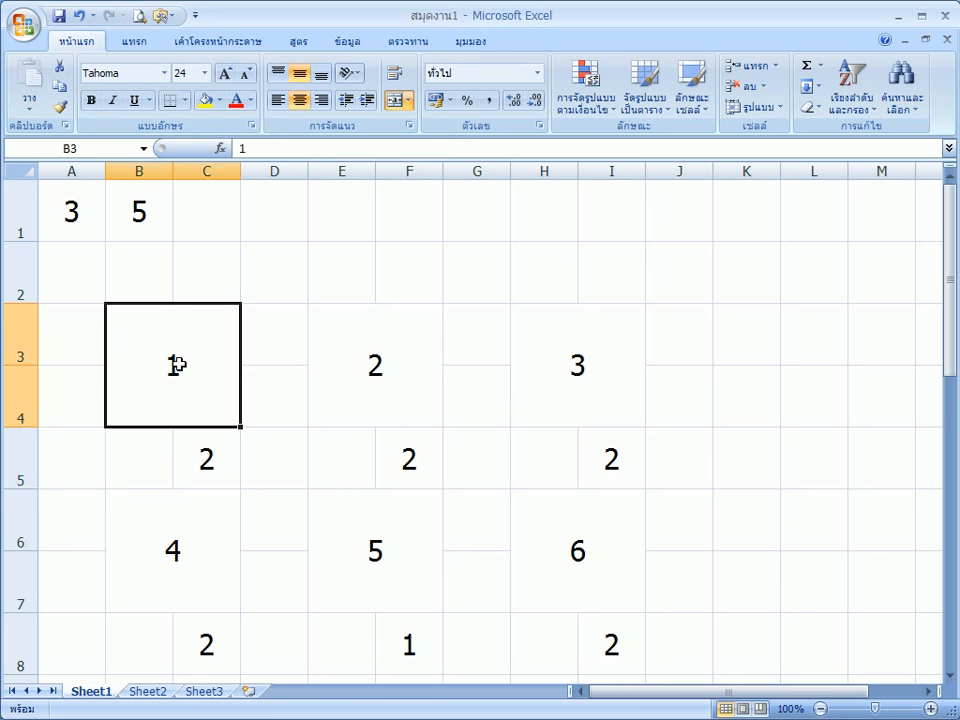
left_click(141, 454)
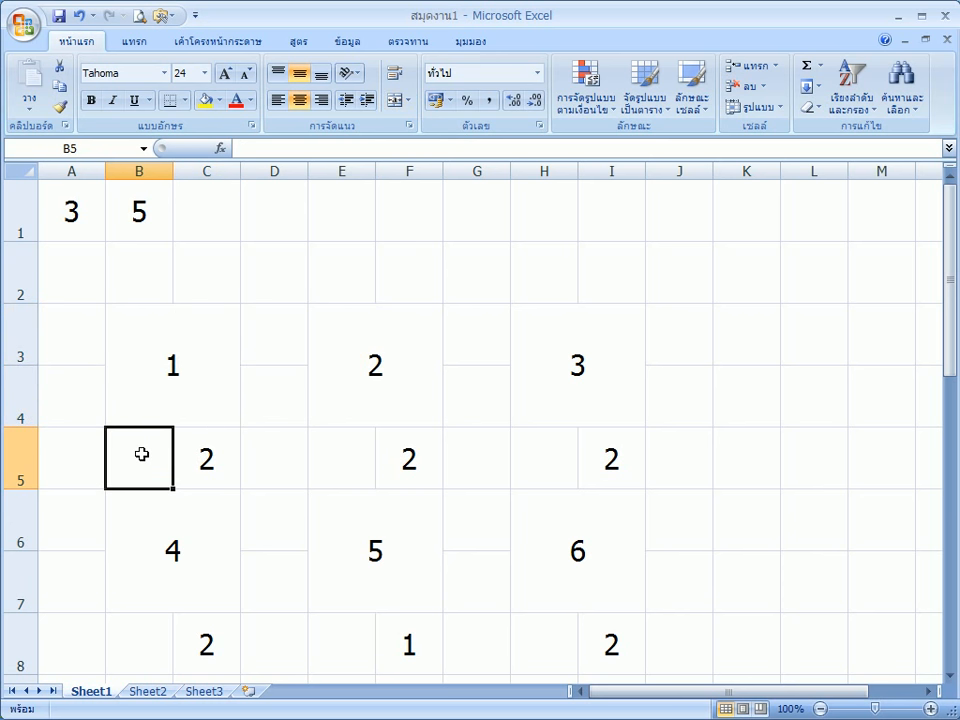
type("1")
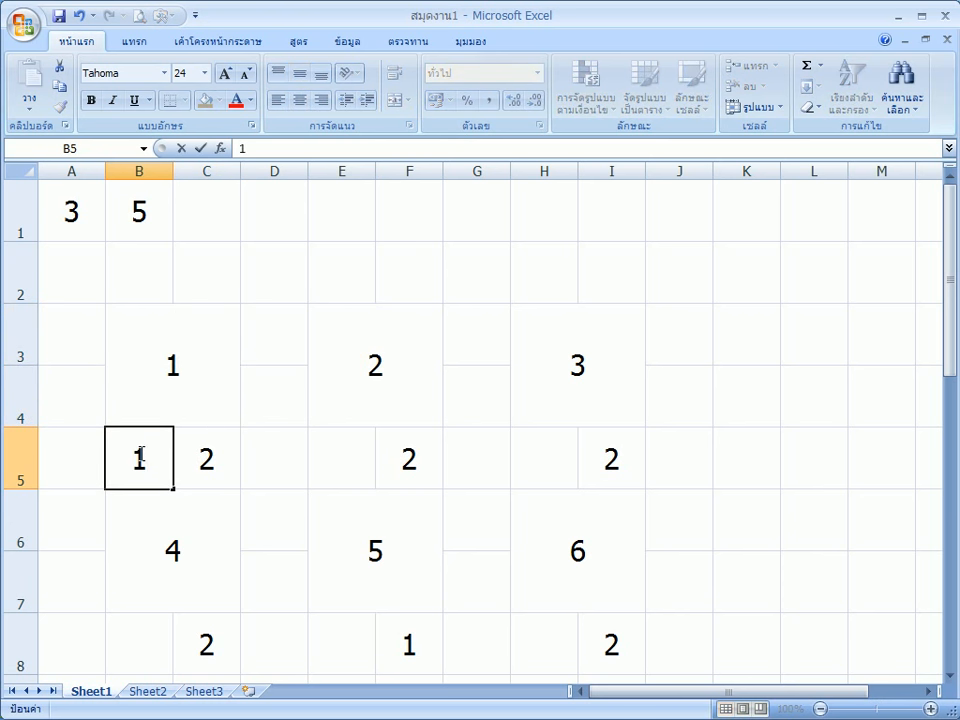
left_click(261, 444)
left_click(171, 364)
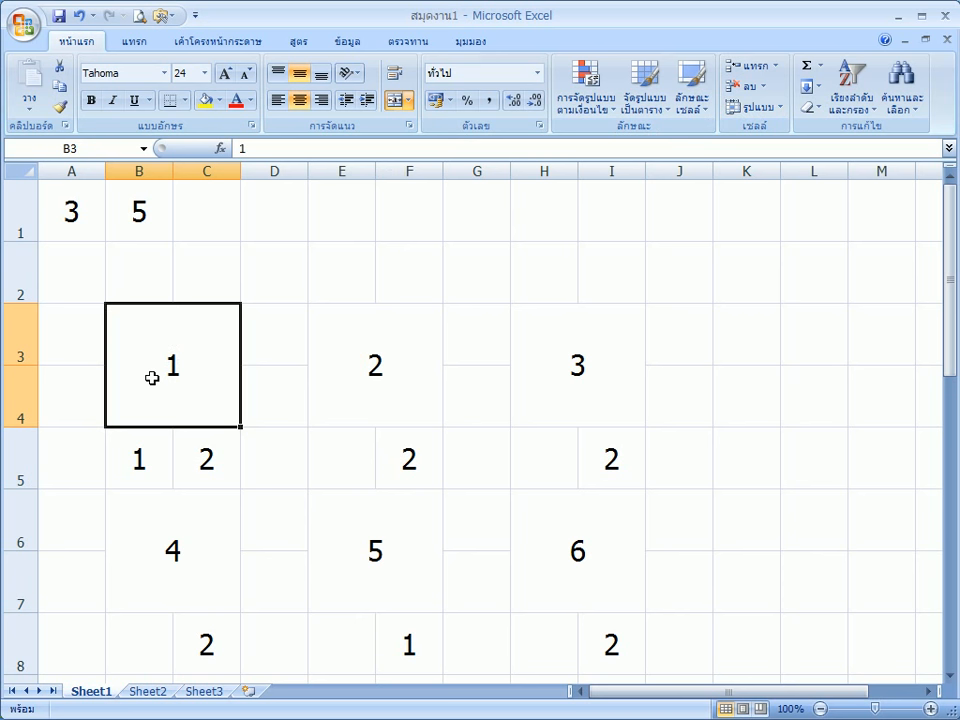
Create a formula-based conditional formatting rule for the merged cell B3 with the condition =$B$5=1.
left_click(588, 105)
mouse_move(612, 140)
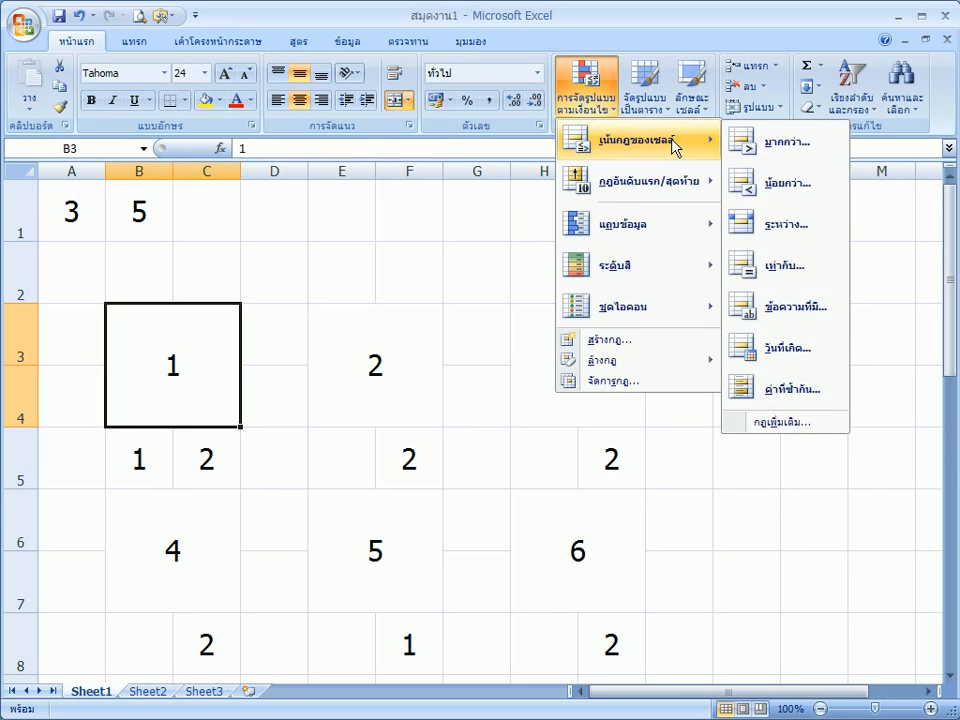
left_click(648, 345)
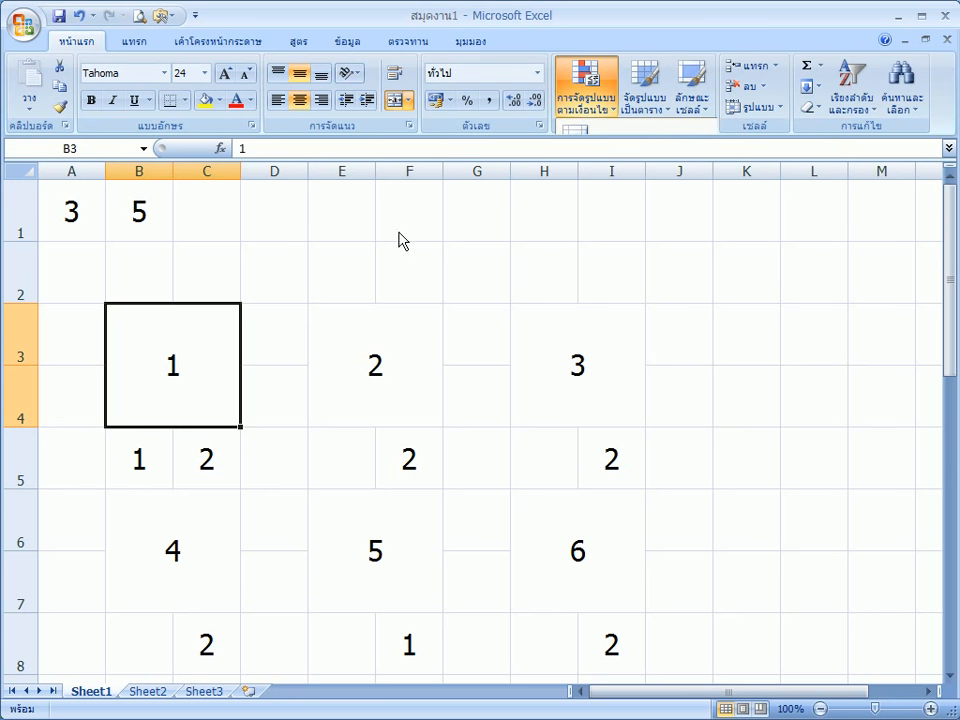
left_click(154, 153)
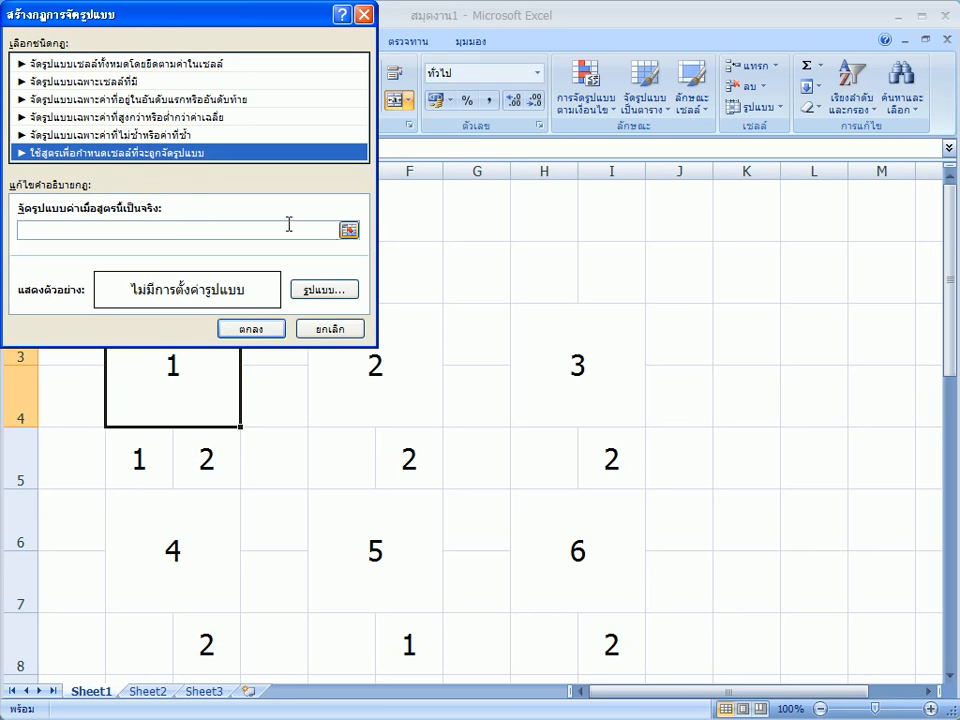
left_click(348, 231)
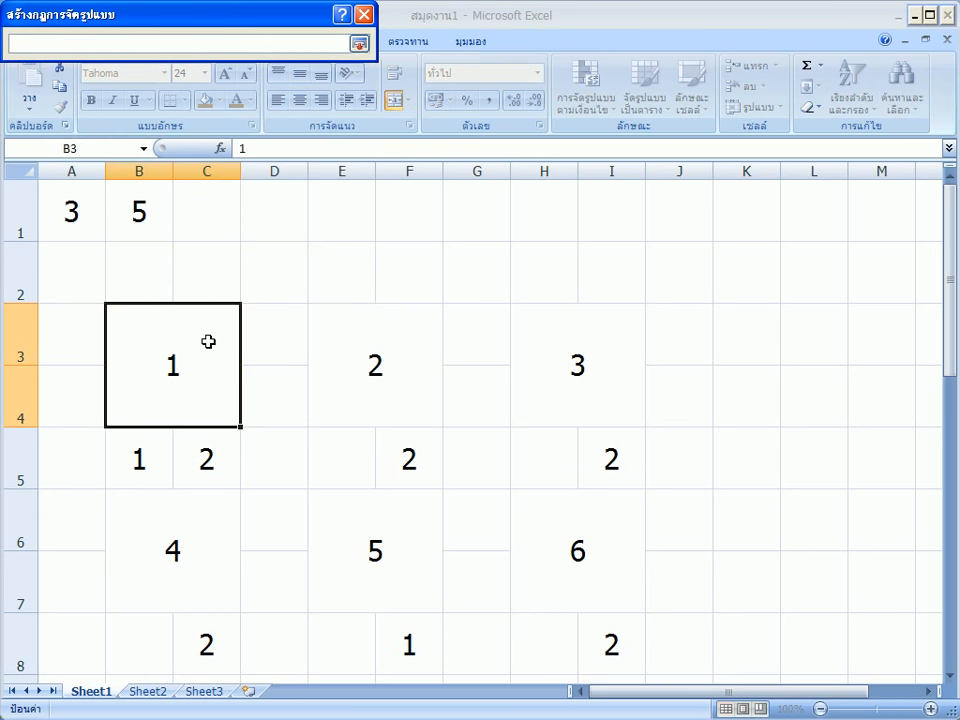
left_click(157, 457)
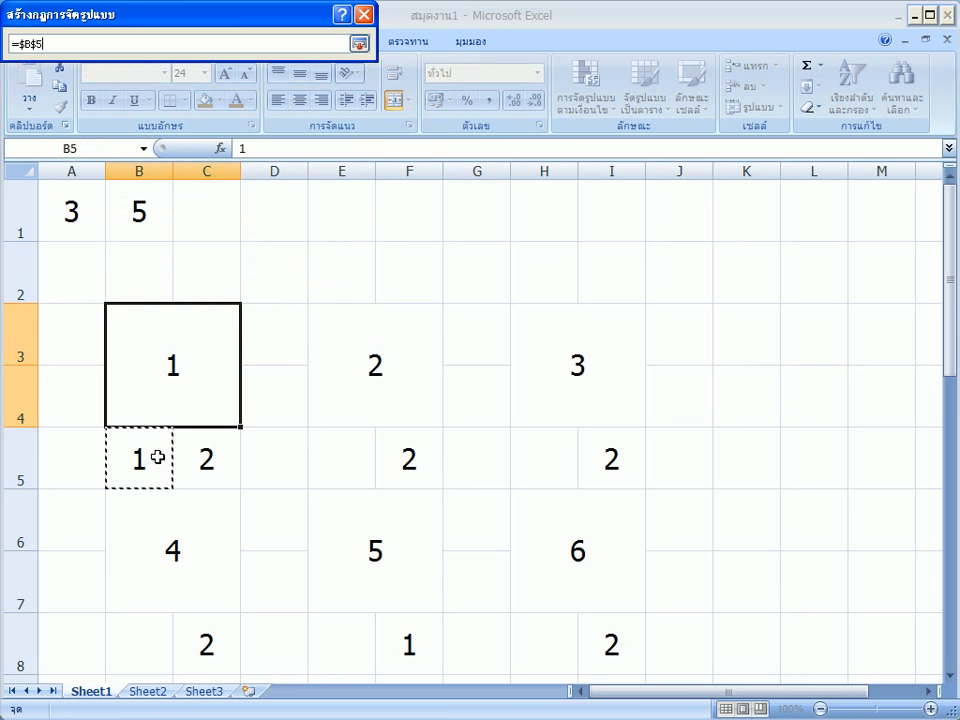
type("=1")
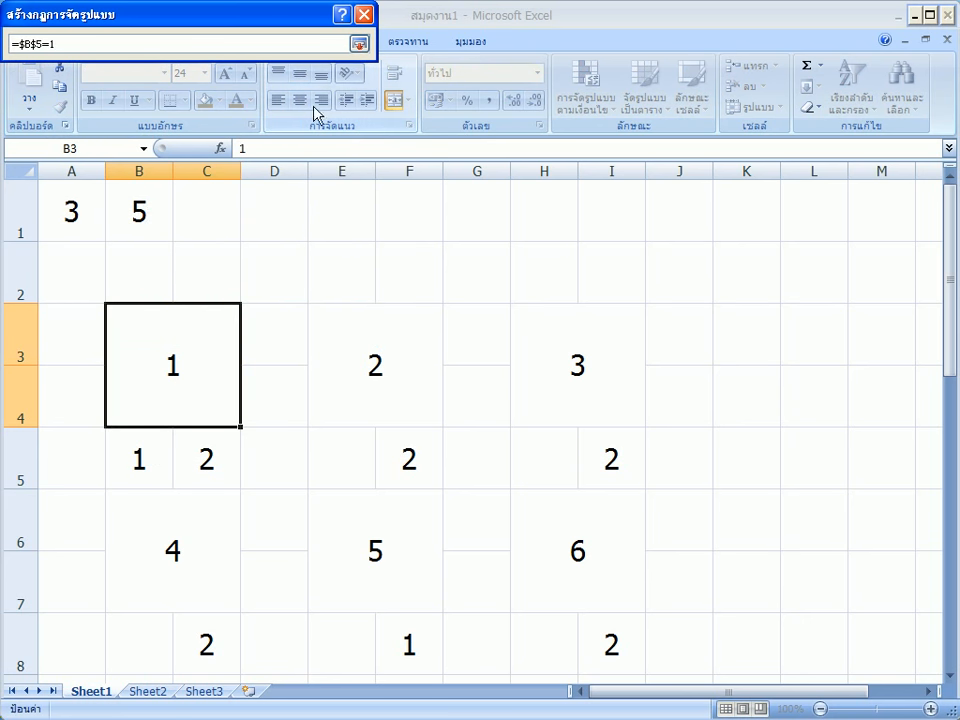
left_click(358, 43)
Give the =$B$5=1 rule a bright green fill from the extended colour palette and apply it to B3.
left_click(313, 292)
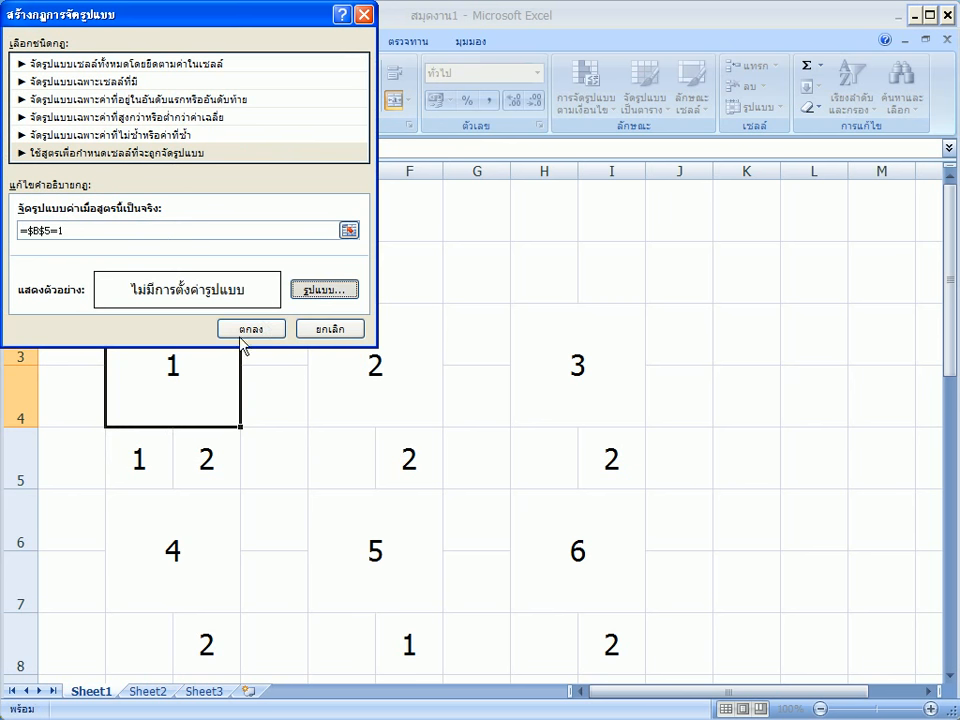
left_click(195, 46)
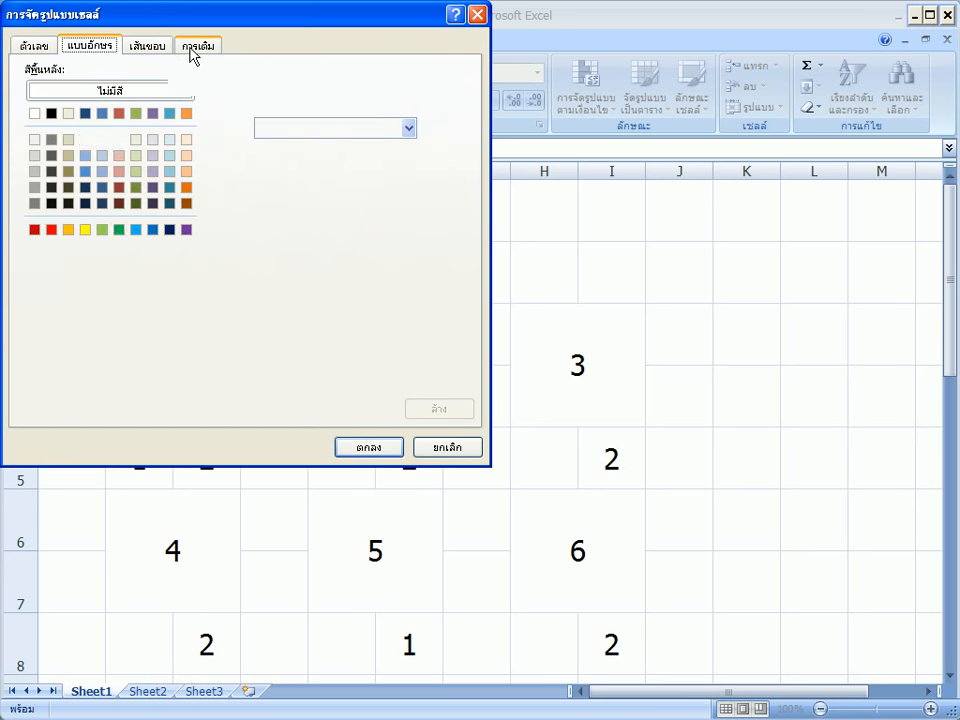
left_click(178, 262)
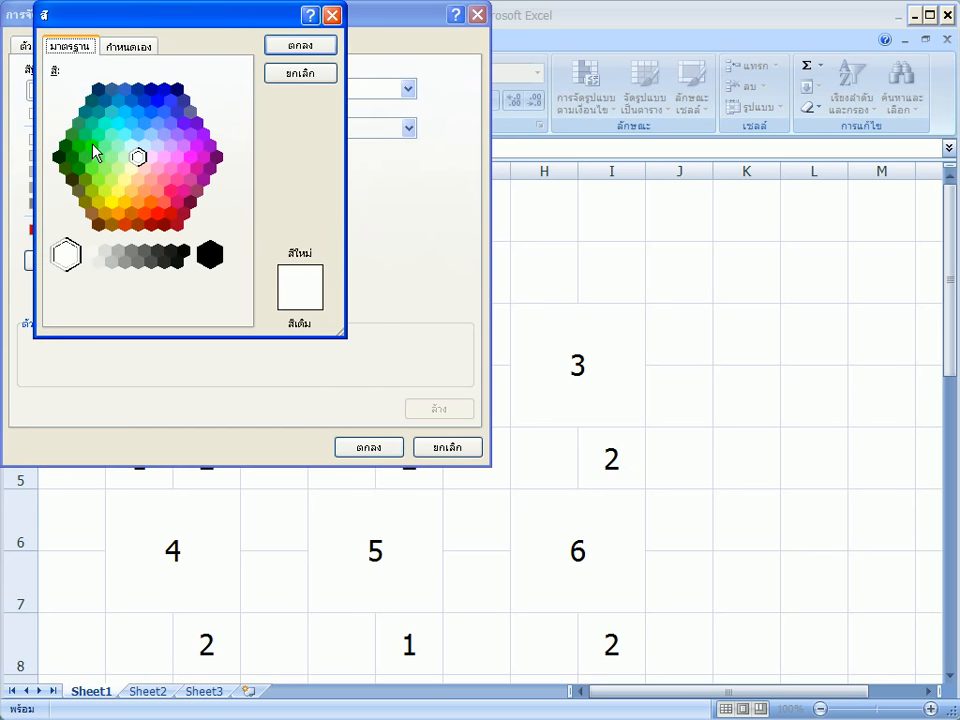
left_click(93, 150)
left_click(275, 47)
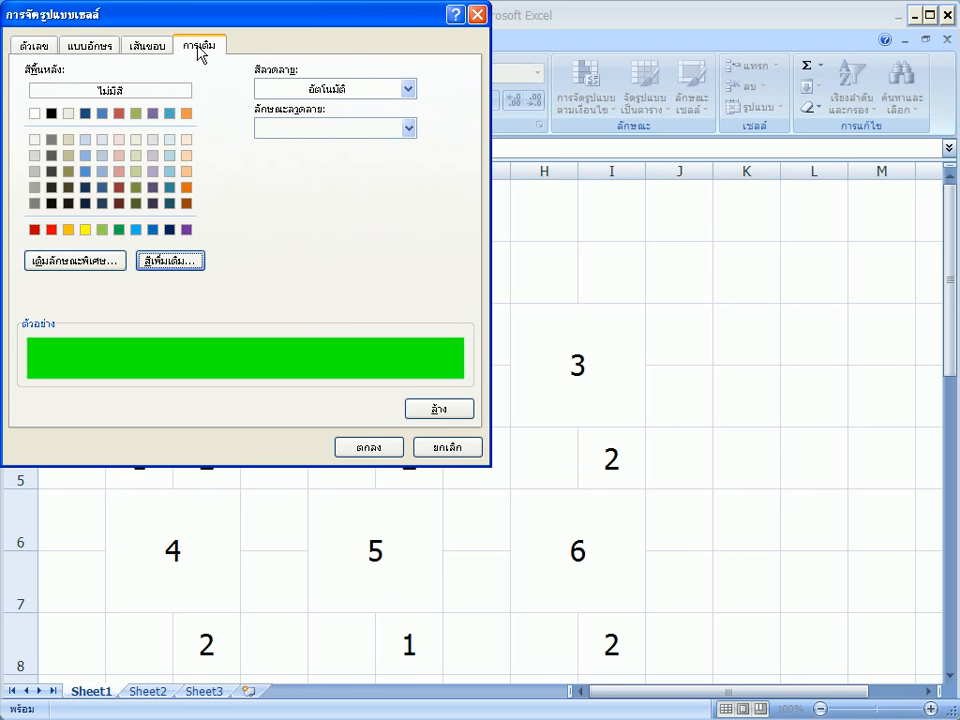
left_click(376, 450)
left_click(257, 327)
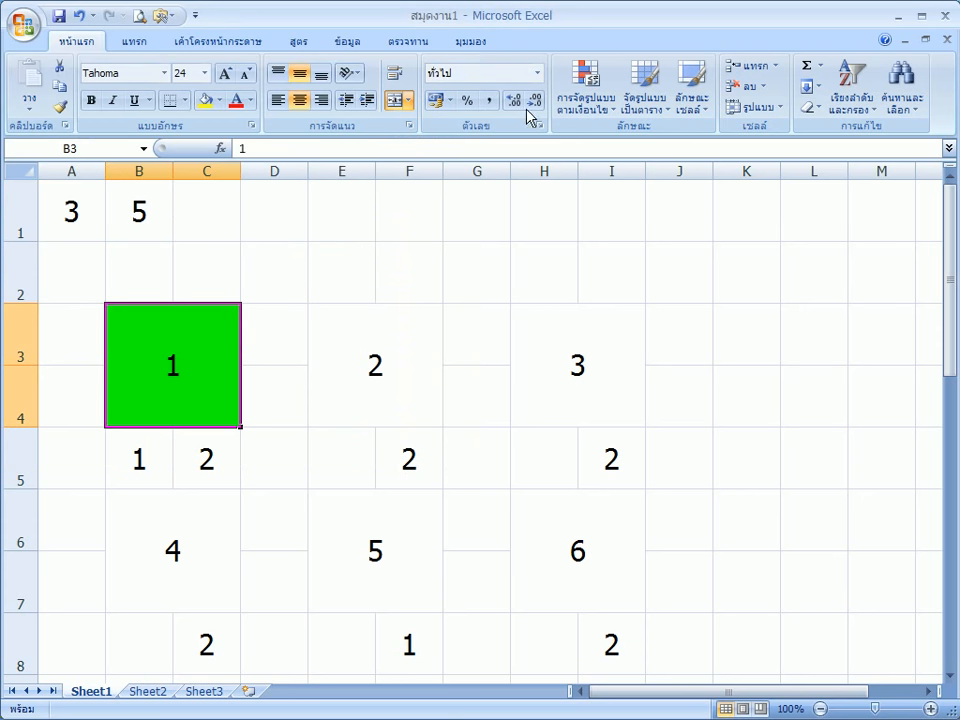
Create a second formula-based conditional formatting rule for B3 with the condition =$B$5=2.
left_click(588, 100)
mouse_move(627, 147)
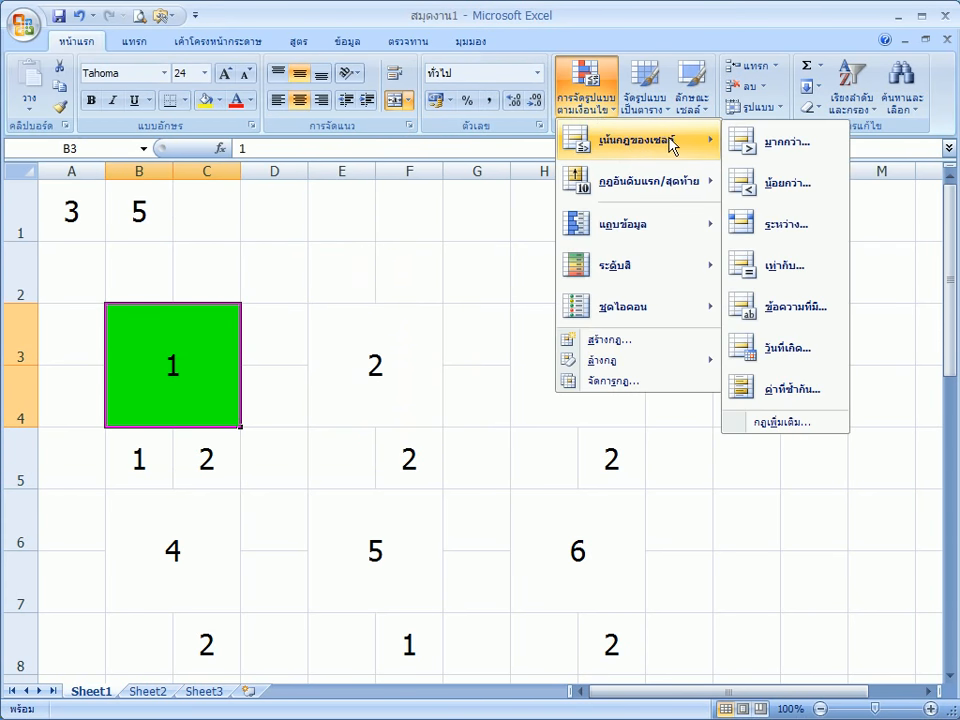
left_click(651, 341)
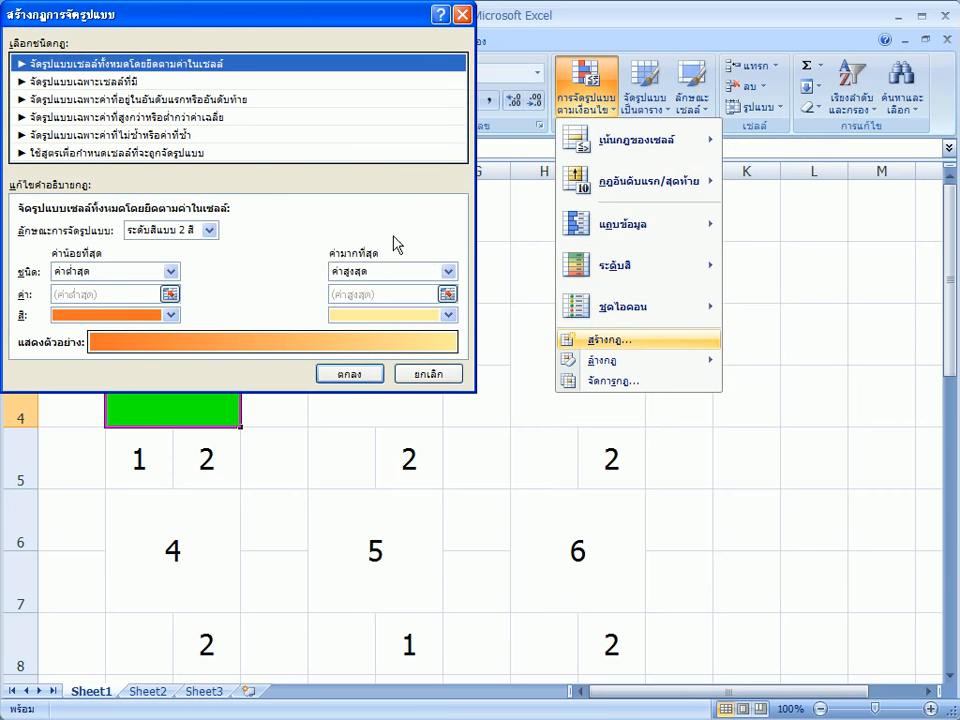
left_click(258, 153)
left_click(349, 230)
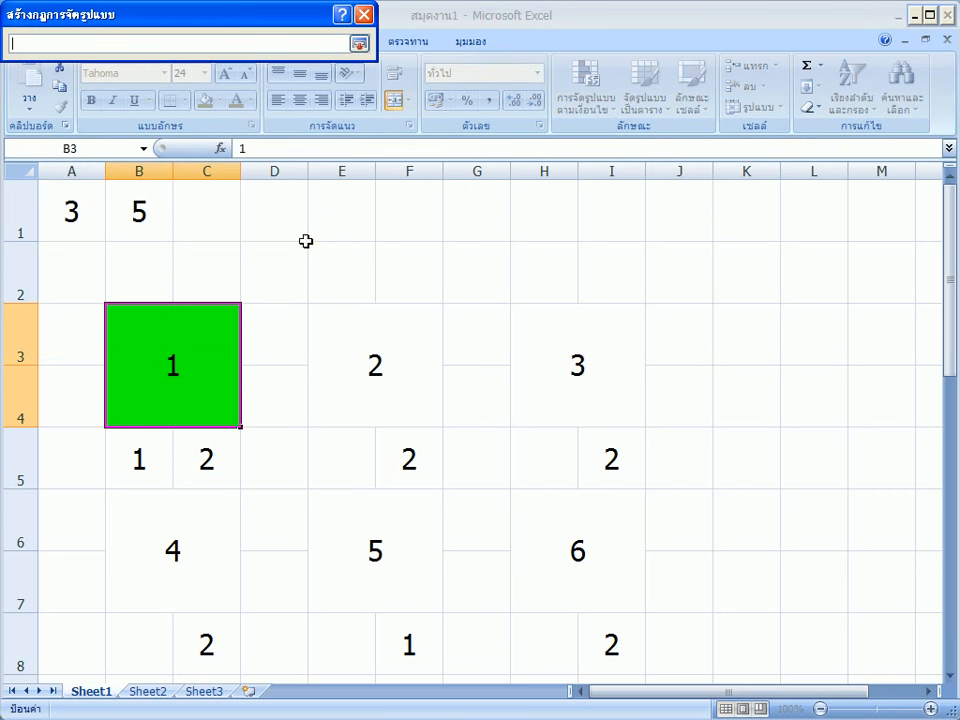
left_click(137, 461)
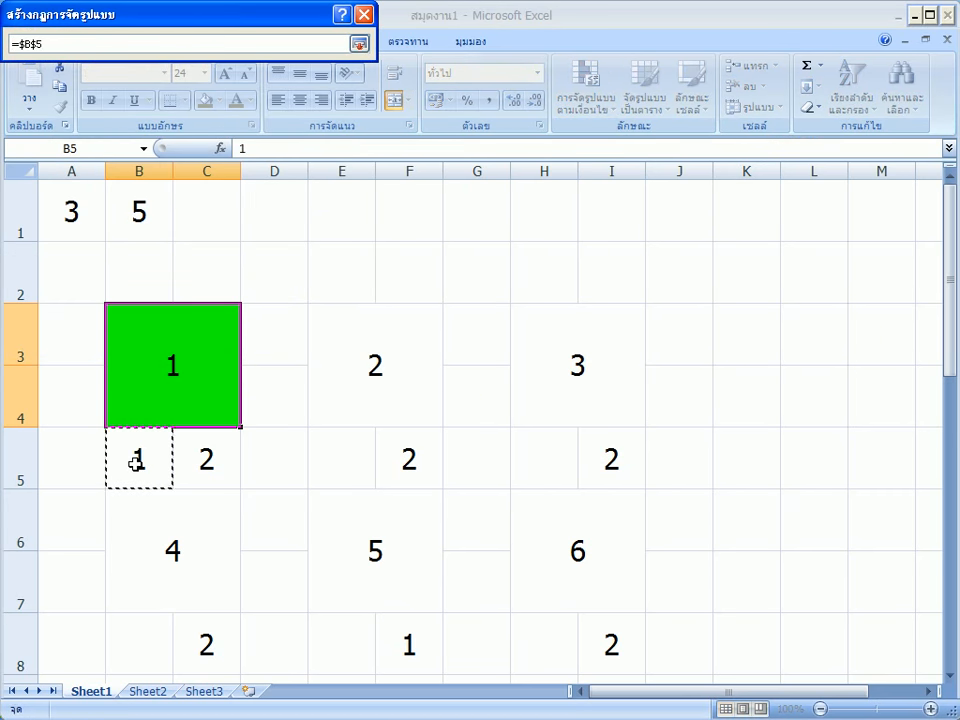
type("=2")
left_click(360, 45)
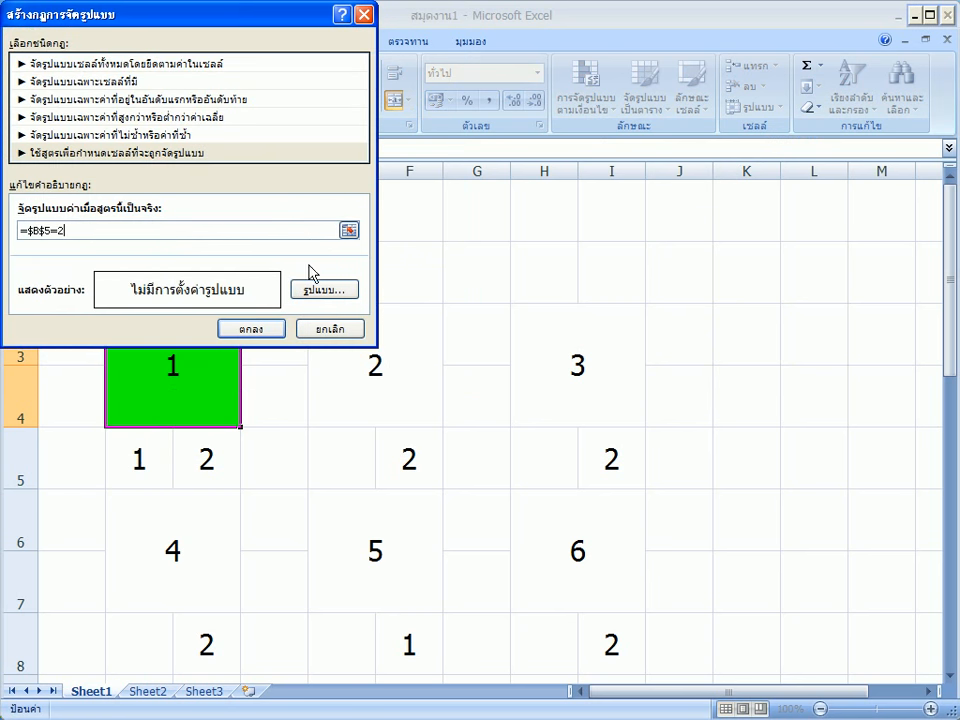
Give the =$B$5=2 rule a red fill and apply it to B3.
left_click(326, 290)
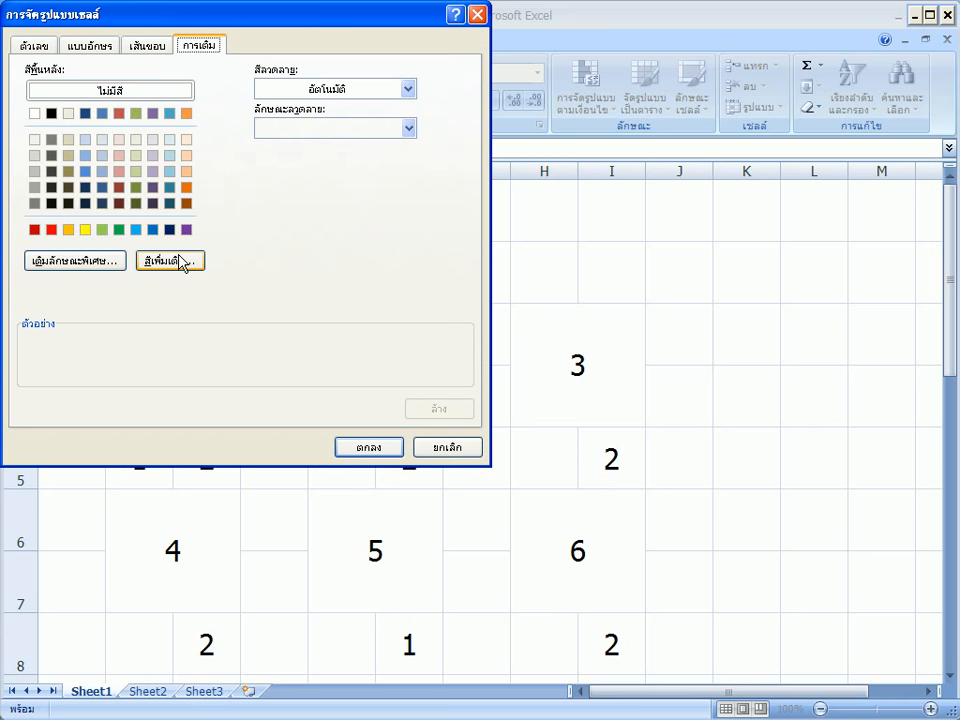
left_click(51, 230)
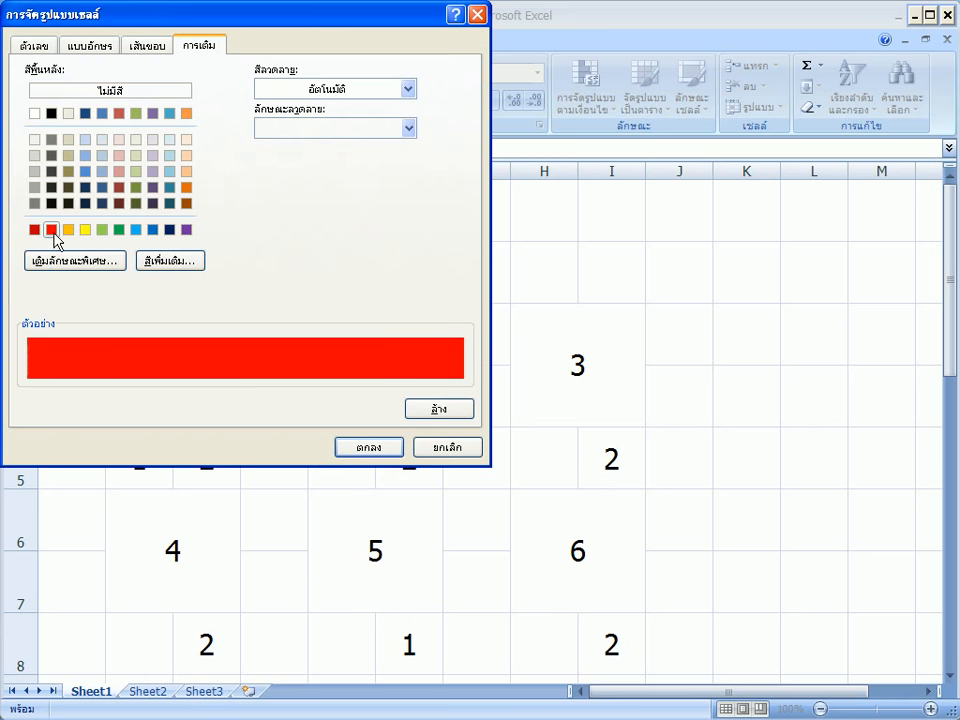
left_click(339, 448)
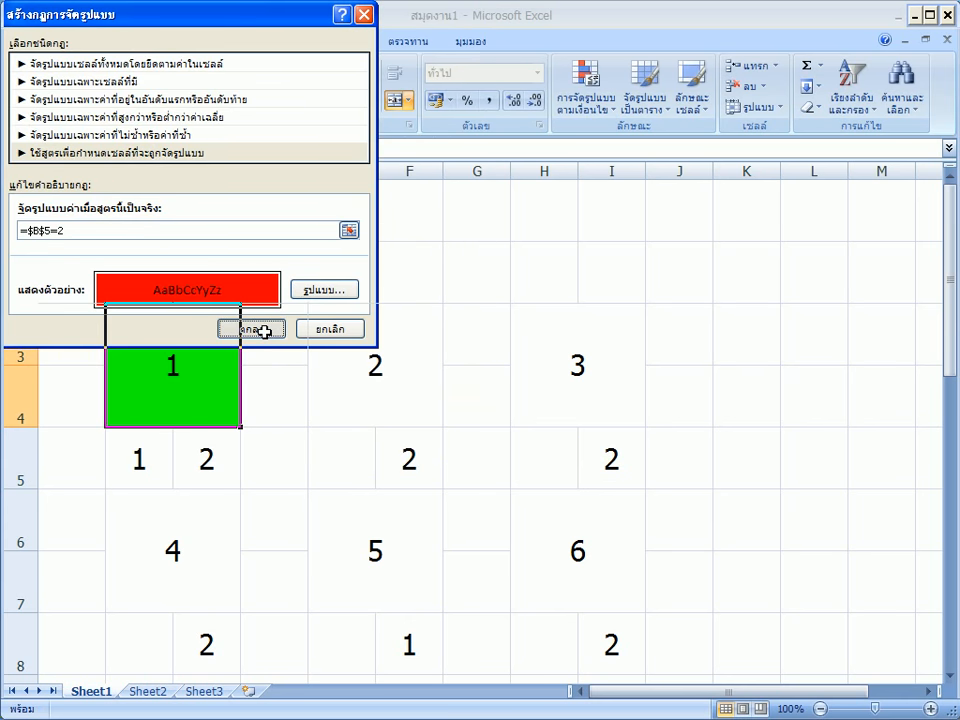
left_click(252, 329)
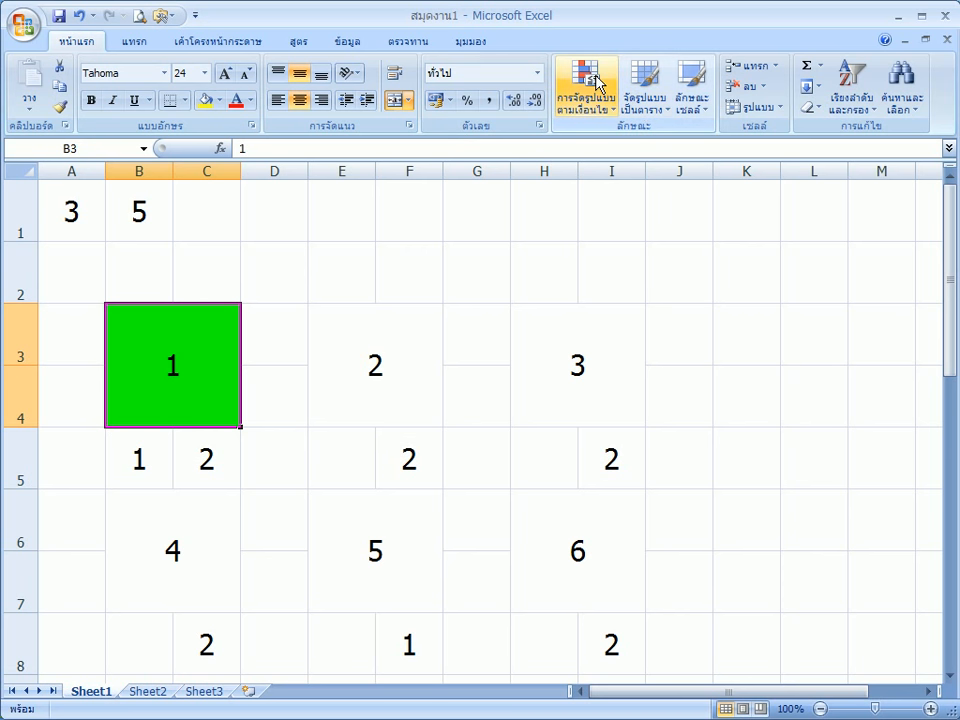
Create a third formula-based conditional formatting rule for B3 with the condition =$B$5=0.
left_click(596, 102)
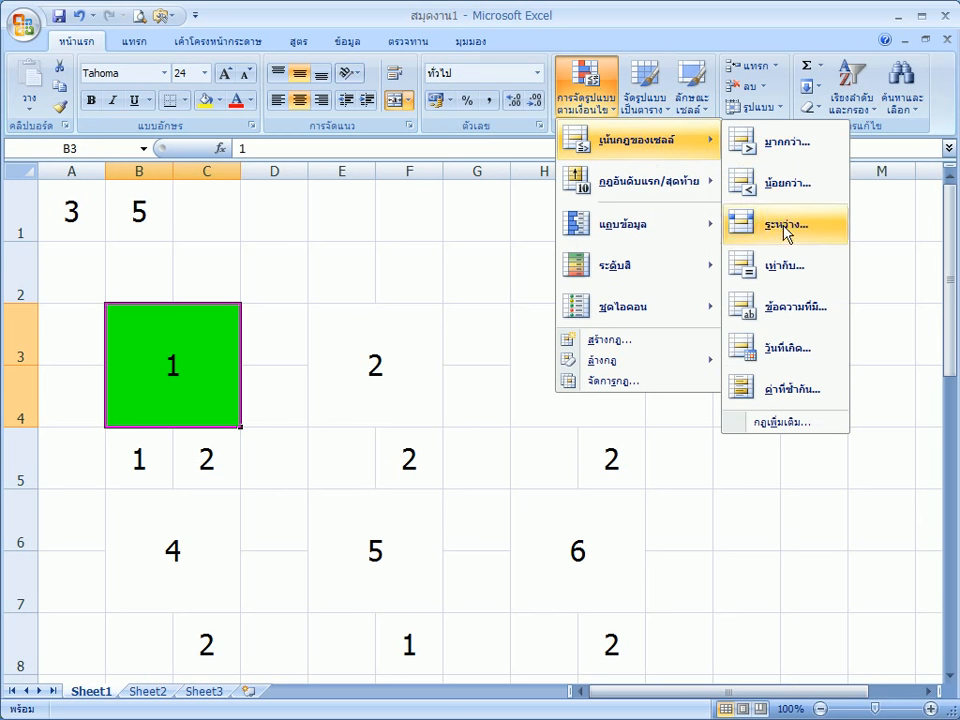
left_click(684, 348)
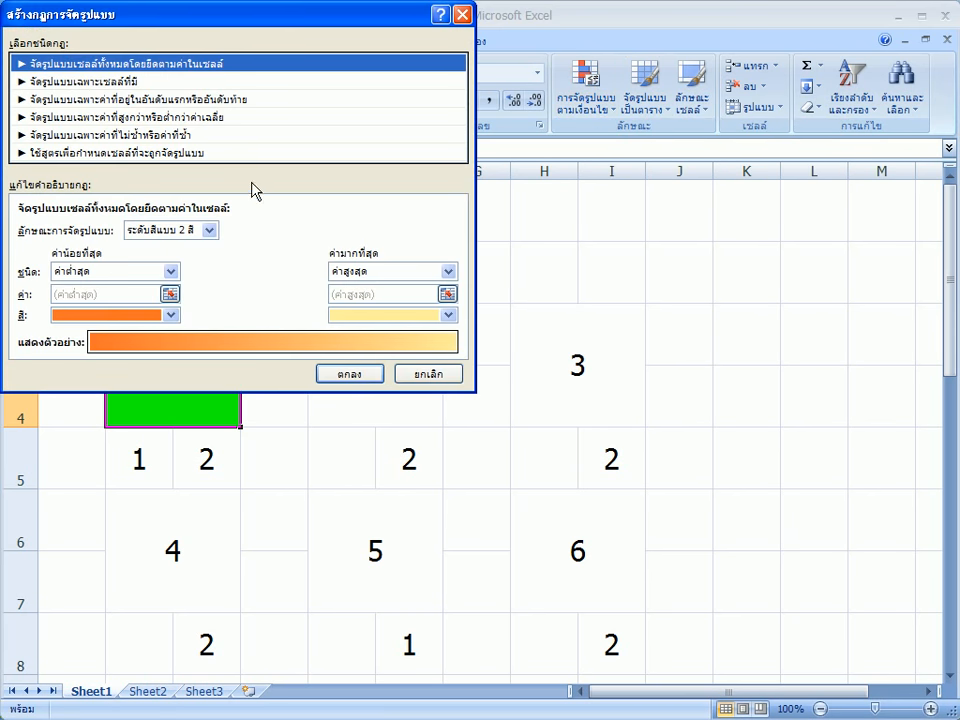
left_click(242, 155)
left_click(347, 230)
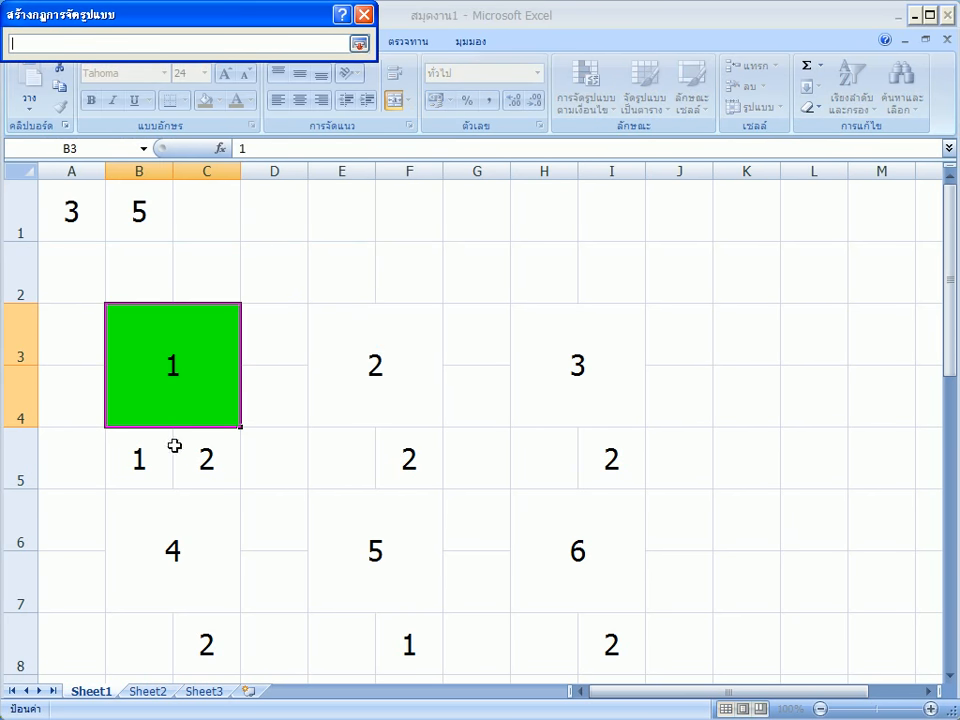
left_click(162, 456)
type("=")
left_click(359, 43)
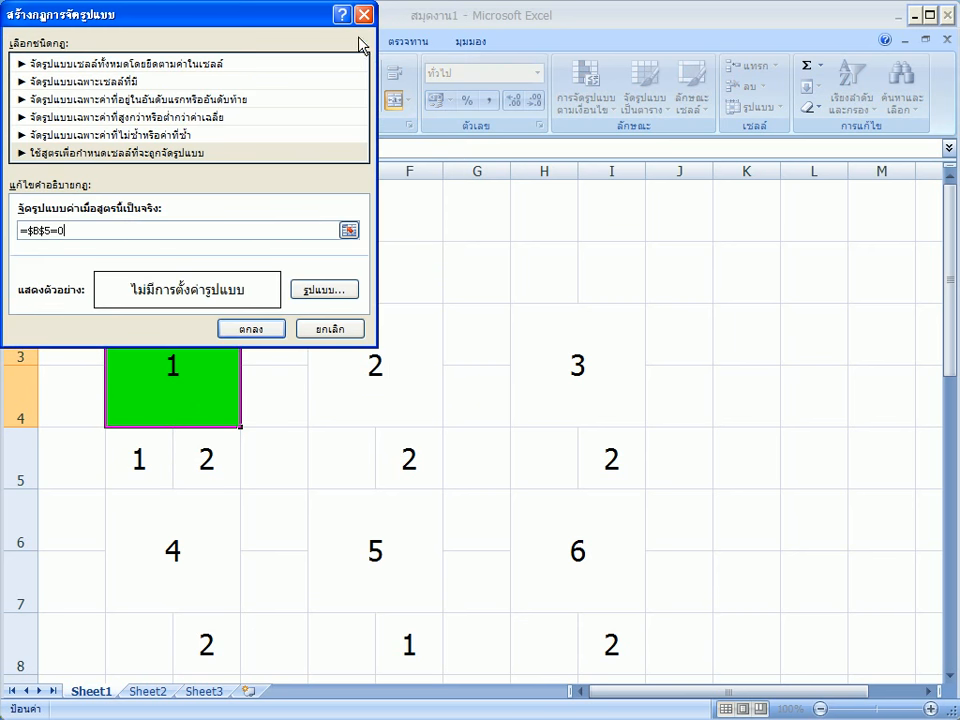
Give the =$B$5=0 rule a light blue fill and apply it to B3.
left_click(316, 294)
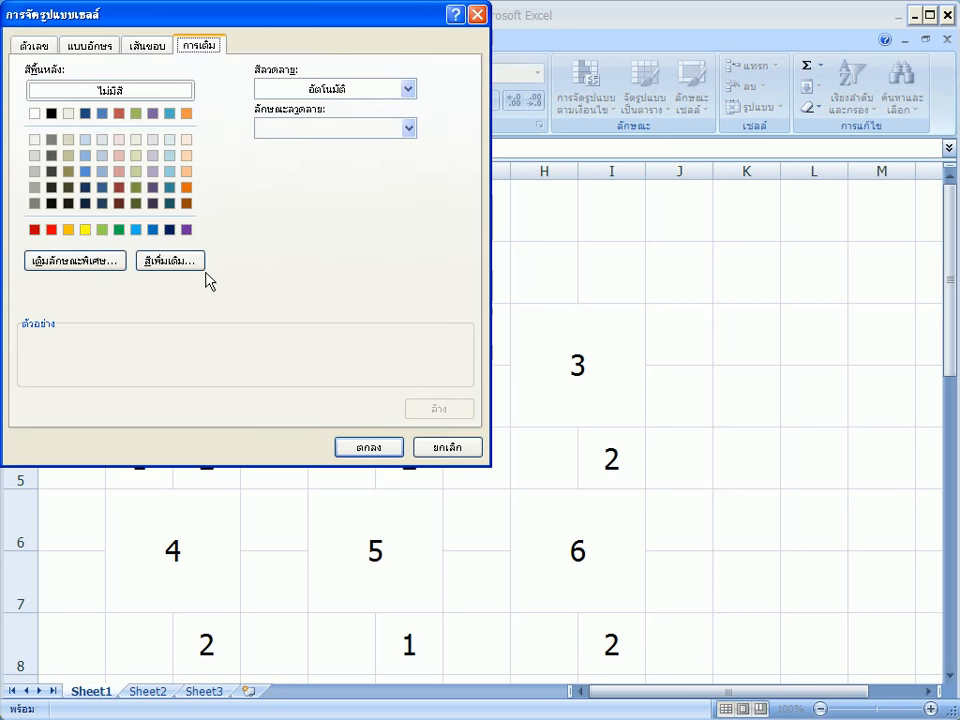
left_click(137, 230)
left_click(369, 447)
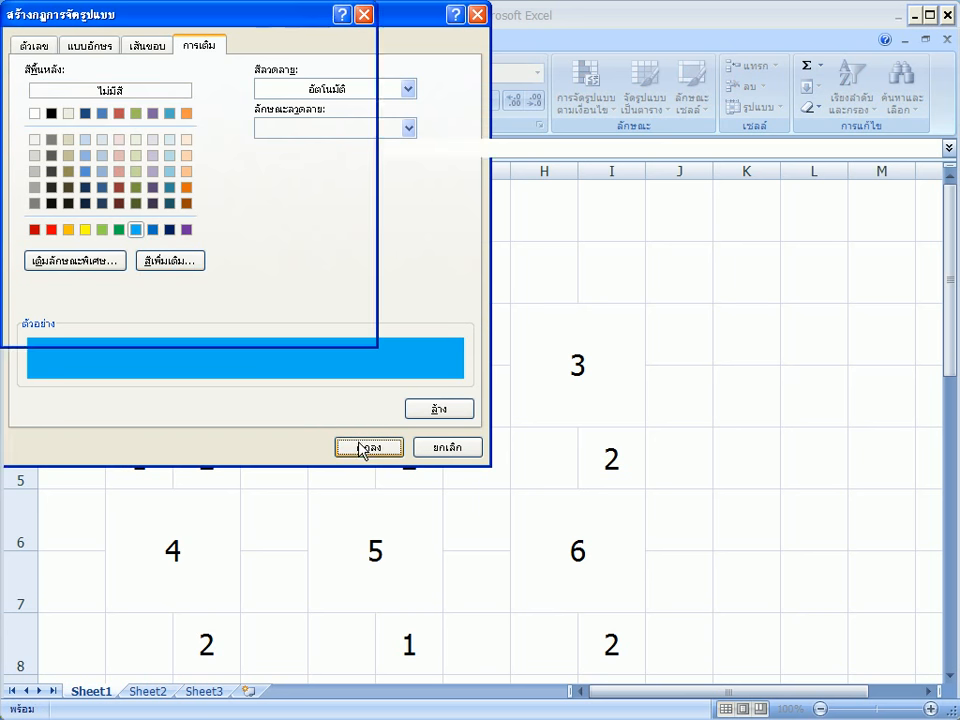
left_click(253, 327)
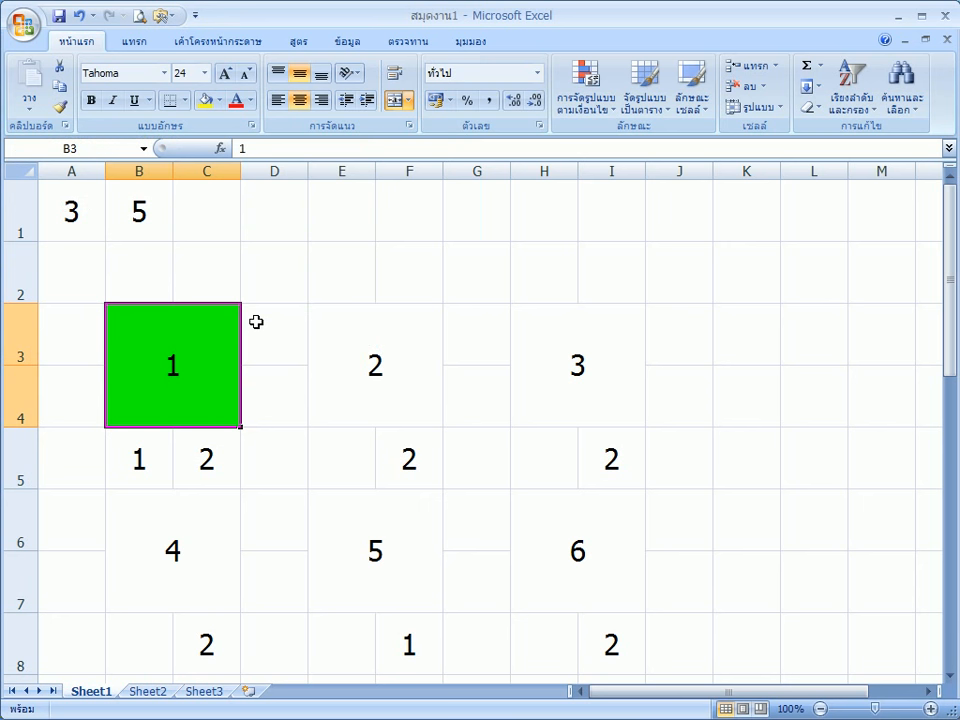
Create a formula-based conditional formatting rule for the merged cell E3 with the condition =$E$5=0.
left_click(337, 342)
left_click(587, 98)
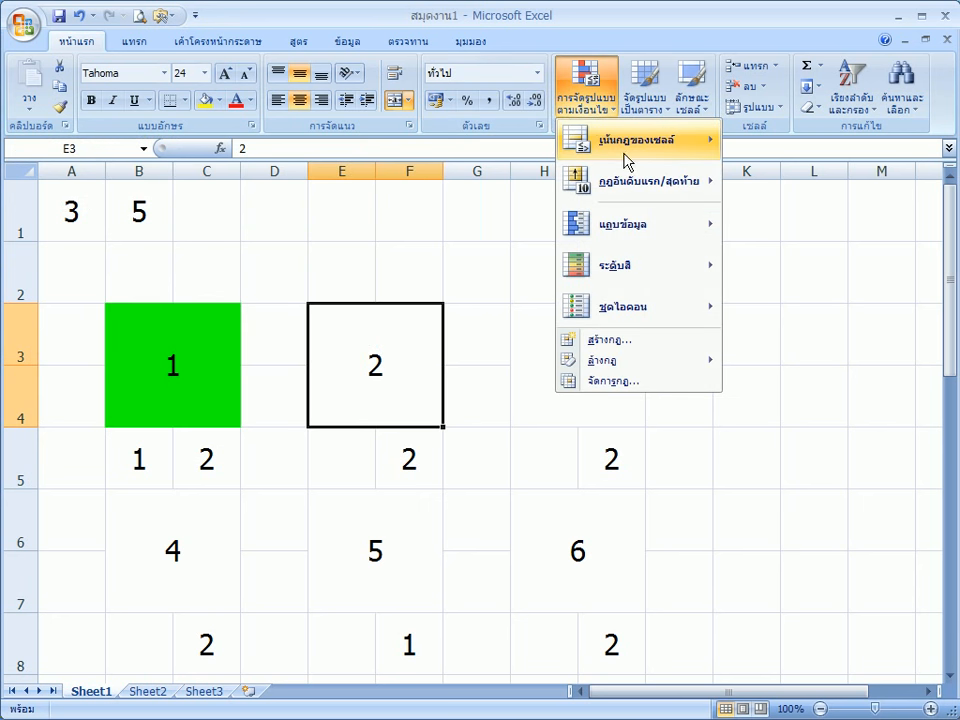
left_click(637, 352)
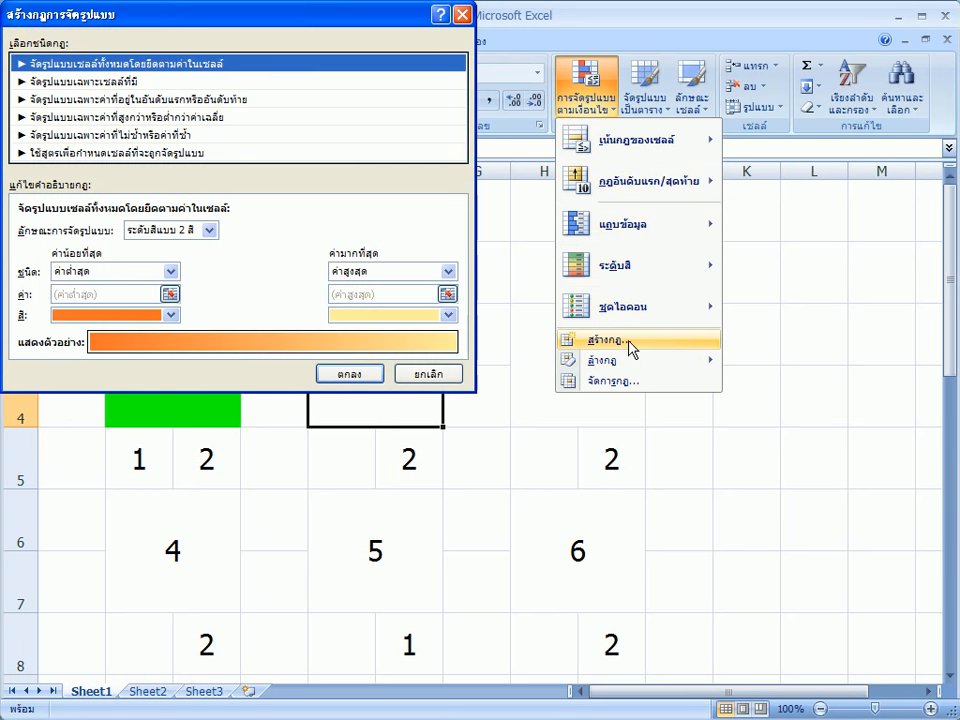
left_click(214, 153)
left_click(348, 231)
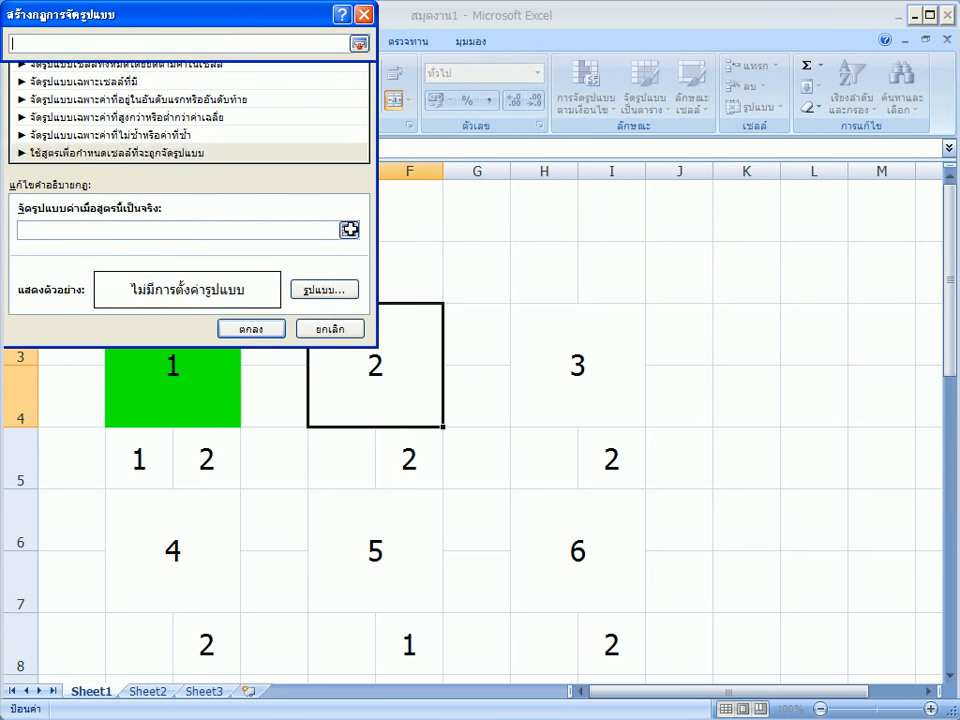
left_click(368, 460)
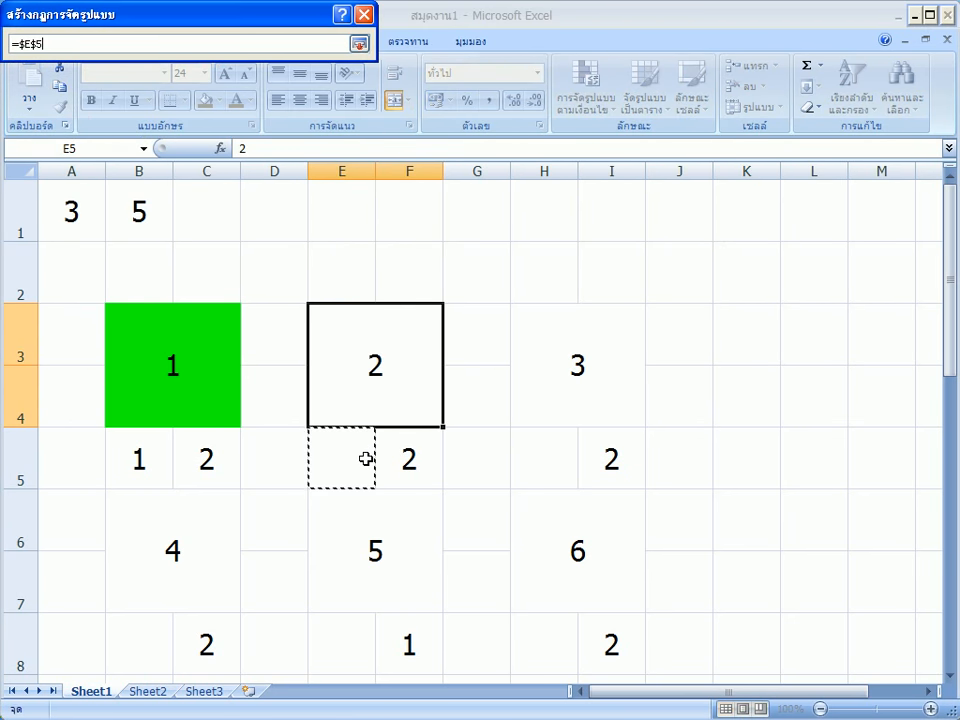
type("=0")
Give the =$E$5=0 rule a light blue fill and apply it to E3.
left_click(359, 44)
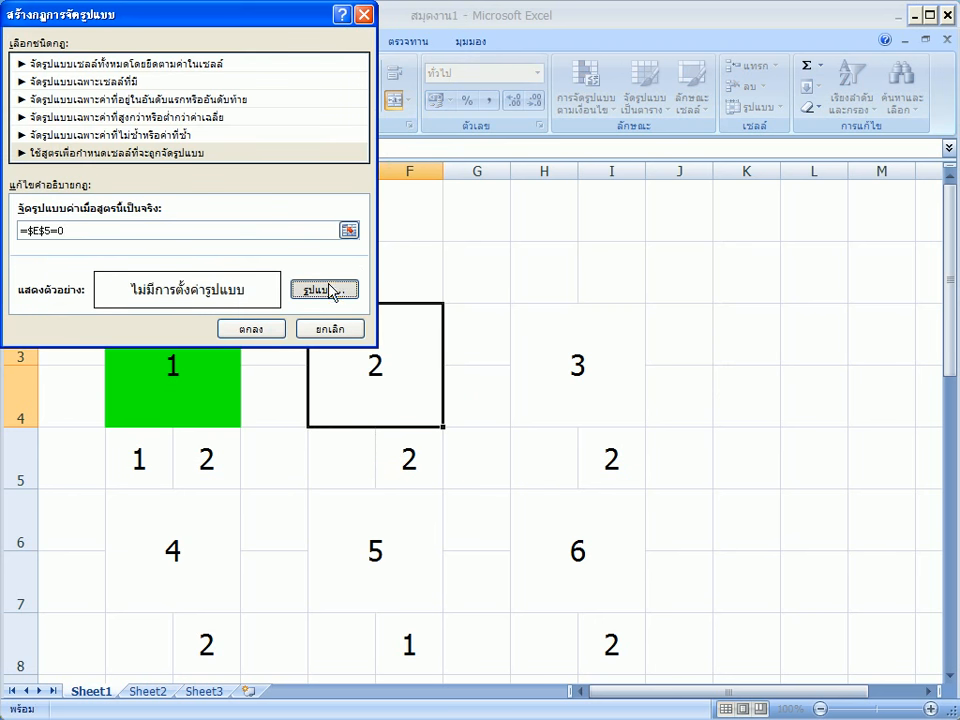
left_click(136, 230)
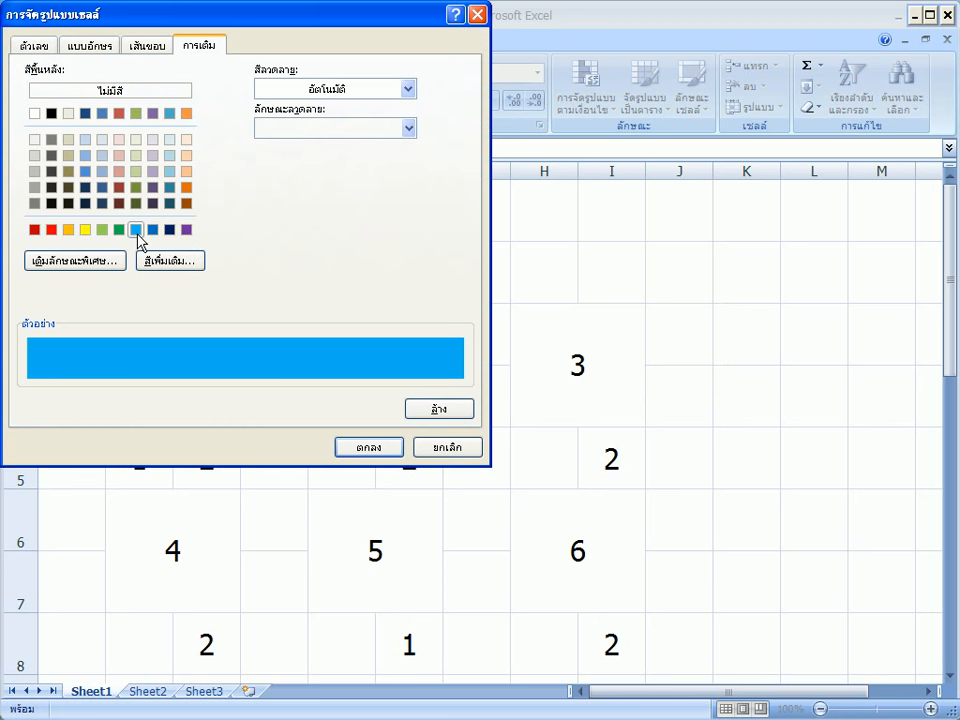
left_click(351, 450)
left_click(251, 330)
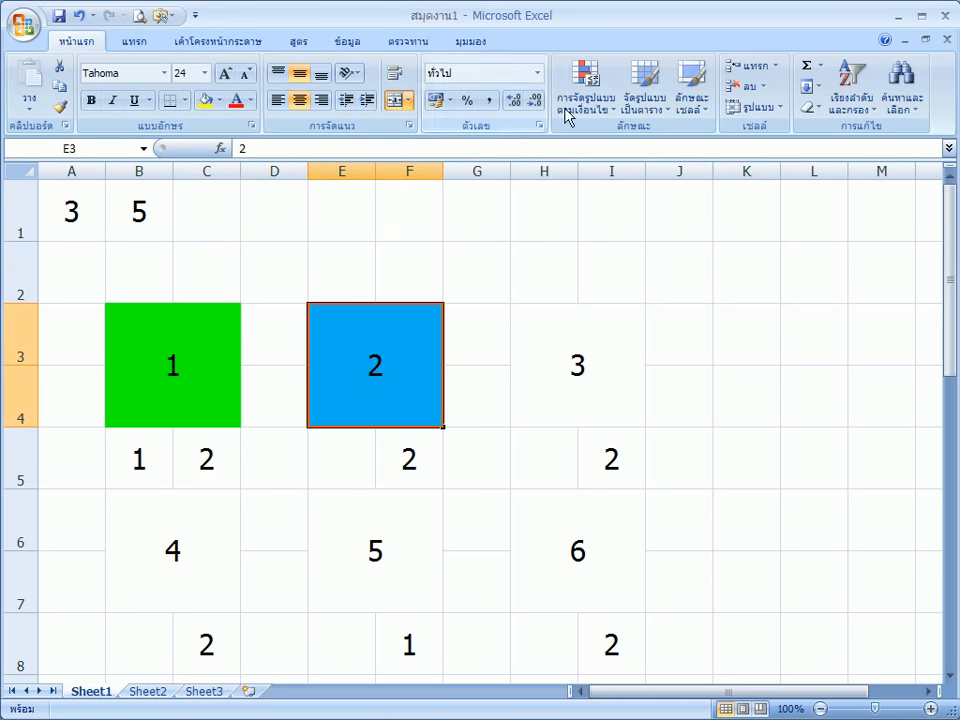
Create a second formula-based conditional formatting rule for E3 with the condition =$E$5=1.
left_click(584, 98)
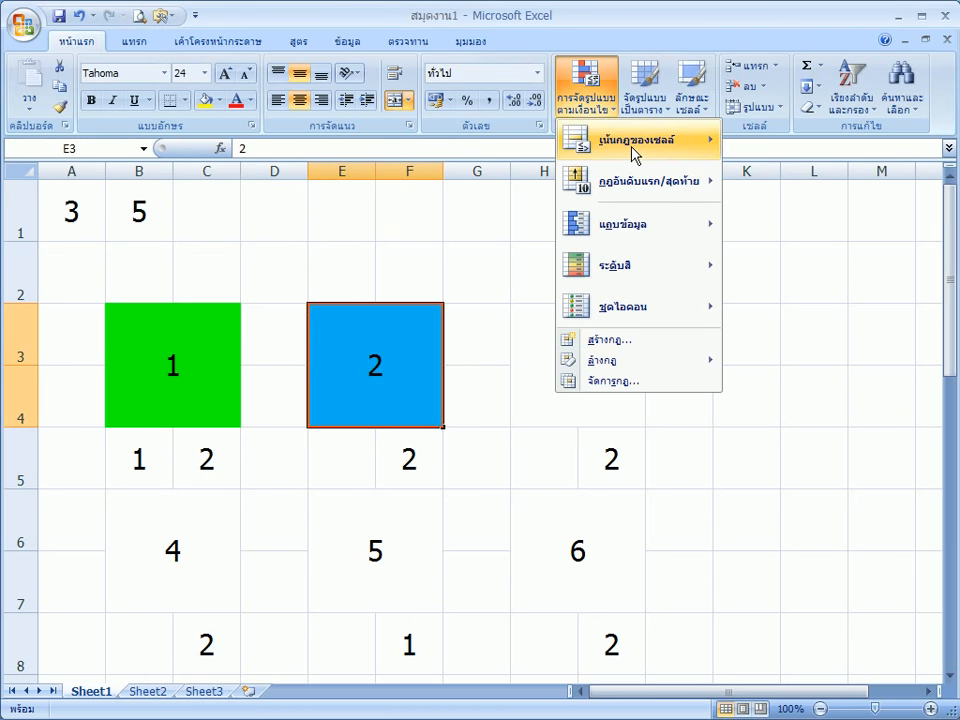
left_click(651, 341)
left_click(181, 154)
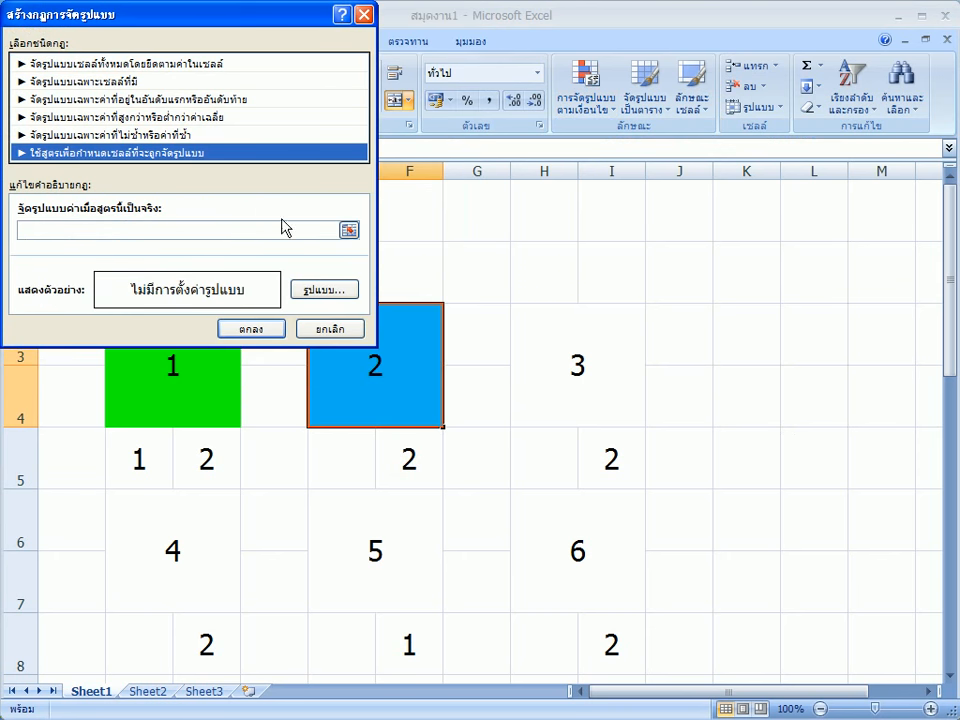
left_click(348, 230)
left_click(356, 458)
type("=")
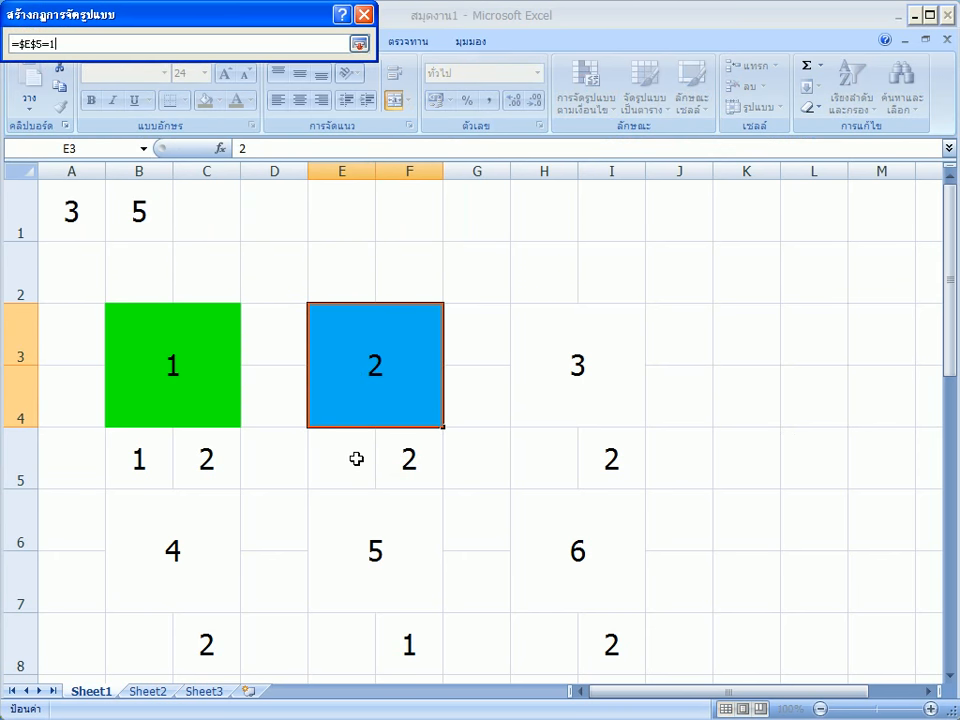
key("Return")
Give the =$E$5=1 rule a bright green fill from the extended colours and apply it to E3.
left_click(321, 292)
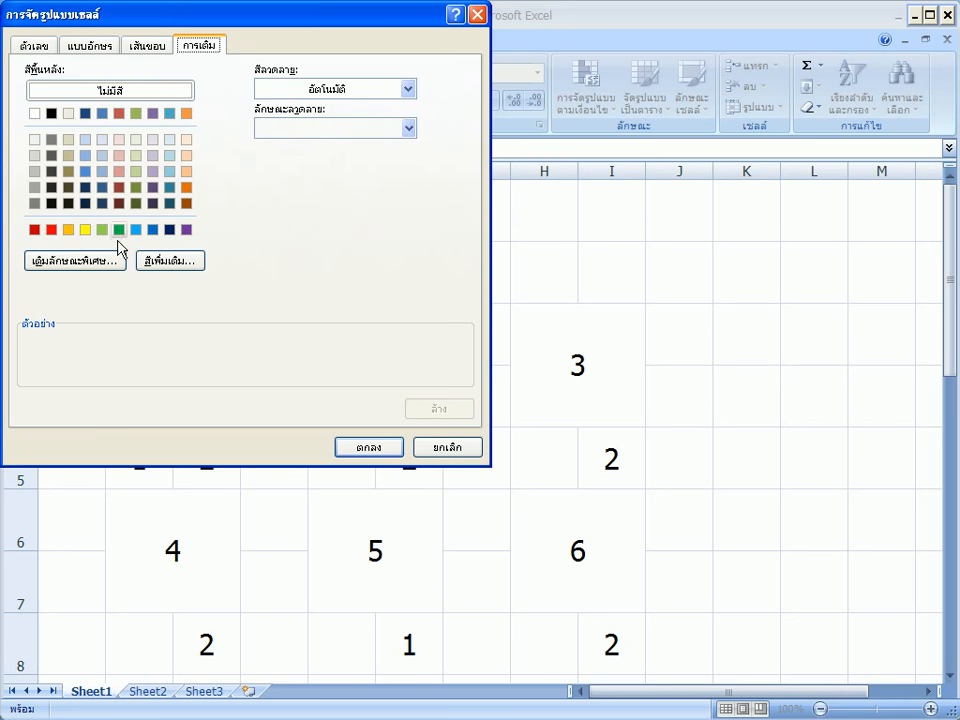
left_click(153, 264)
left_click(90, 146)
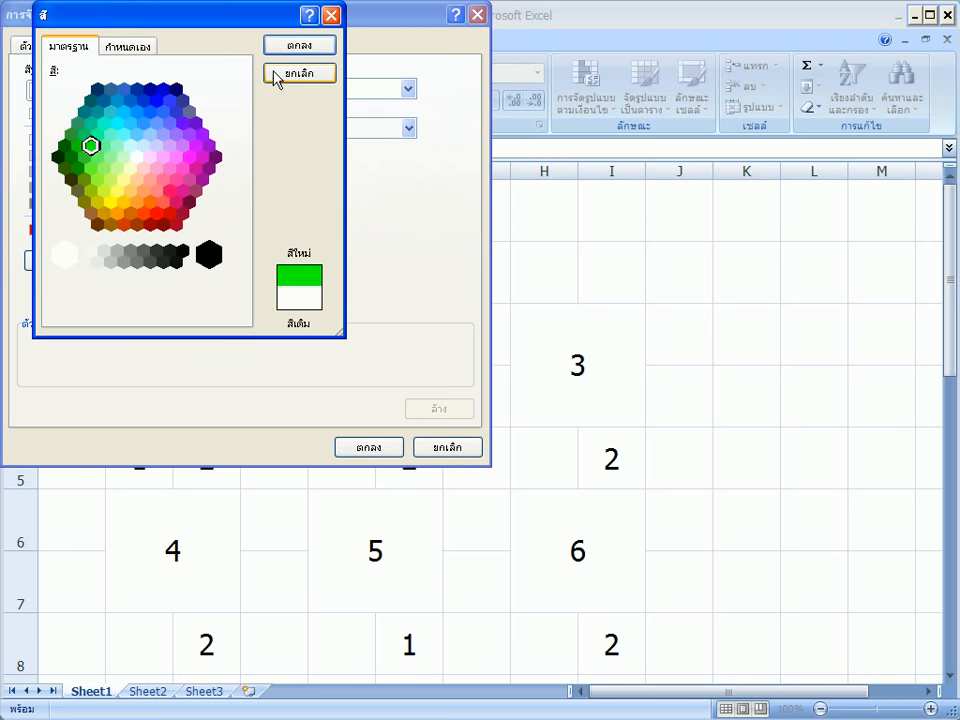
left_click(297, 45)
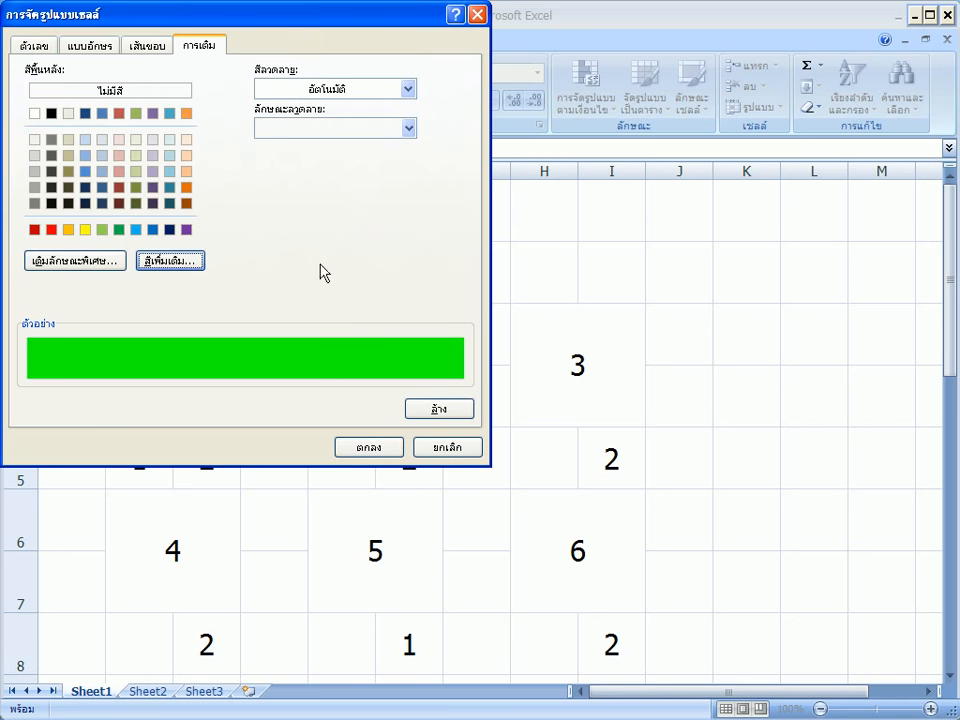
left_click(362, 446)
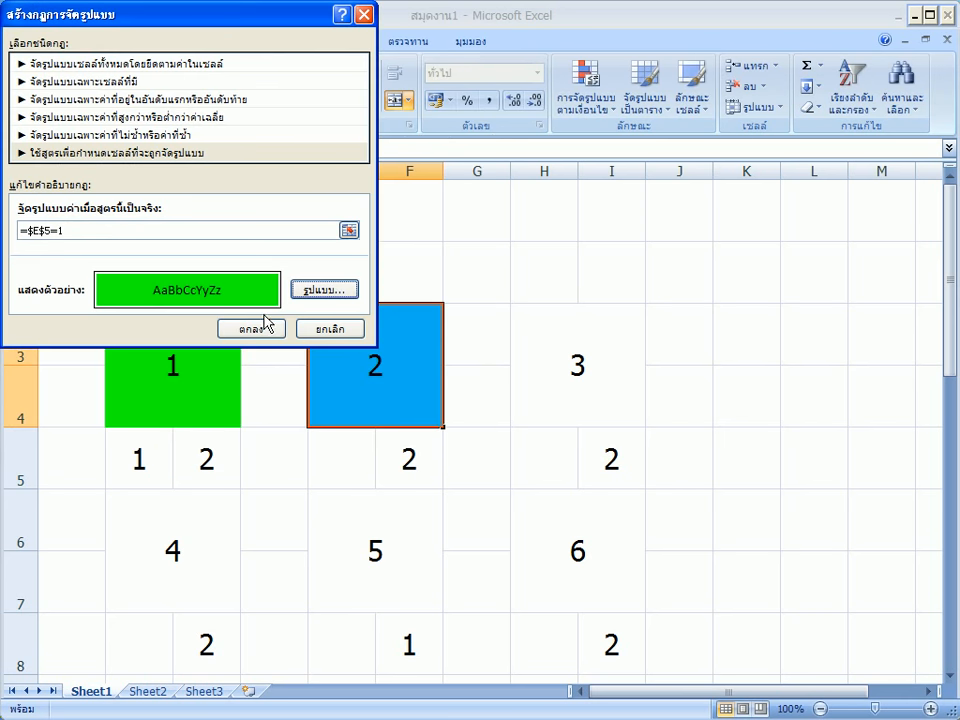
left_click(266, 323)
Create a third formula-based conditional formatting rule for E3 with the condition =$E$5=2.
left_click(586, 97)
mouse_move(634, 152)
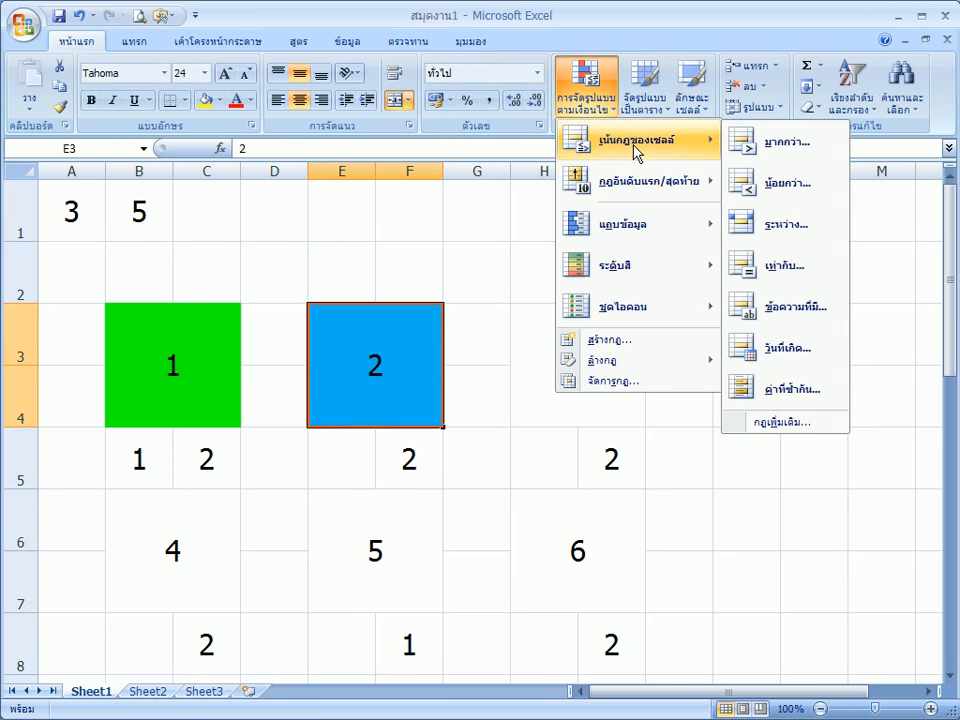
left_click(640, 342)
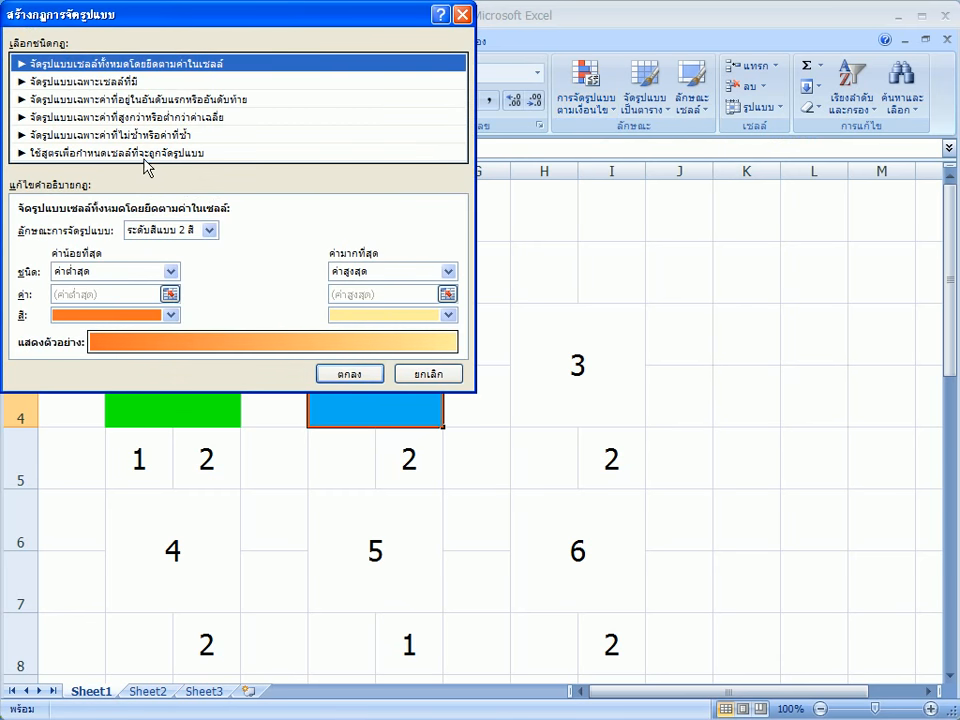
left_click(146, 157)
left_click(347, 229)
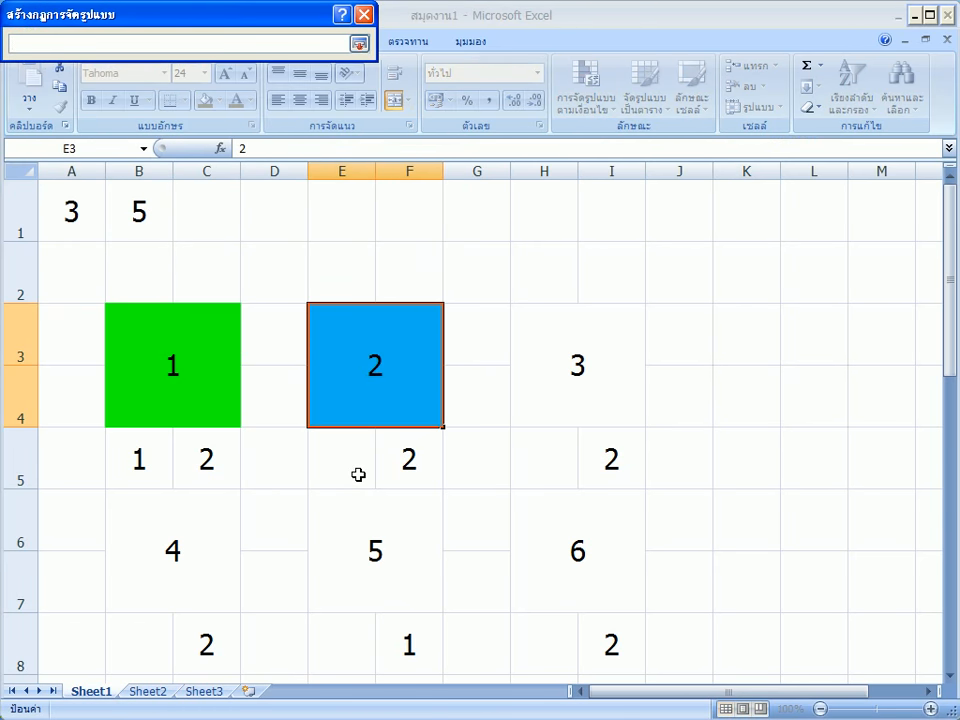
left_click(358, 475)
type("=2")
key("Return")
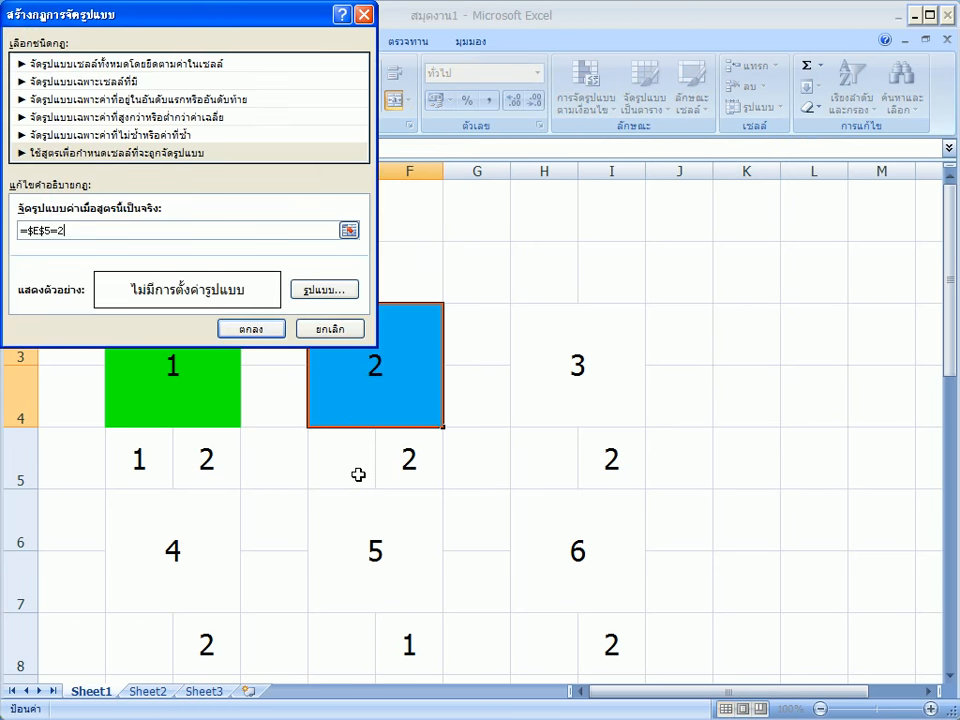
Give the =$E$5=2 rule a red fill and apply it to E3.
left_click(340, 293)
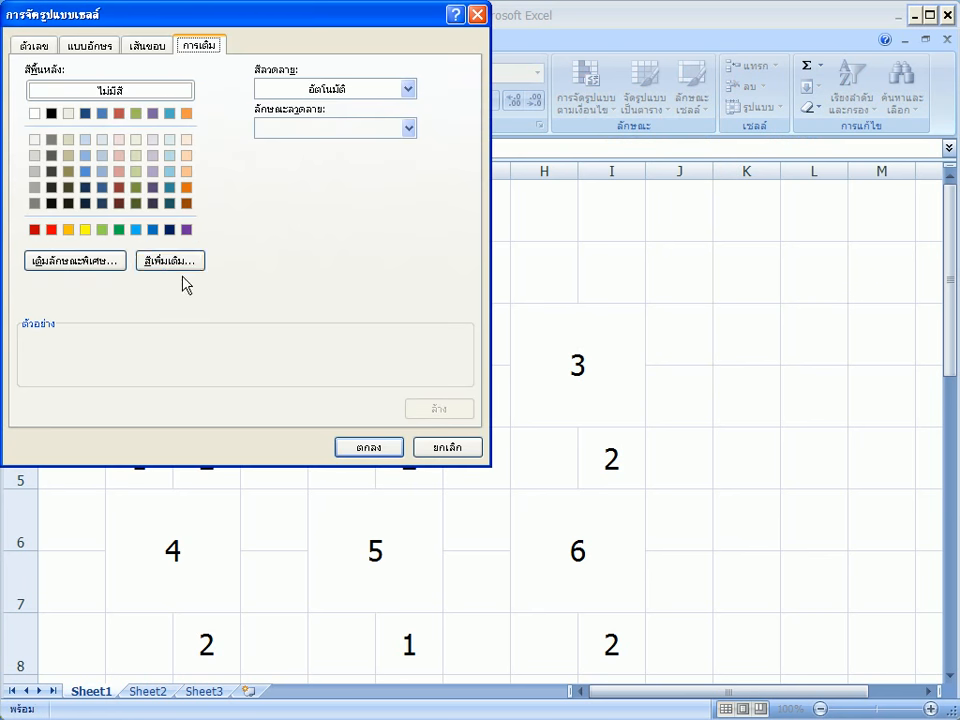
left_click(52, 229)
left_click(347, 448)
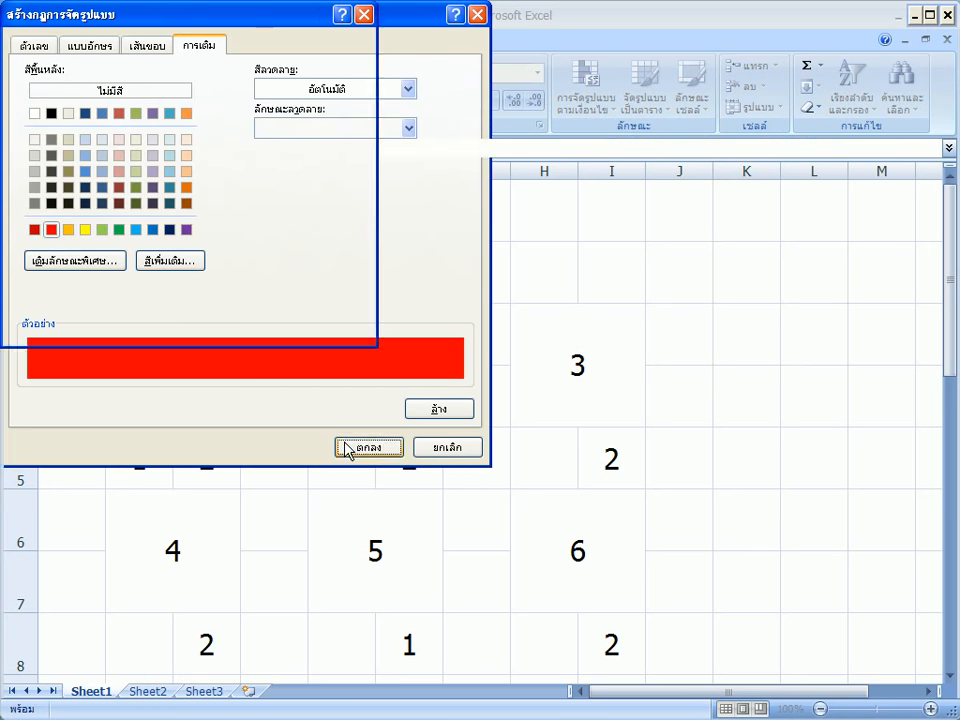
left_click(253, 330)
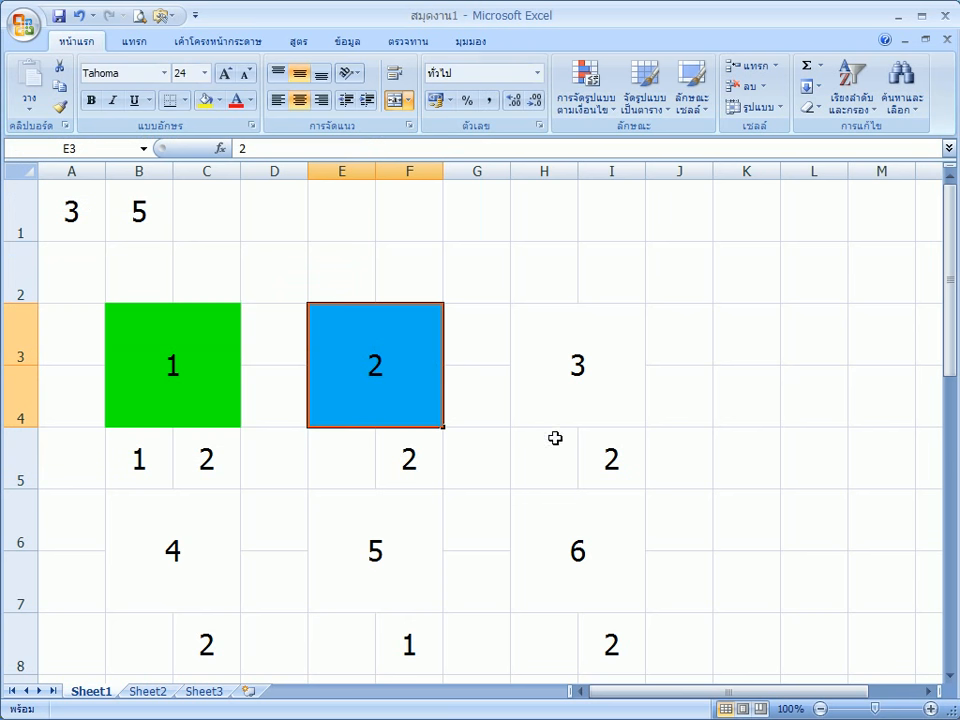
Create a formula-based conditional formatting rule for the merged cell H3 with the condition =$H$5=0.
left_click(568, 405)
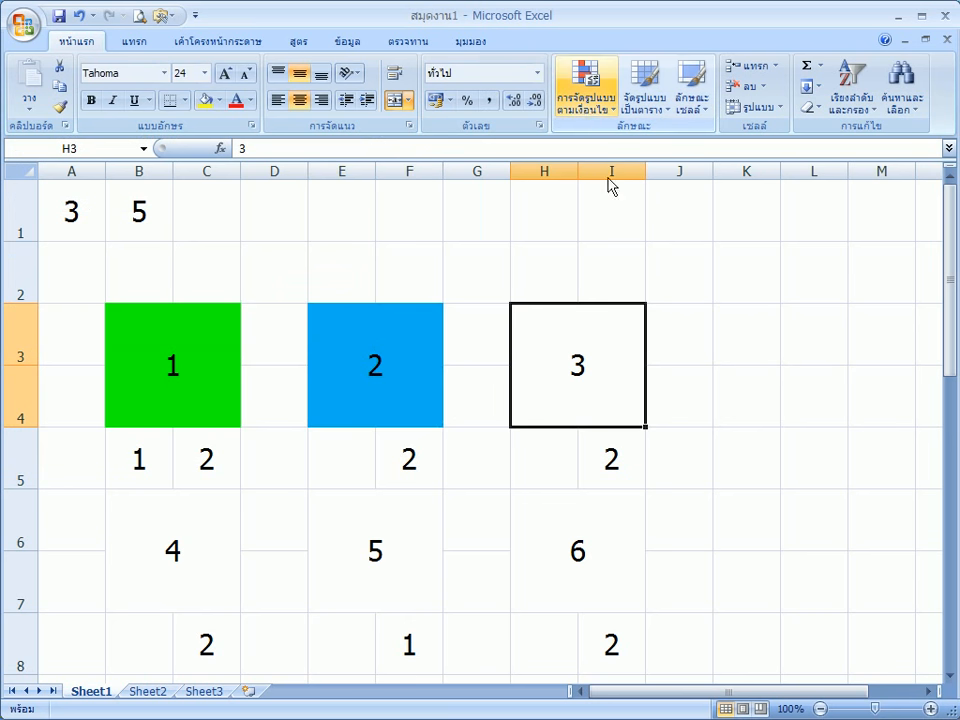
left_click(585, 92)
left_click(636, 340)
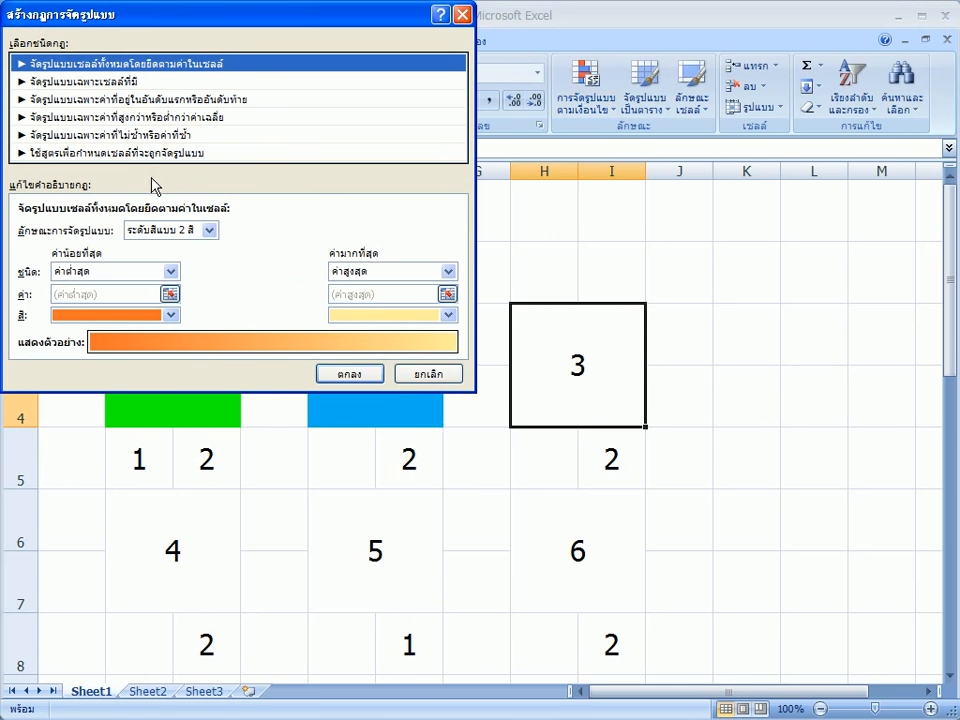
left_click(150, 155)
left_click(345, 228)
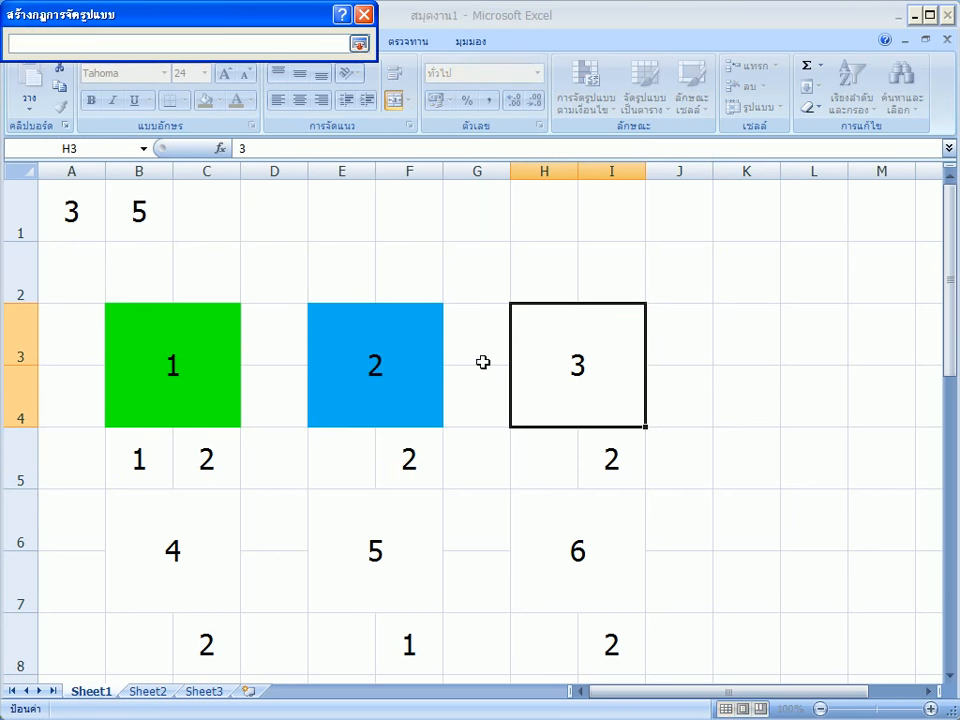
left_click(536, 448)
type("=")
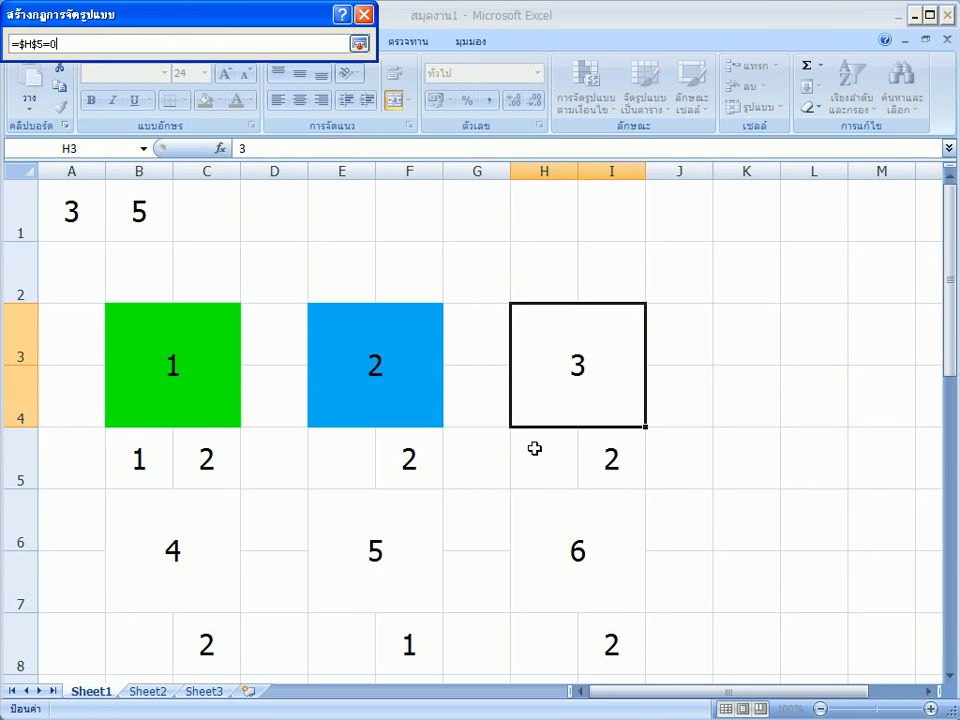
left_click(358, 44)
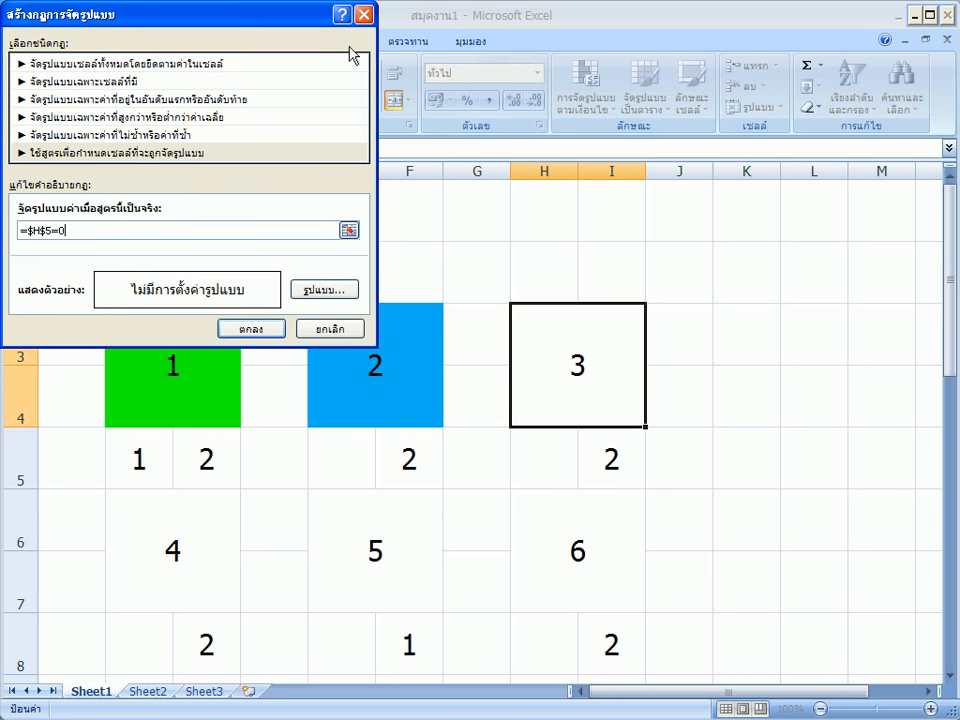
Give the =$H$5=0 rule a light blue fill and apply it to H3.
left_click(328, 286)
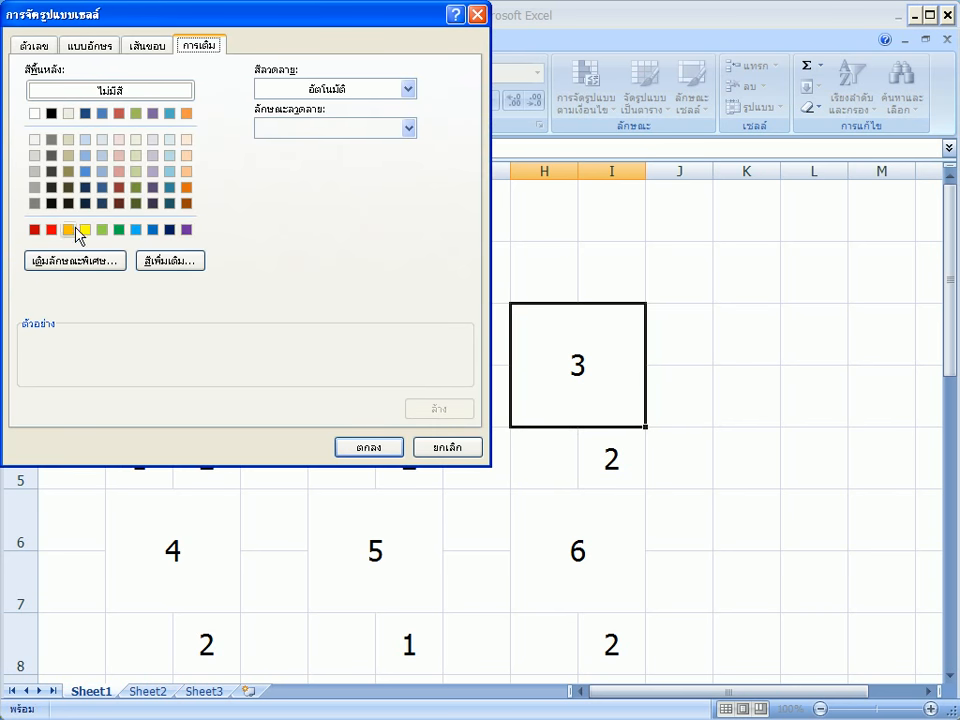
left_click(137, 230)
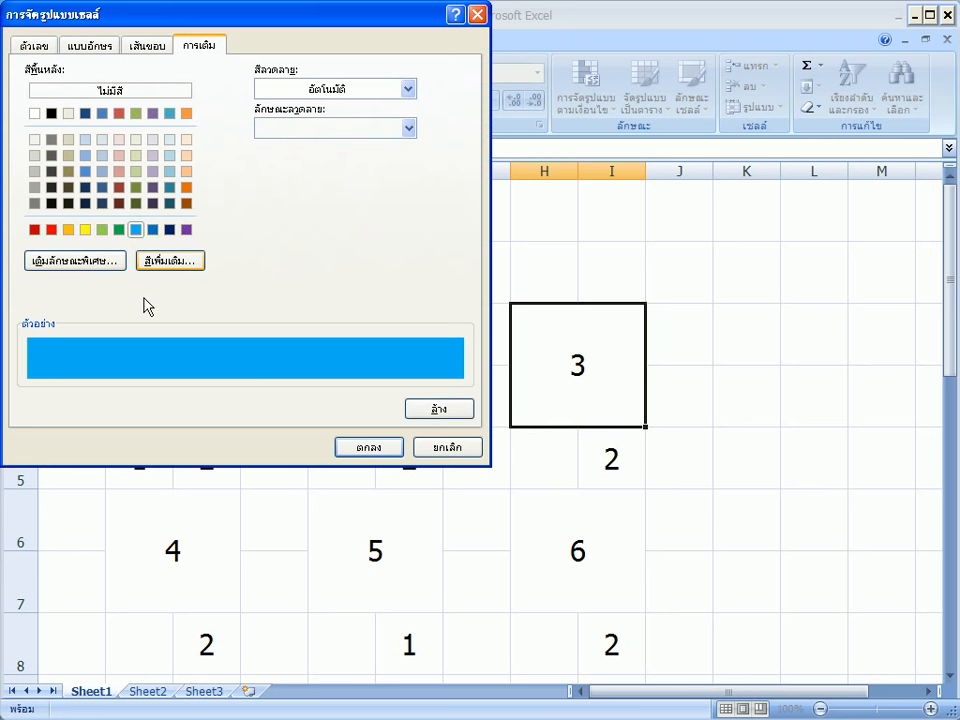
left_click(357, 446)
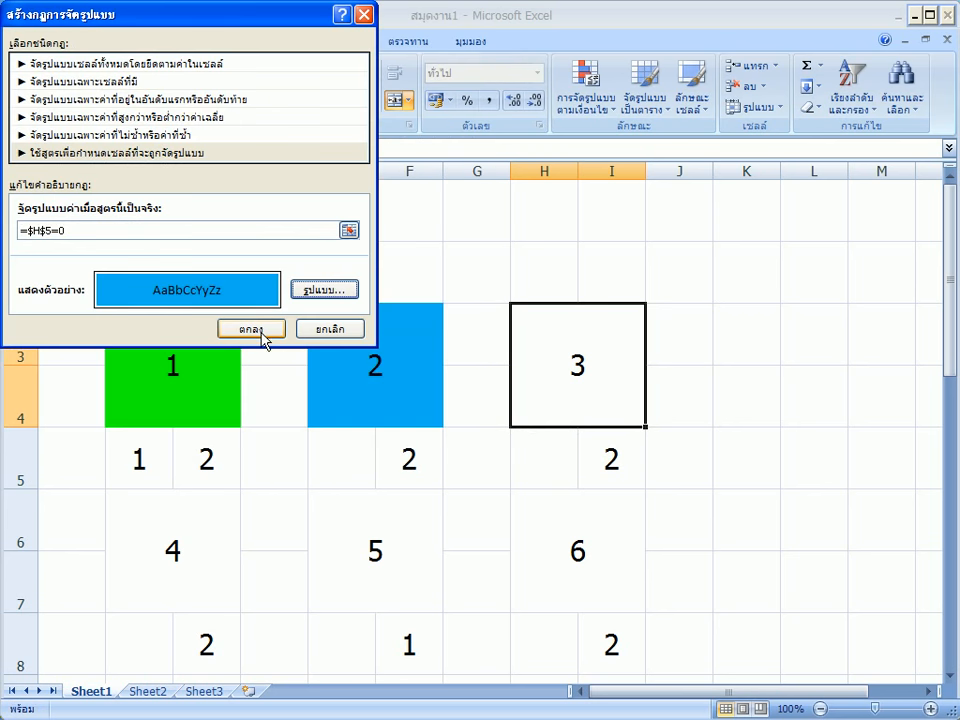
left_click(259, 329)
Create a second formula-based conditional formatting rule for H3 with the condition =$H$5=1.
left_click(586, 95)
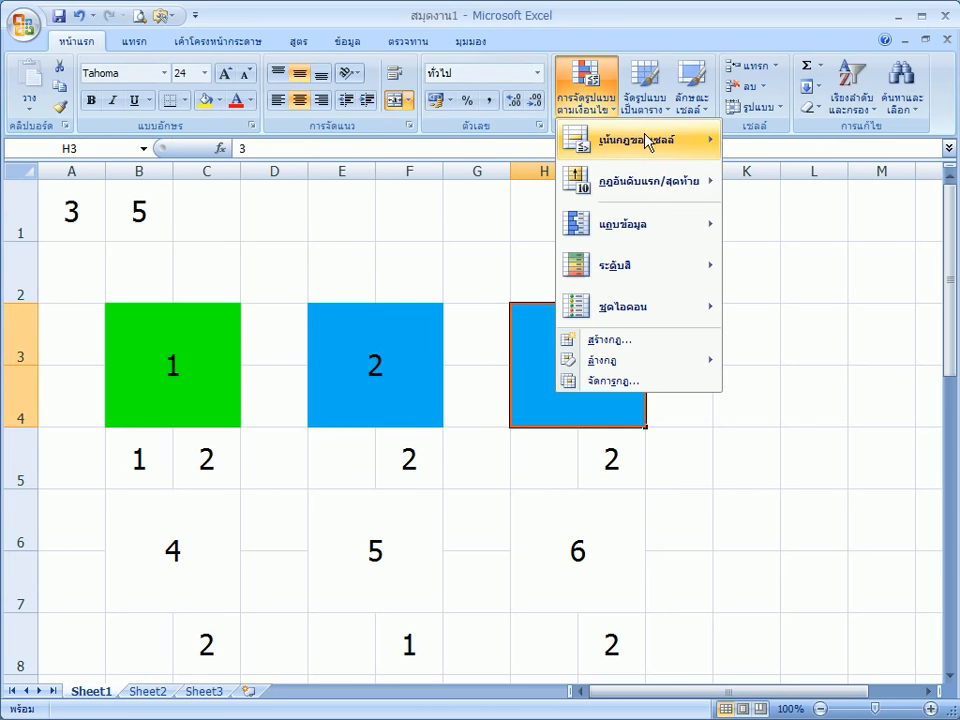
left_click(632, 347)
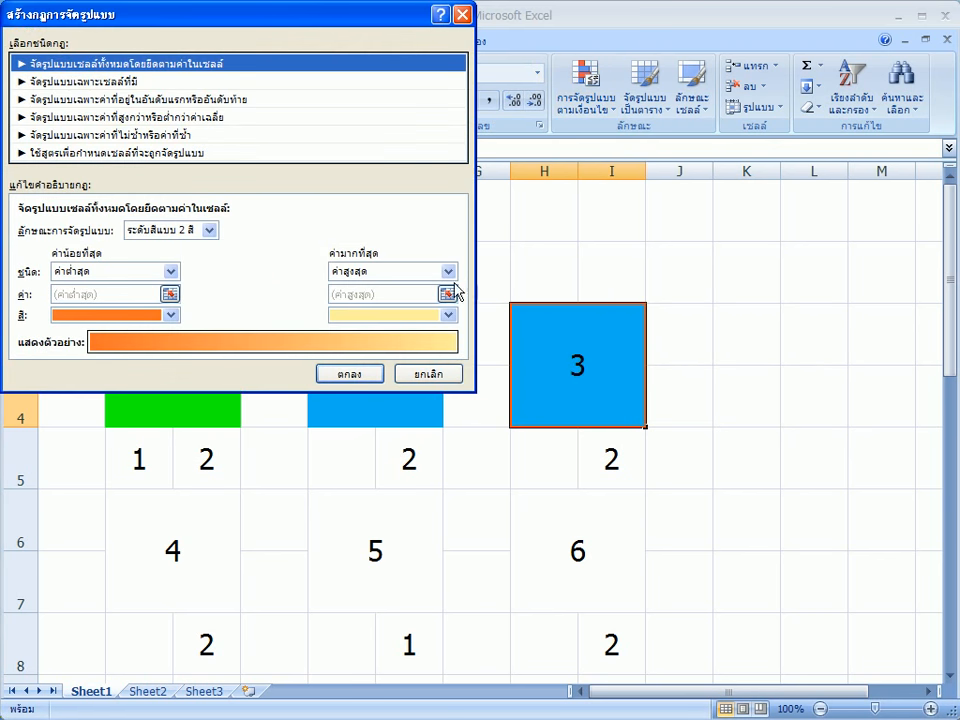
left_click(200, 152)
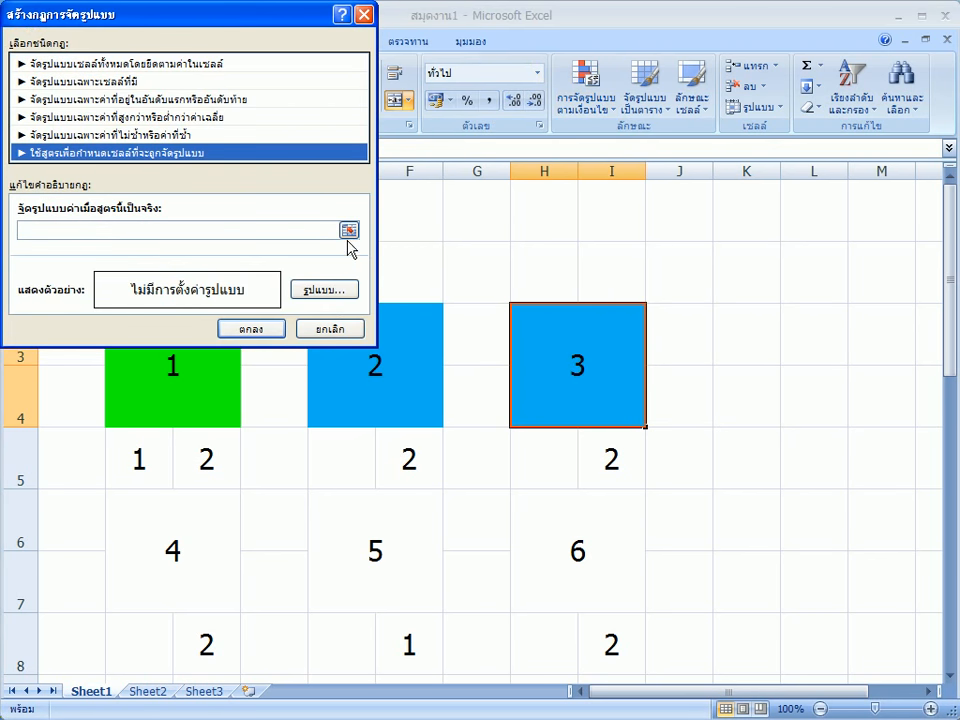
left_click(348, 230)
left_click(557, 459)
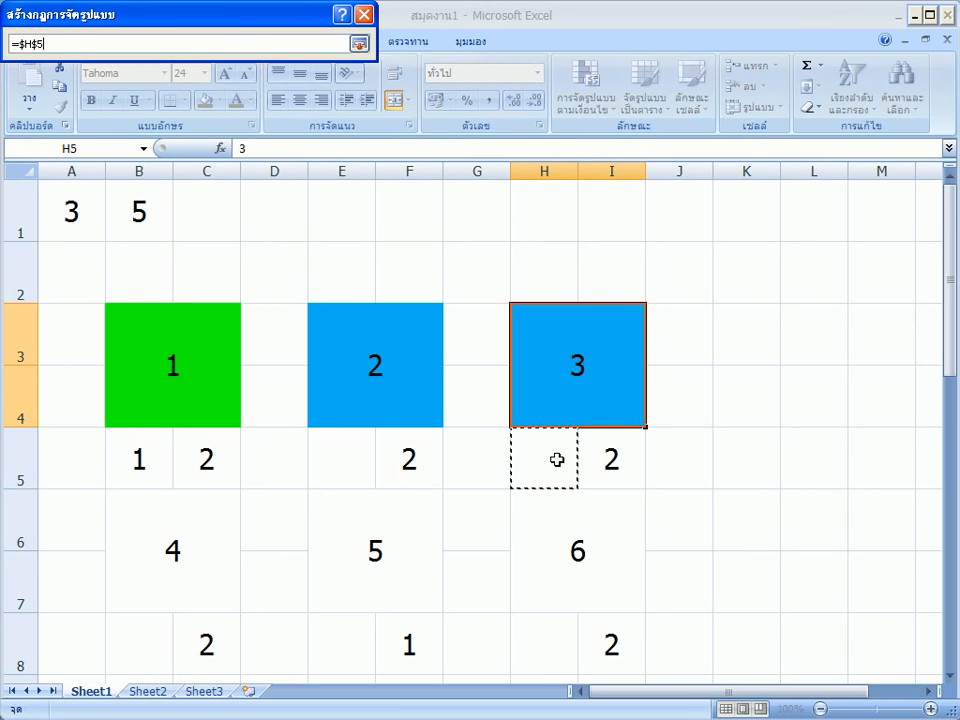
type("=")
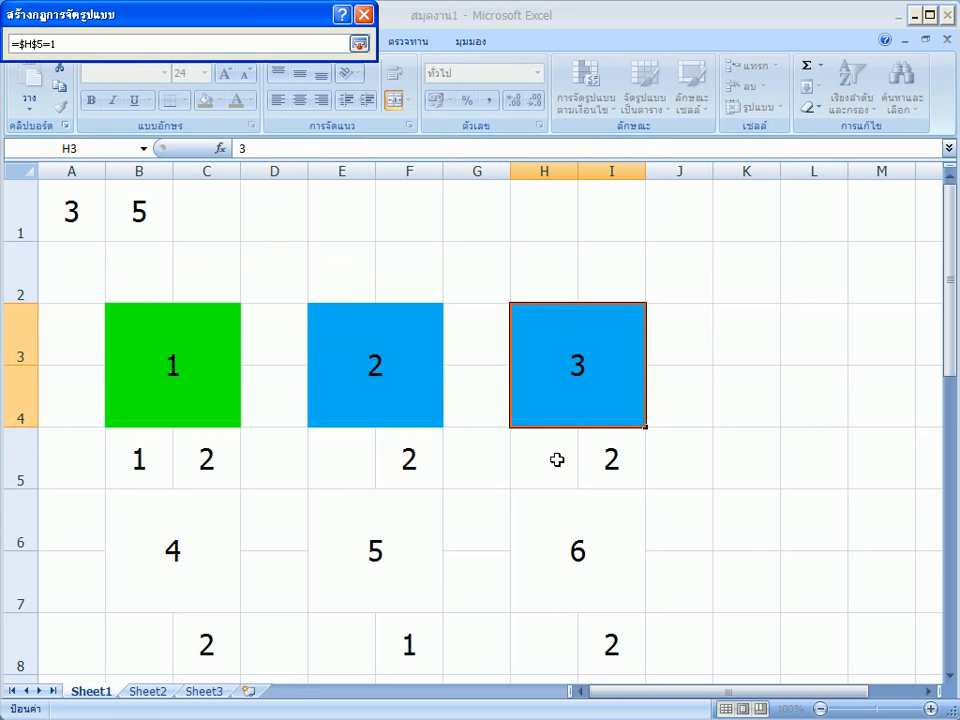
type("1")
key("Return")
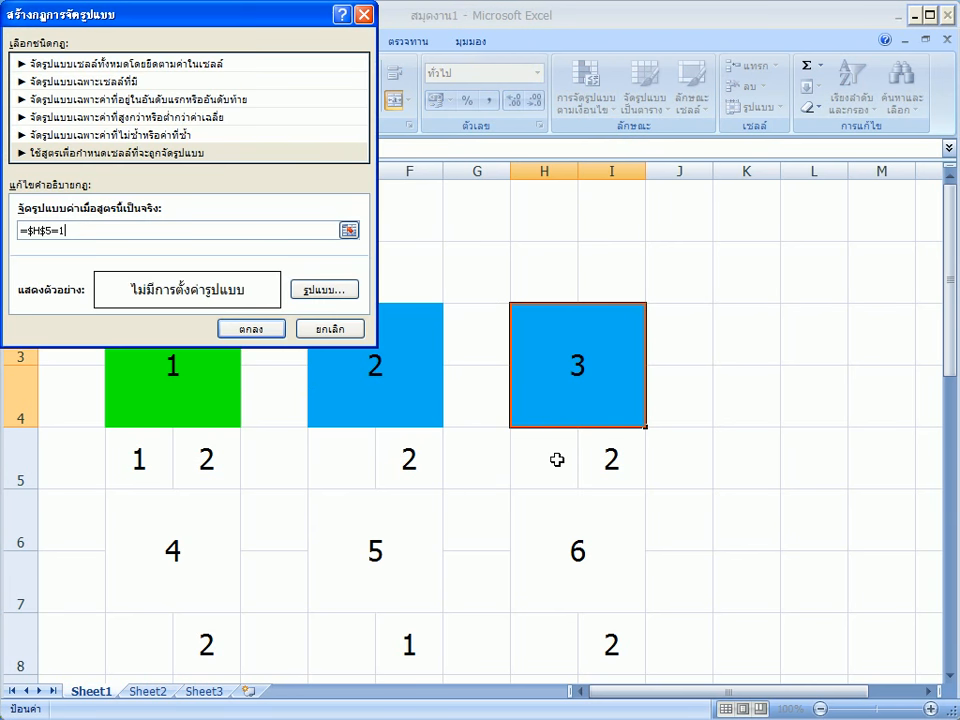
Give the =$H$5=1 rule a bright green fill from the extended colours and apply it to H3.
left_click(336, 290)
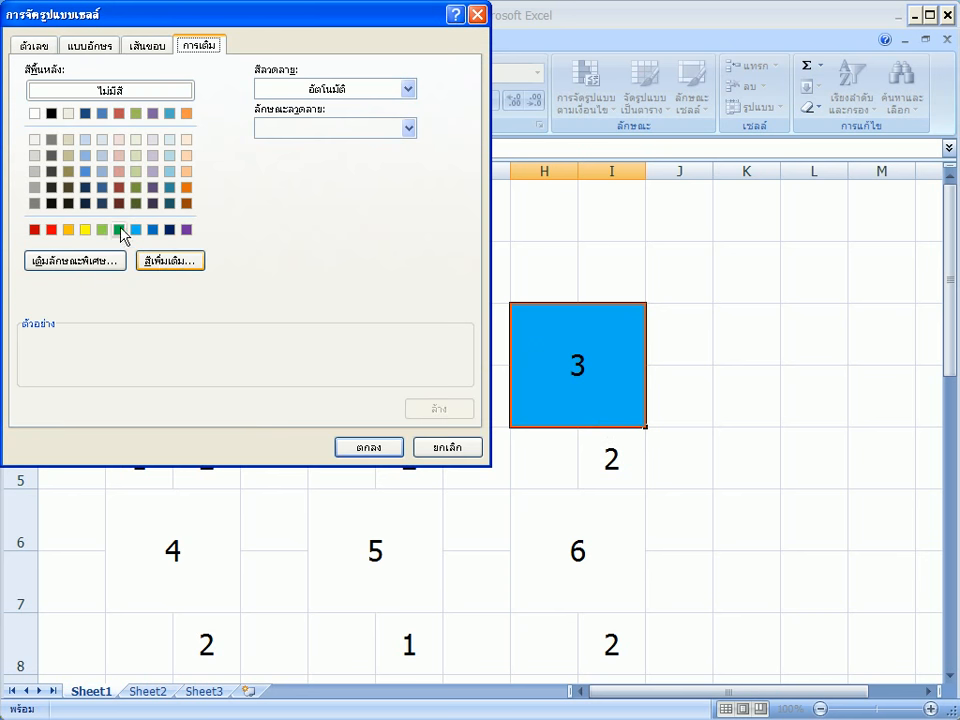
left_click(156, 265)
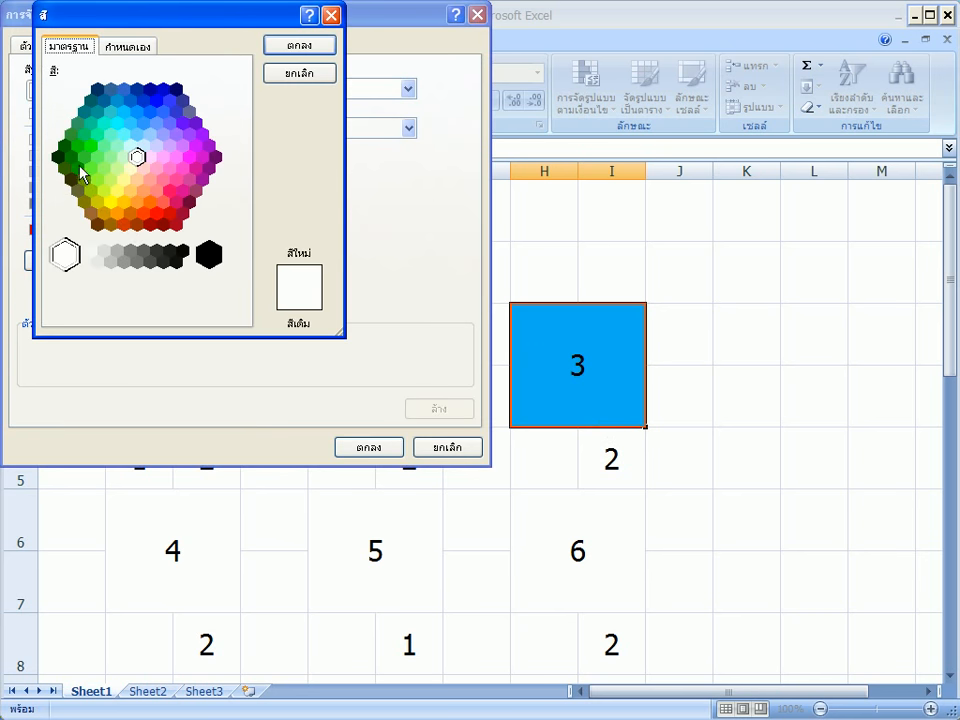
left_click(93, 152)
left_click(299, 44)
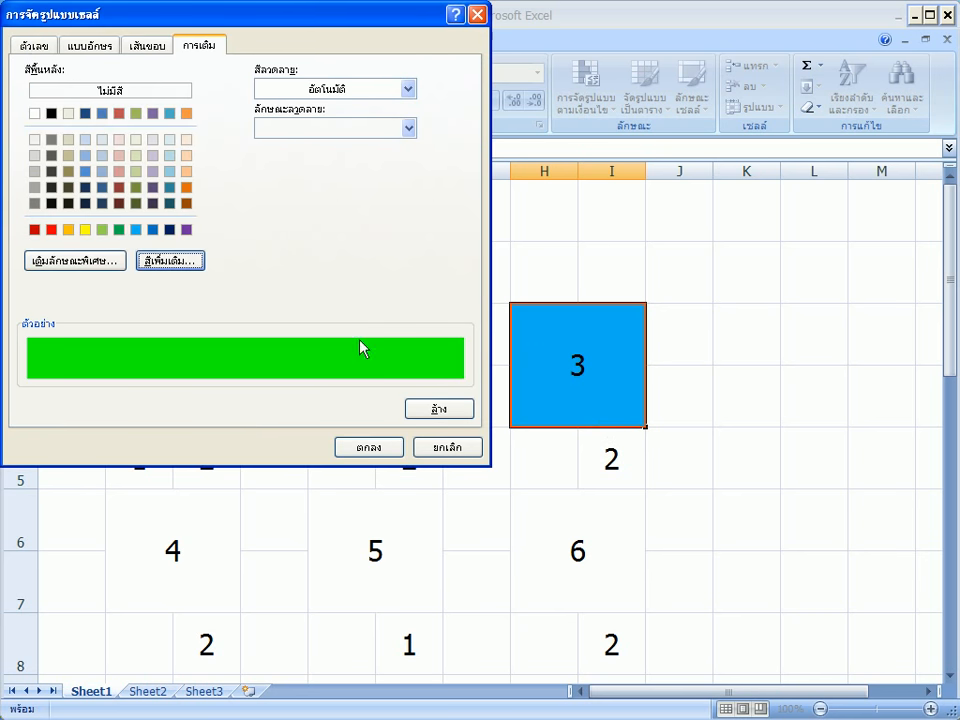
left_click(369, 447)
left_click(251, 328)
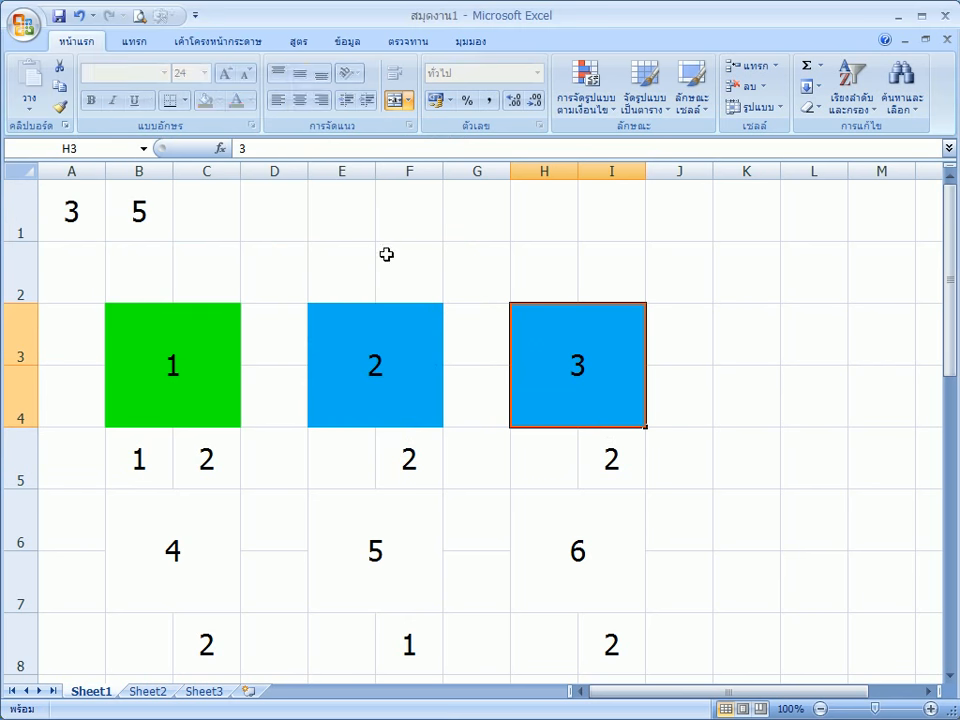
Create a third formula-based conditional formatting rule for the merged cell H3 with the condition =$H$5=2.
left_click(580, 100)
left_click(656, 343)
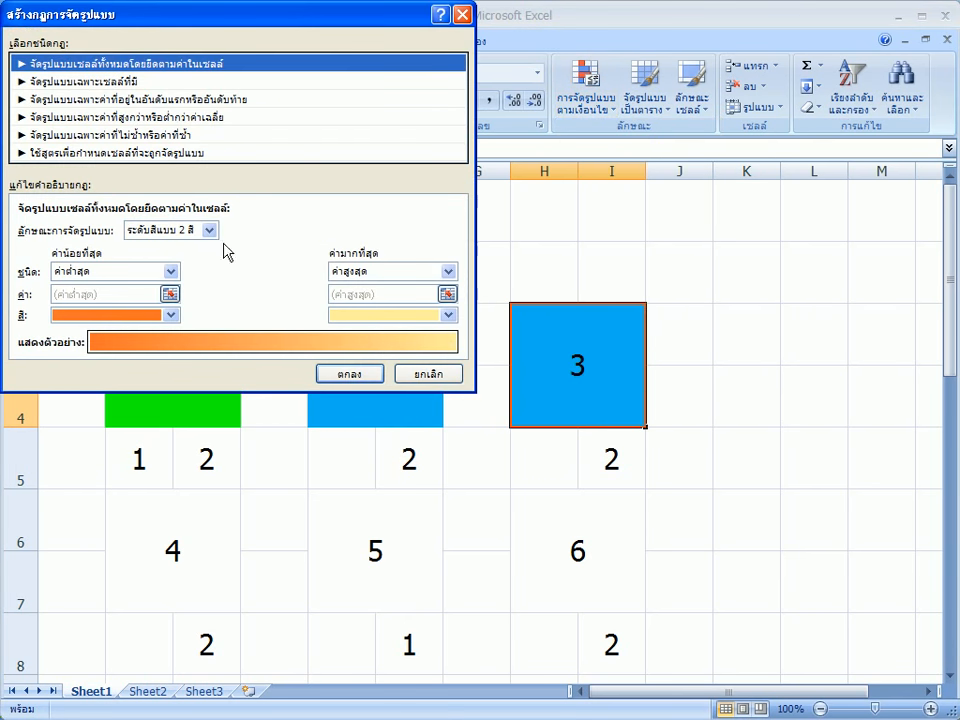
left_click(199, 153)
left_click(348, 230)
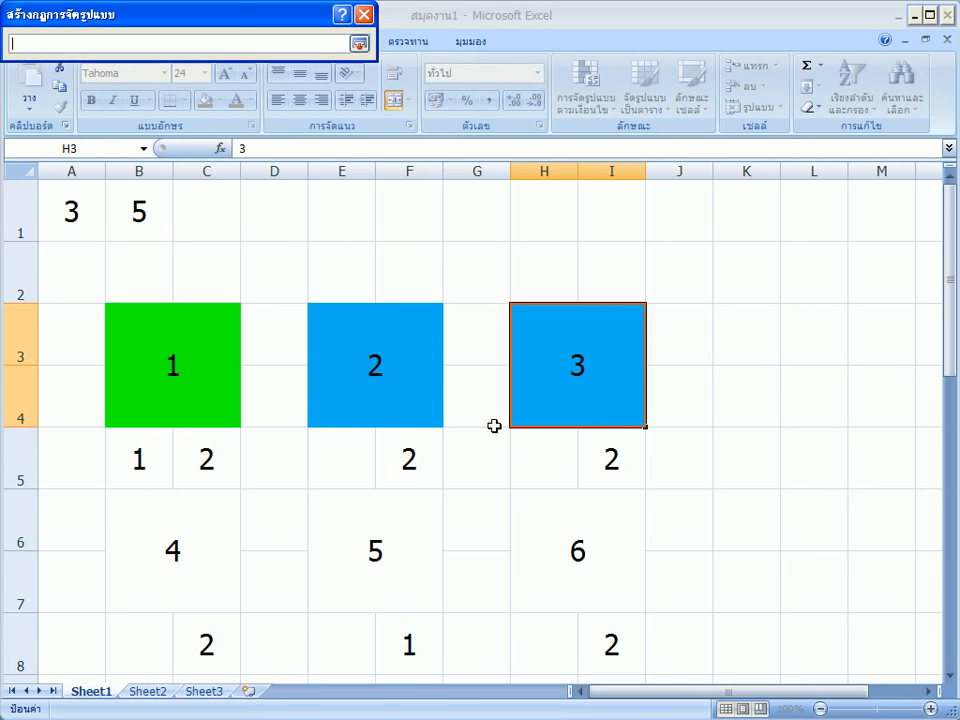
left_click(554, 456)
type("=")
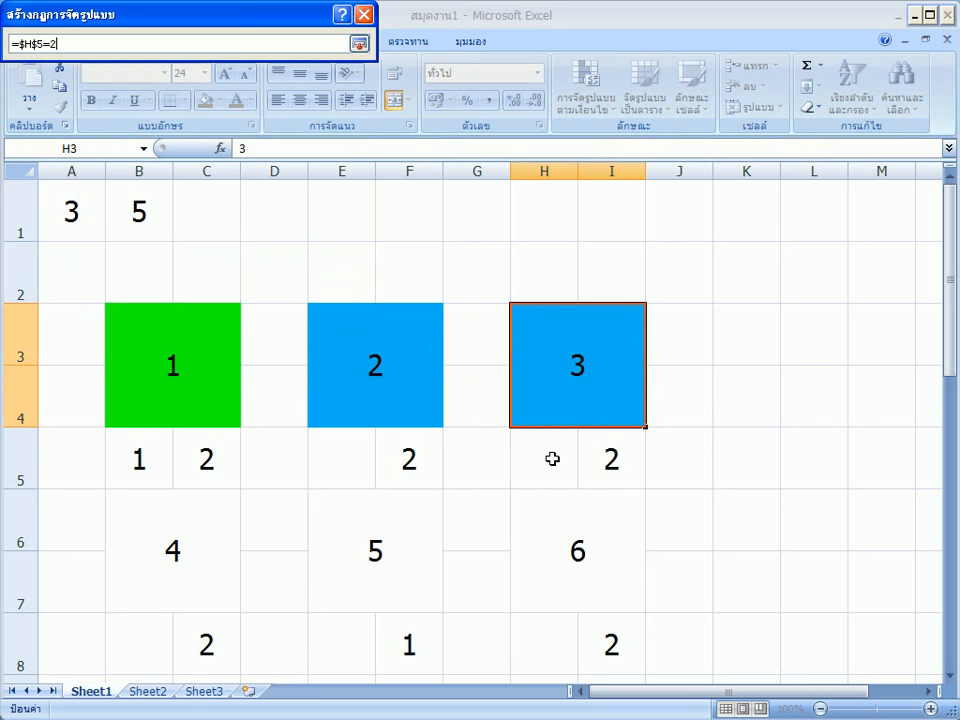
key("Return")
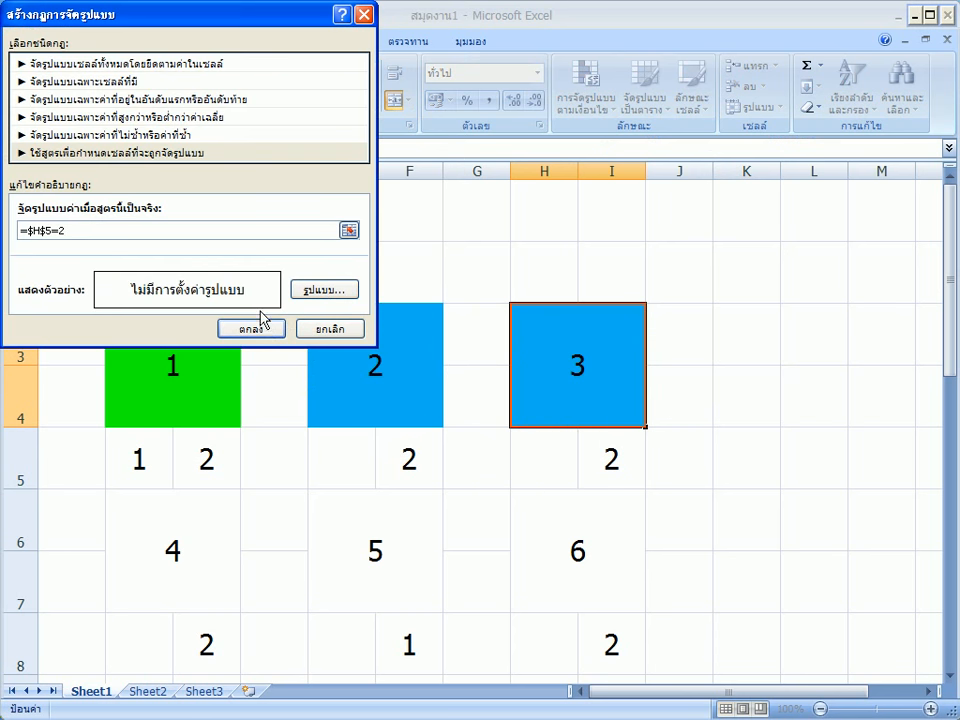
Give the =$H$5=2 rule a red fill and apply it to H3.
key("Return")
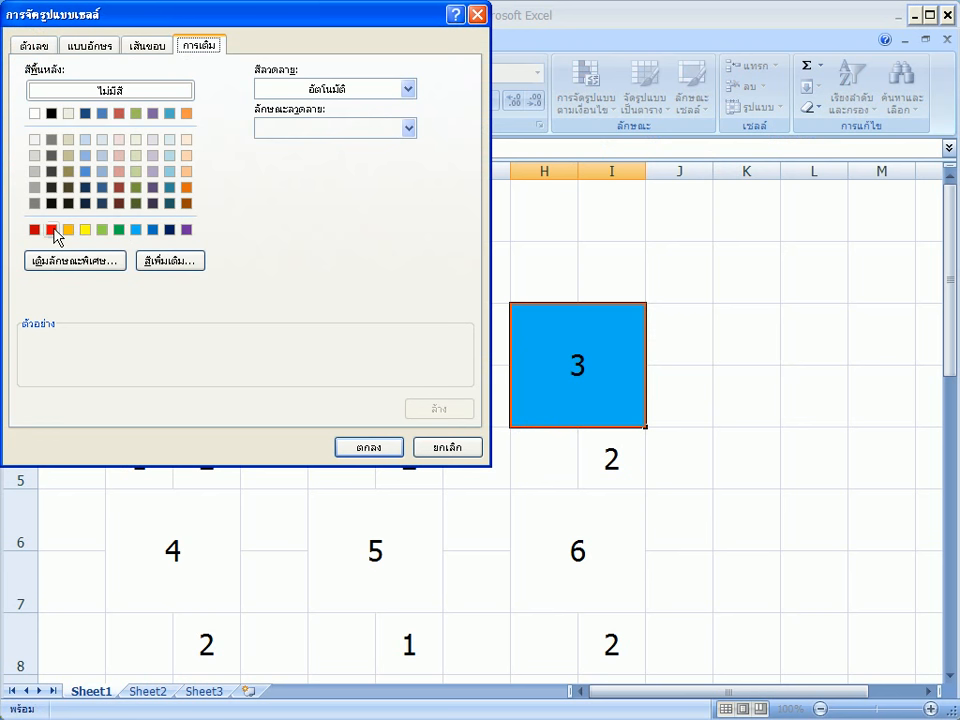
left_click(52, 230)
left_click(361, 446)
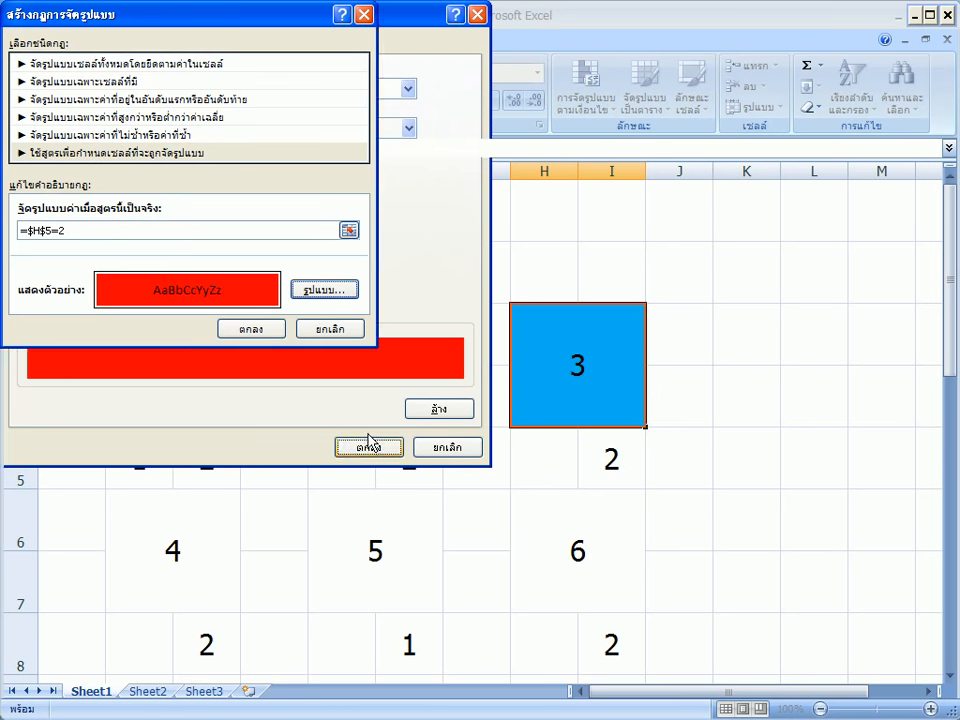
left_click(280, 328)
Create a formula-based conditional formatting rule for the merged cell B6 with the condition =$B$8=0.
left_click(180, 523)
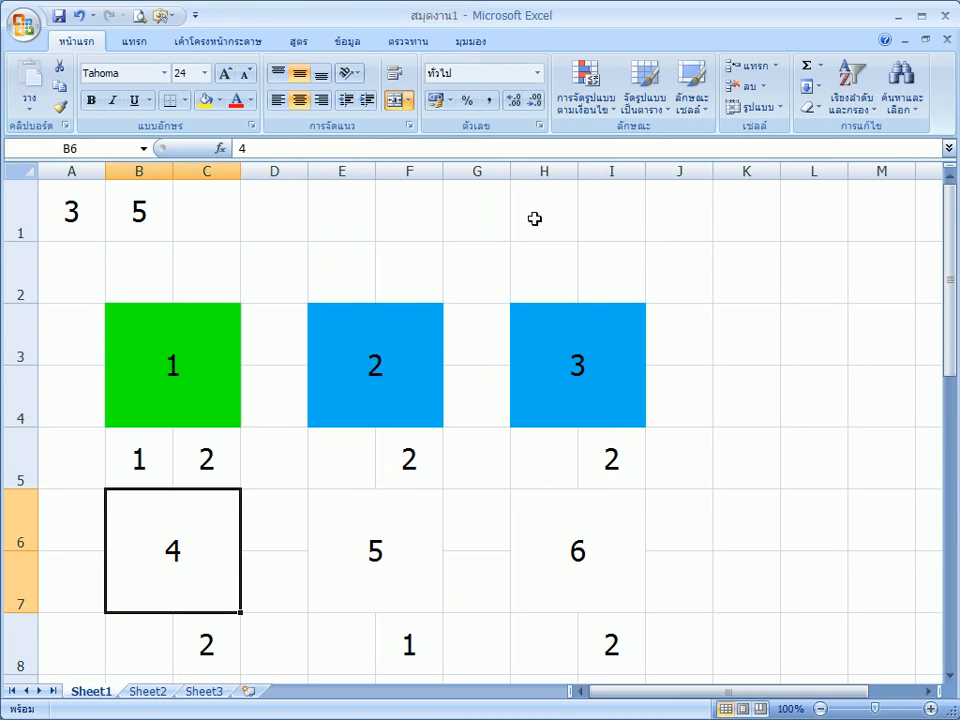
left_click(585, 80)
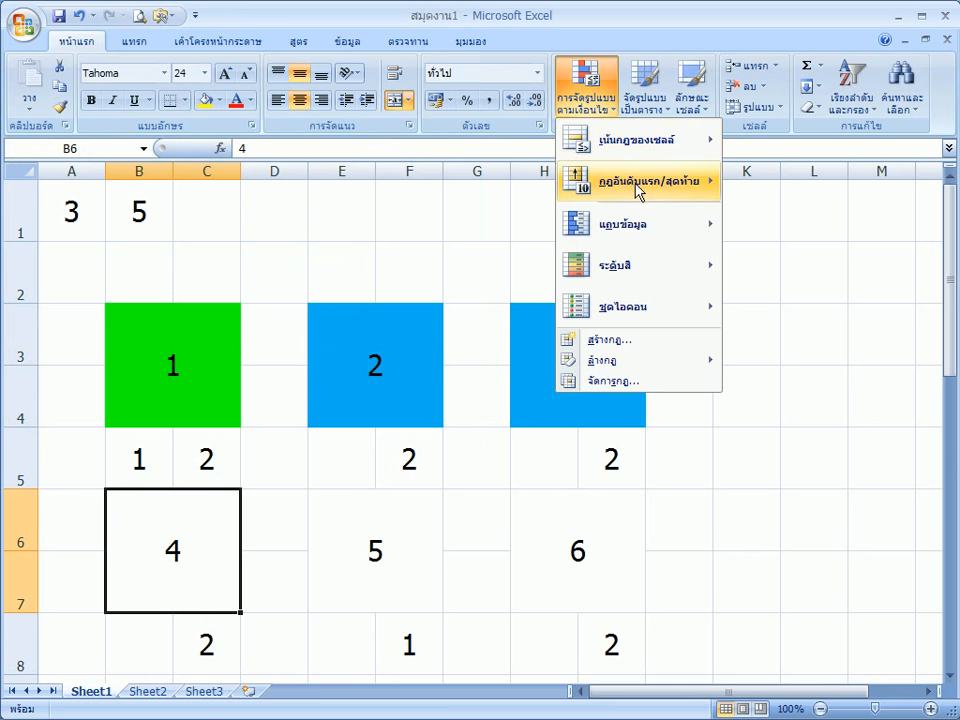
left_click(681, 339)
left_click(290, 155)
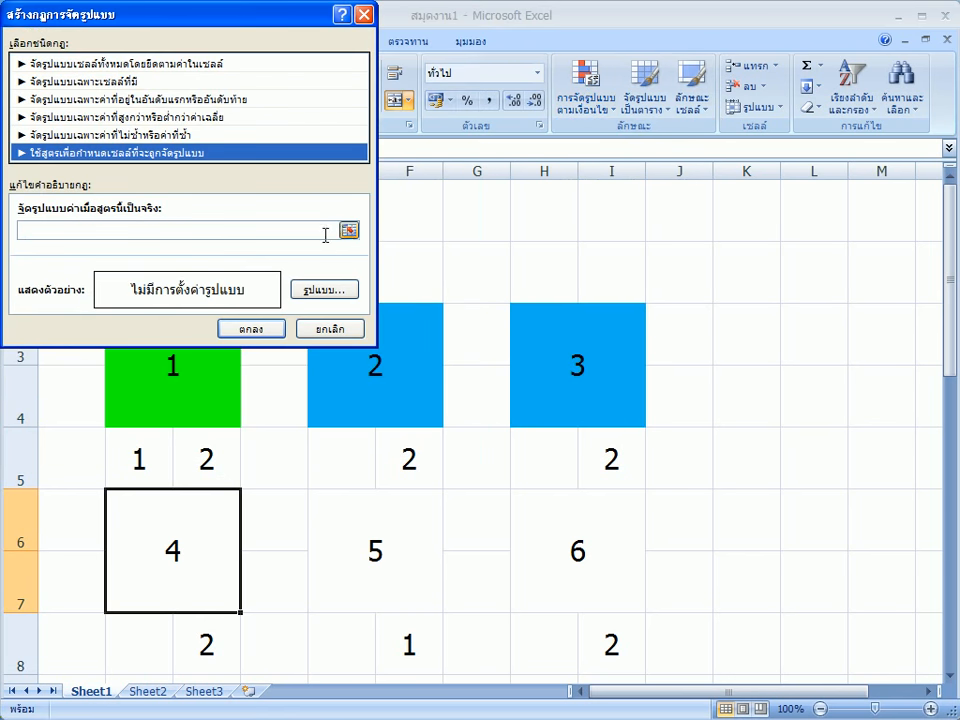
left_click(348, 230)
left_click(164, 649)
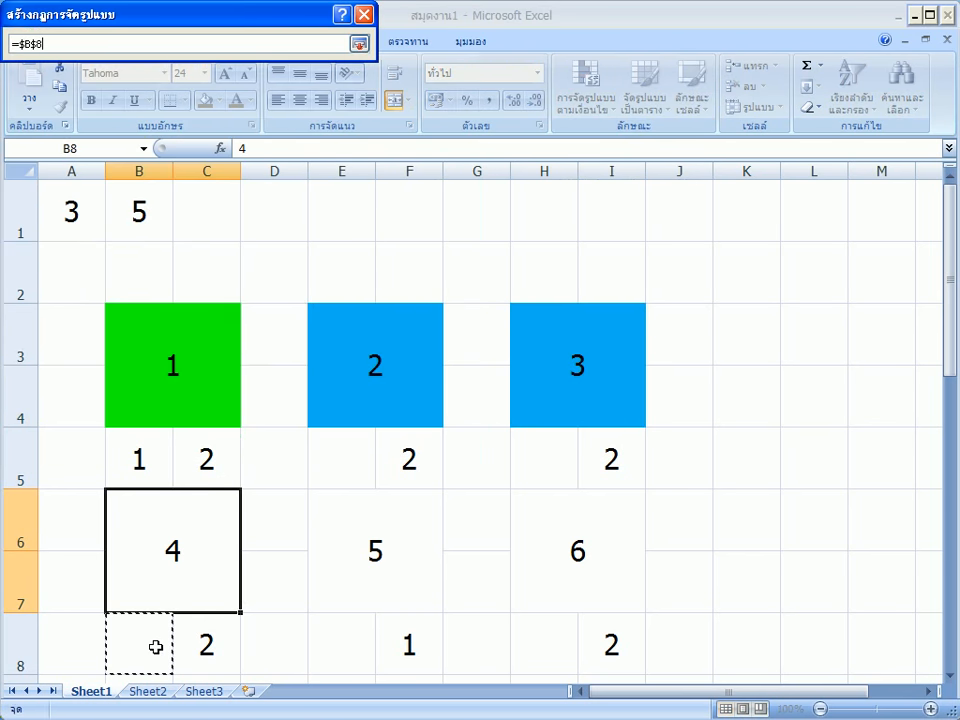
type("=0")
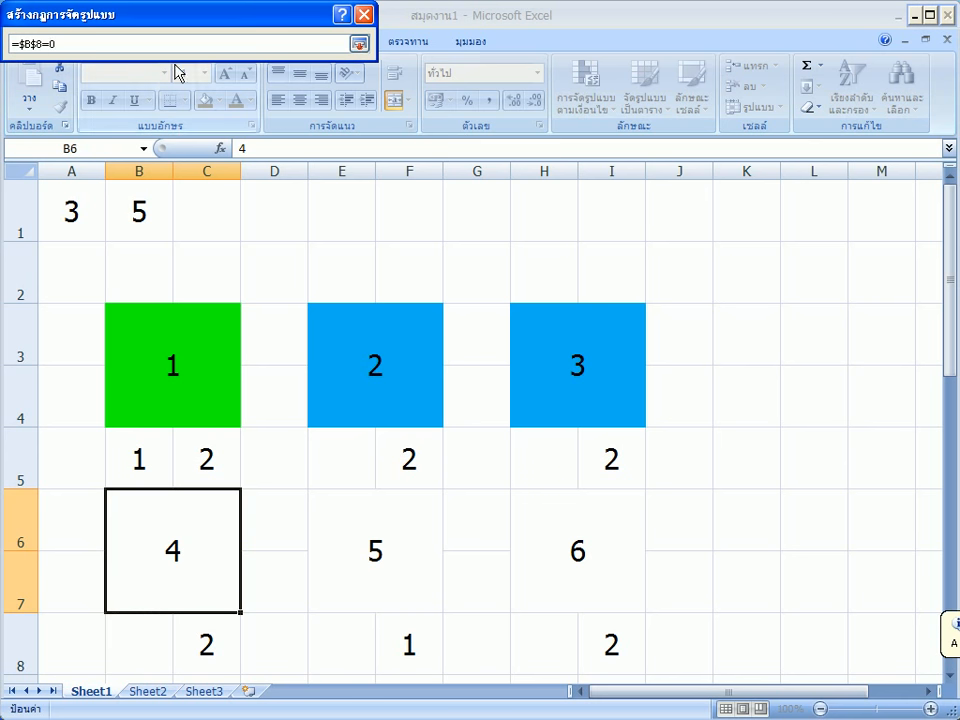
left_click(359, 43)
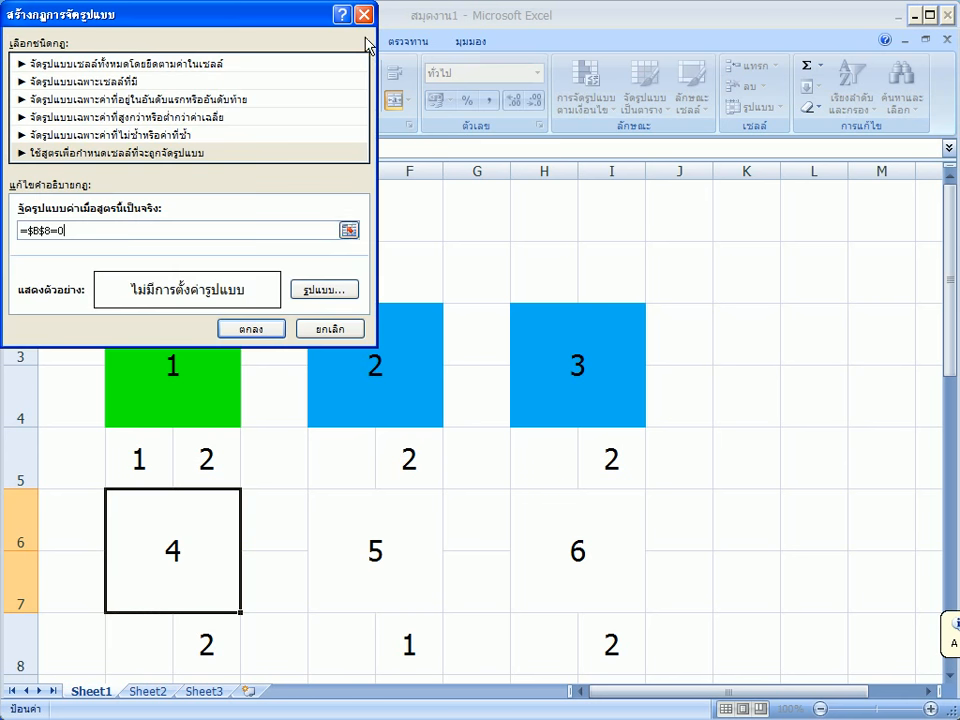
Give the =$B$8=0 rule a light blue fill and apply it to B6.
left_click(322, 289)
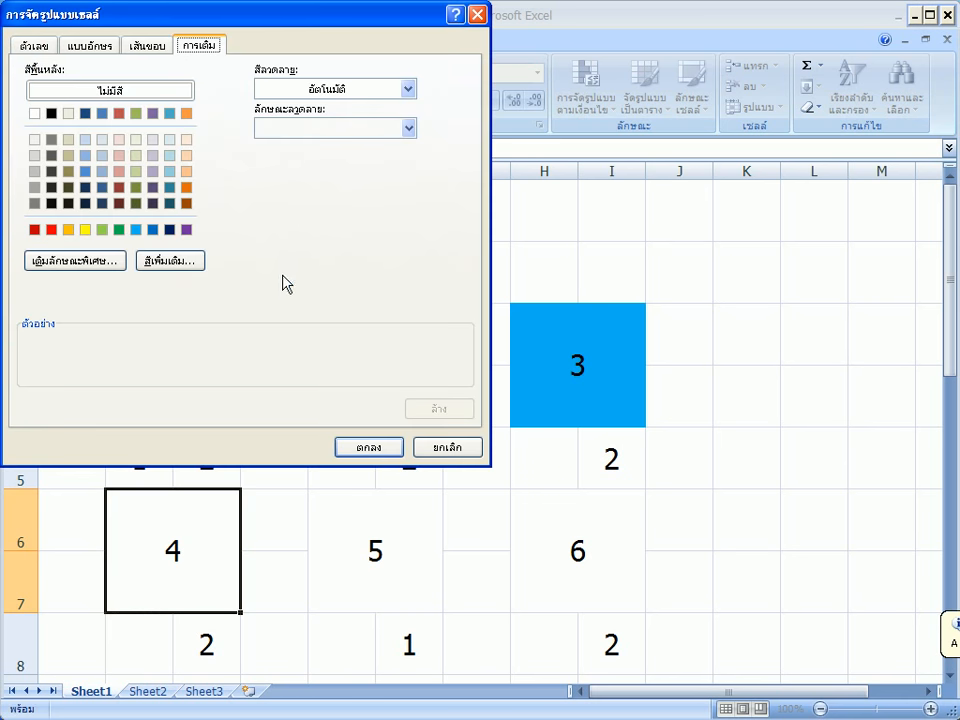
left_click(136, 229)
left_click(368, 447)
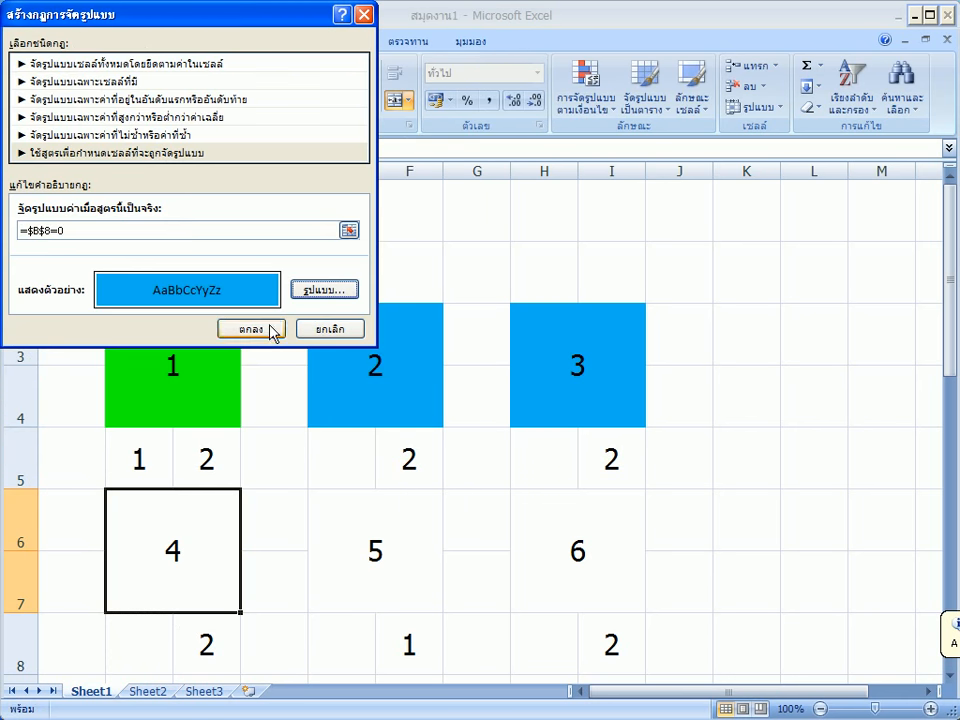
left_click(251, 328)
Create a second formula-based conditional formatting rule for B6 with the condition =$B$8=1.
left_click(585, 95)
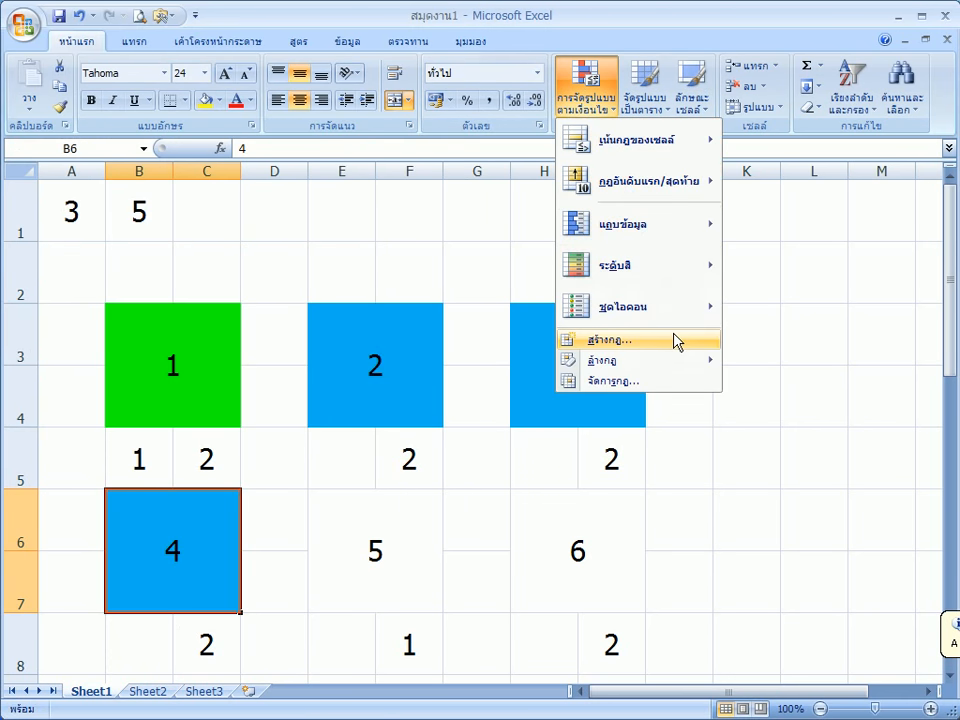
left_click(677, 339)
left_click(242, 153)
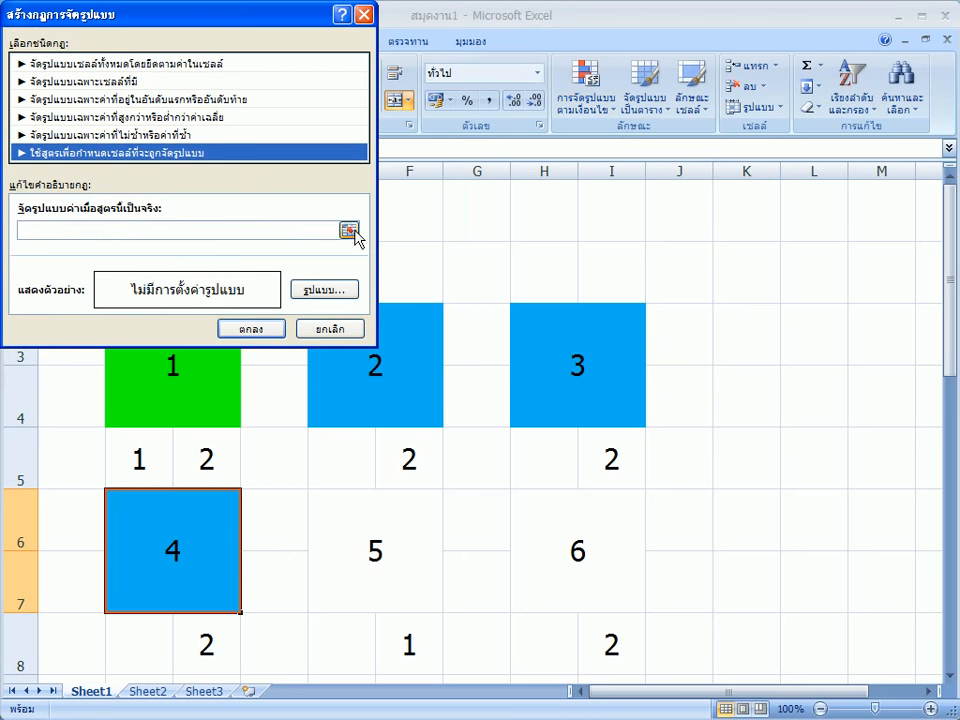
left_click(348, 230)
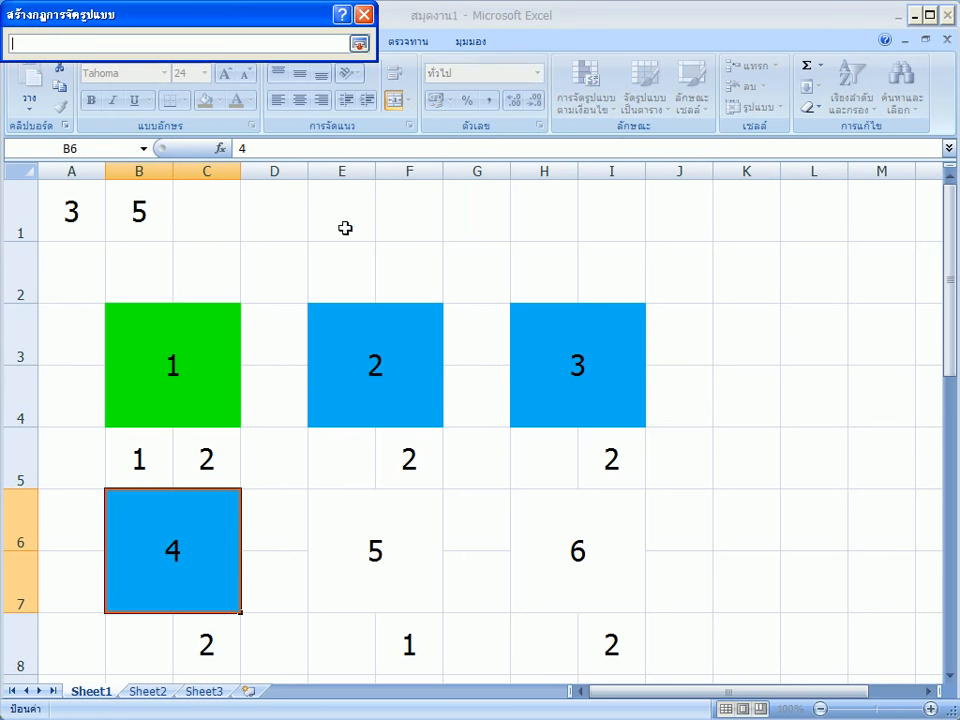
left_click(148, 637)
type("=1")
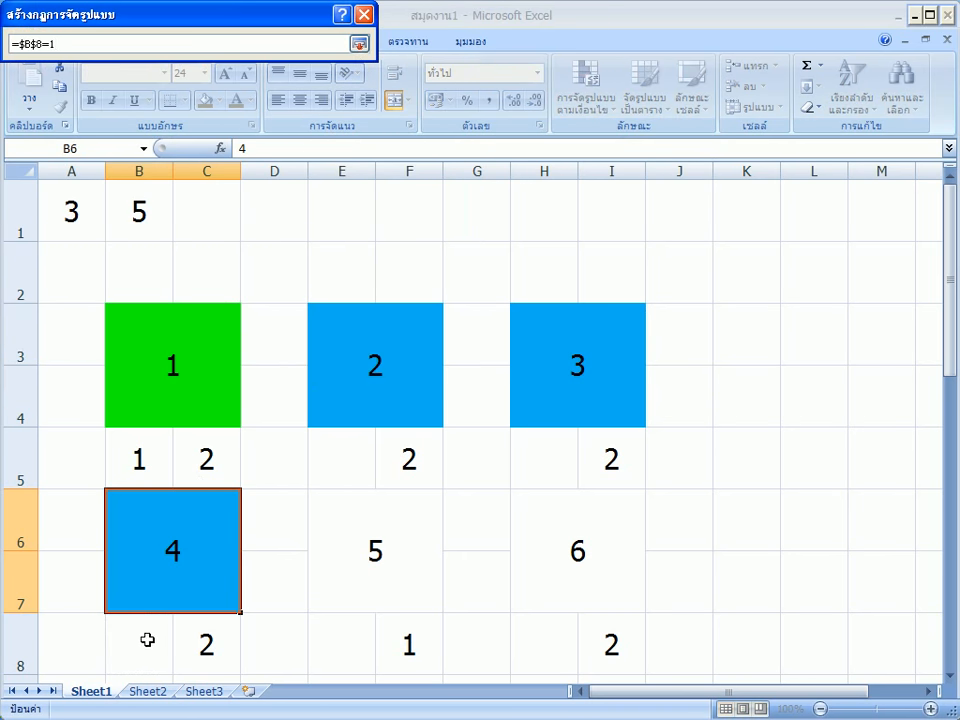
left_click(358, 43)
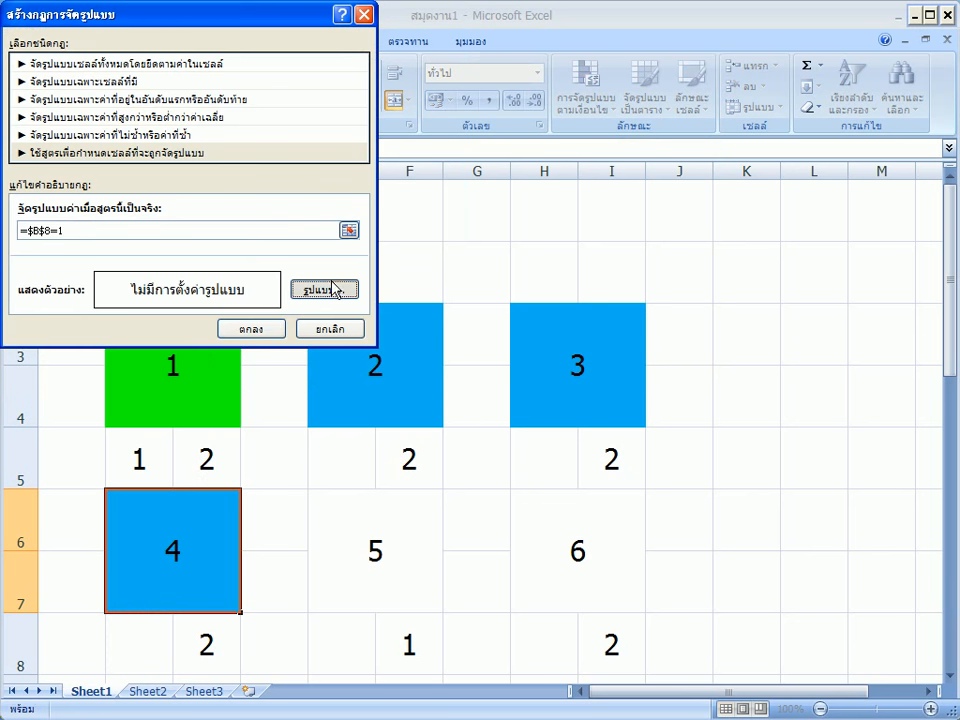
Give the =$B$8=1 rule a bright green fill from the extended colours and apply it to B6.
left_click(314, 292)
left_click(182, 266)
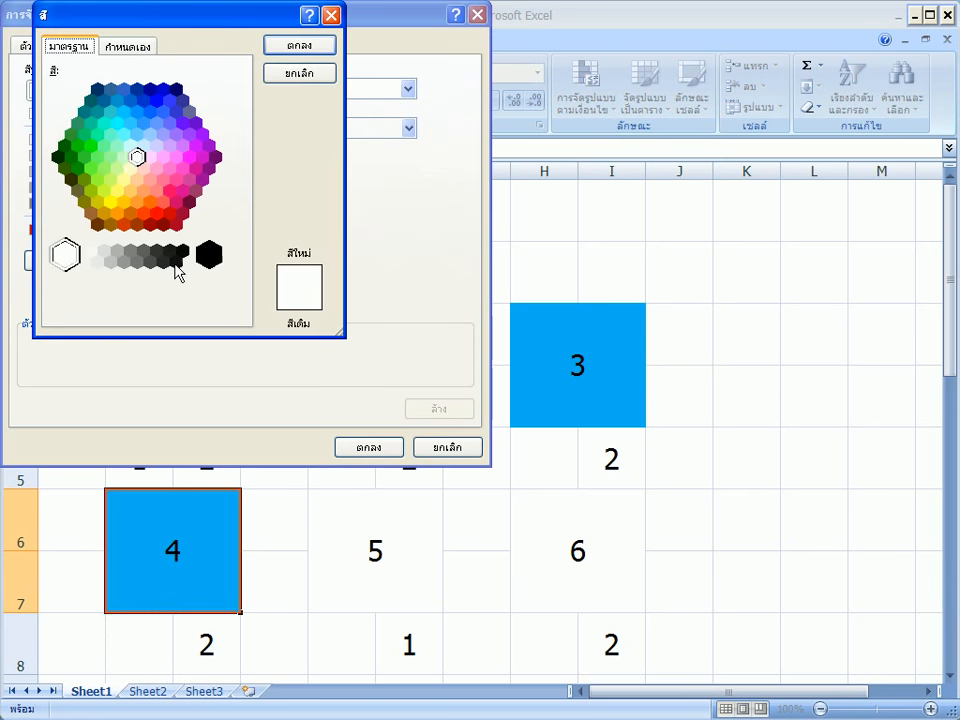
left_click(298, 44)
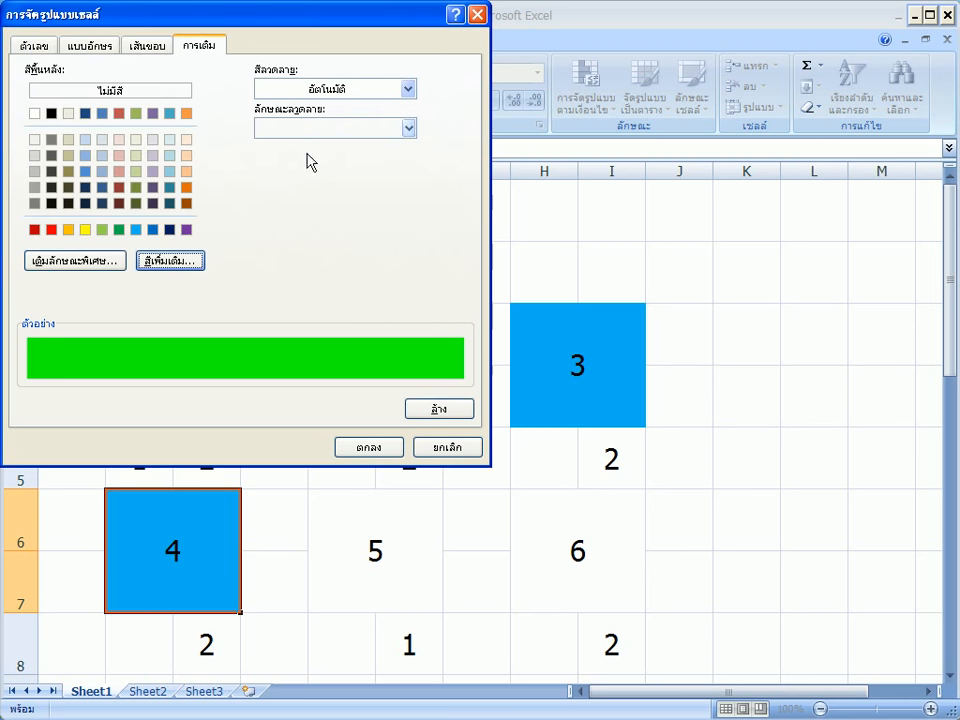
left_click(366, 448)
left_click(263, 337)
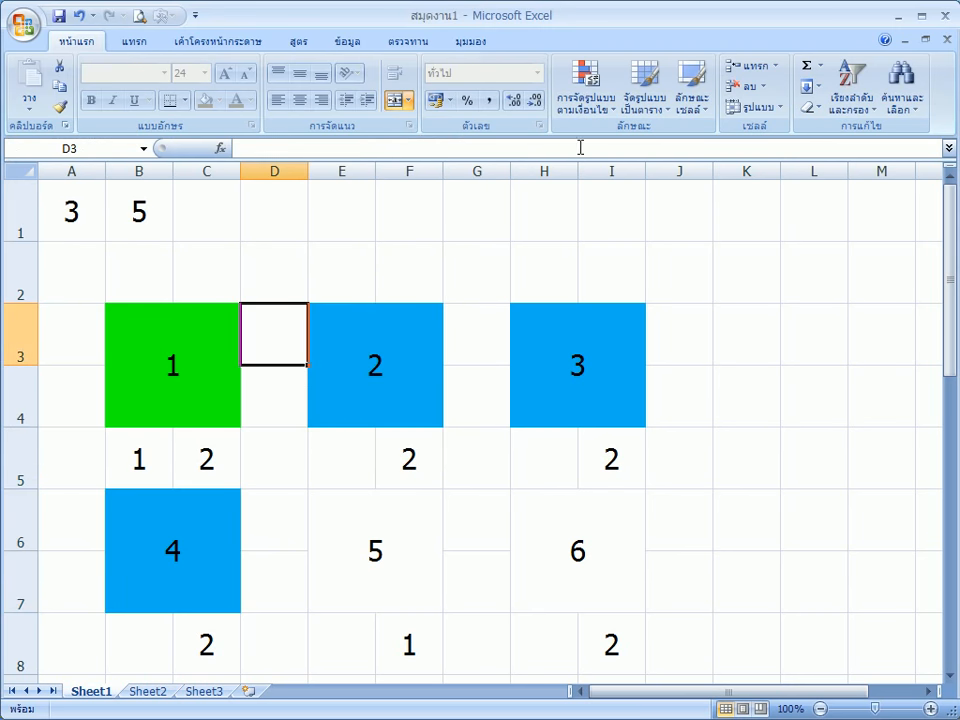
Create a formula-based conditional formatting rule for cell D3 with the condition =$B$8=2.
left_click(587, 97)
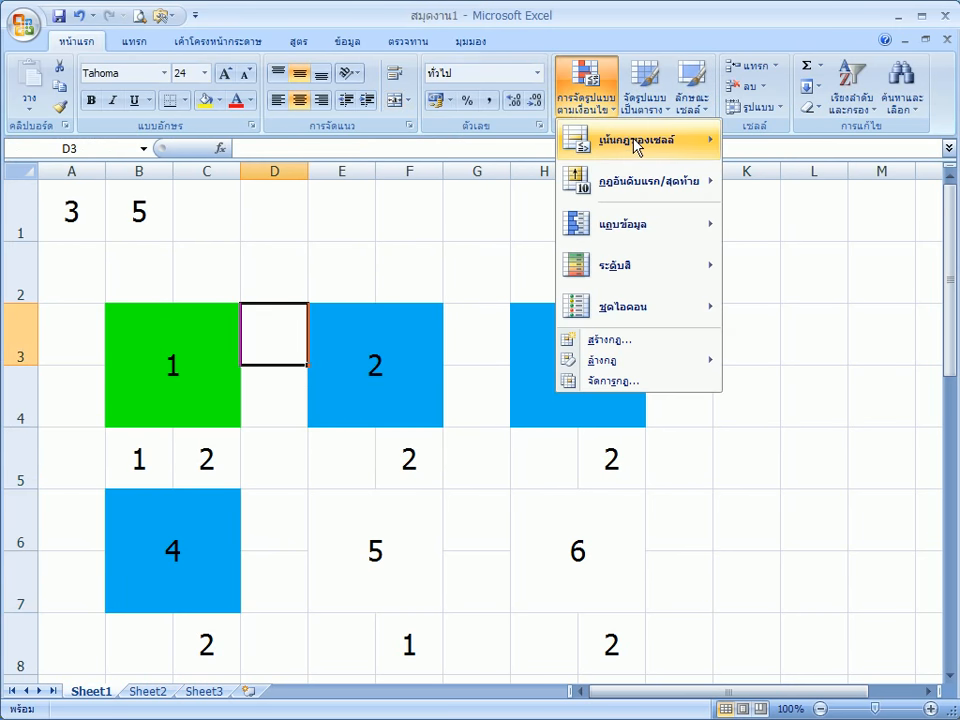
left_click(649, 341)
left_click(85, 153)
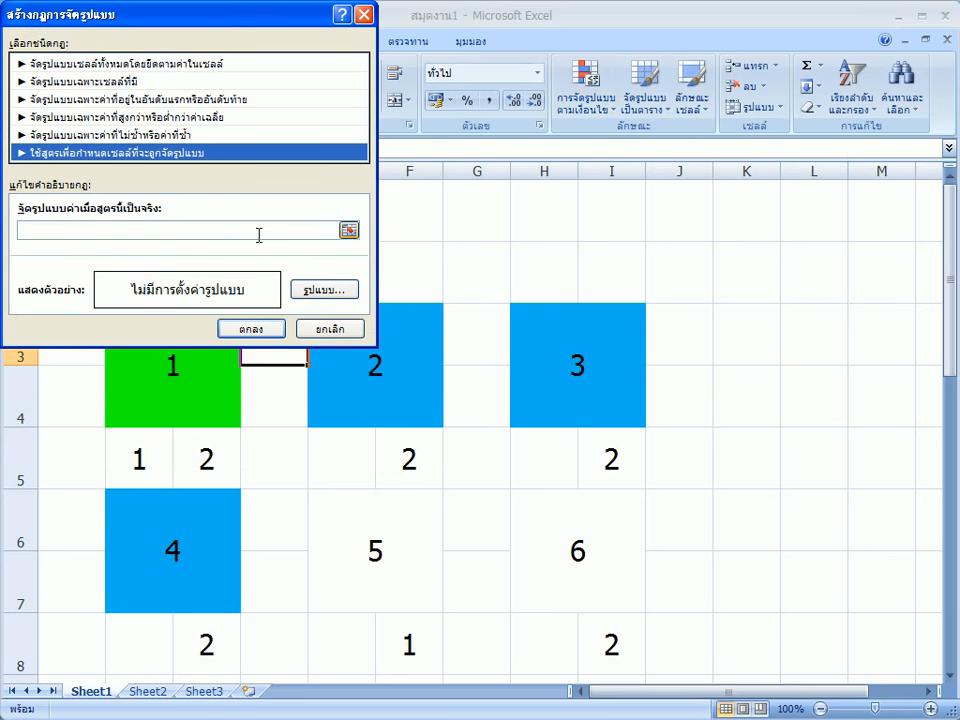
left_click(349, 236)
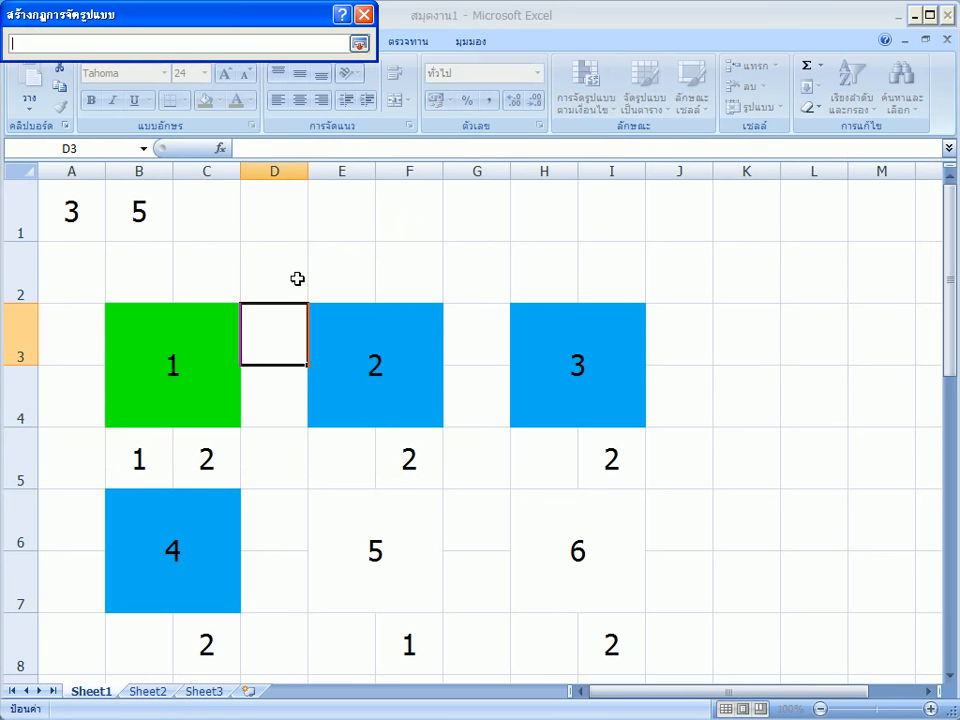
left_click(142, 637)
type("=2")
key("Return")
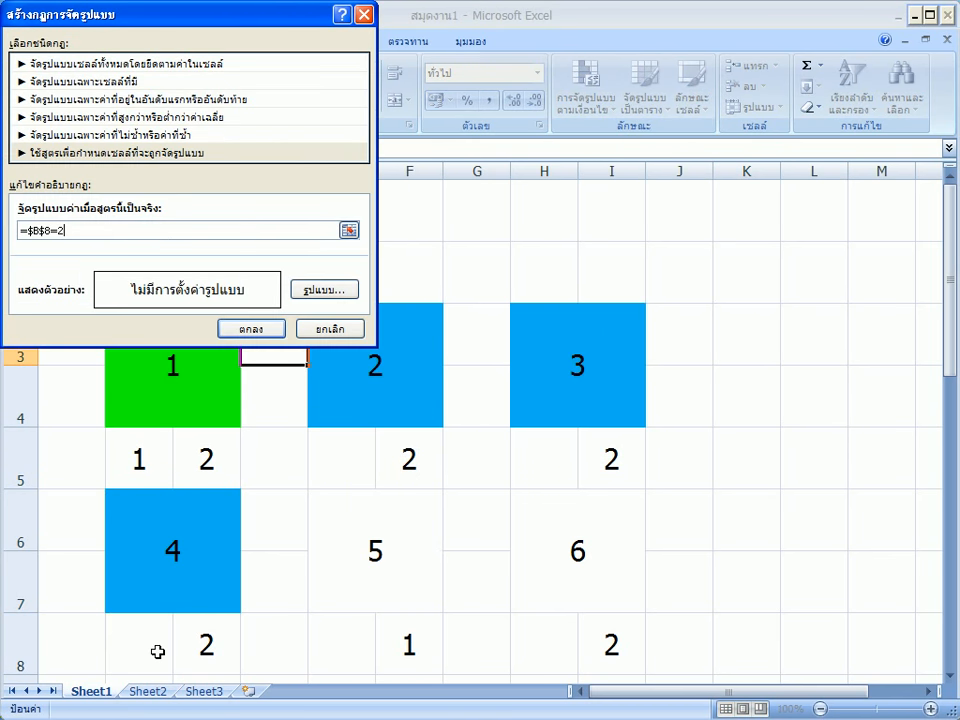
Give the =$B$8=2 rule a red fill and apply it to D3.
left_click(323, 289)
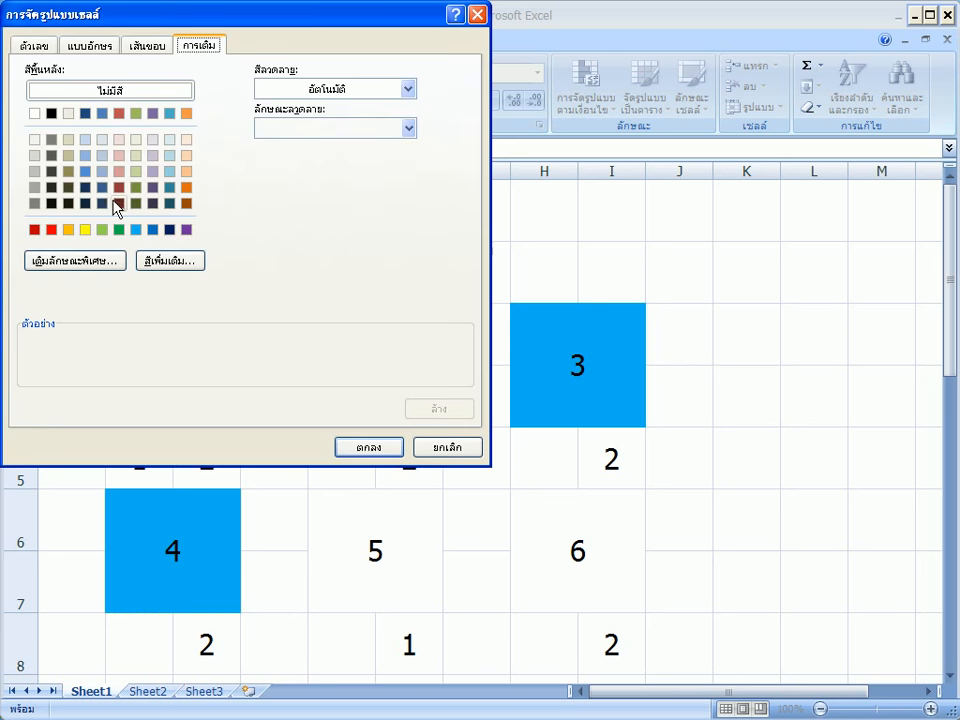
left_click(51, 229)
left_click(370, 449)
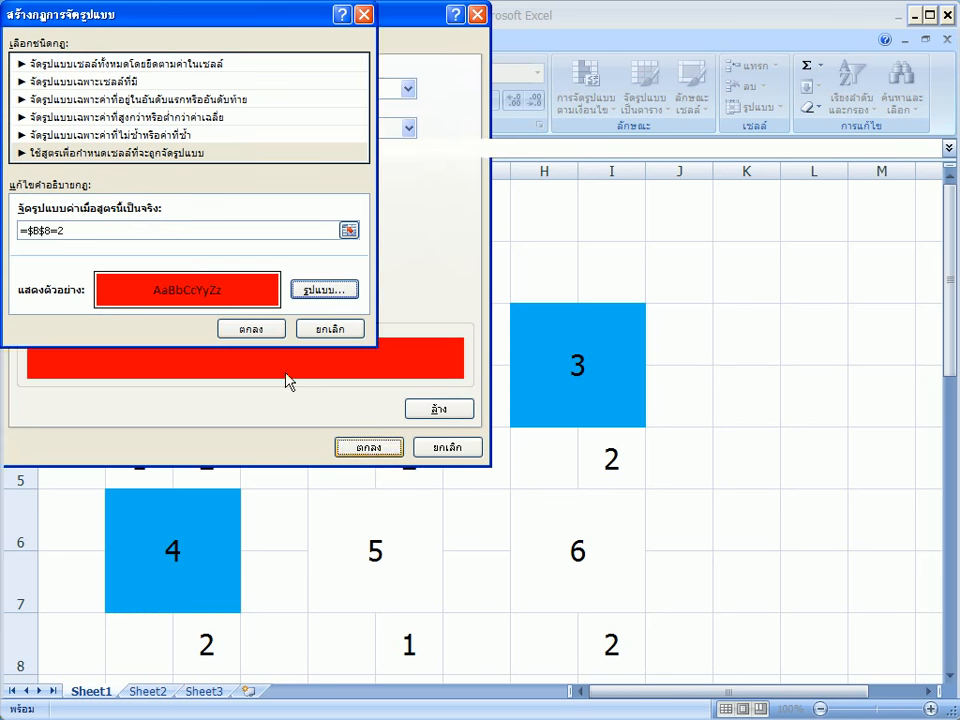
left_click(252, 328)
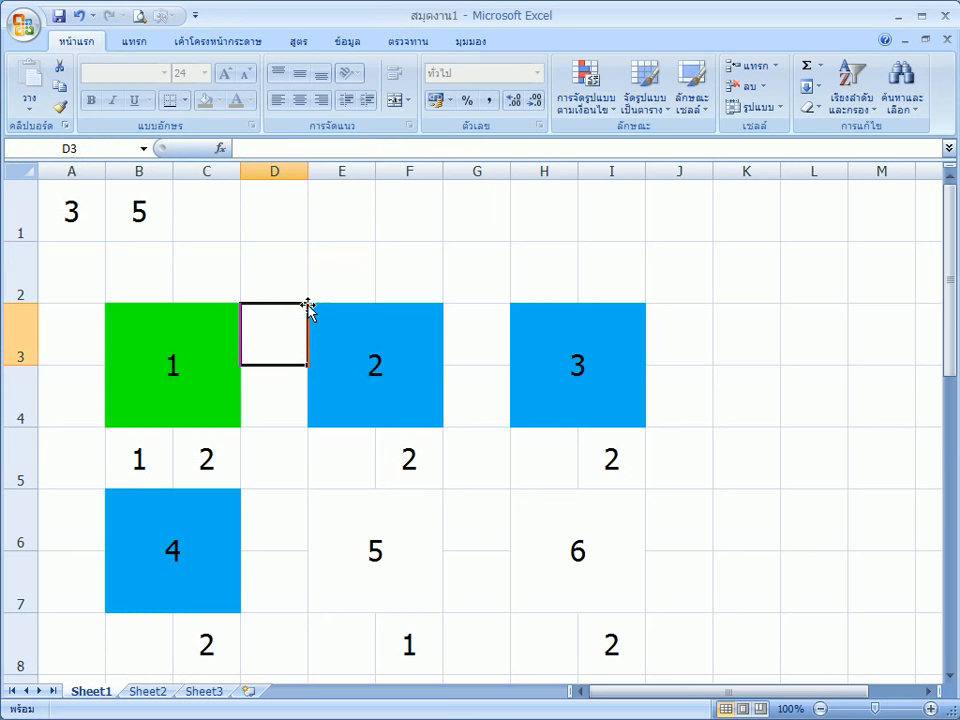
Create a formula-based conditional formatting rule for merged cell E6 with the condition =$E$8=0.
left_click(385, 550)
left_click(611, 86)
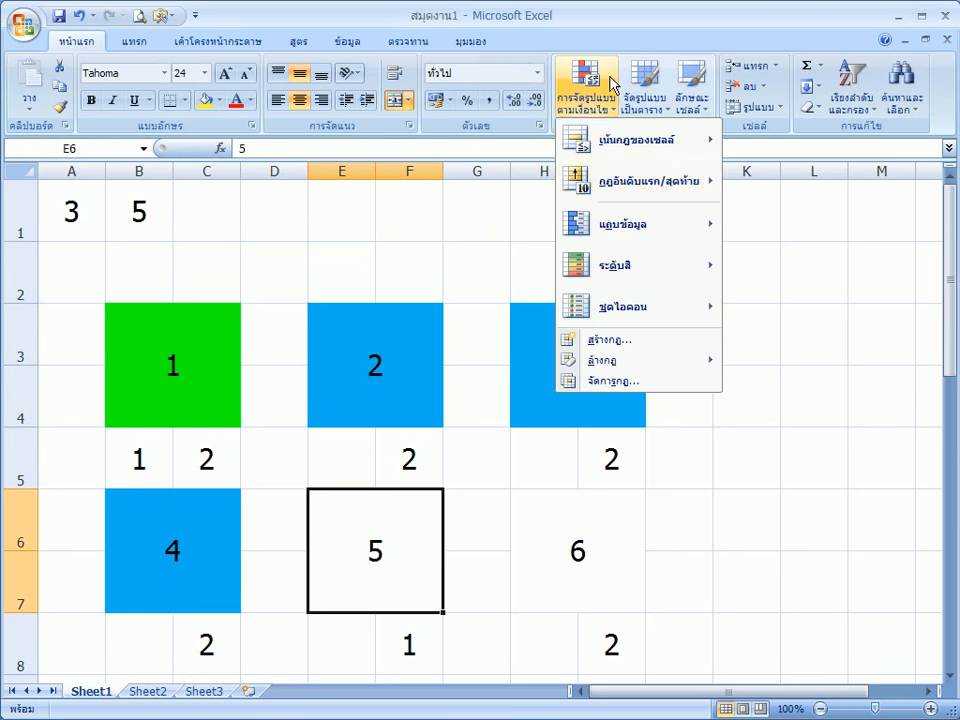
left_click(662, 341)
left_click(172, 153)
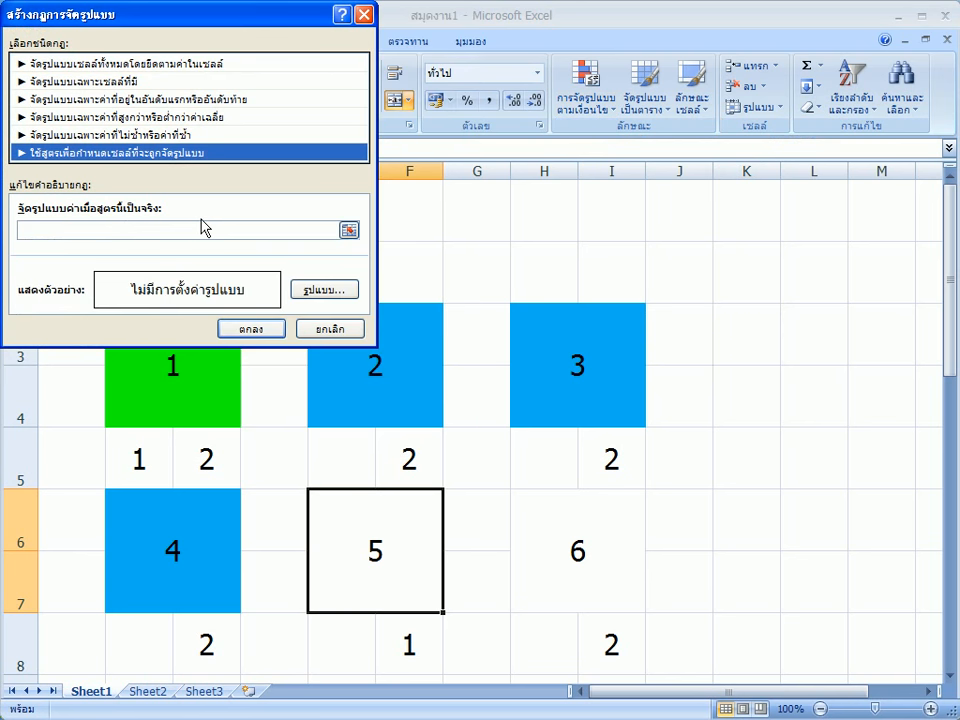
left_click(349, 231)
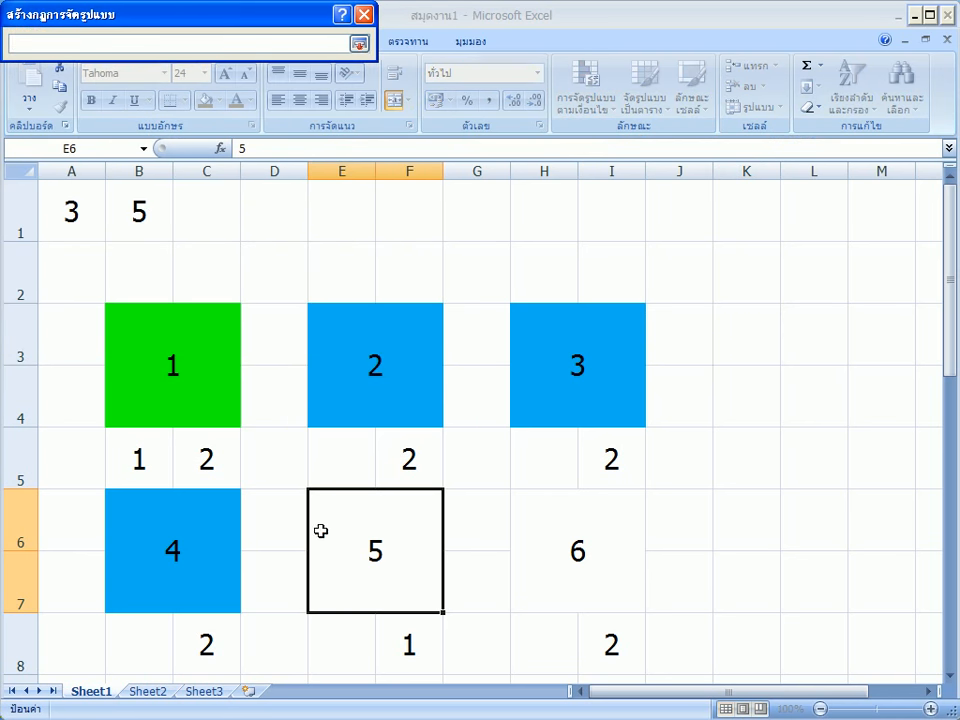
left_click(350, 636)
type("=")
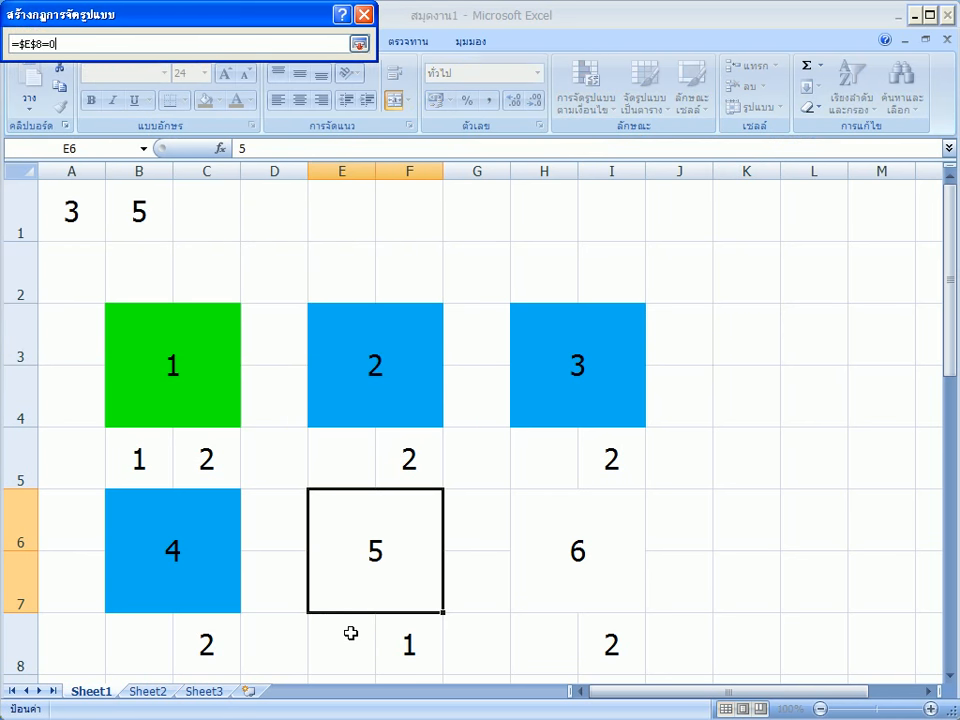
left_click(359, 45)
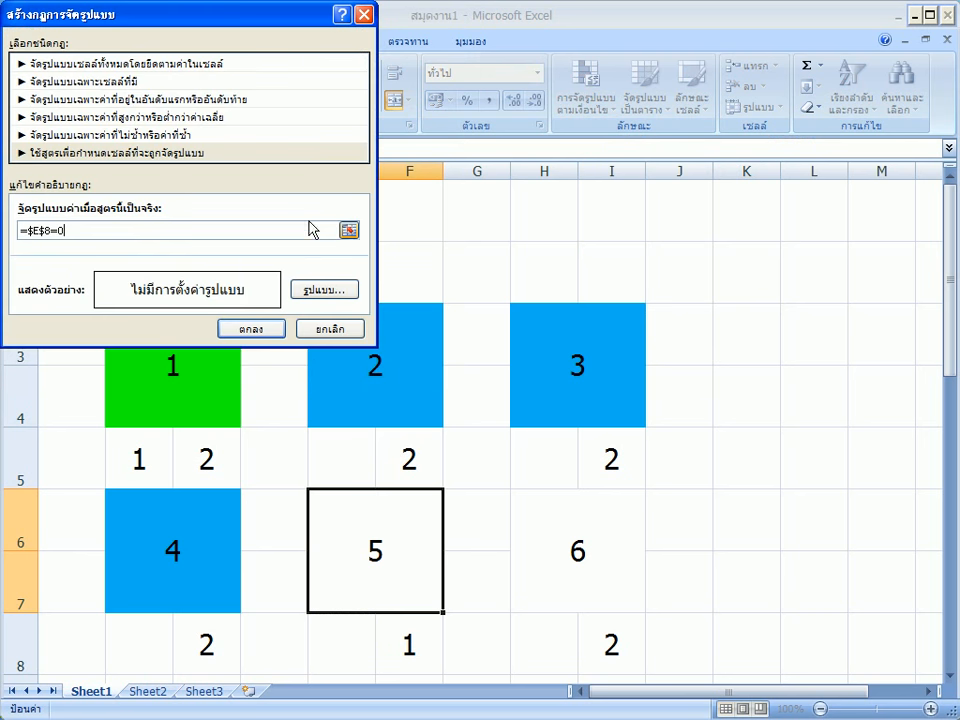
Give the =$E$8=0 rule a light blue standard fill and apply it to E6.
left_click(330, 285)
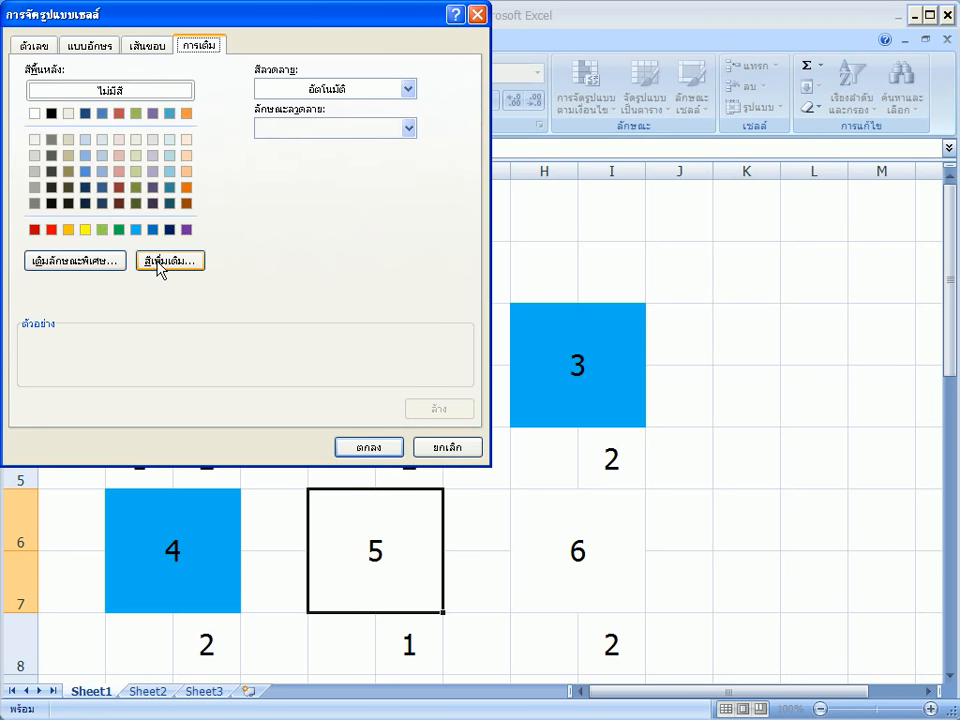
left_click(136, 229)
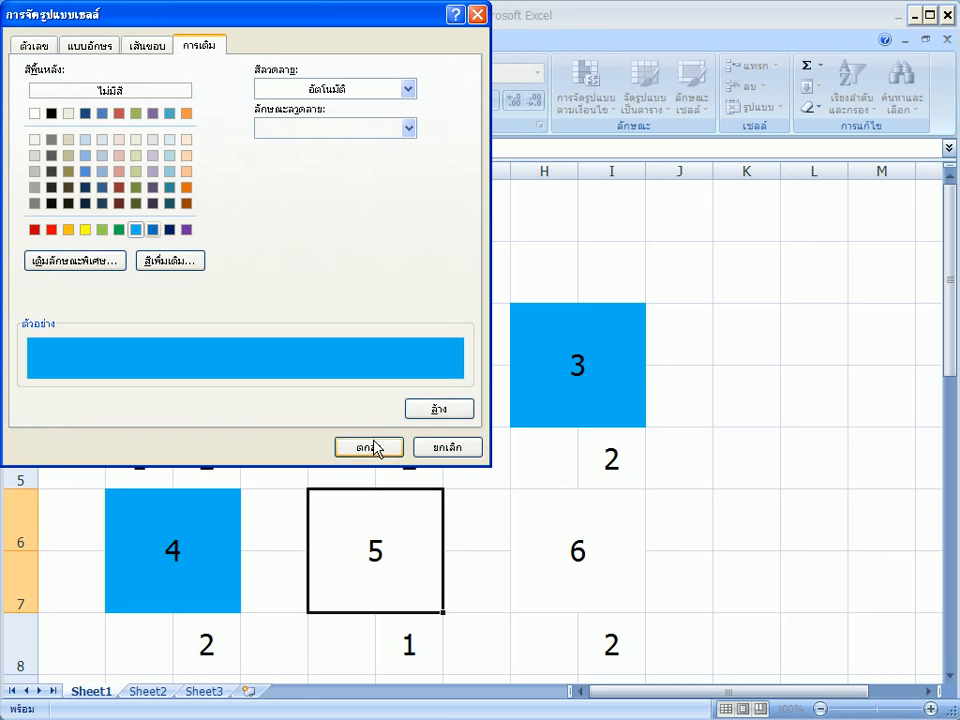
left_click(369, 447)
left_click(270, 328)
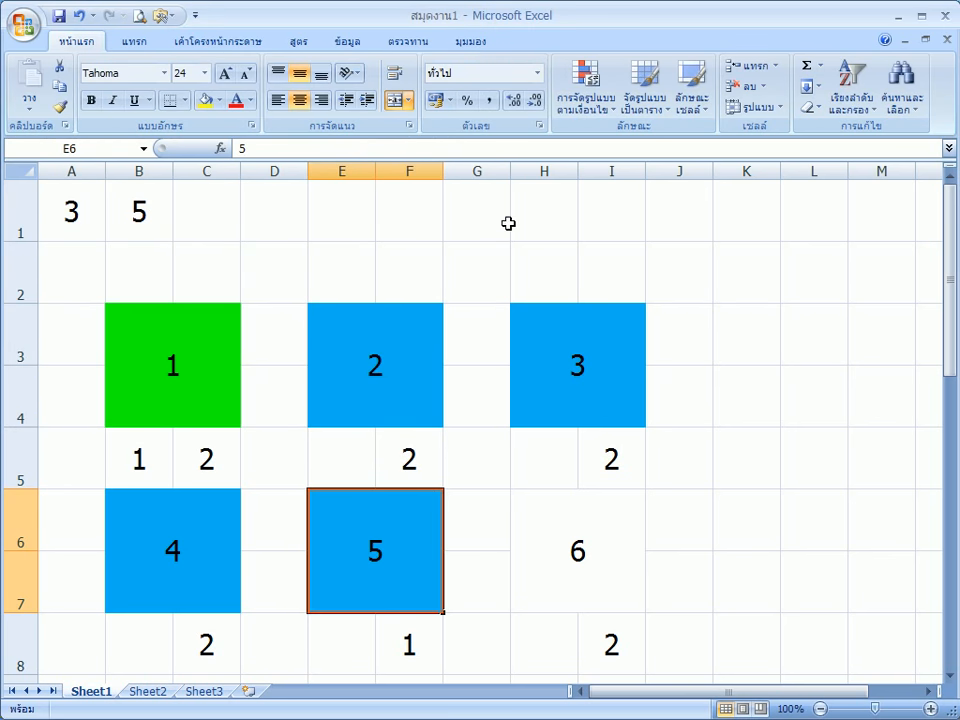
Create a second formula-based conditional formatting rule for E6 with the condition =$E$8=1.
left_click(586, 88)
left_click(622, 342)
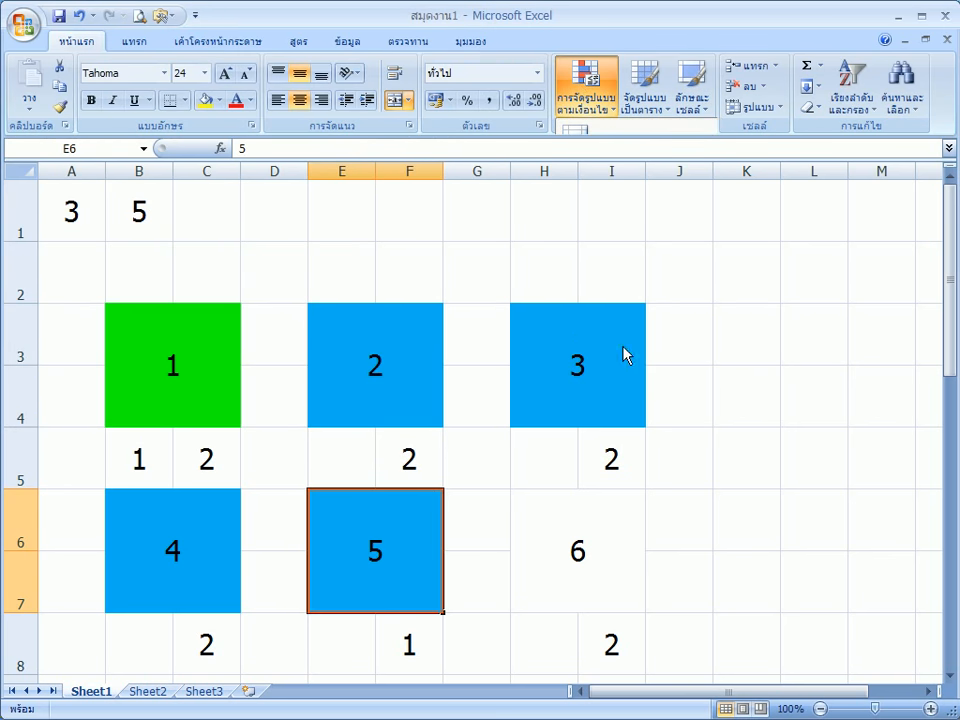
left_click(270, 155)
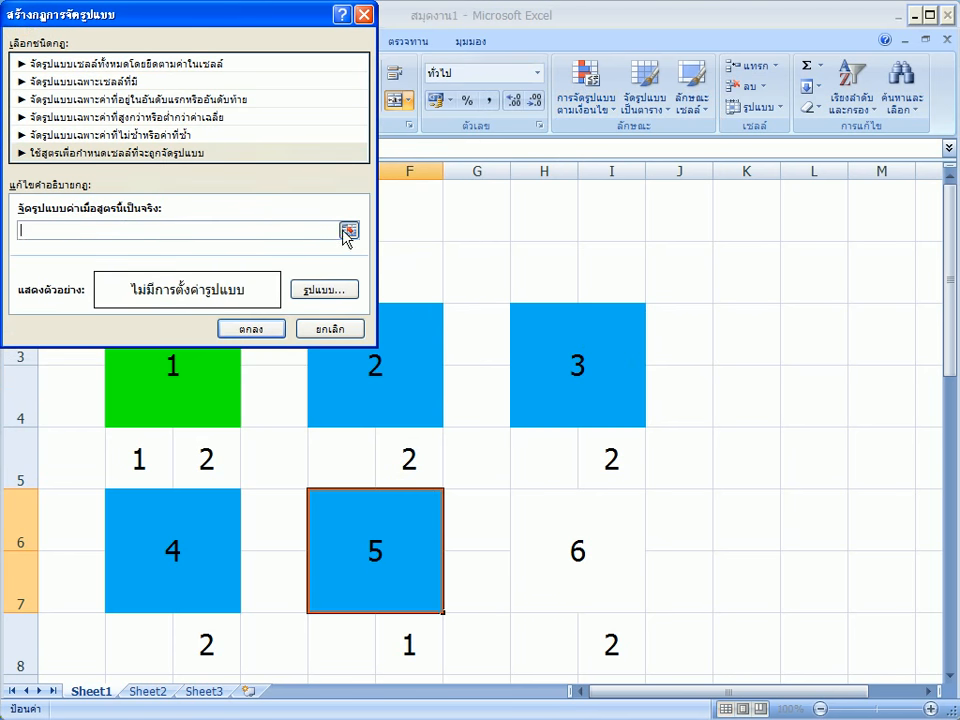
left_click(345, 227)
left_click(347, 629)
type("=1")
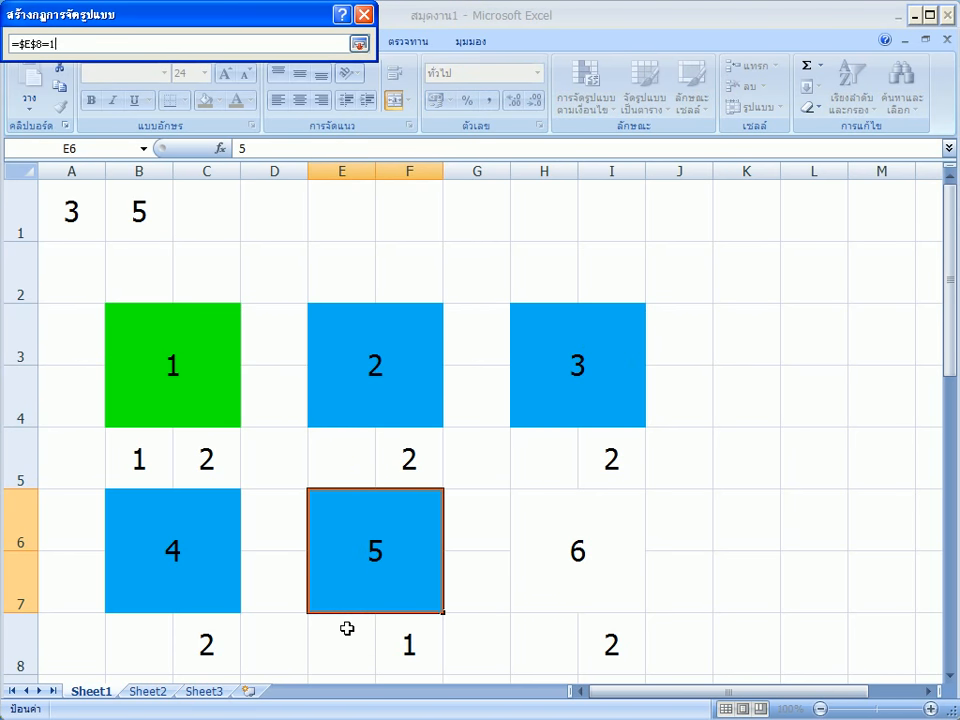
key("Return")
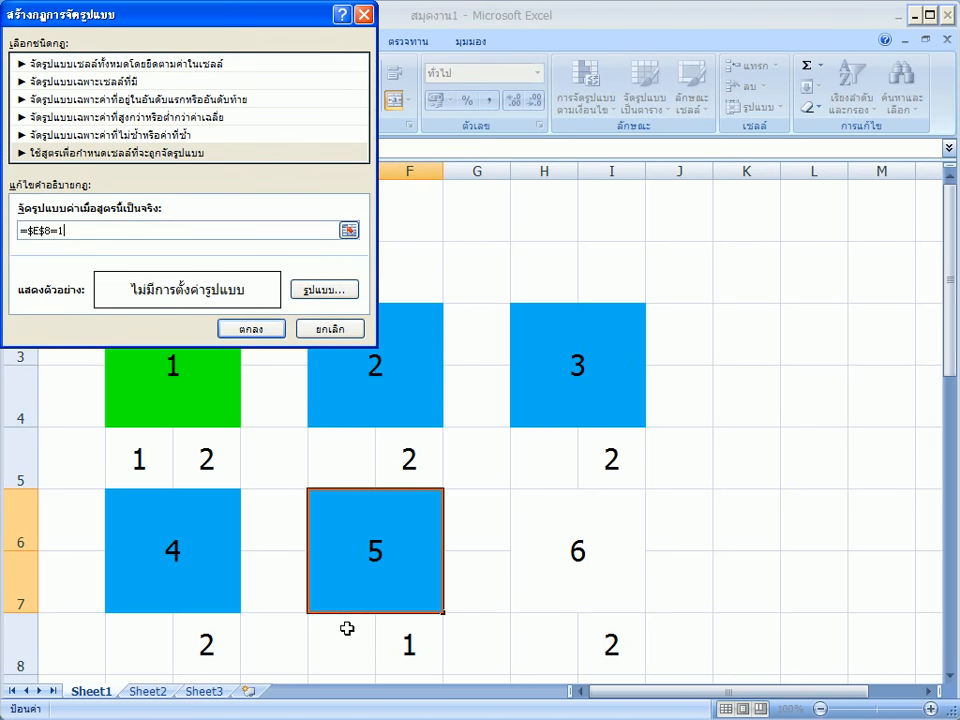
Give the =$E$8=1 rule a bright green fill from the extended colours and apply it to E6.
left_click(325, 289)
left_click(192, 260)
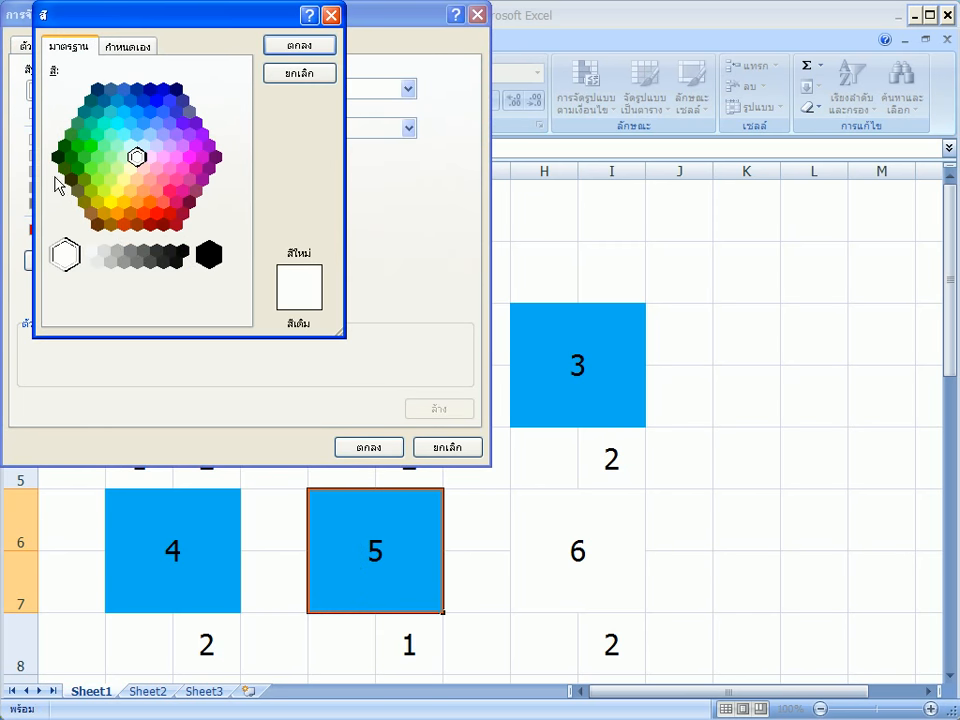
left_click(90, 146)
left_click(305, 46)
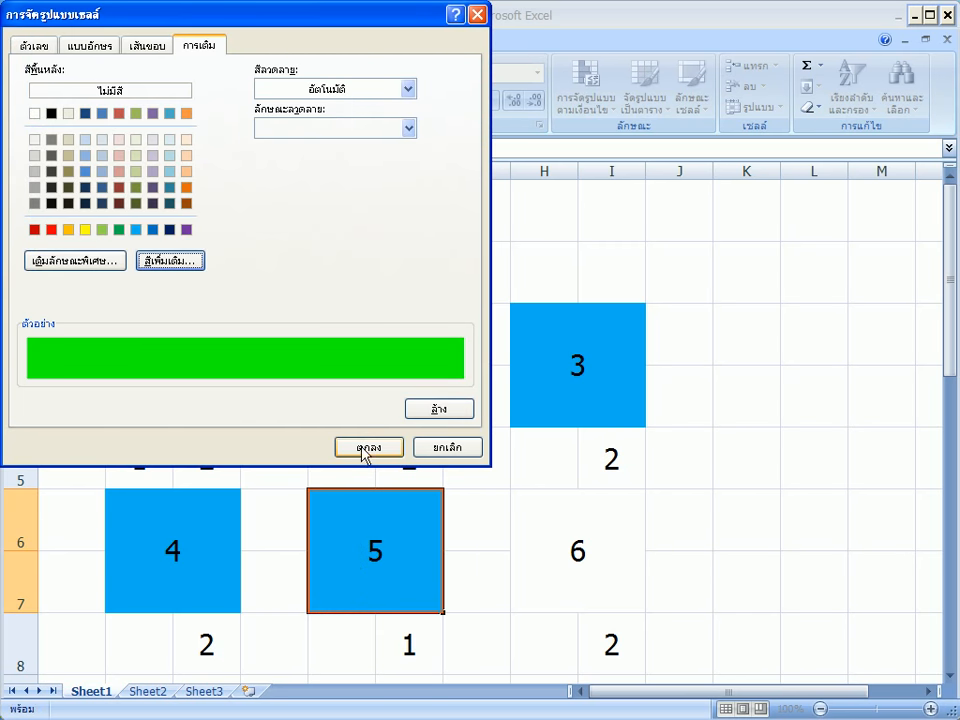
left_click(366, 450)
left_click(252, 331)
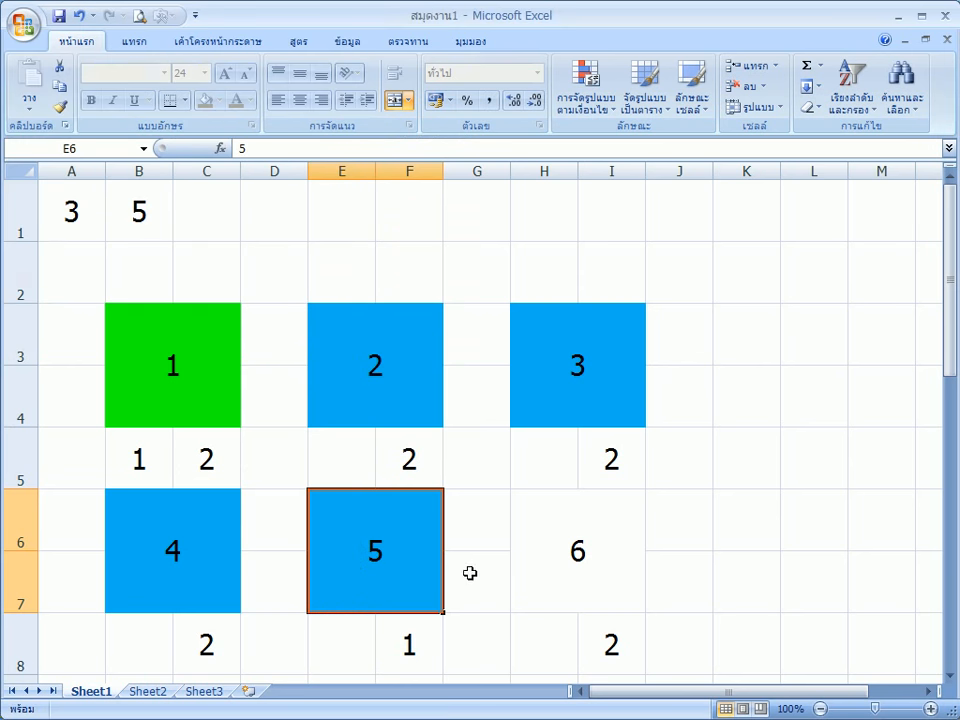
Create a third formula-based conditional formatting rule for E6 with the condition =$E$8=2.
left_click(586, 97)
left_click(626, 340)
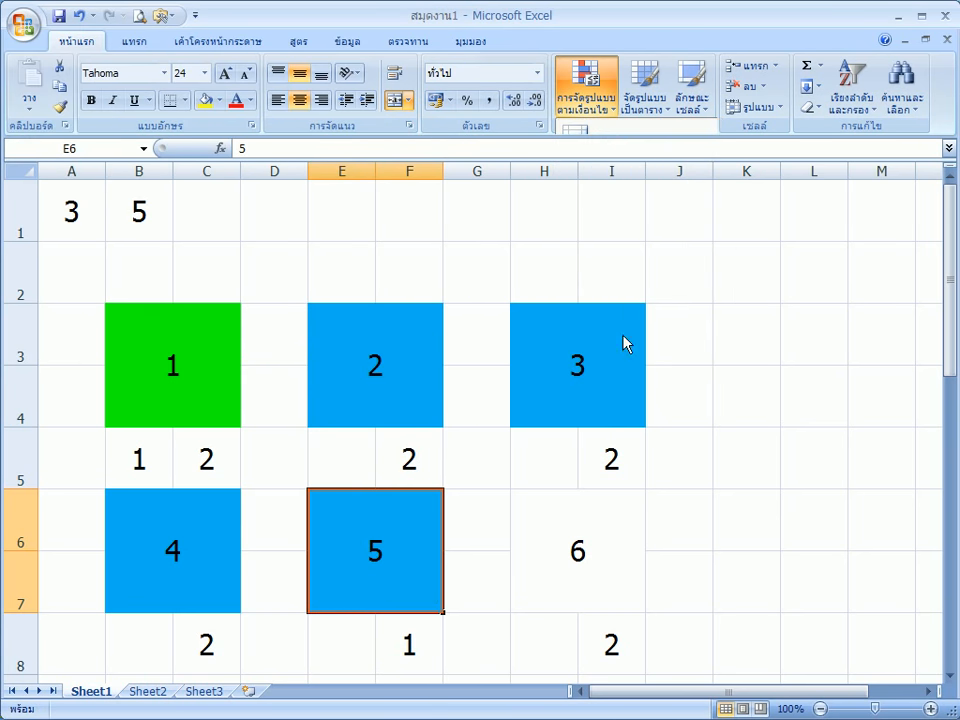
left_click(162, 155)
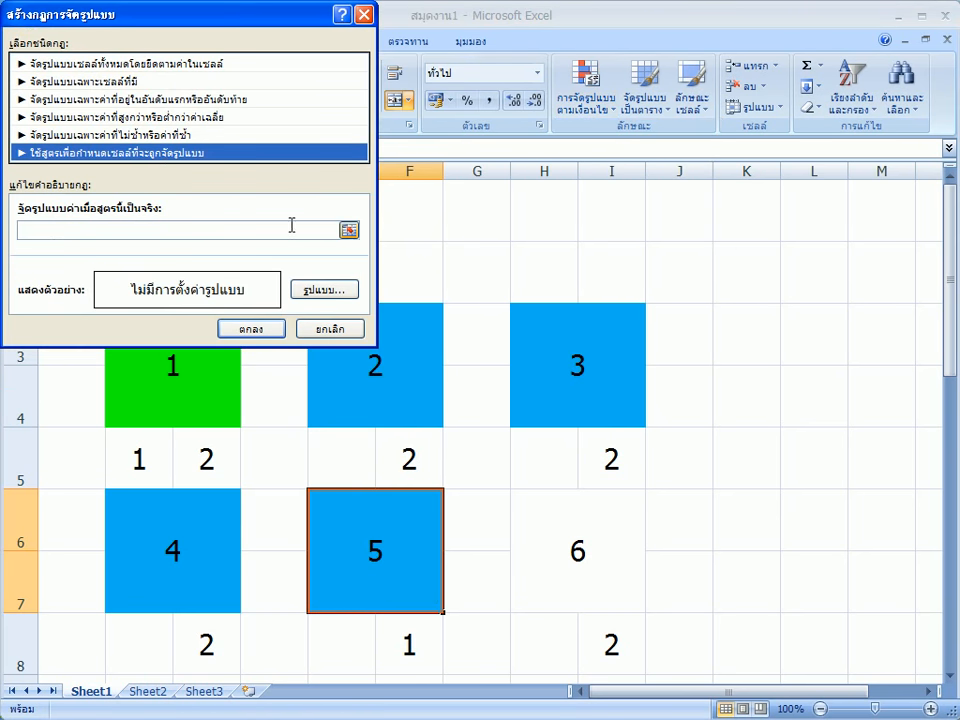
left_click(347, 231)
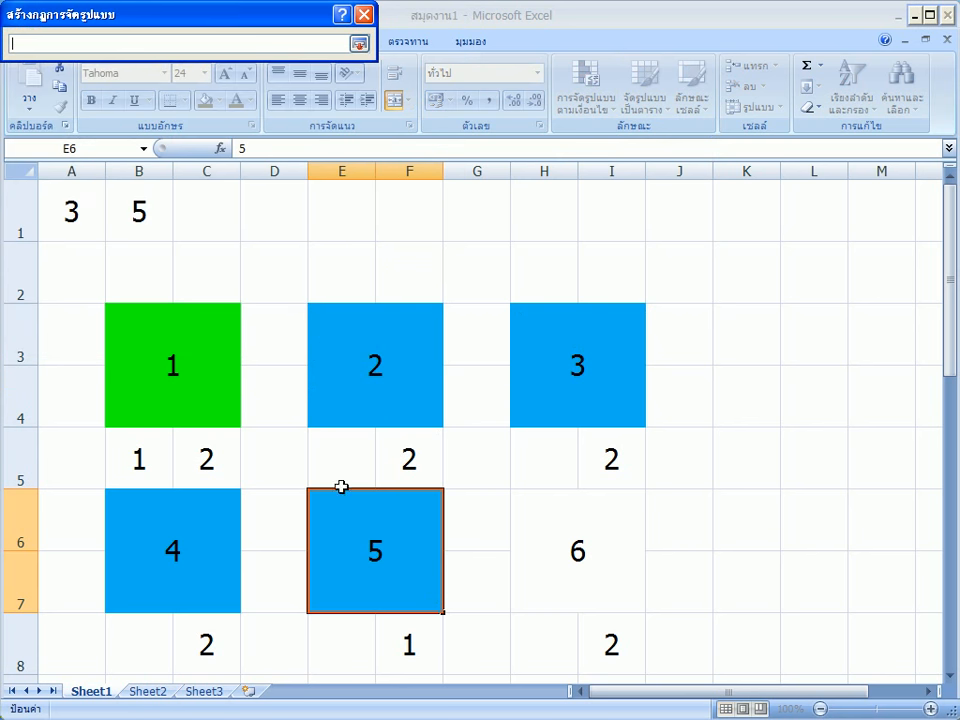
left_click(344, 646)
type("=")
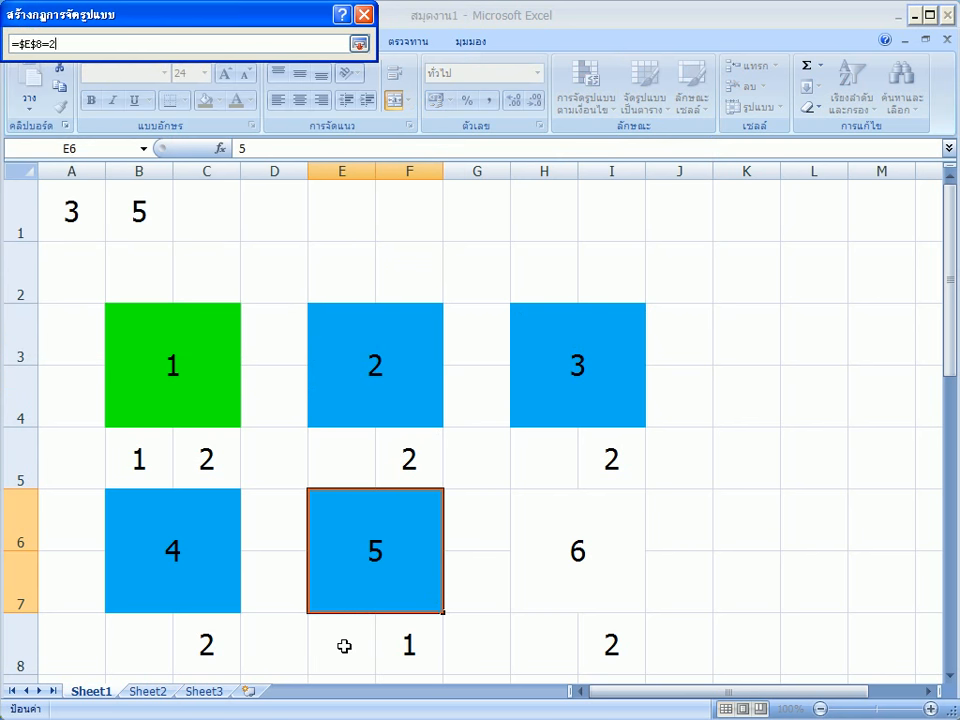
type("2")
left_click(358, 45)
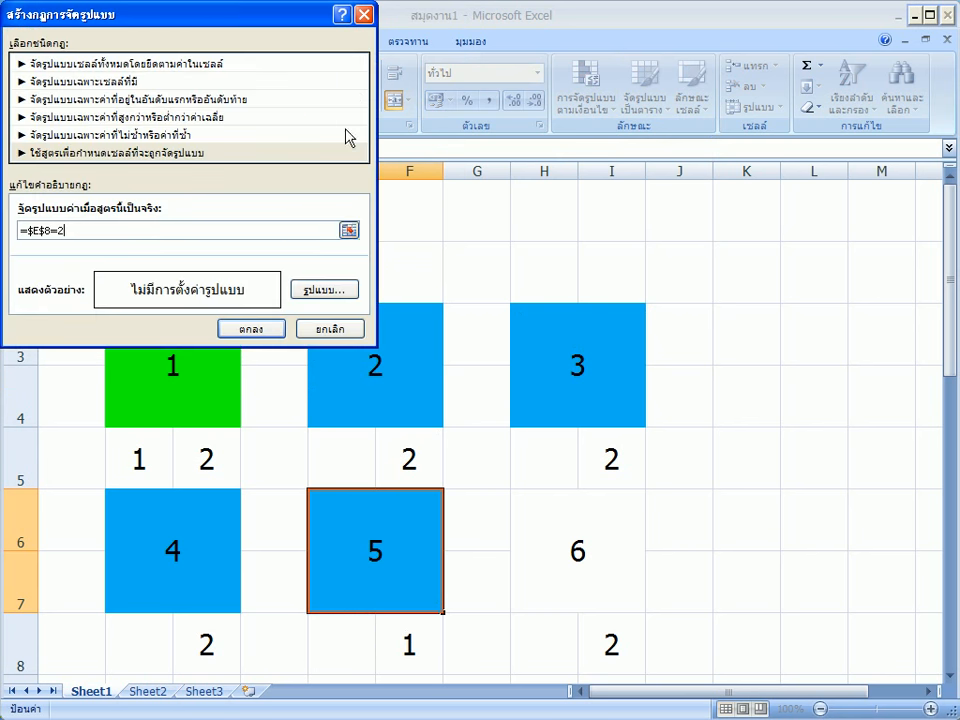
Give the =$E$8=2 rule a red standard fill and apply it to E6.
left_click(377, 286)
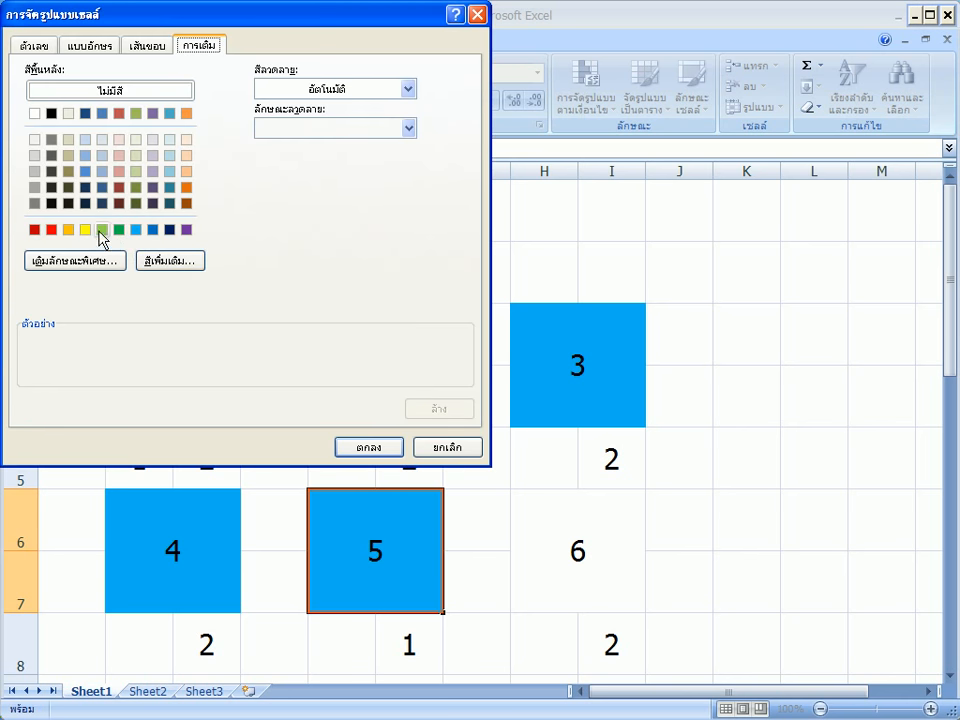
left_click(51, 229)
left_click(369, 447)
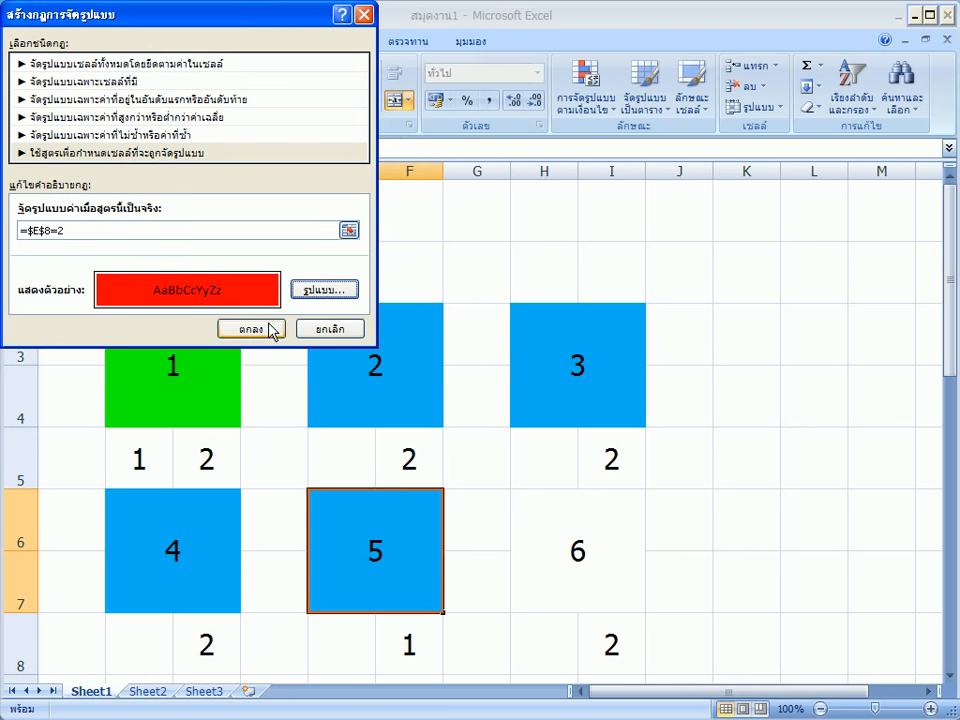
left_click(252, 329)
Create a formula-based conditional formatting rule for merged cell H6 with the condition =$H$8=0.
left_click(551, 536)
left_click(584, 96)
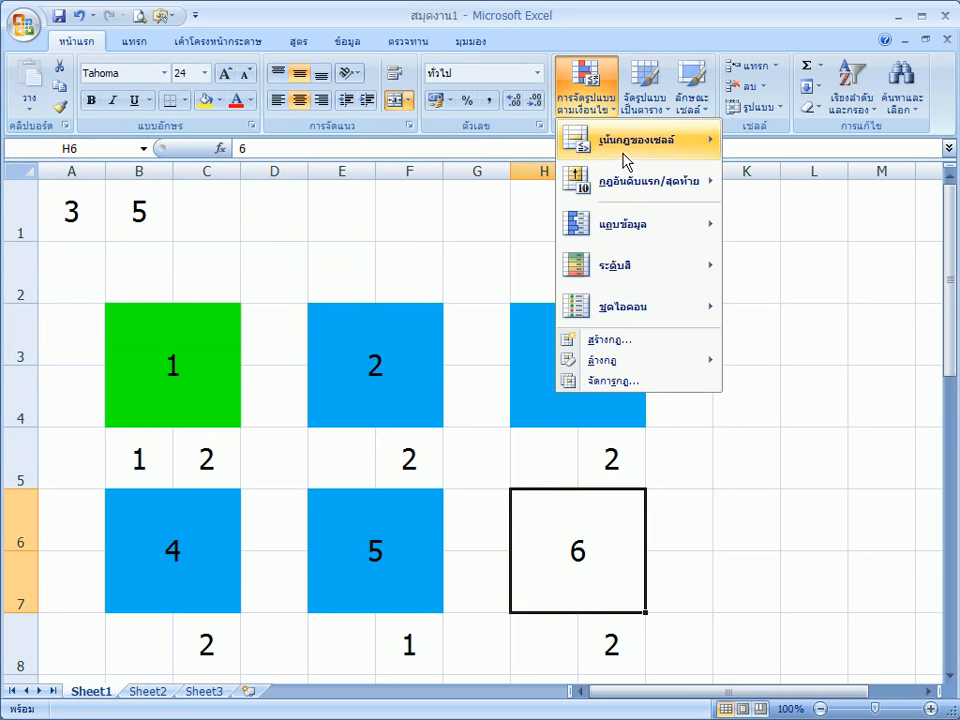
left_click(645, 340)
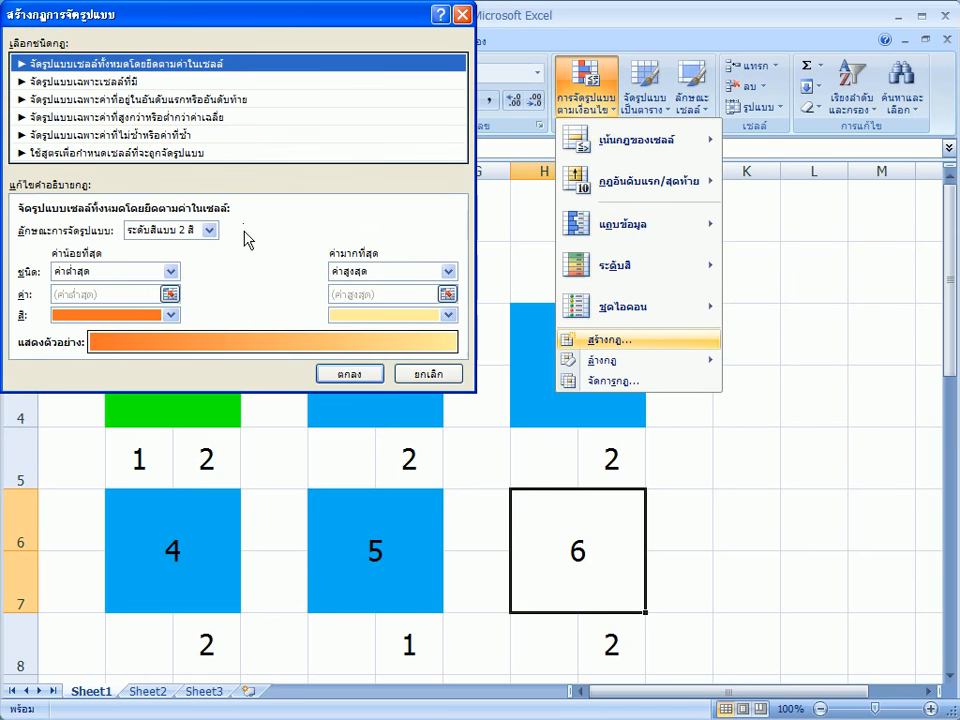
left_click(227, 153)
left_click(347, 225)
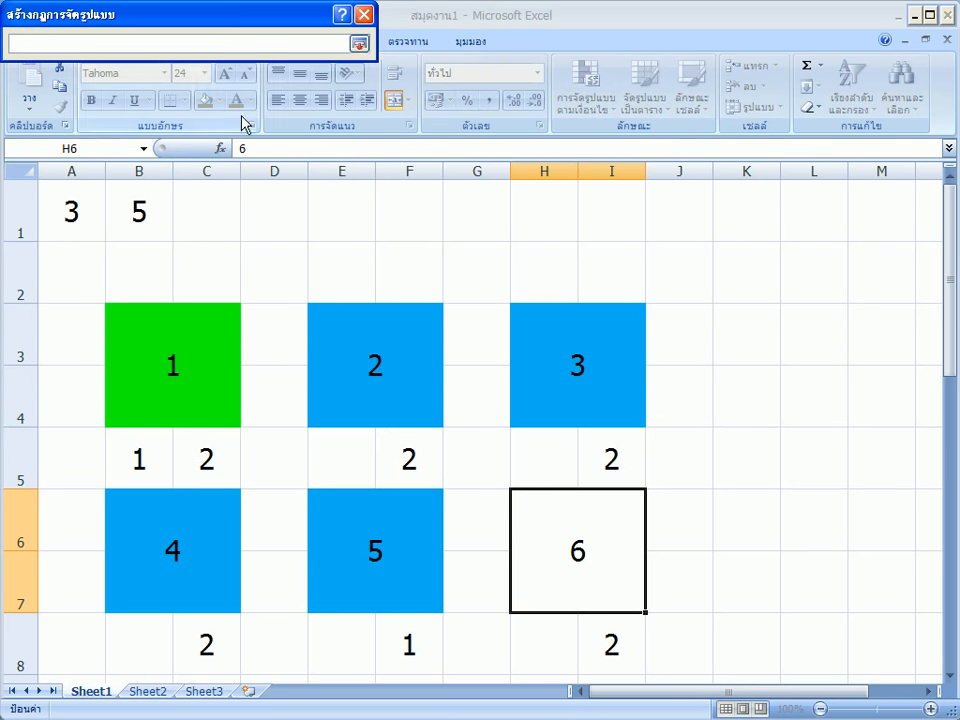
left_click(551, 636)
type("=")
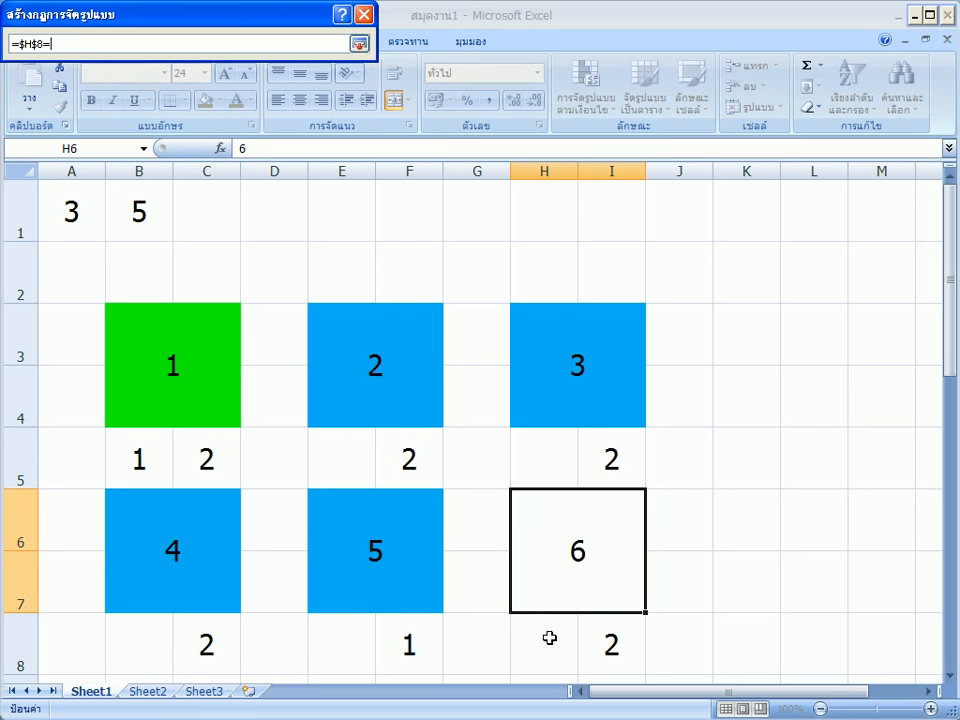
key("Return")
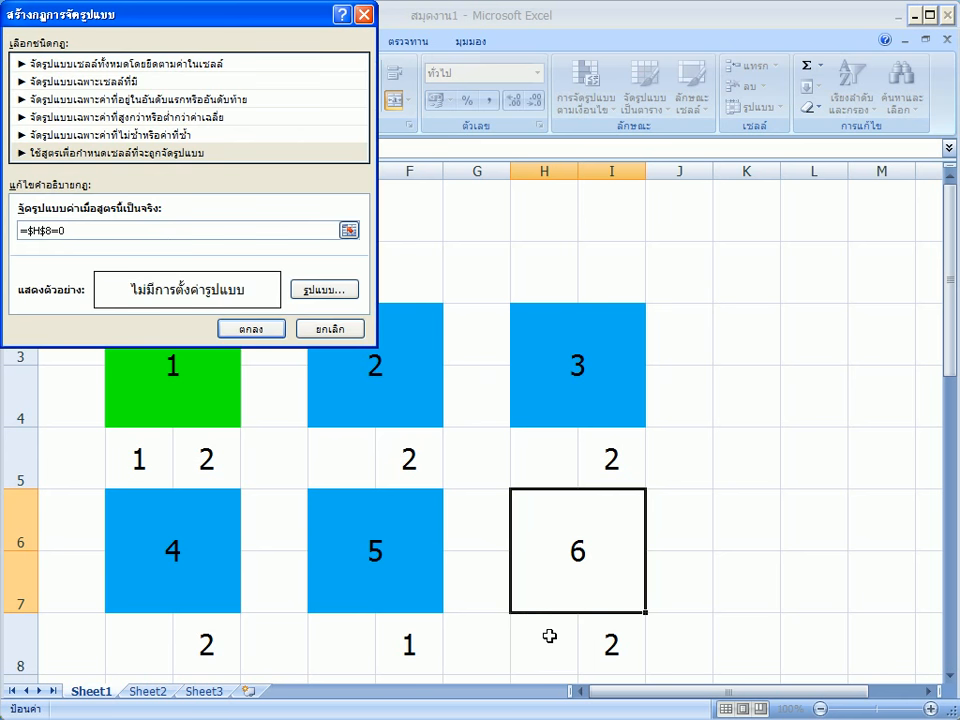
Give the =$H$8=0 rule a light blue standard fill and apply it to H6.
left_click(356, 292)
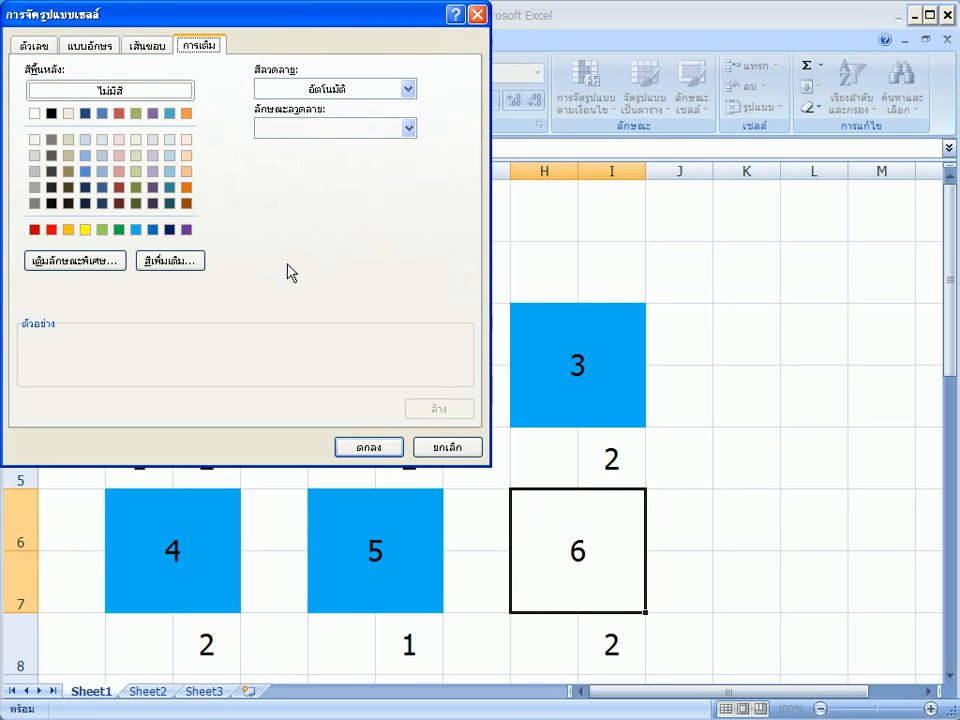
left_click(136, 229)
left_click(346, 449)
left_click(251, 329)
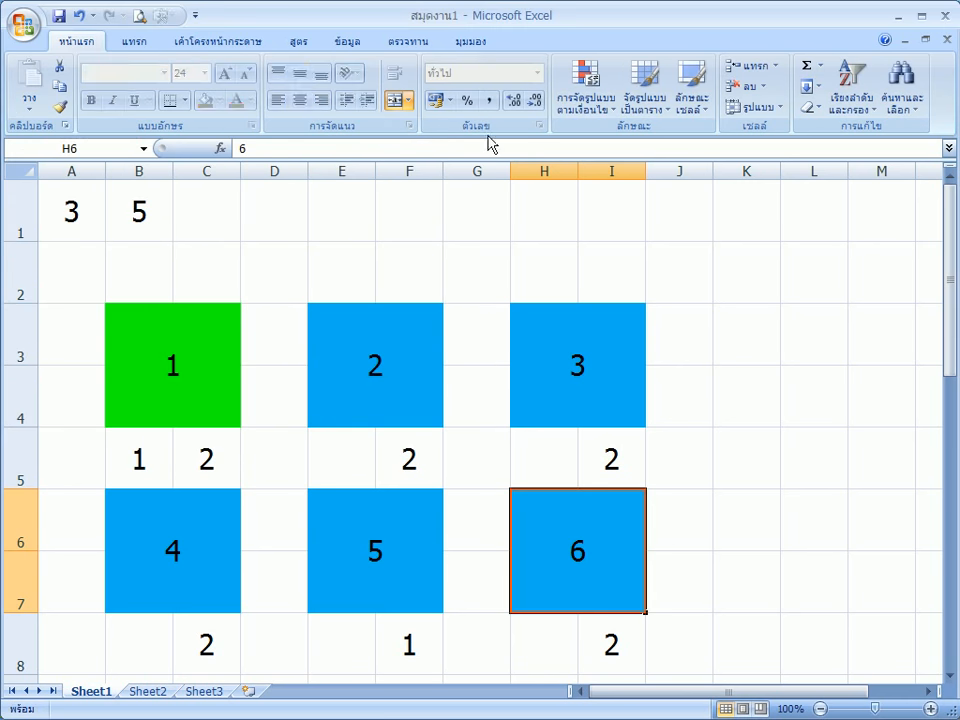
Create a second formula-based conditional formatting rule for H6 with the condition =$H$8=1.
left_click(586, 88)
left_click(649, 342)
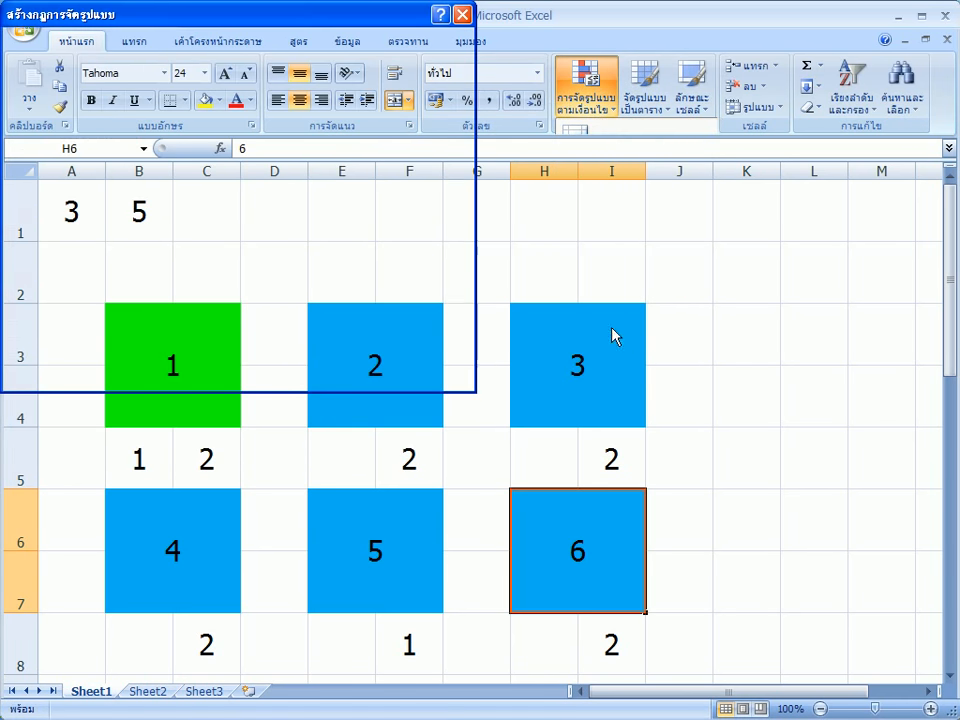
left_click(220, 153)
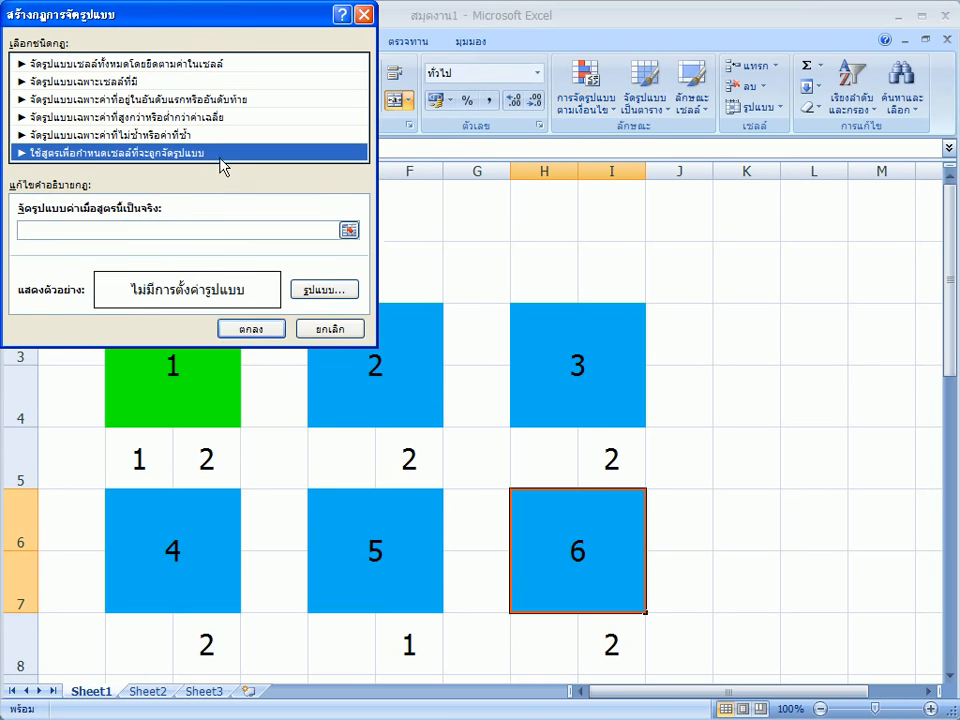
left_click(349, 230)
left_click(540, 637)
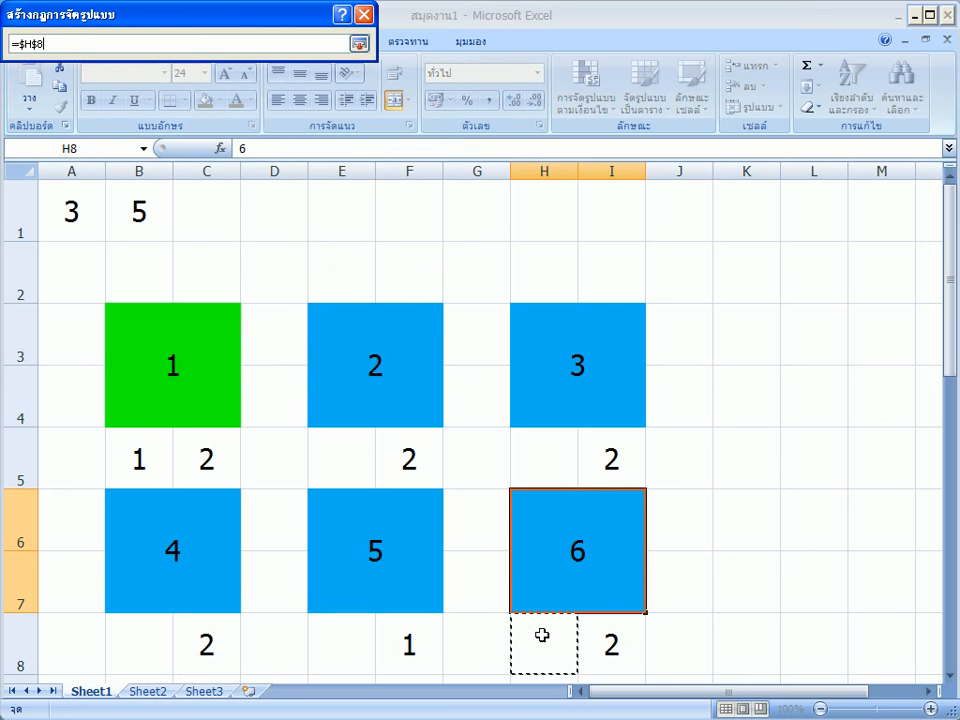
type("=1")
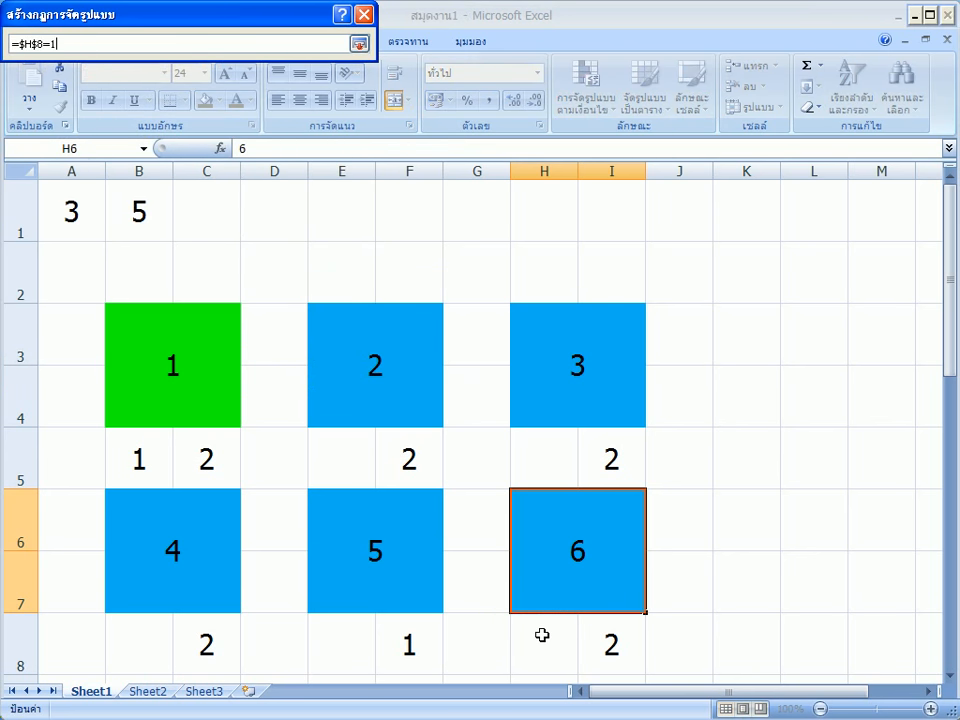
left_click(358, 44)
Give the =$H$8=1 rule a green fill from the standard colour palette and apply it to H6.
left_click(318, 287)
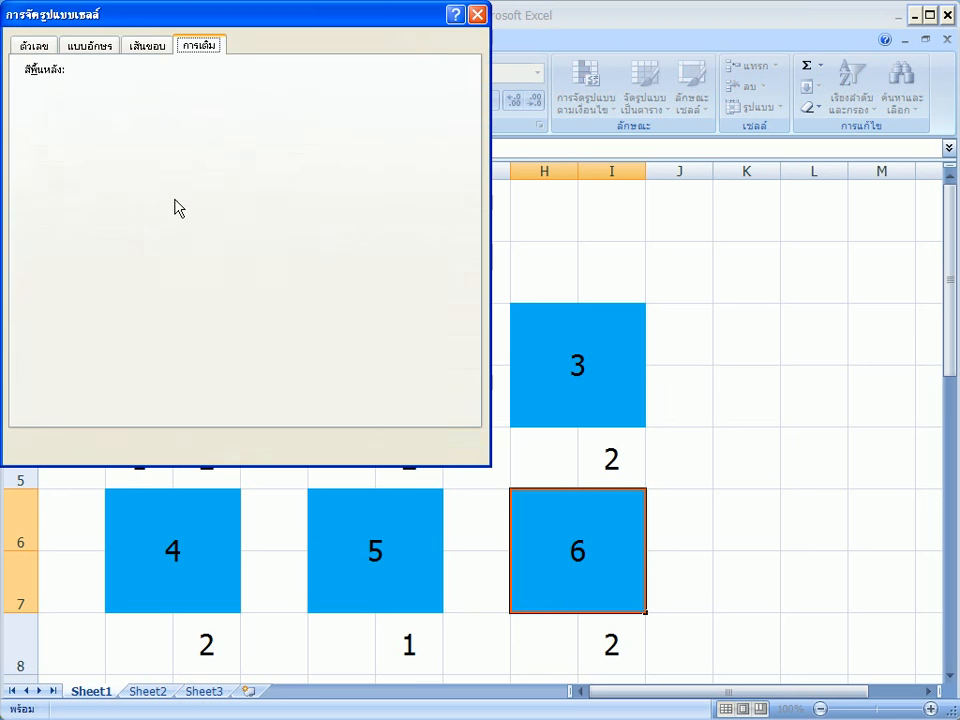
left_click(156, 262)
left_click(90, 146)
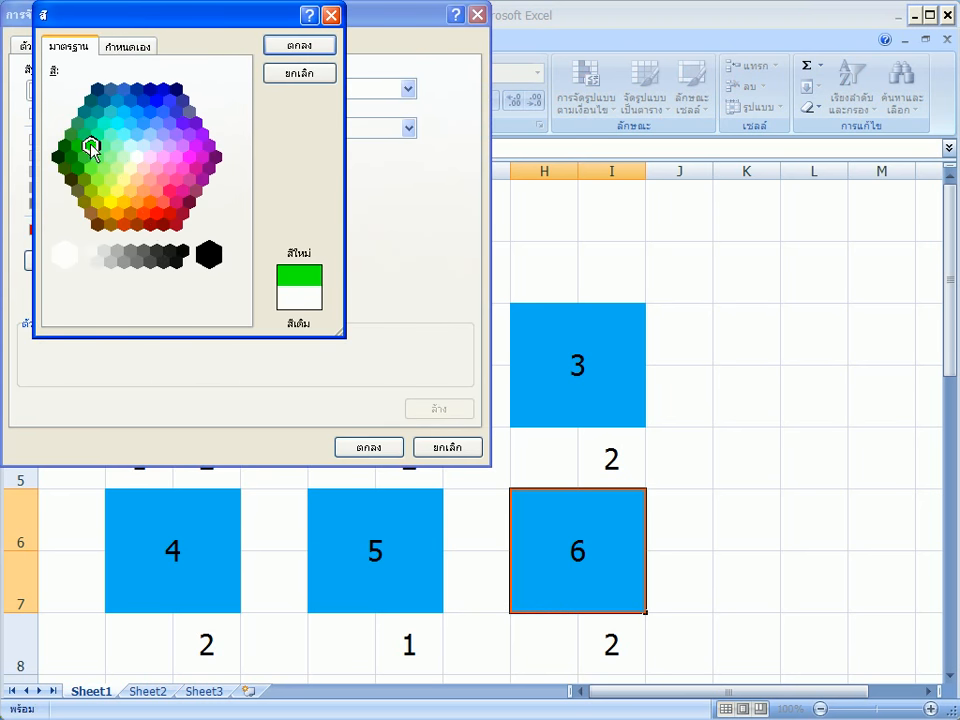
left_click(294, 43)
left_click(381, 448)
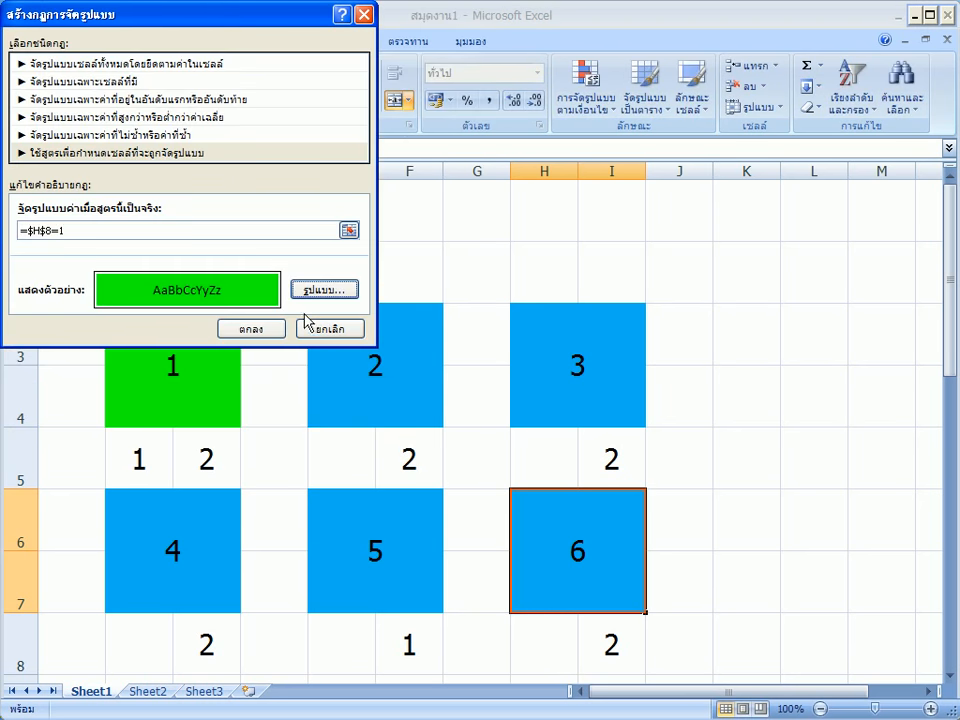
left_click(280, 321)
Create a third formula-based conditional formatting rule for H6 with the condition =$H$8=2.
left_click(582, 118)
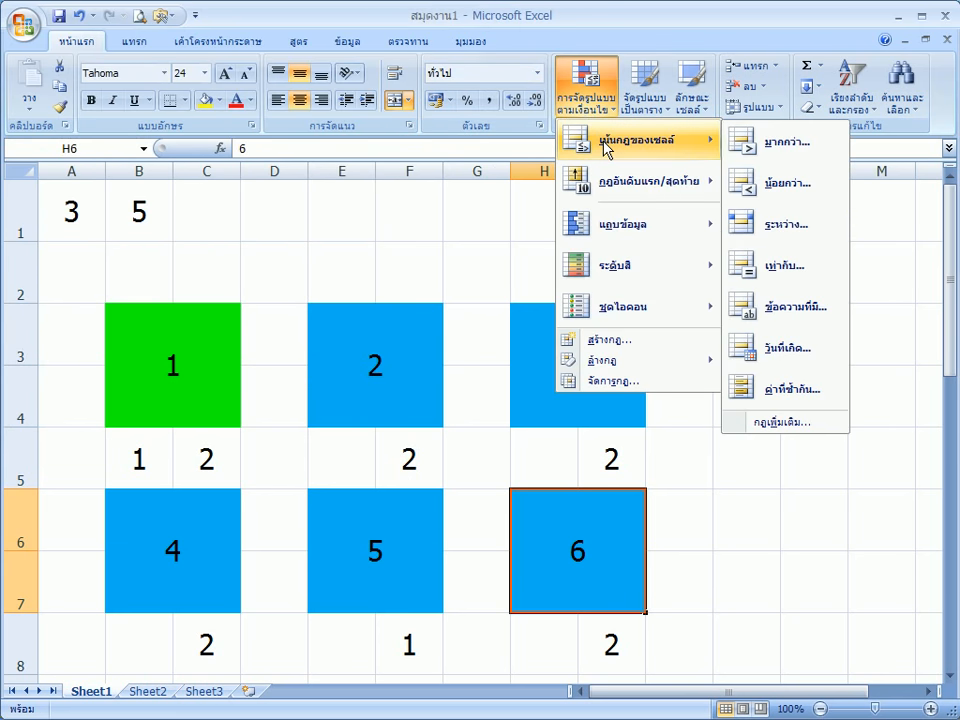
left_click(606, 341)
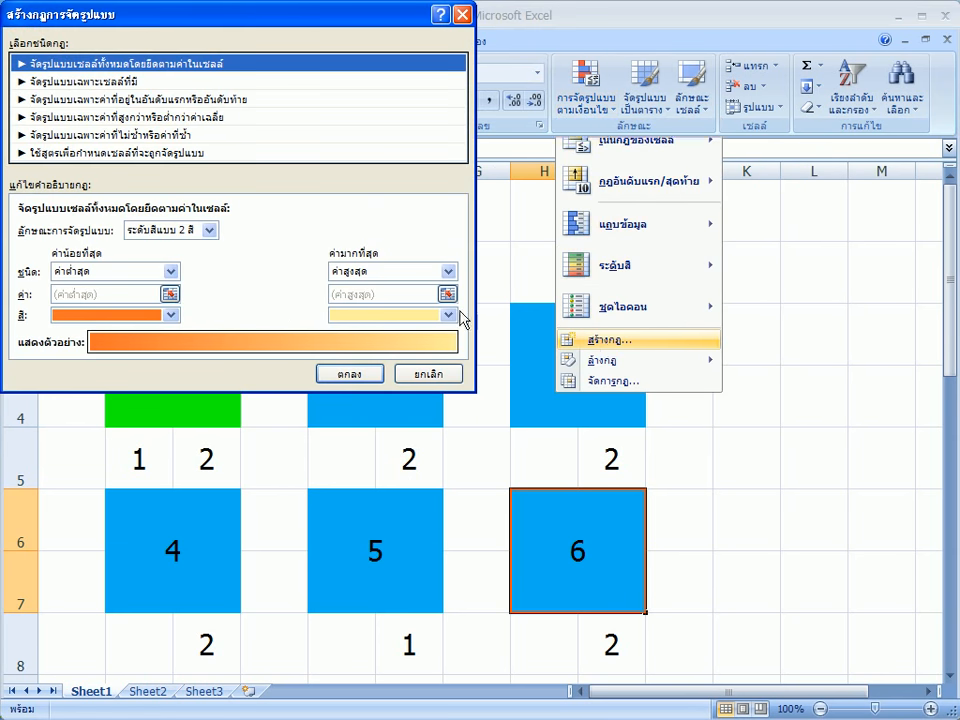
left_click(207, 155)
left_click(349, 227)
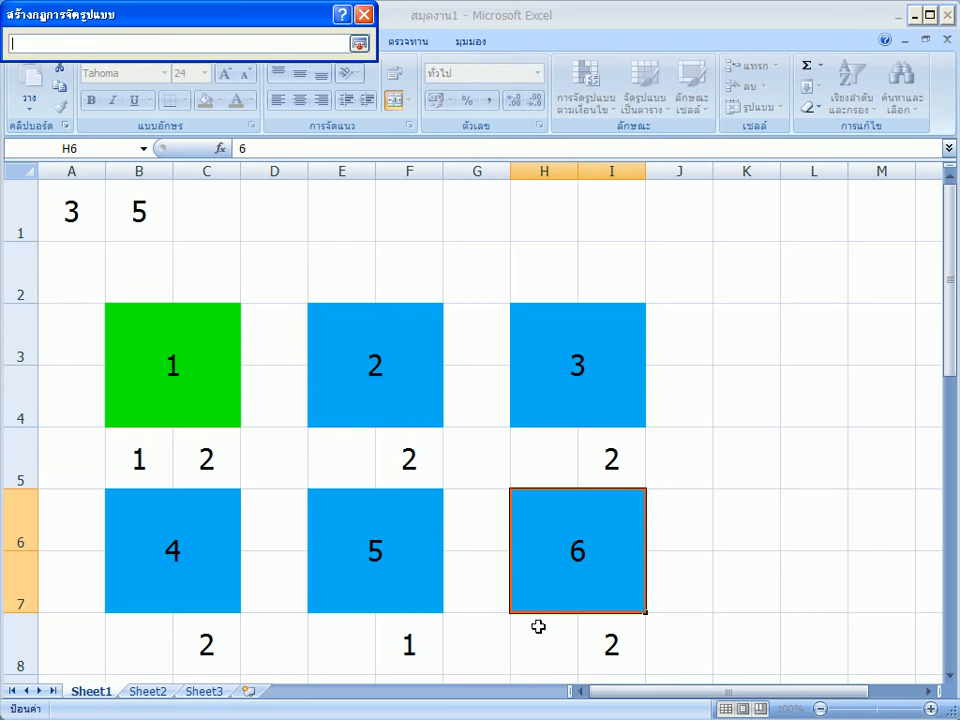
left_click(562, 642)
type("=2")
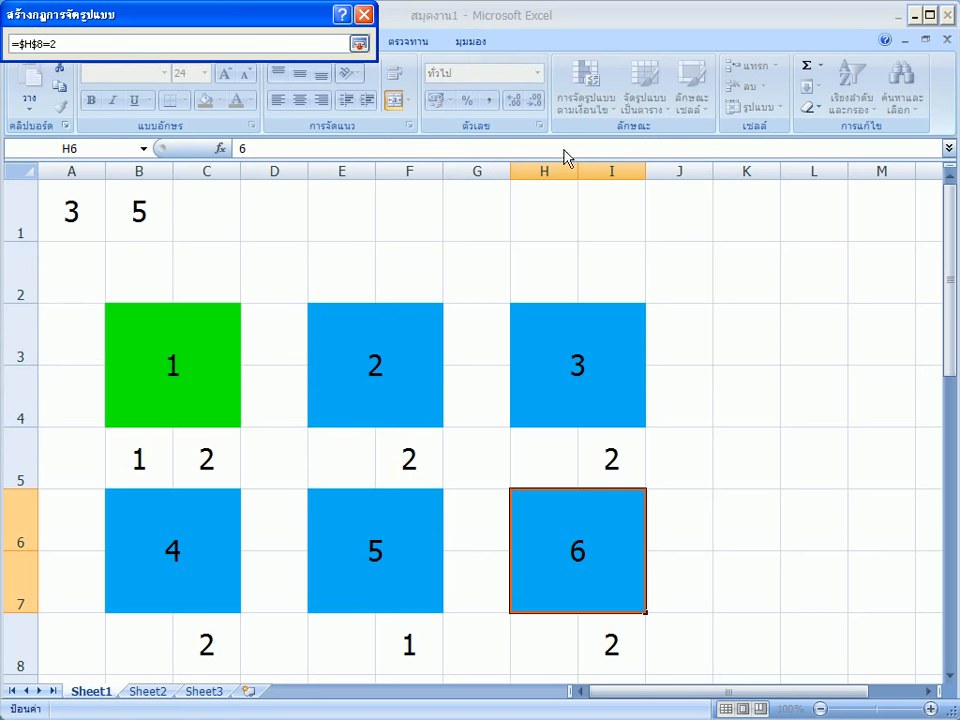
left_click(358, 44)
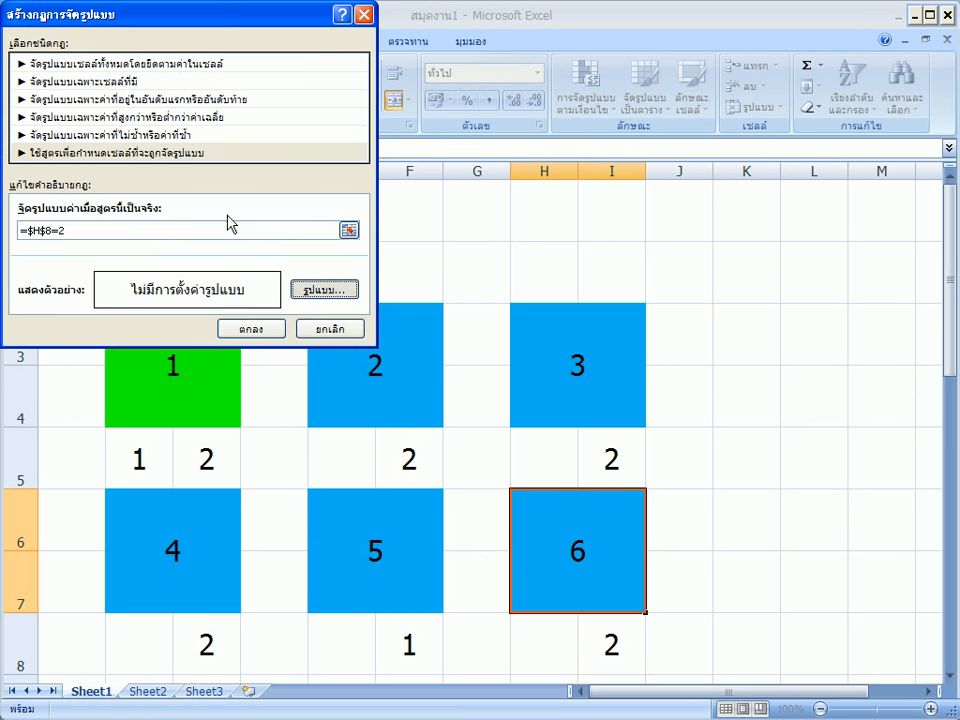
Give the =$H$8=2 rule a red standard fill and apply it to H6.
key("Return")
left_click(52, 230)
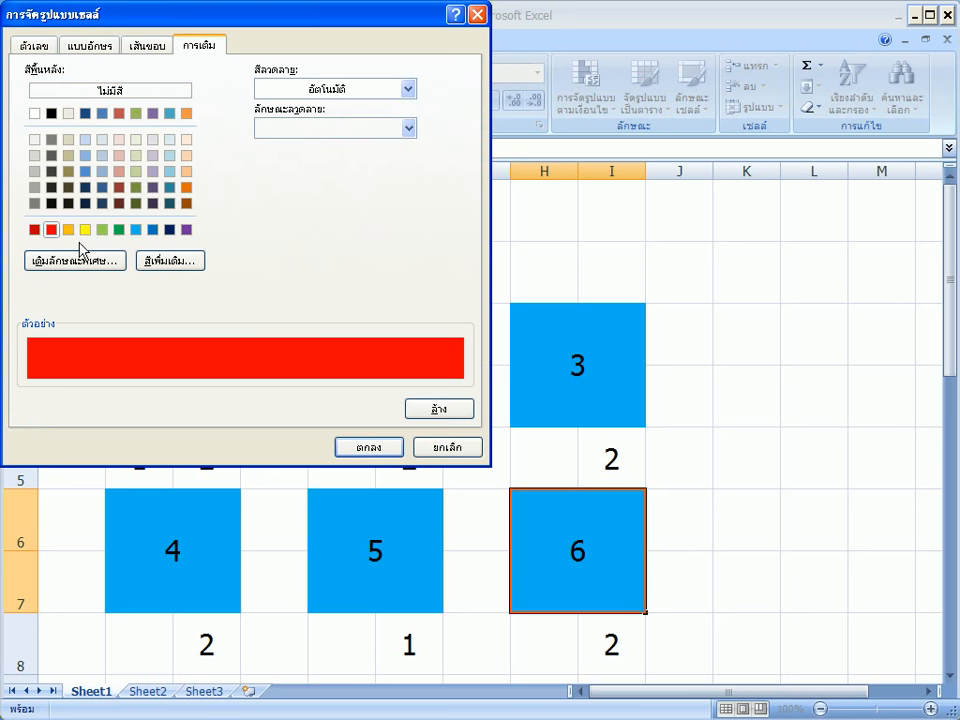
left_click(358, 447)
left_click(264, 326)
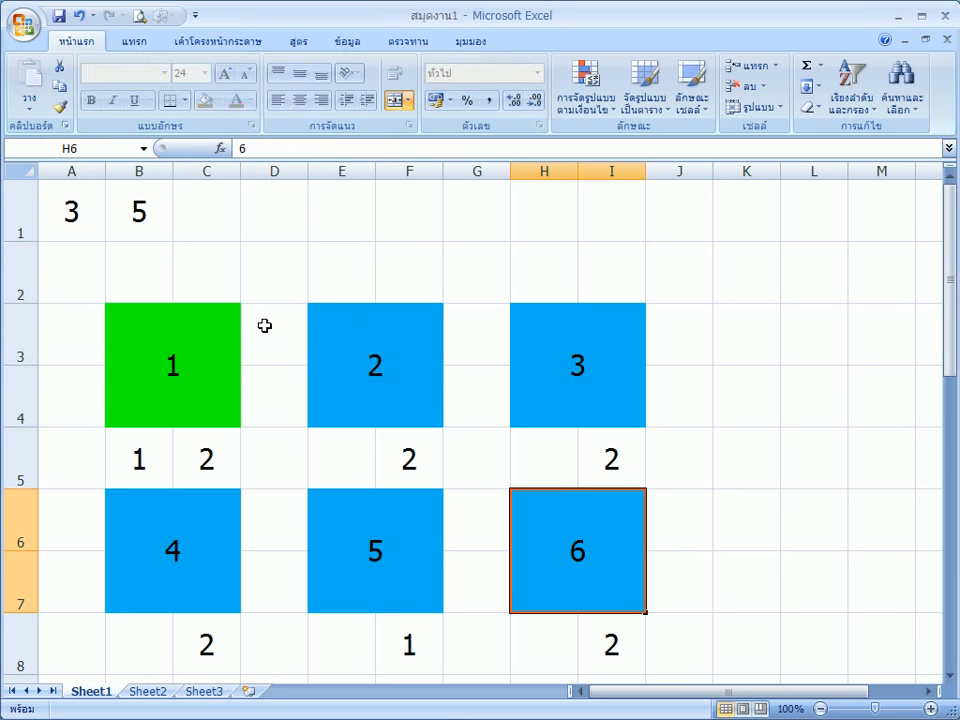
Test the colour rules by entering 2 in answer cells E5 and B8.
left_click(342, 468)
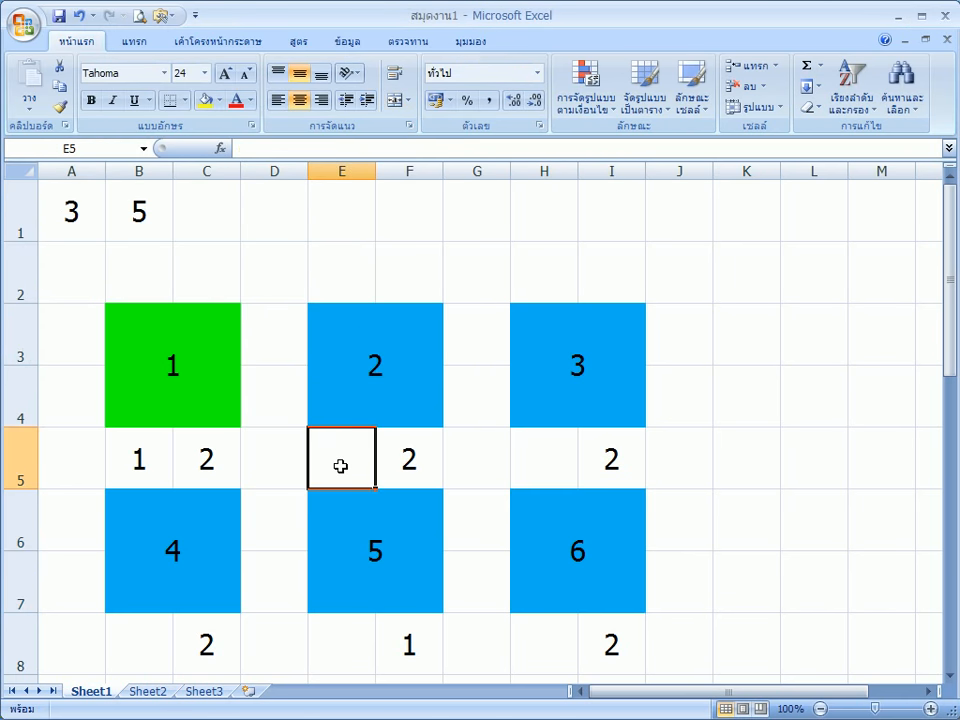
type("2")
left_click(547, 470)
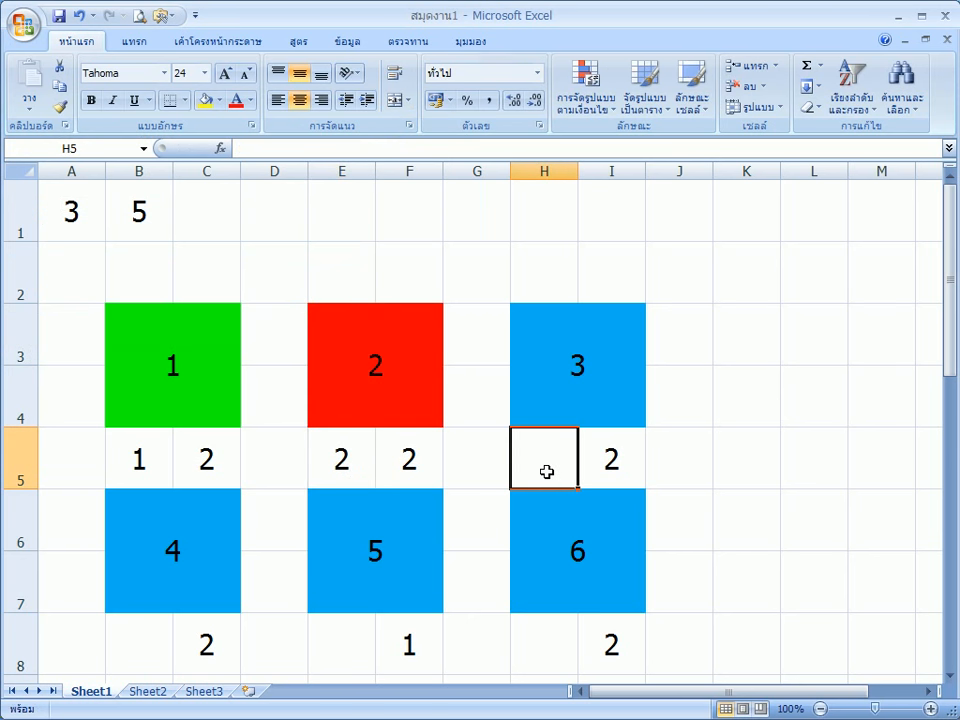
left_click(129, 635)
type("2")
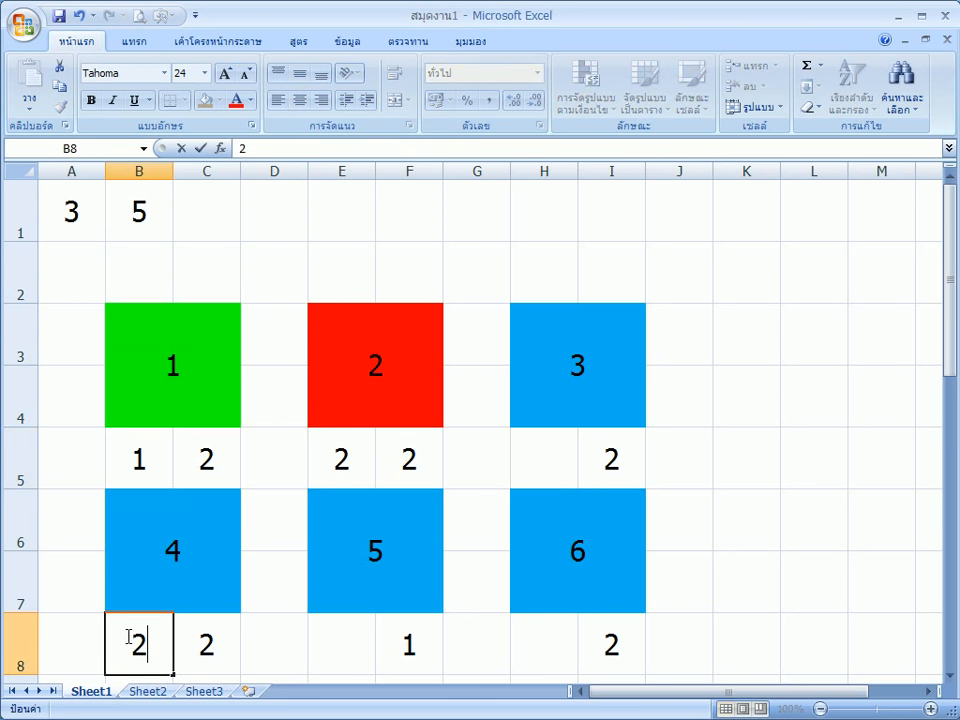
key("Return")
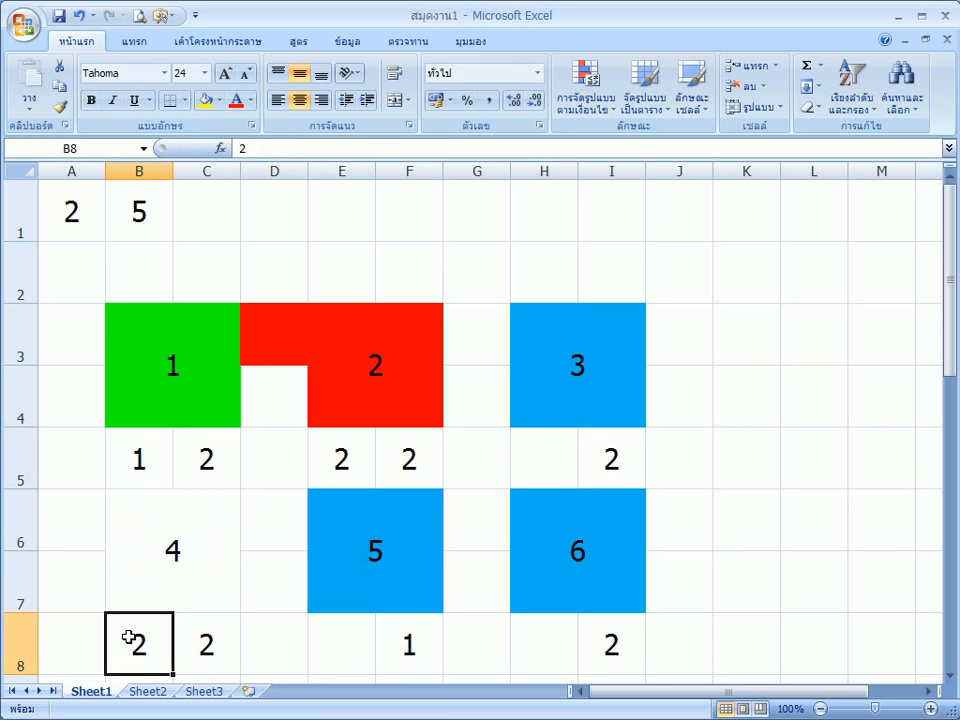
Test cell 4's colour rules by entering 1 in B8 and setting it back to 2.
type("1")
key("Tab")
left_click(129, 637)
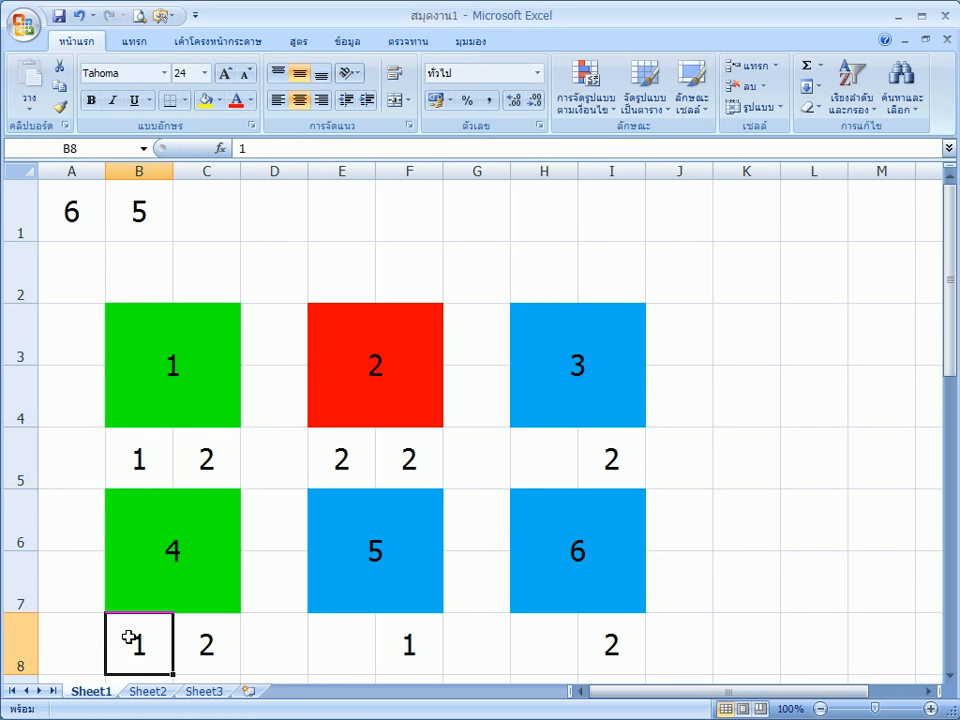
type("2")
key("Tab")
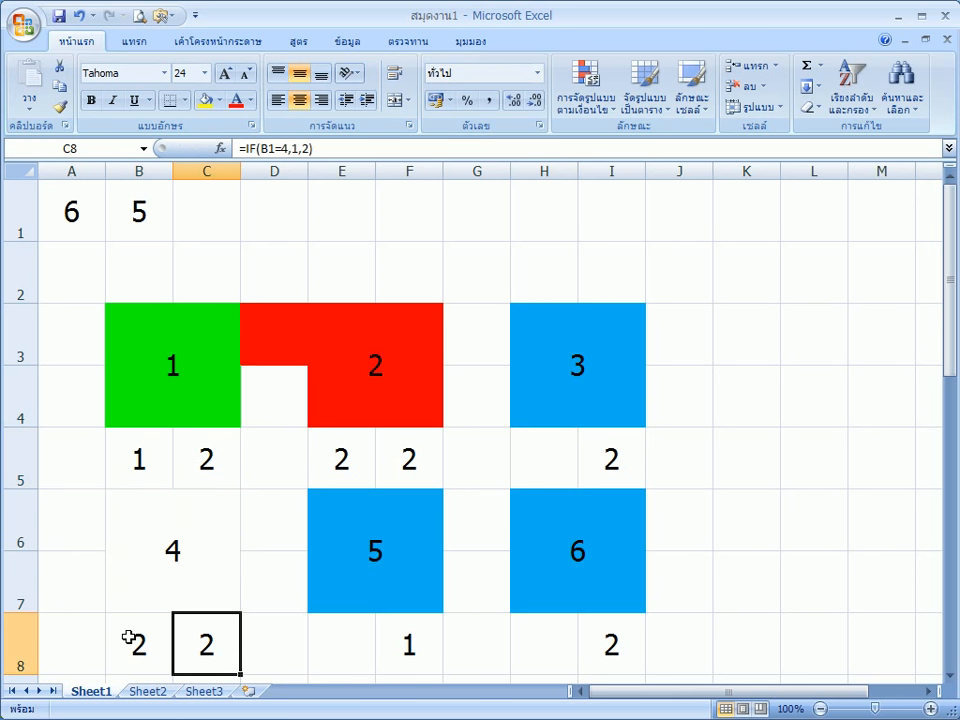
Clear the misplaced conditional formatting rule from cell D3.
double_click(280, 355)
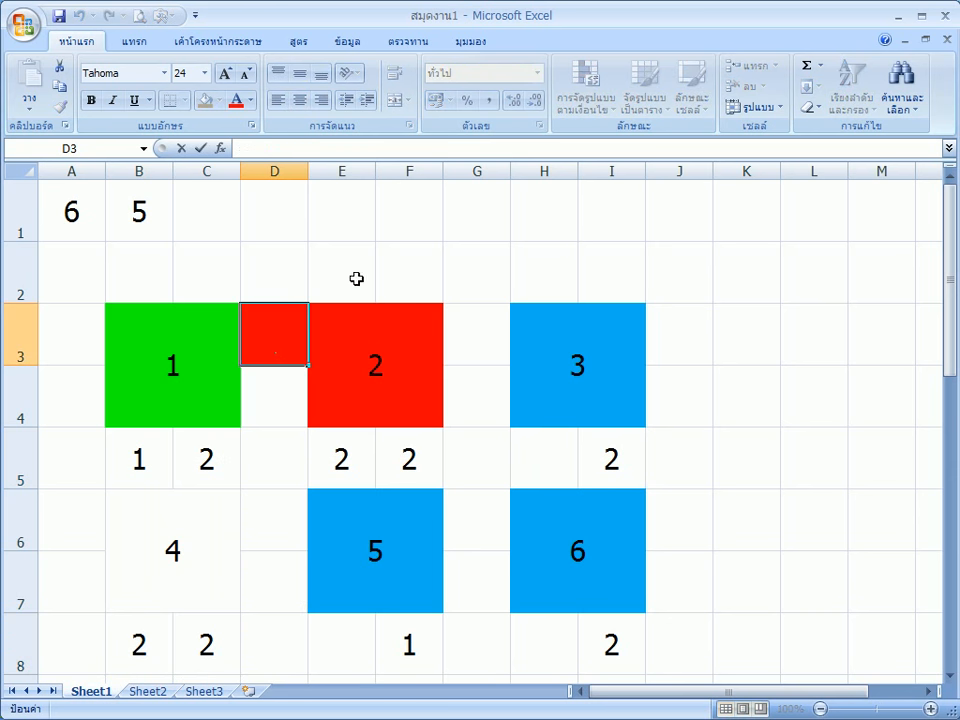
key("ctrl+Return")
left_click(590, 110)
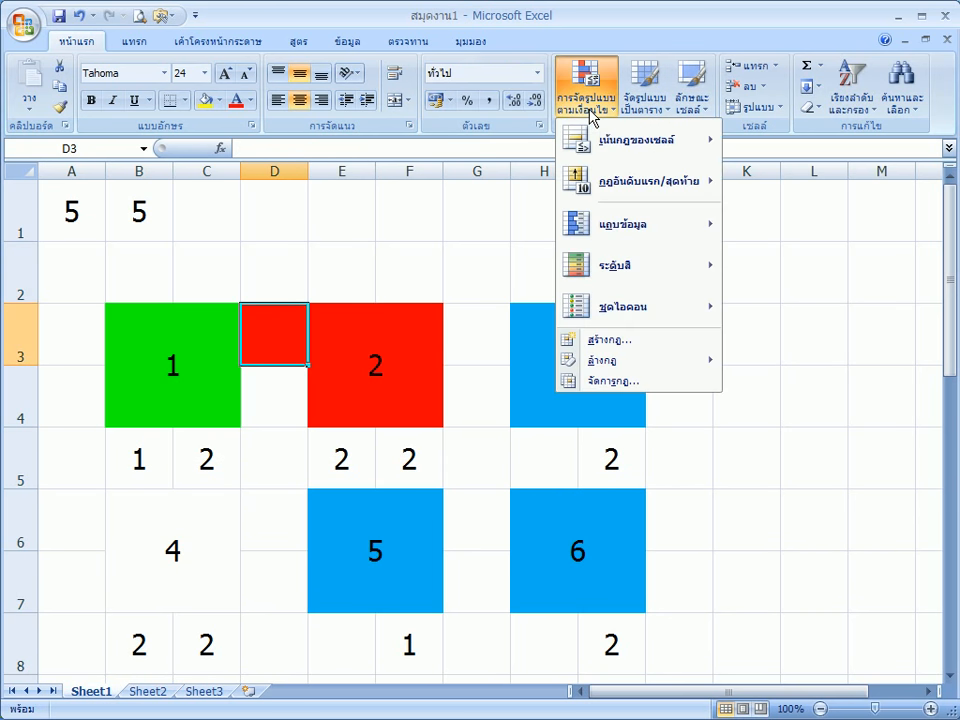
mouse_move(703, 368)
left_click(746, 362)
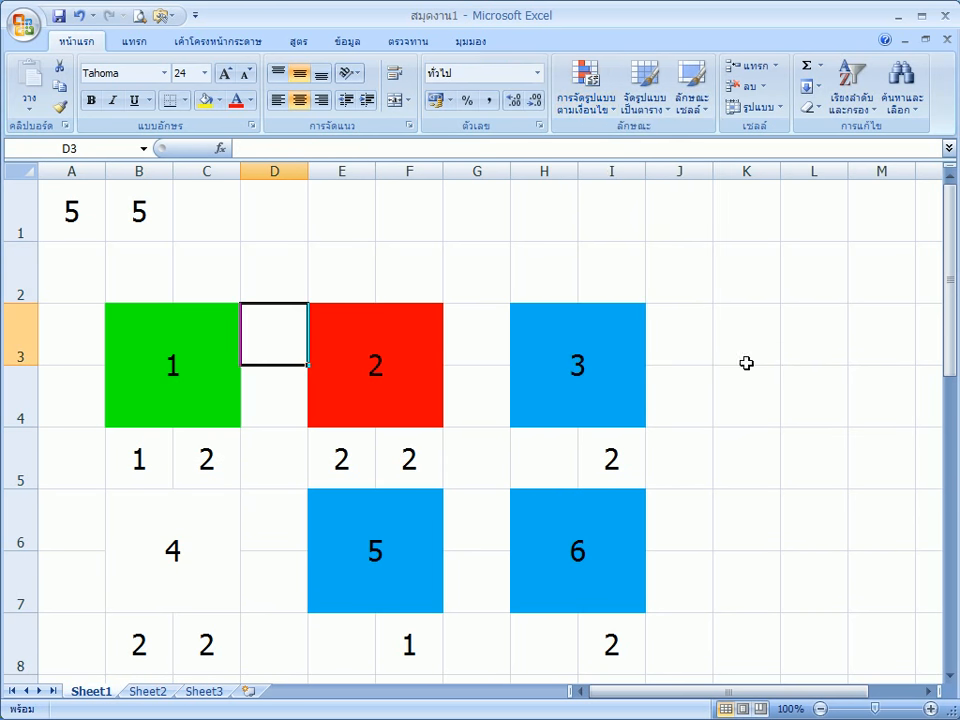
double_click(138, 577)
left_click(272, 563)
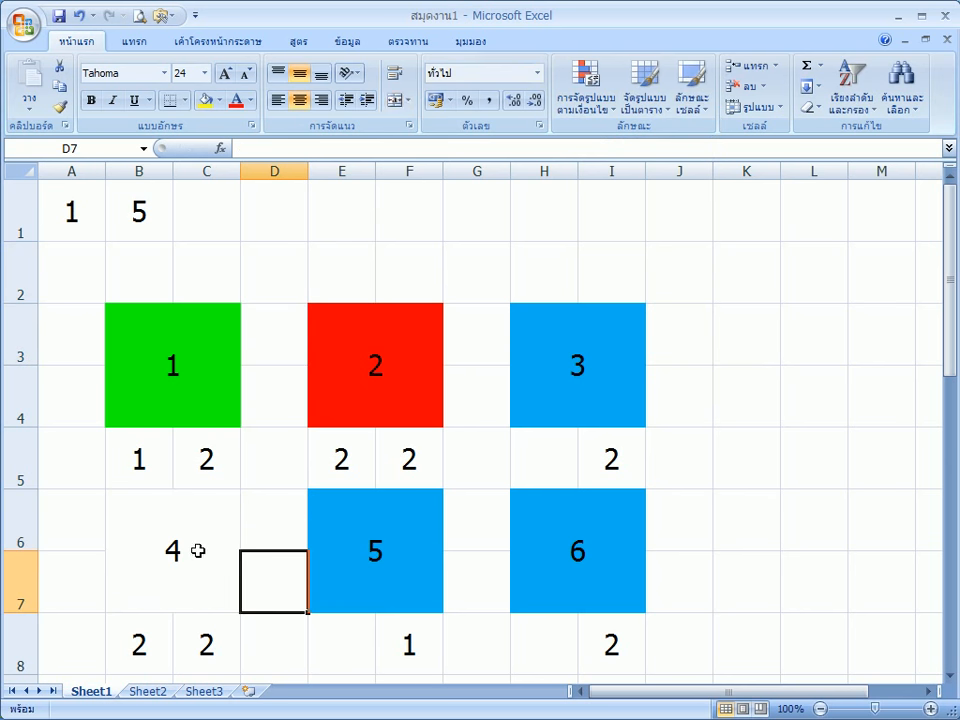
double_click(199, 551)
left_click(274, 529)
Create a formula-based conditional formatting rule for merged cell B6 with the condition =$B$8=2.
left_click(210, 553)
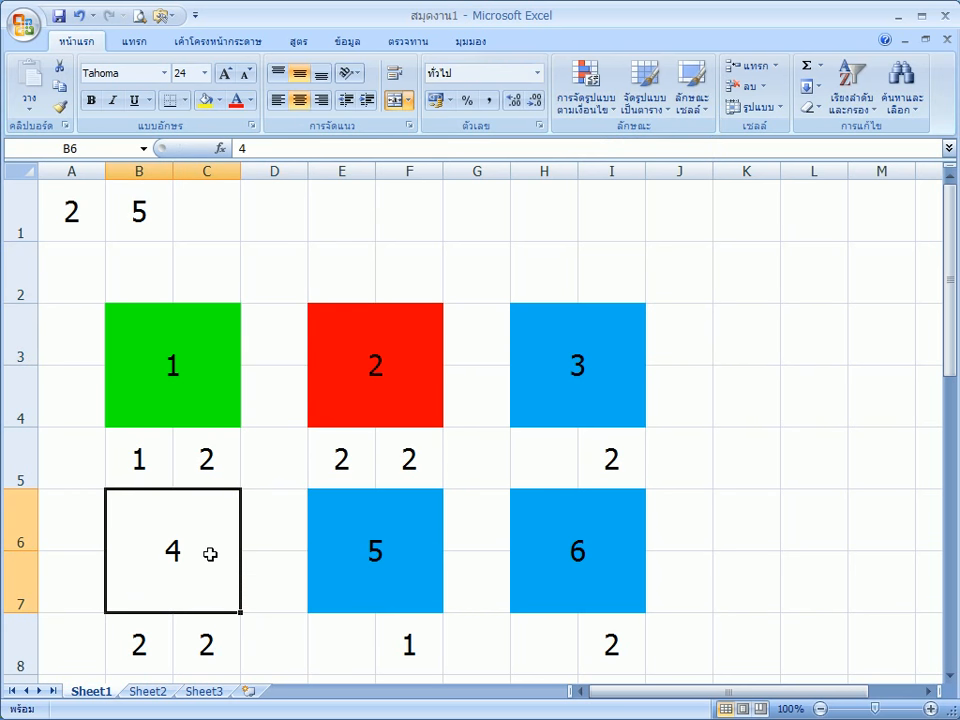
left_click(585, 100)
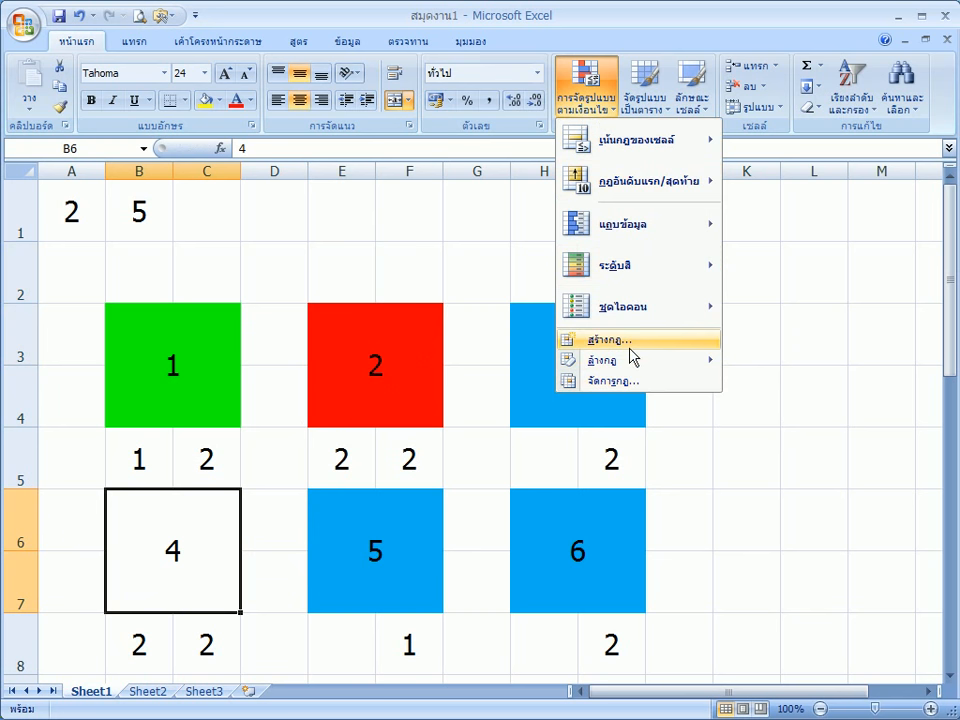
left_click(612, 340)
left_click(183, 153)
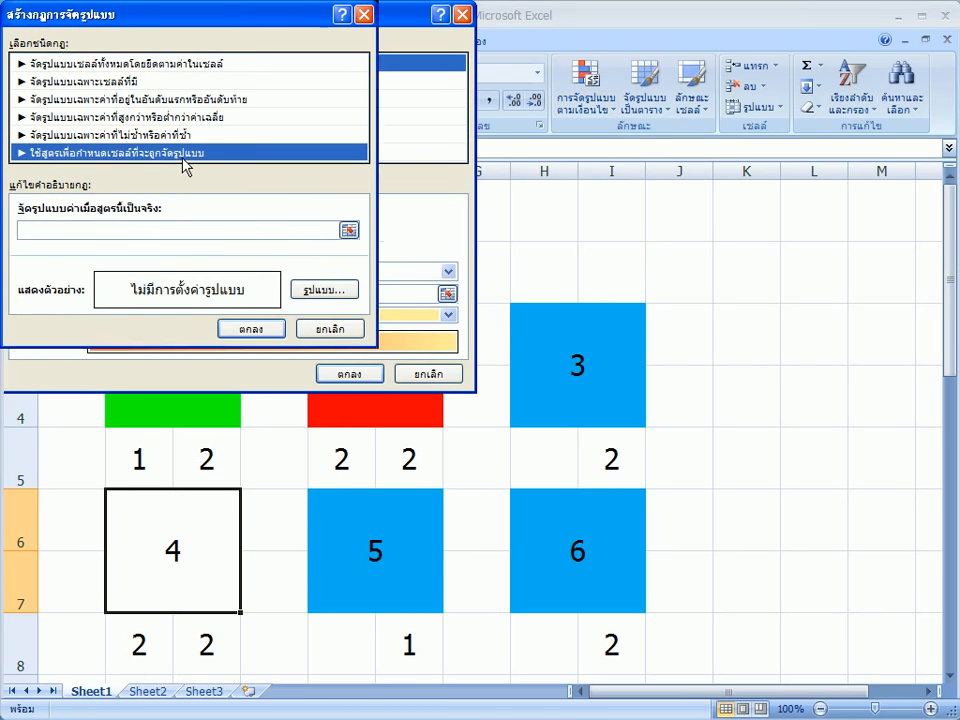
left_click(349, 230)
left_click(129, 649)
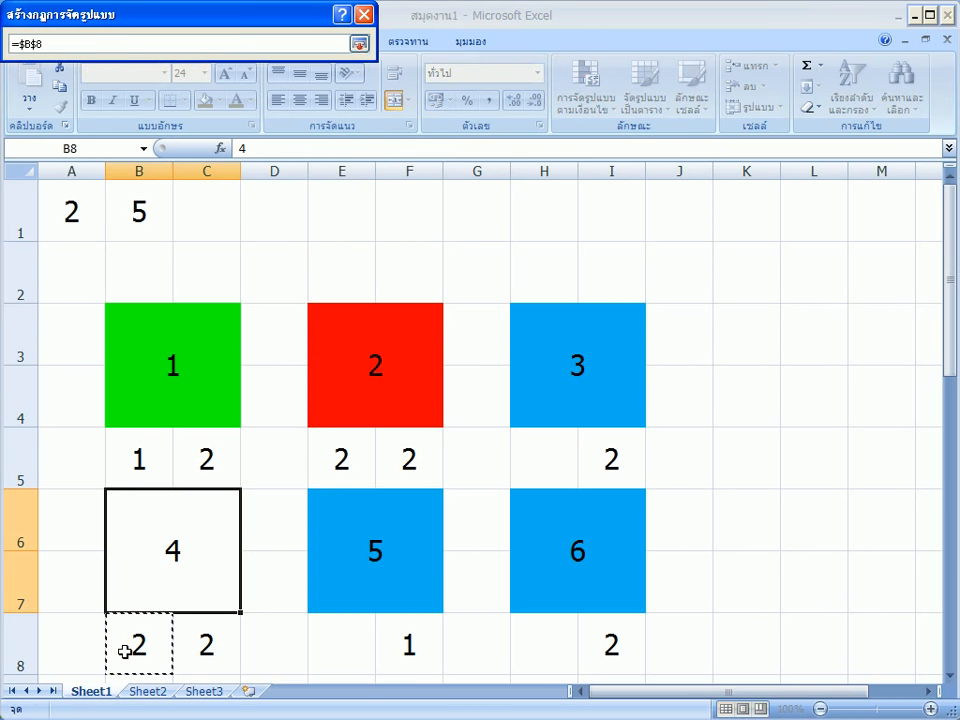
type("=")
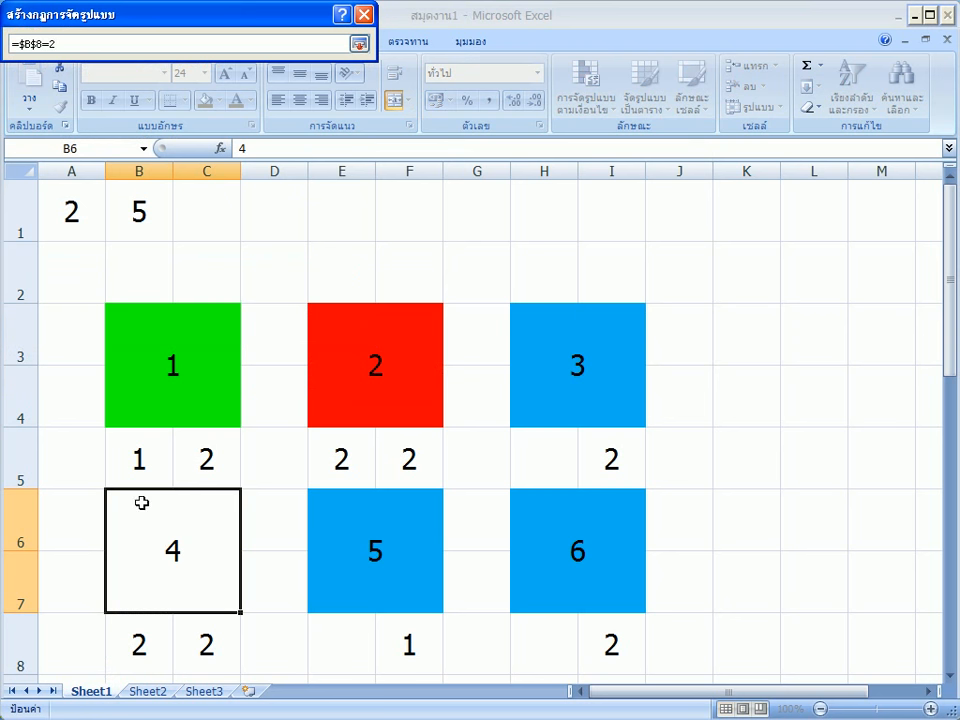
type("2")
left_click(358, 43)
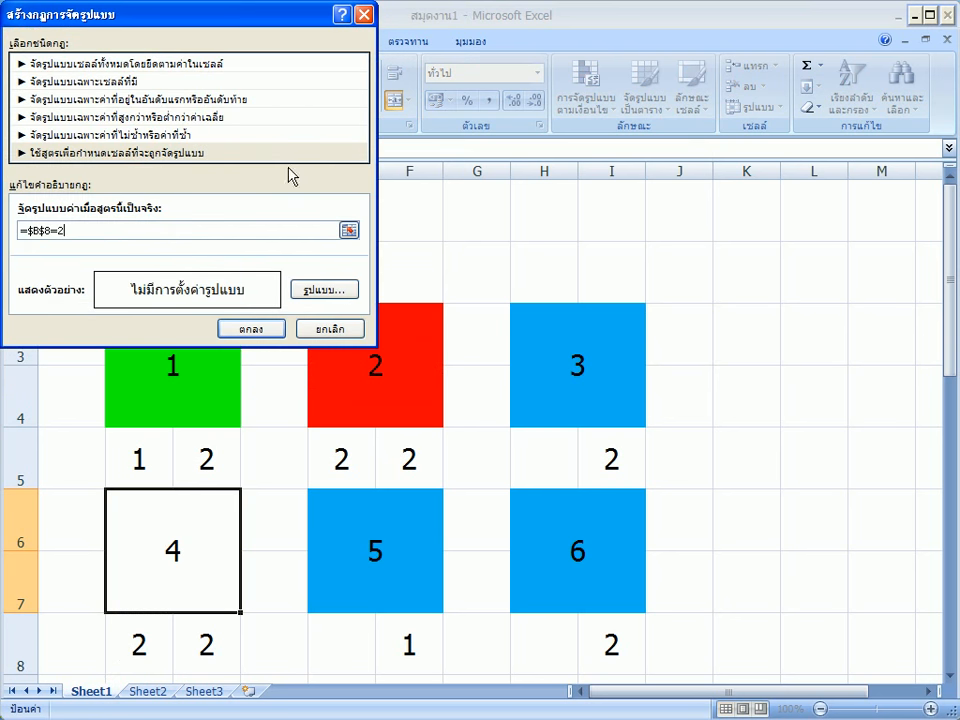
Open the fill formatting of the =$B$8=2 rule for B6.
left_click(322, 291)
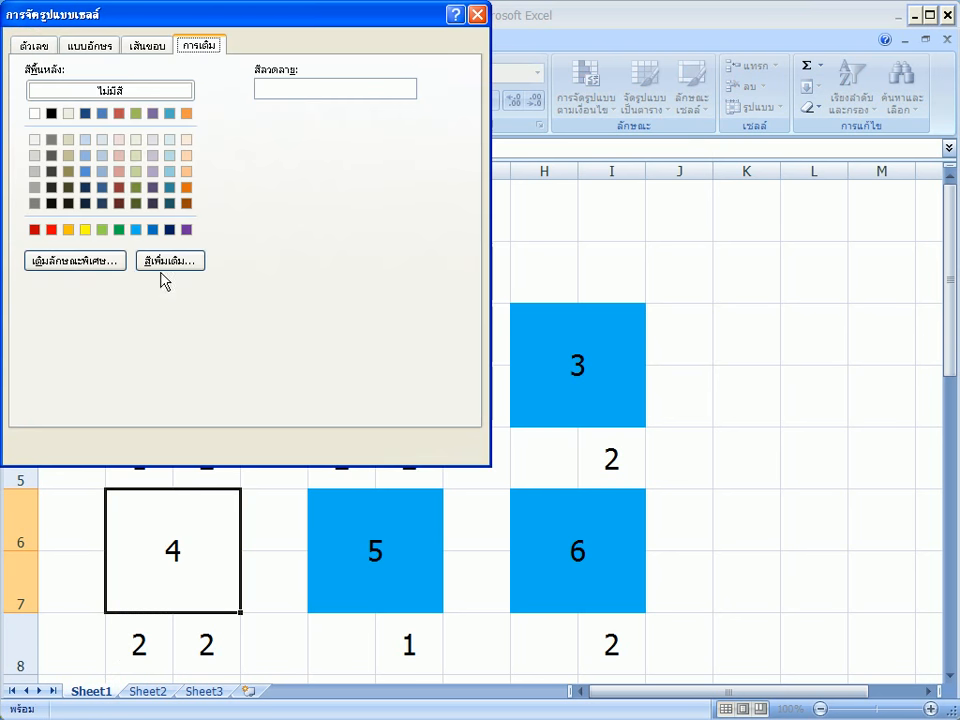
Create a formula-based formatting rule for box 4 with =$B$8=2 and a standard red fill.
left_click(52, 230)
left_click(394, 451)
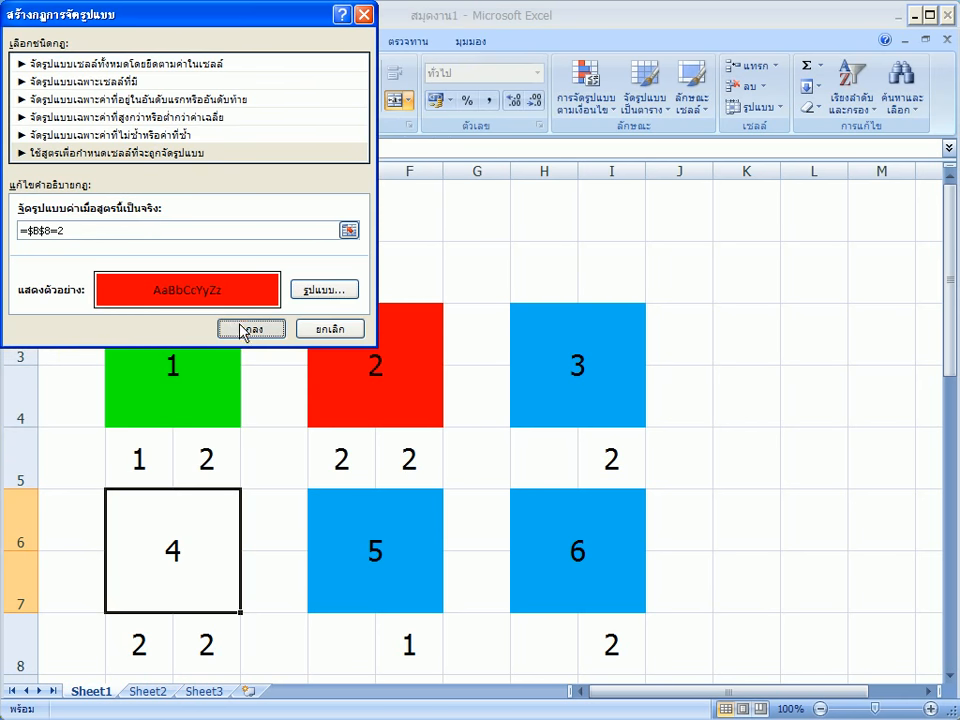
left_click(246, 329)
Test box 4's colour rules by entering 0, 1 and finally 2 in cell B8.
left_click(171, 638)
type("0")
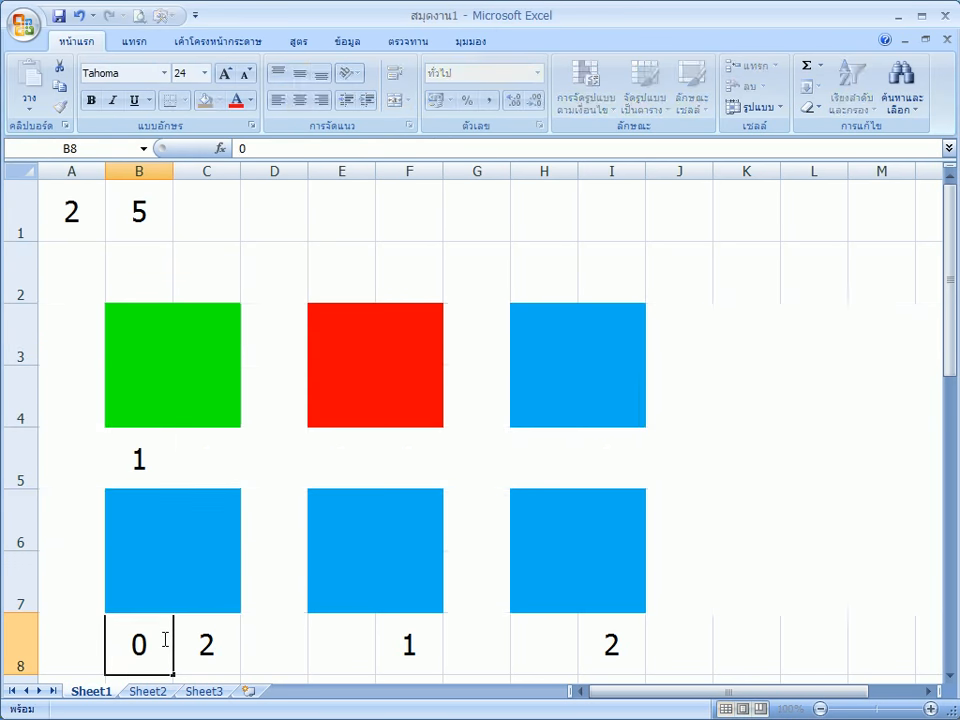
key("Return")
left_click(141, 565)
type("1")
key("Return")
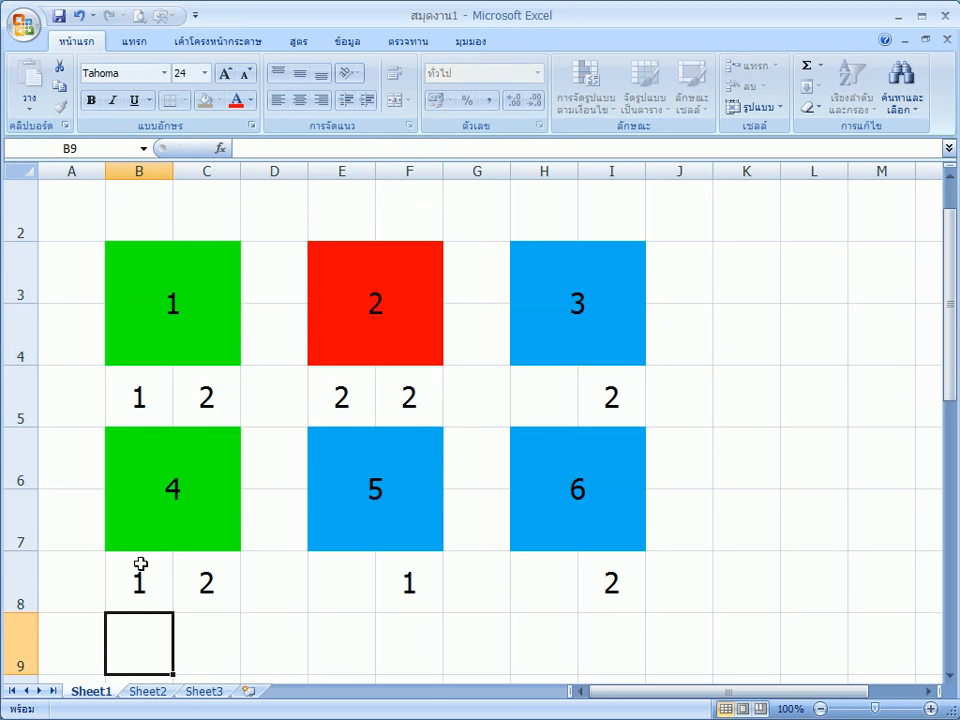
left_click(141, 565)
type("2")
key("Return")
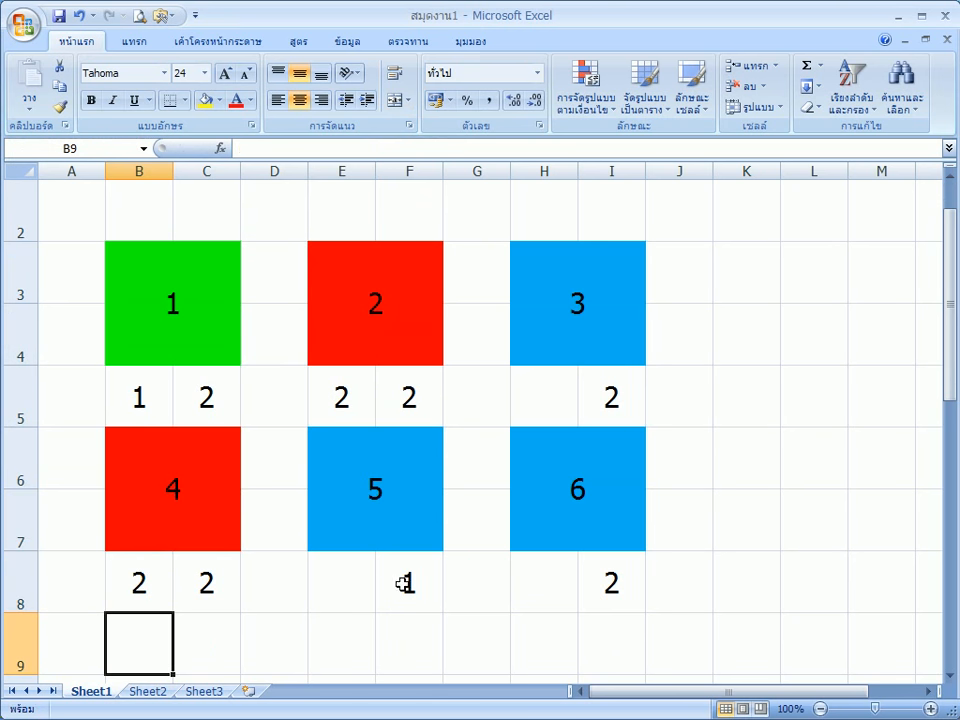
Test box 5's colour rules by entering 1 and finally 2 in cell E8.
left_click(368, 575)
type("1")
key("Return")
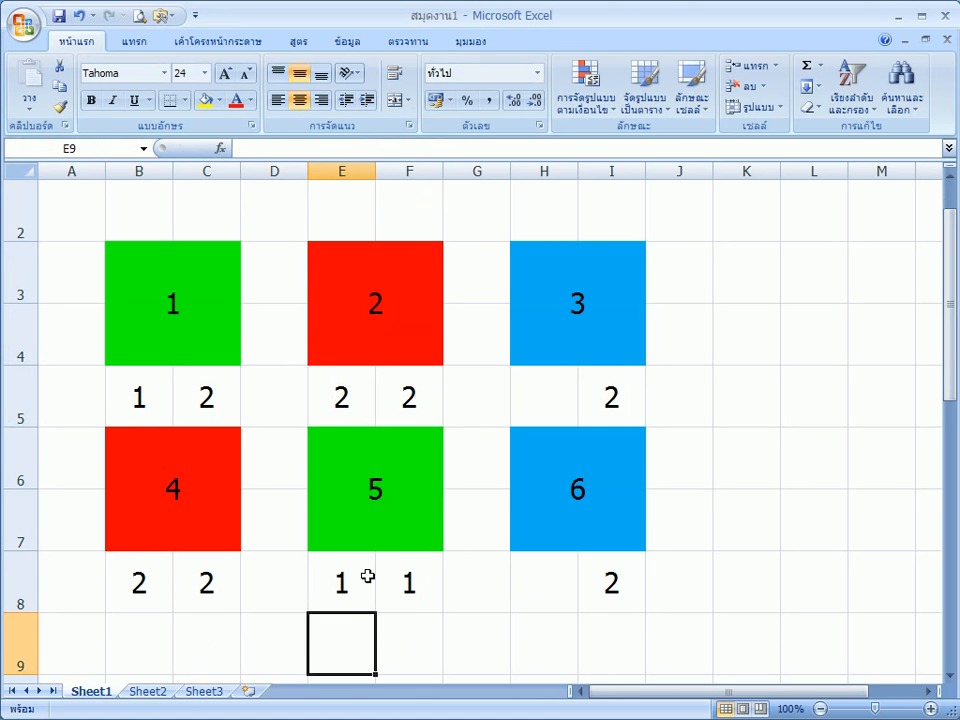
left_click(368, 575)
type("2")
key("Return")
Test box 6's colour rules by entering 1 and finally 2 in cell H8.
key("Right")
key("Right")
key("Right")
key("Up")
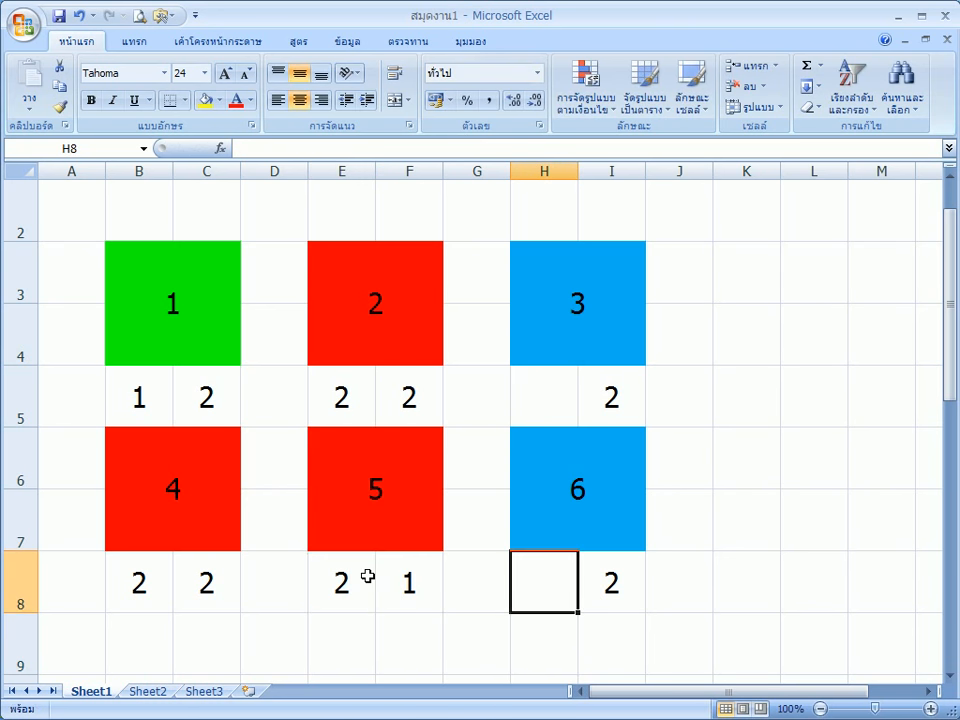
type("1")
key("Return")
key("Up")
type("2")
key("Return")
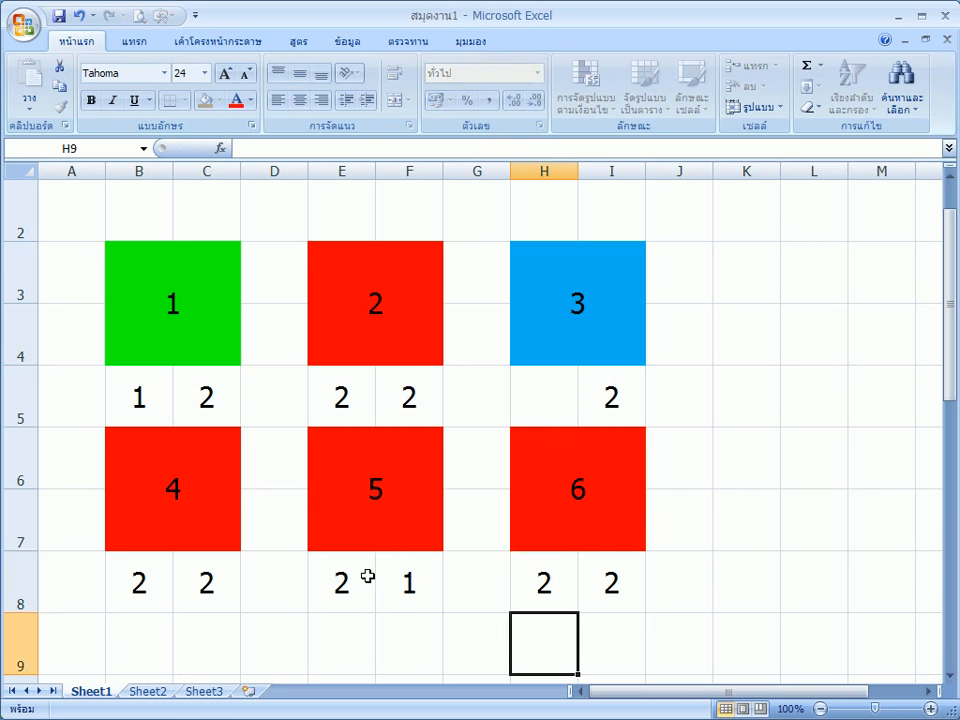
Test box 3's colour rules by entering 1 and finally 2 in cell H5.
key("Up")
key("Up")
key("Up")
type("1")
key("Return")
key("Up")
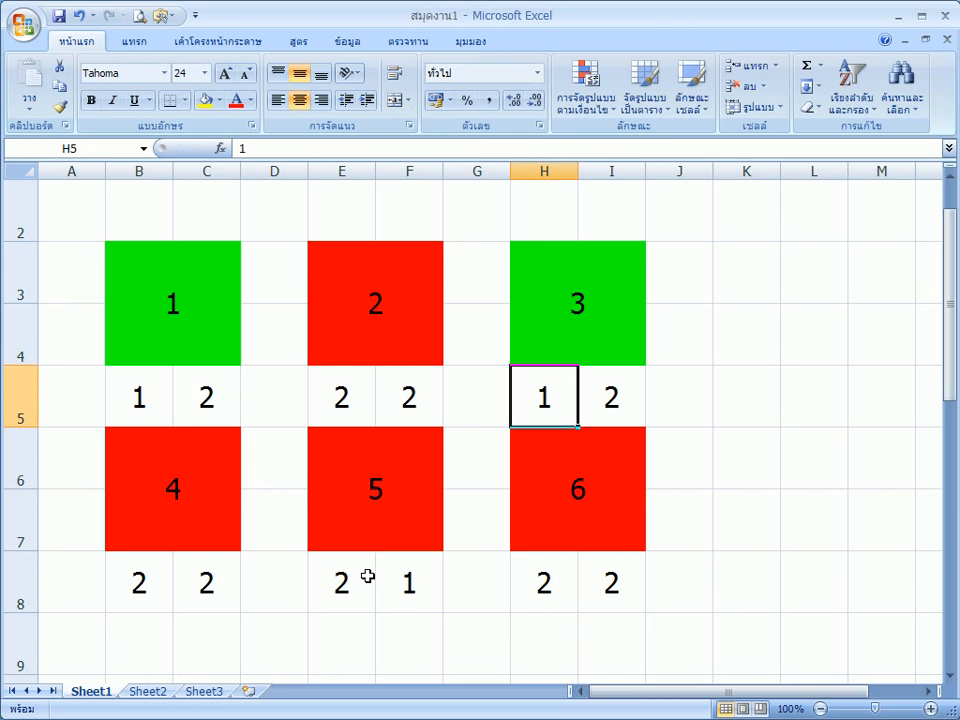
type("2")
key("Return")
Test box 2's colour rules by entering 1 and finally 0 in cell E5.
key("Up")
key("Left")
key("Left")
key("Left")
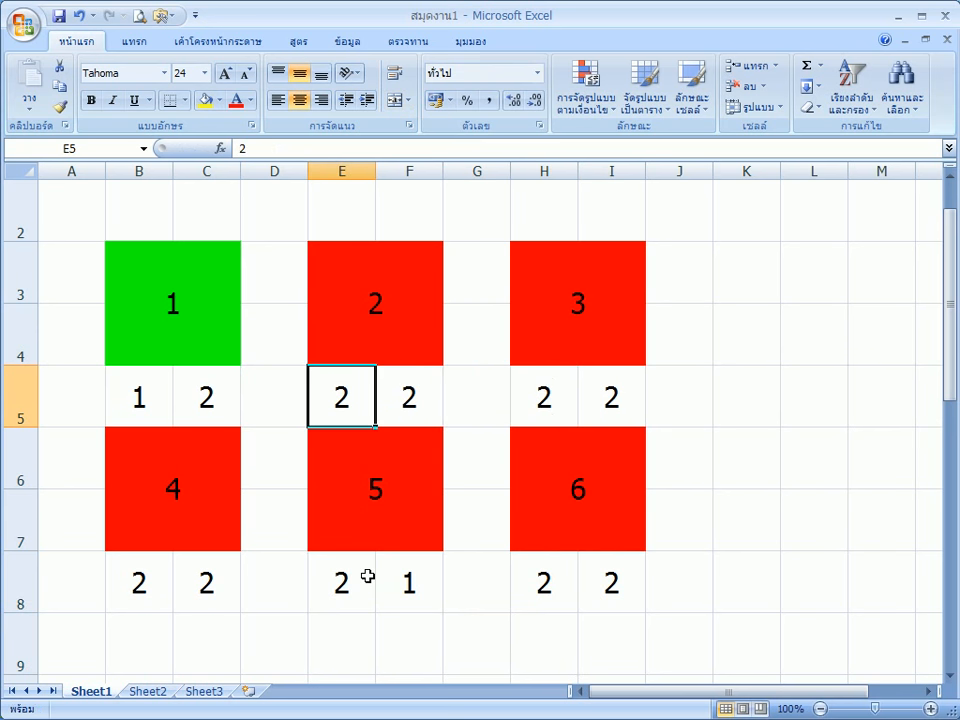
type("1")
key("Return")
key("Up")
type("0")
key("Return")
key("Up")
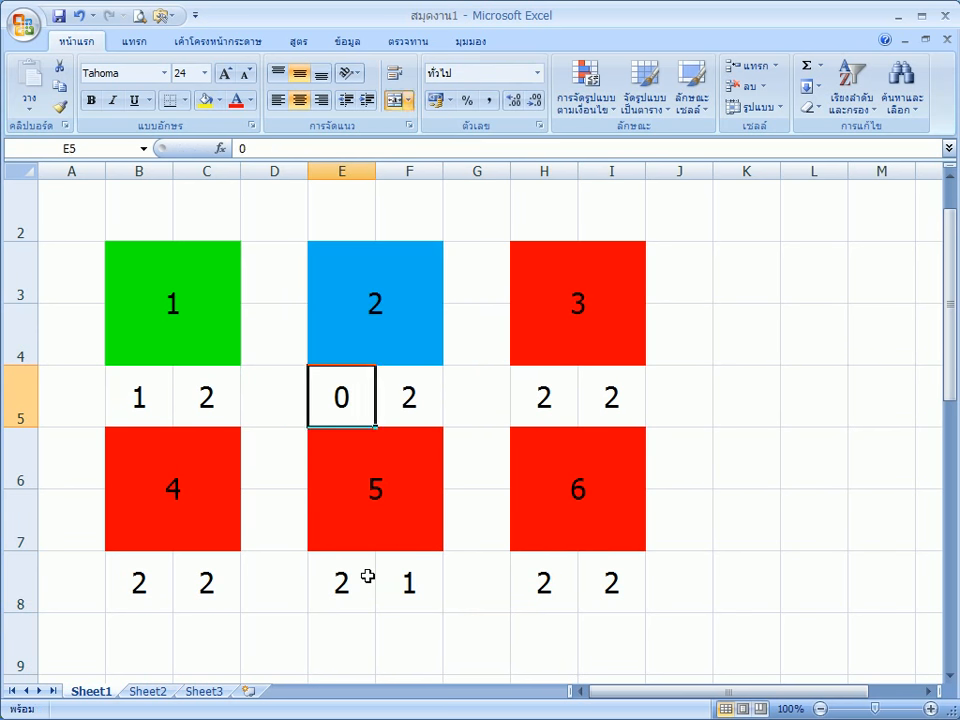
Test box 1's colour rules by entering 0 and finally 2 in cell B5.
key("Left")
key("Left")
key("Left")
type("0")
key("Return")
key("Up")
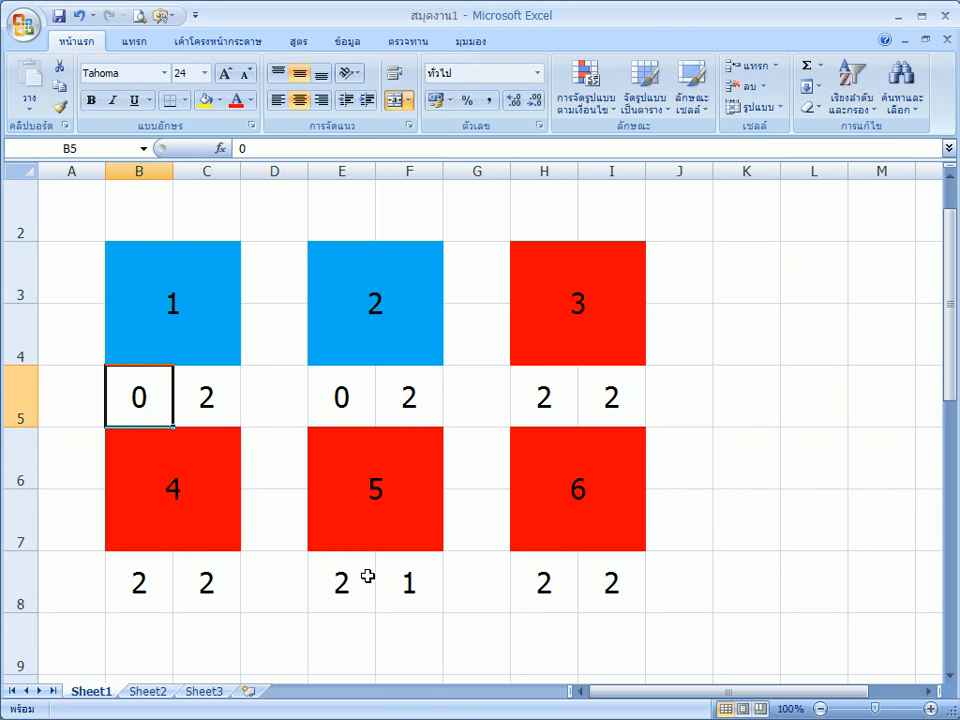
type("2")
key("Return")
key("Up")
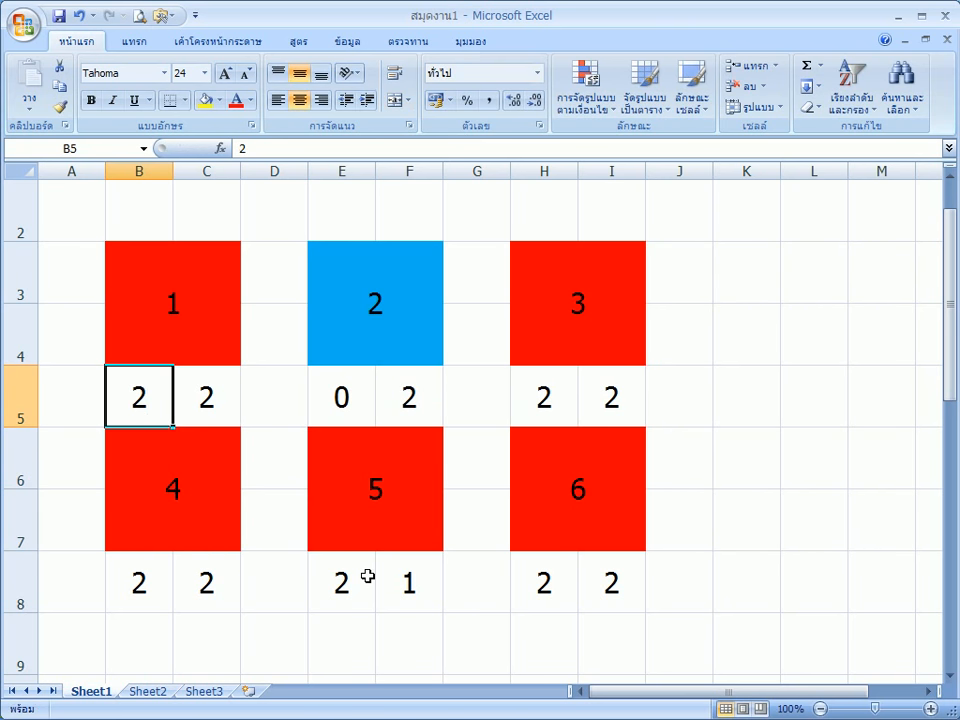
Set cell E5 under box 2 to 2.
left_click(341, 398)
type("2")
key("Return")
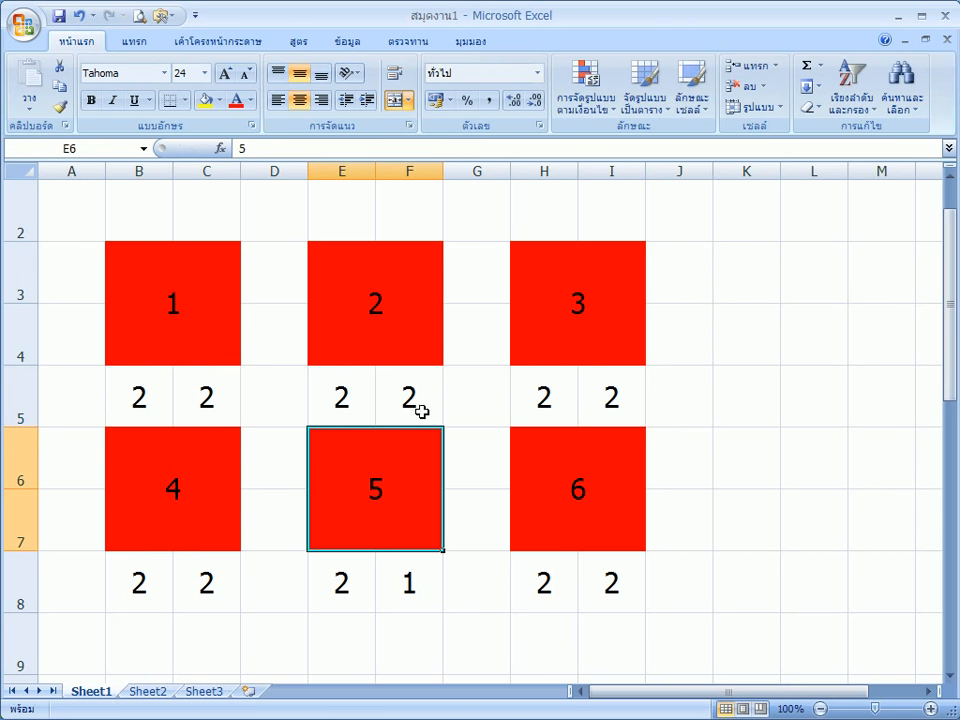
Start recording a macro named สุ่มโจทย์, stored in this workbook.
scroll(380, 474, "up", 1)
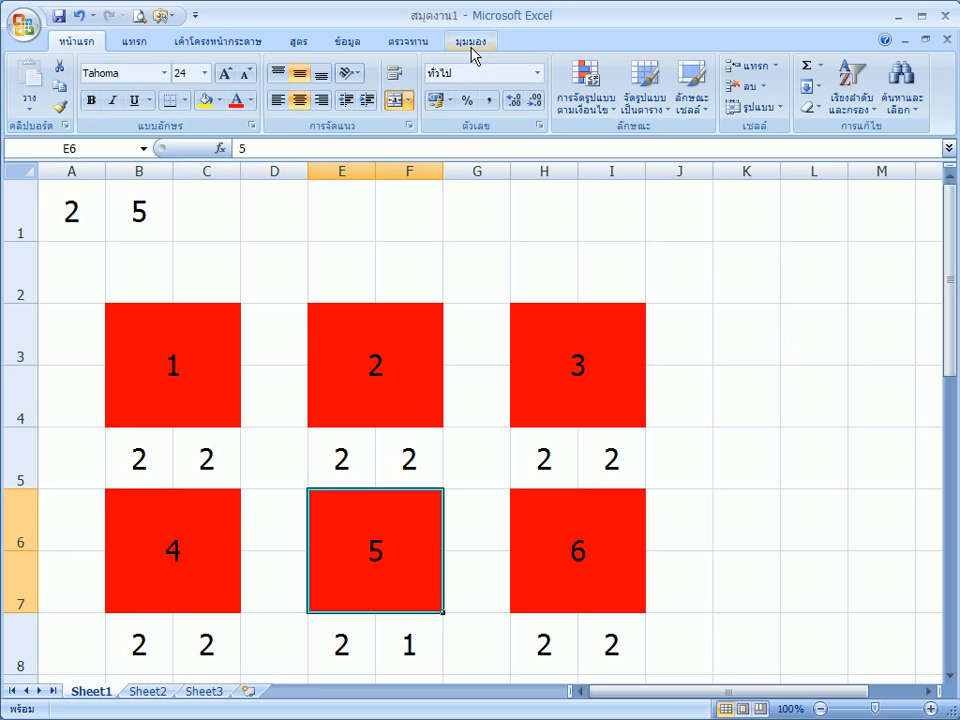
left_click(471, 43)
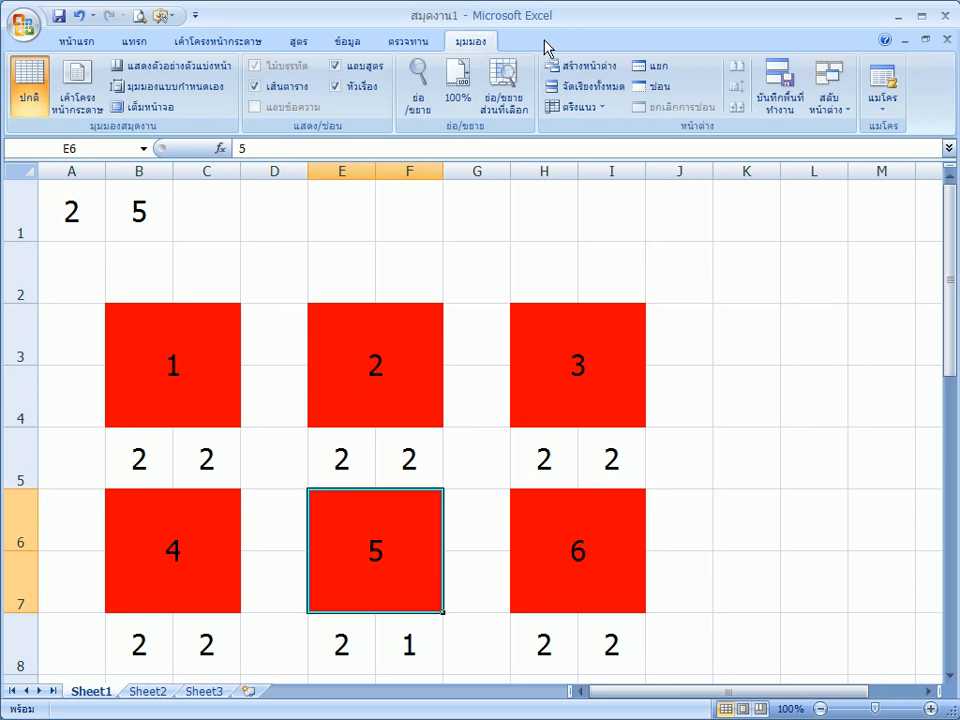
left_click(882, 120)
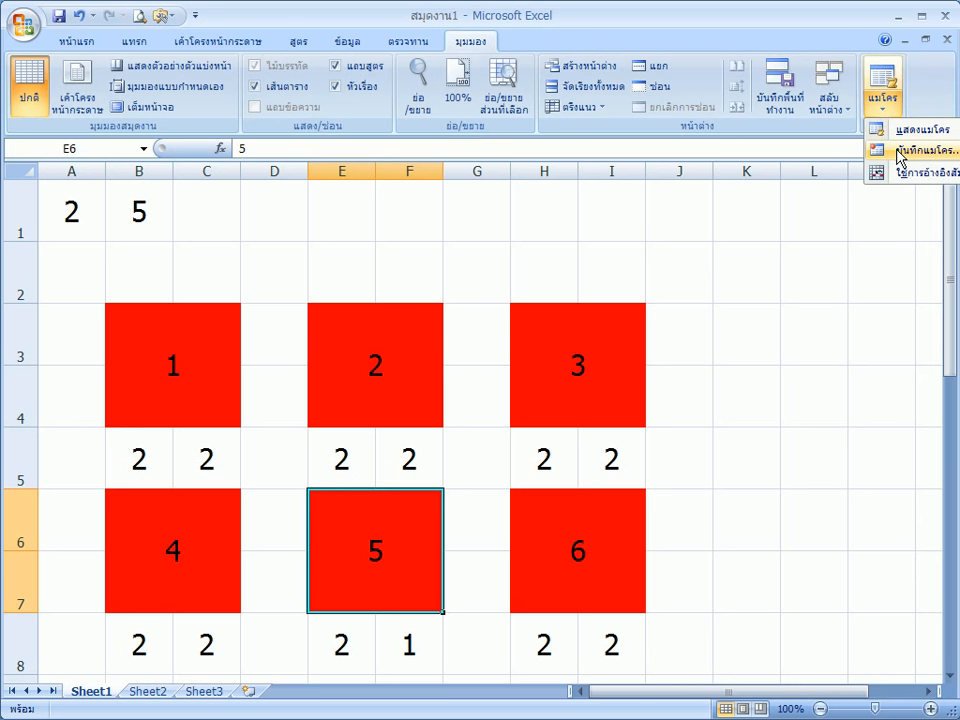
left_click(899, 152)
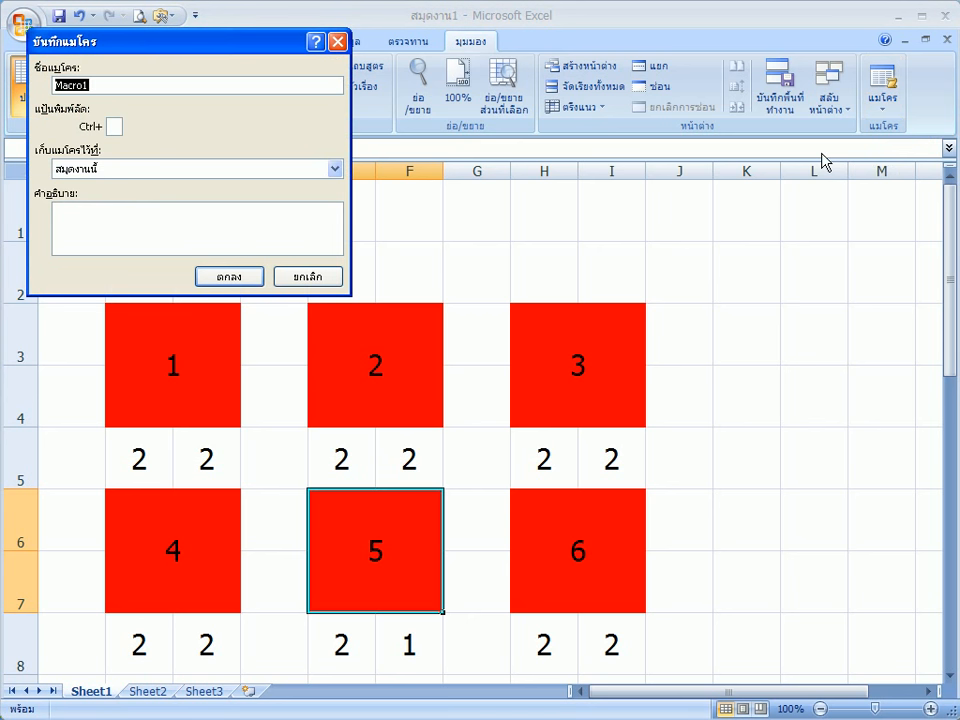
key("BackSpace")
left_click(245, 276)
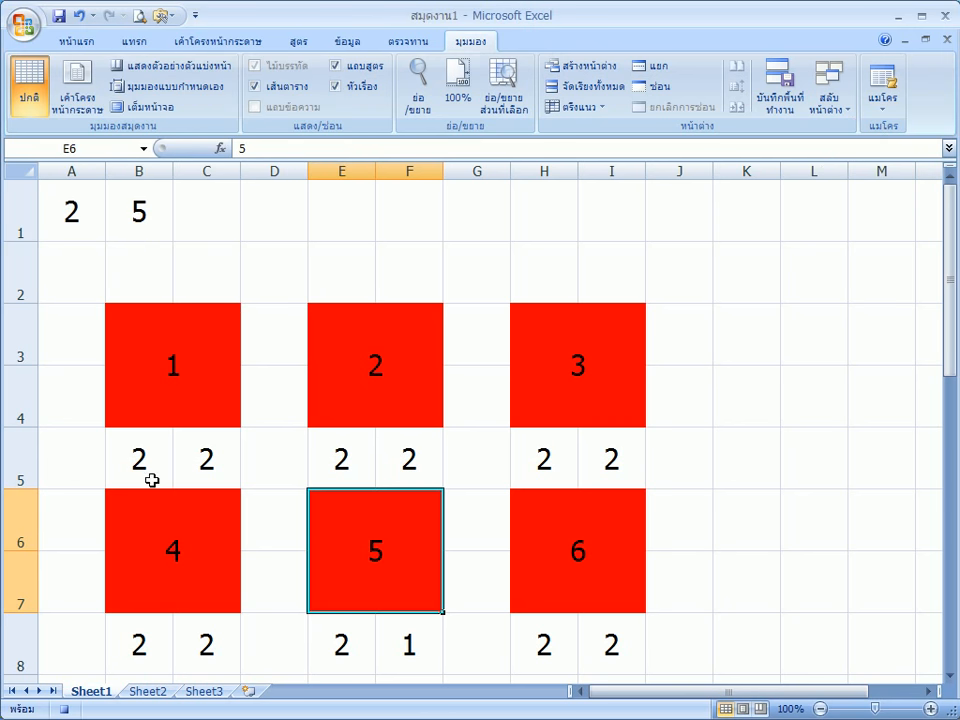
Clear the answer cells B5, E5 and H5 under boxes 1 to 3 while the macro records.
left_click(149, 473)
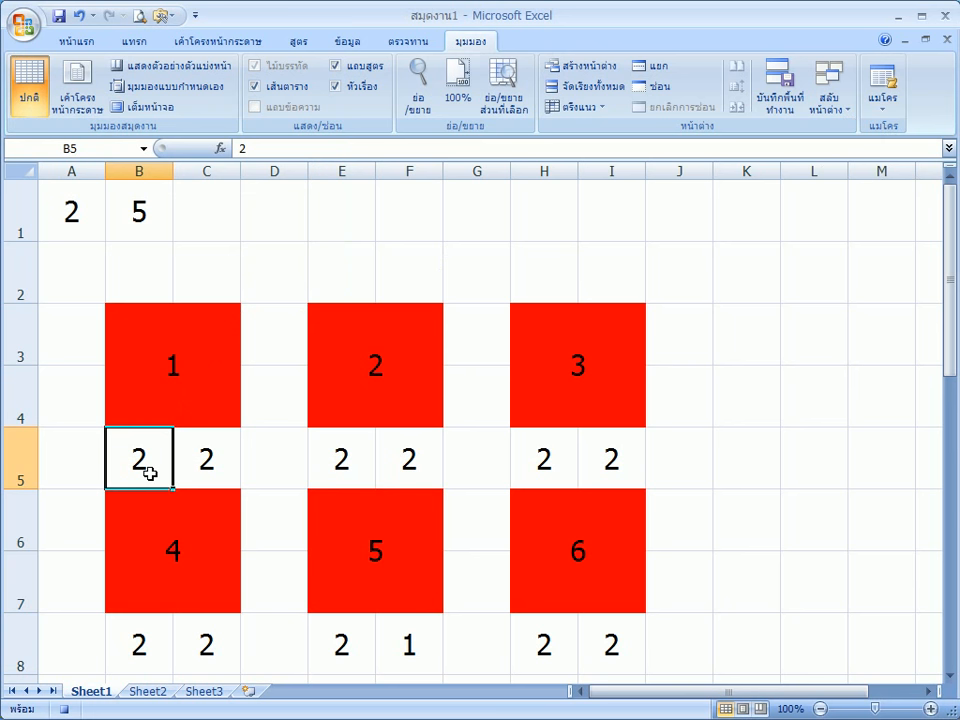
key("Delete")
left_click(331, 461)
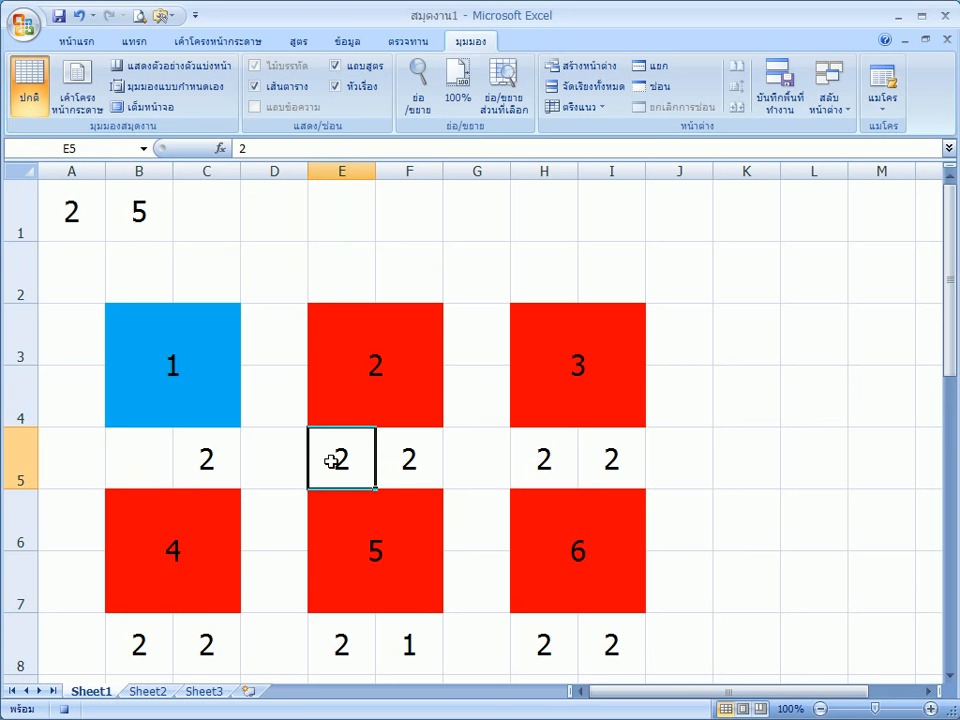
key("BackSpace")
key("Return")
left_click(331, 461)
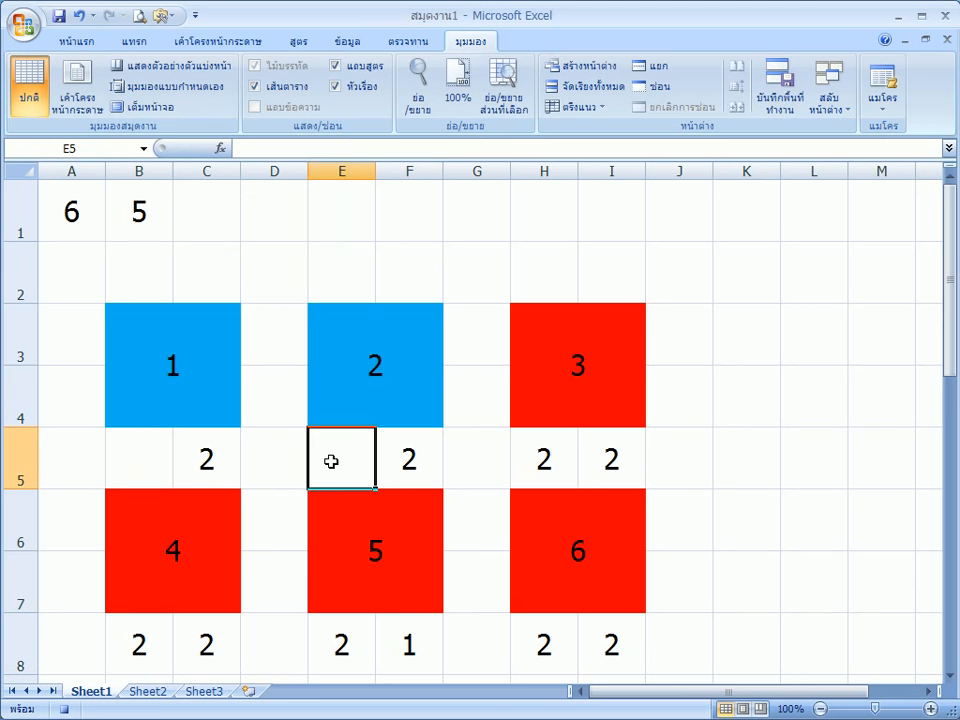
left_click(568, 455)
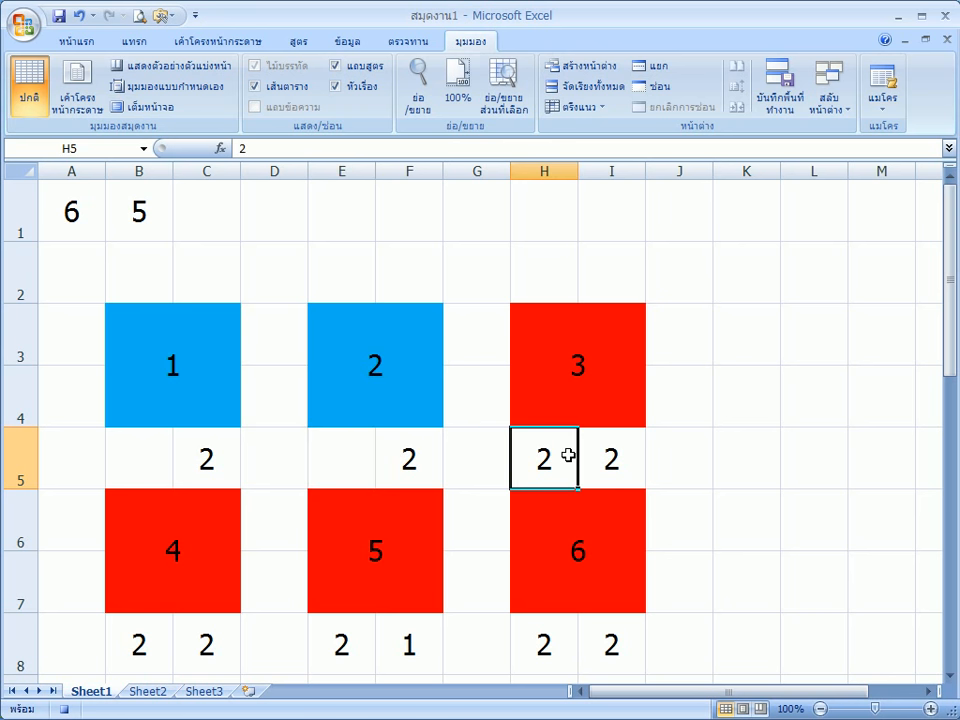
key("Delete")
Clear the answer cells B8, E8 and H8 under boxes 4 to 6.
left_click(114, 649)
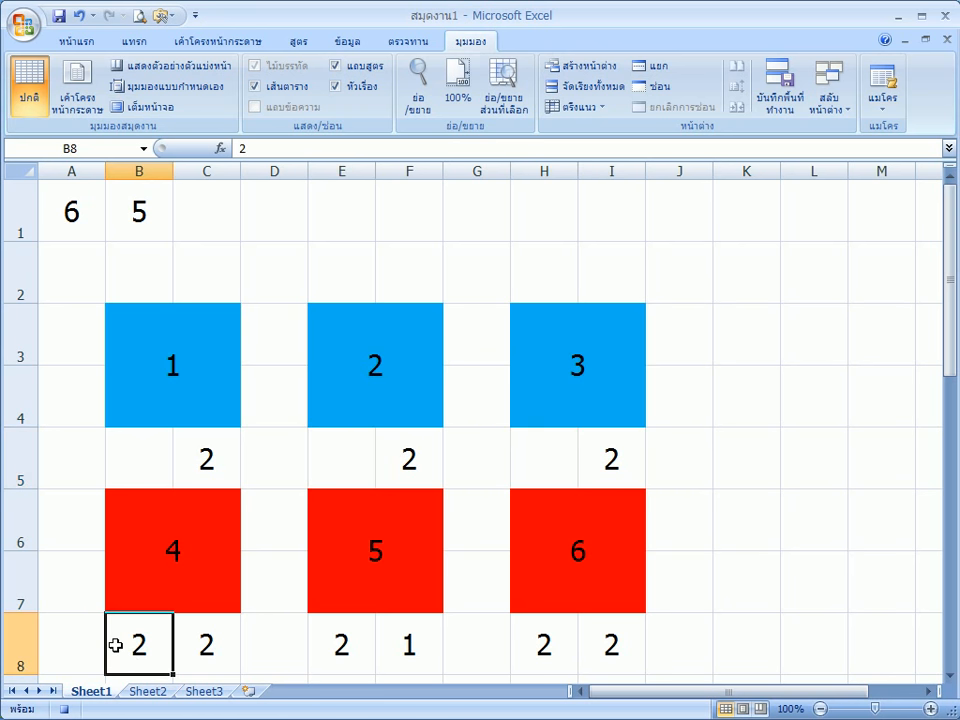
key("Delete")
left_click(328, 639)
key("Delete")
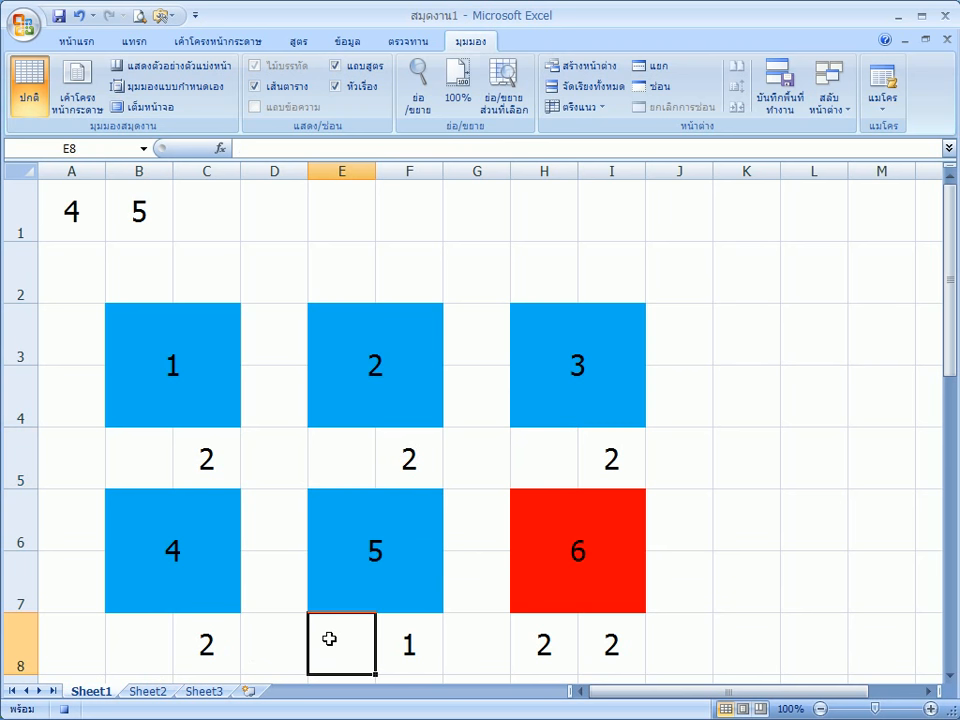
left_click(554, 645)
key("Delete")
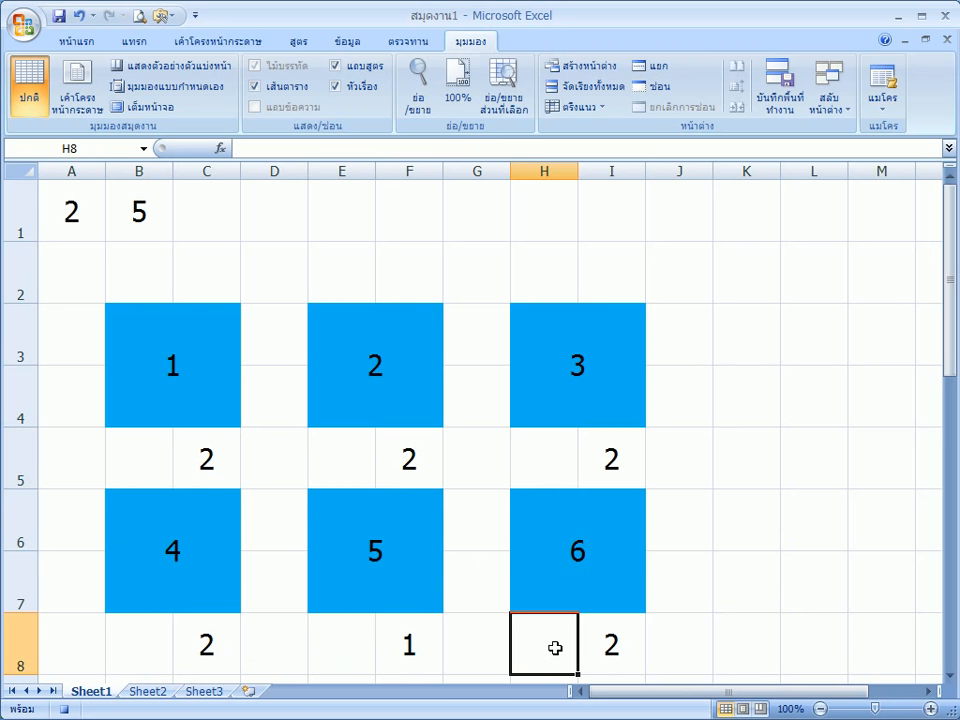
Copy the random number from A1 into B1 as values only, select box 1 and finish the macro recording.
left_click(66, 210)
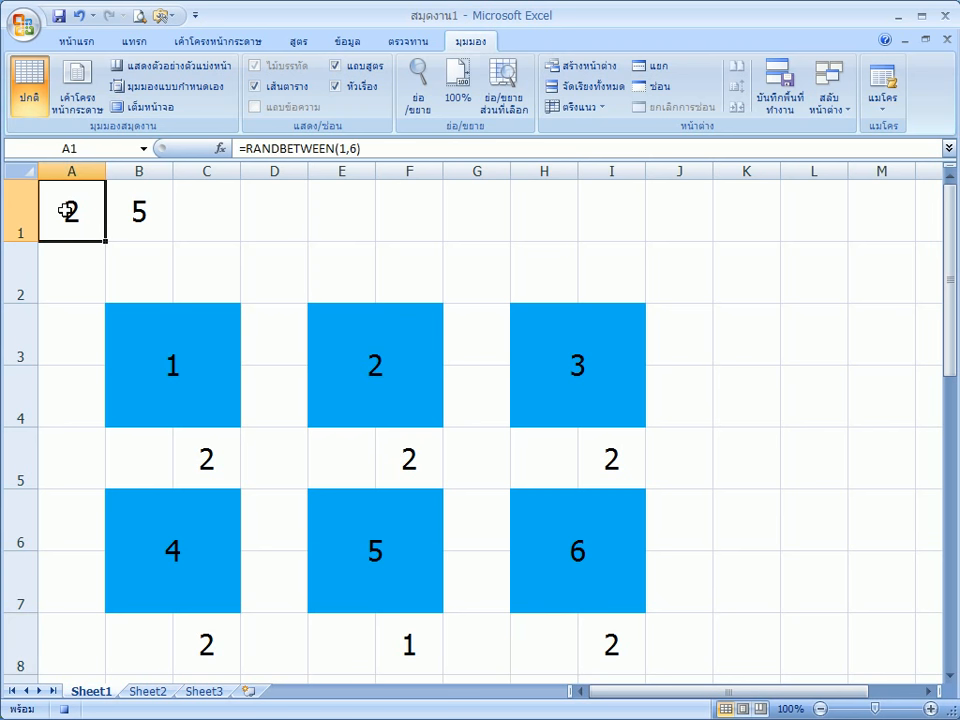
right_click(66, 210)
left_click(100, 240)
left_click(137, 221)
right_click(137, 221)
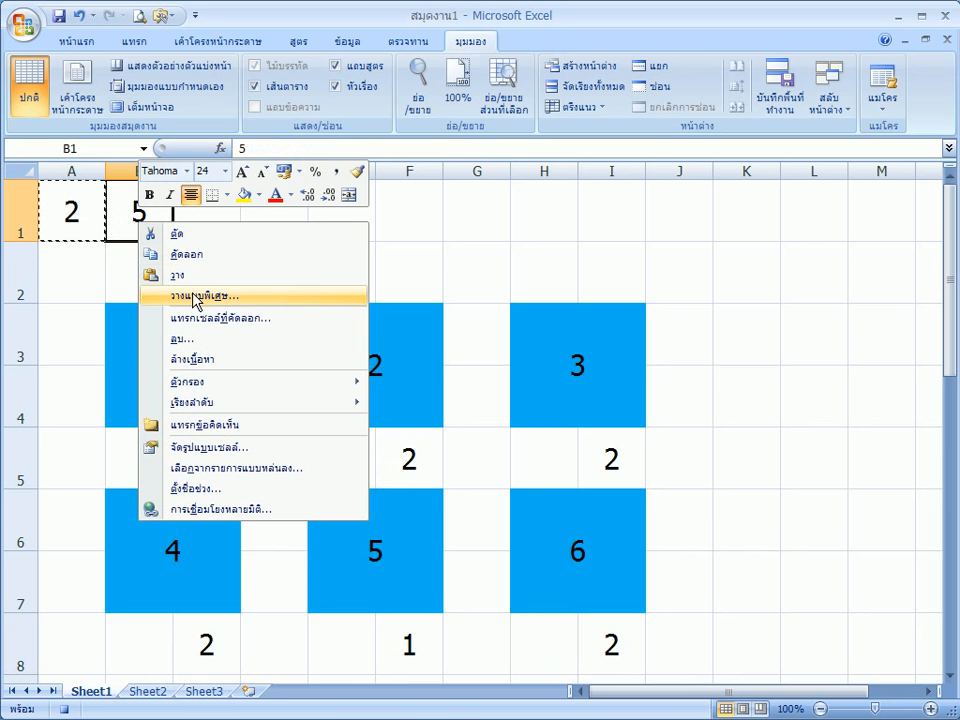
left_click(197, 300)
left_click(55, 220)
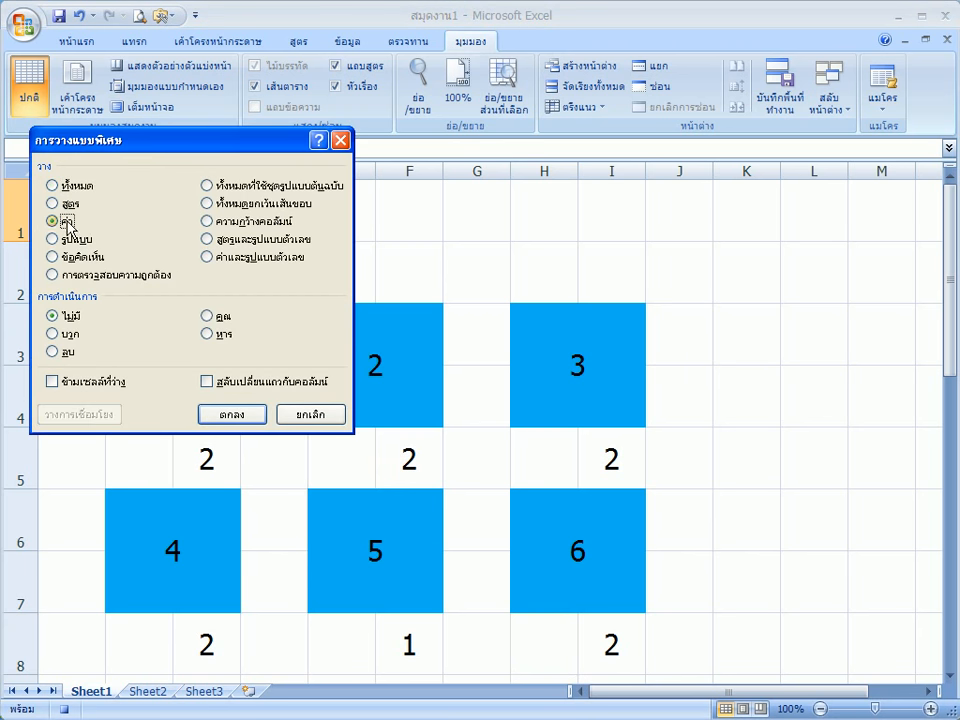
left_click(232, 414)
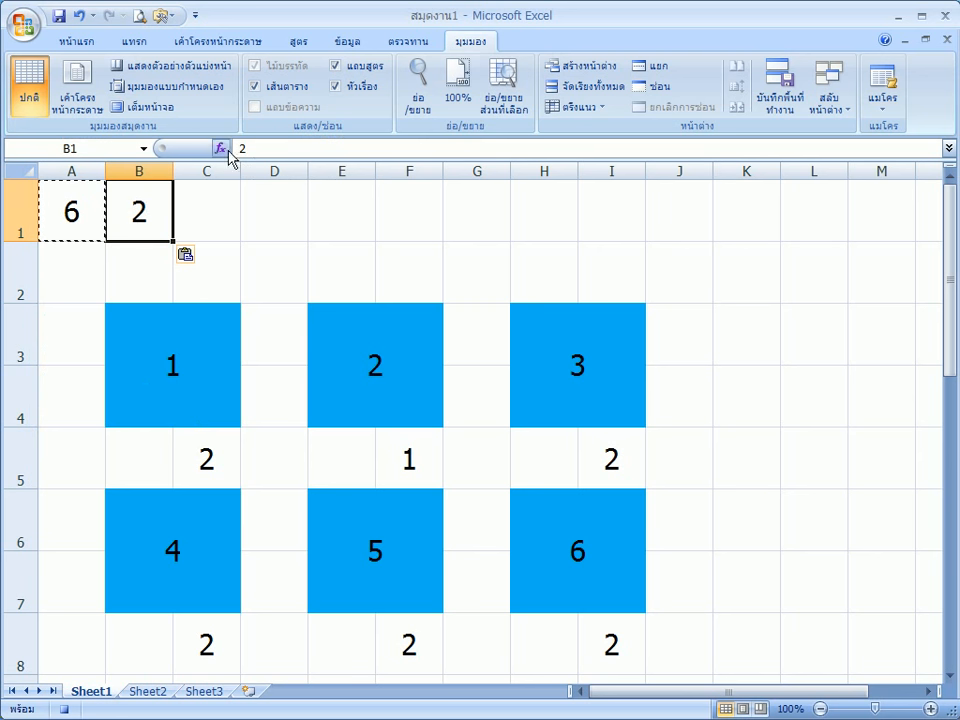
left_click(207, 369)
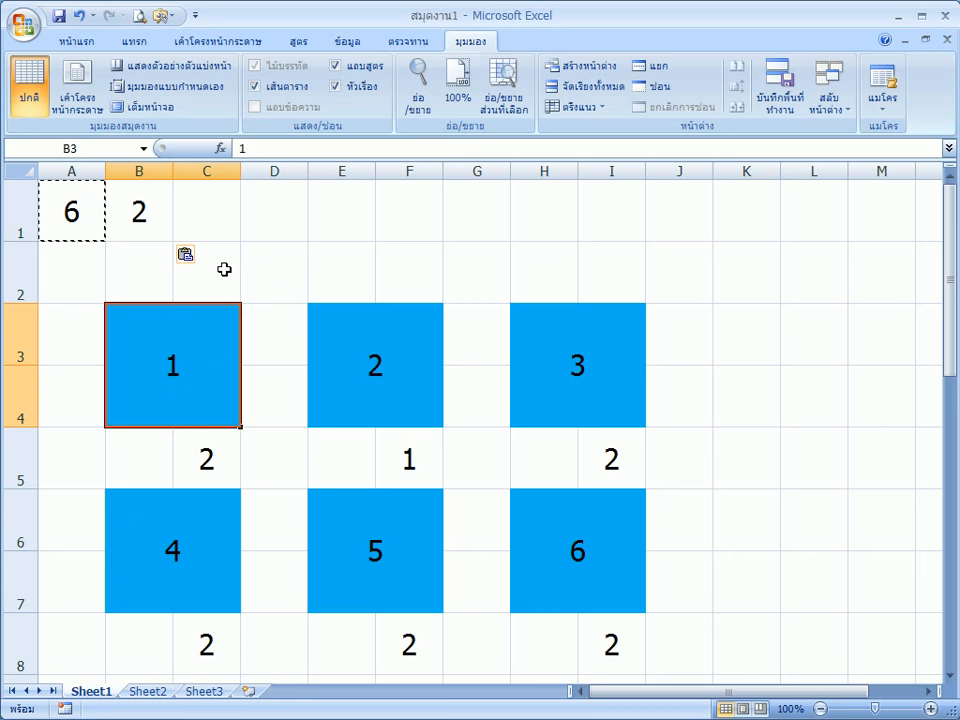
Draw a form-control button across cells B2 to E2 and assign the macro สุ่มโจทย์ to it.
left_click(161, 15)
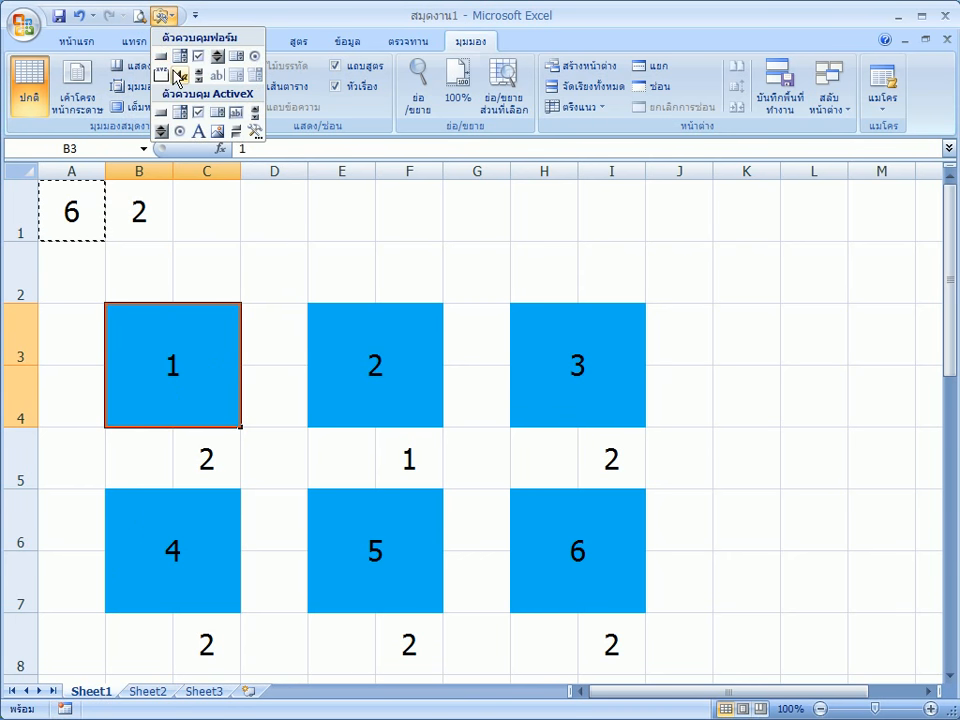
left_click(161, 60)
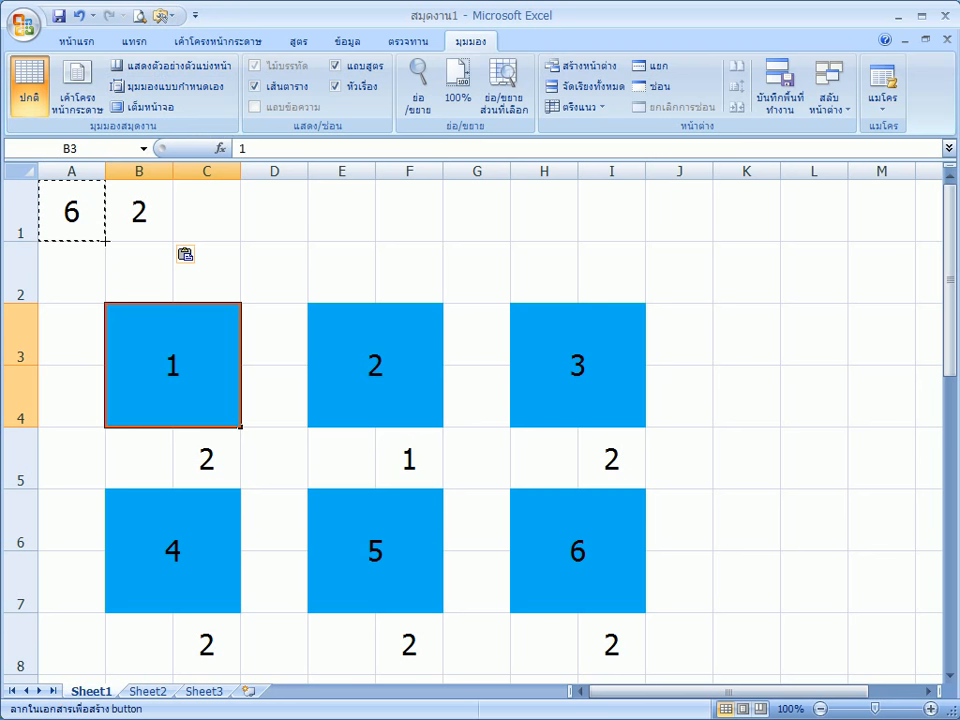
left_click_drag(105, 242, 378, 305)
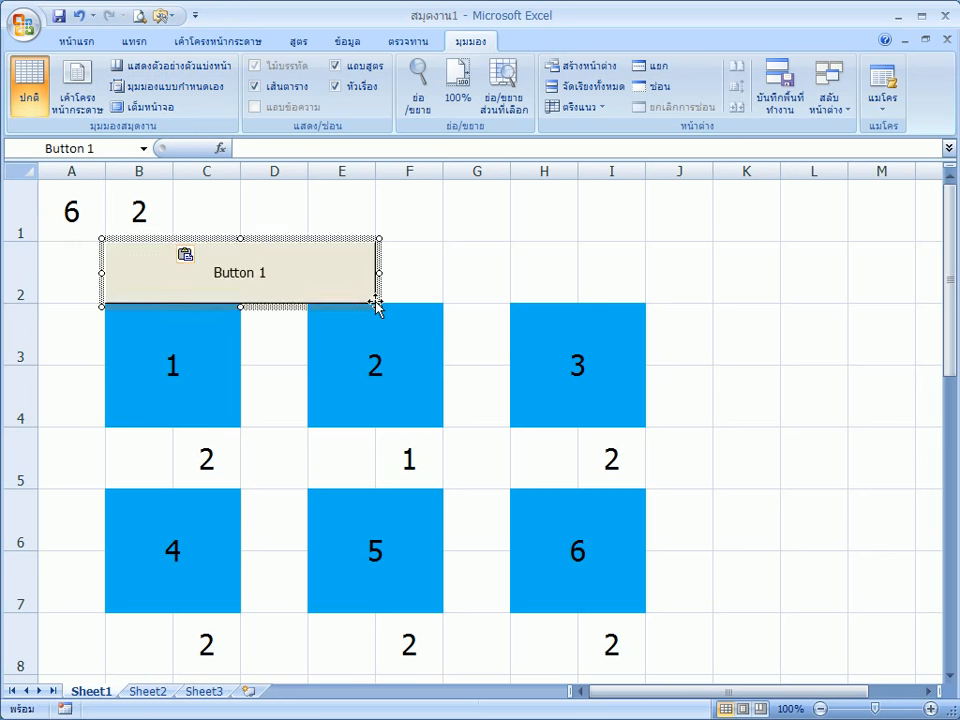
left_click(45, 75)
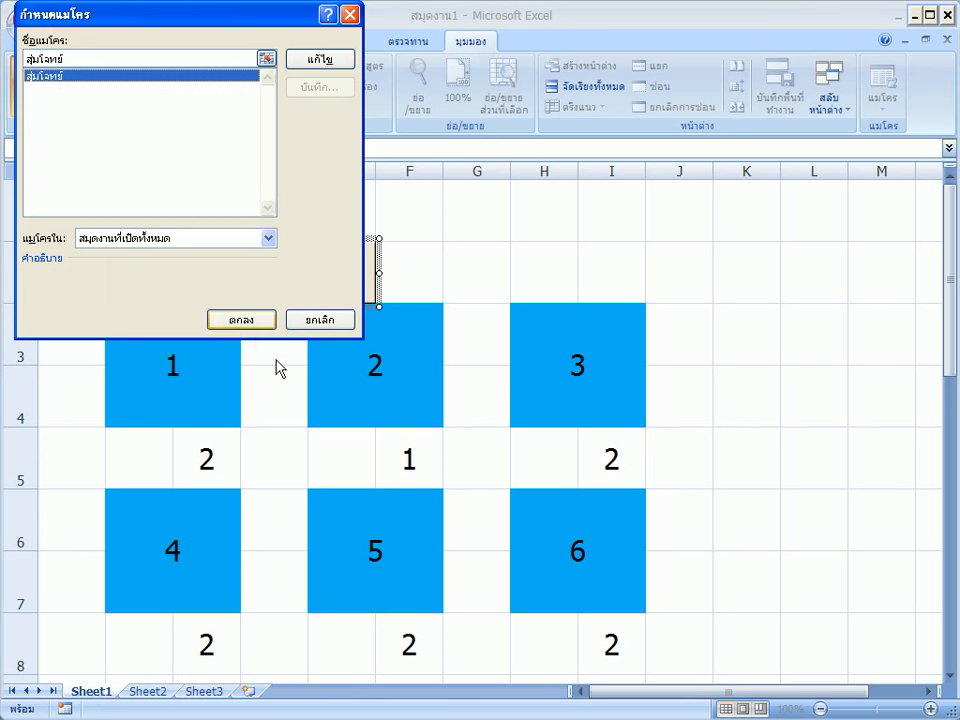
left_click(245, 320)
Label the form-control button "เริ่มเล่น ฉันอยู่ไหน??".
left_click_drag(296, 279, 206, 270)
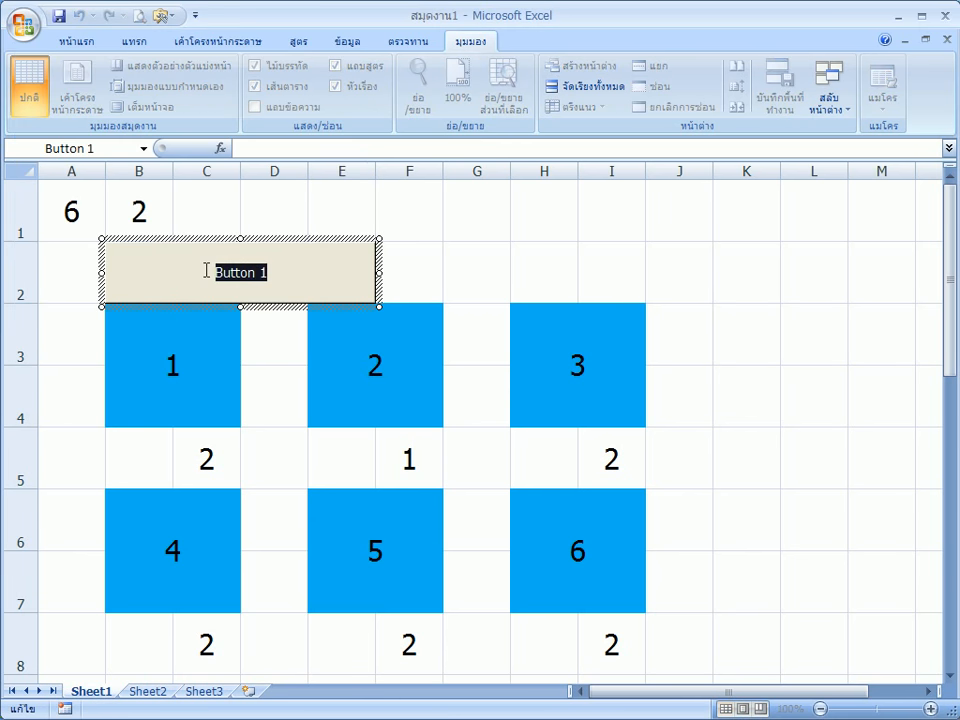
type("ส")
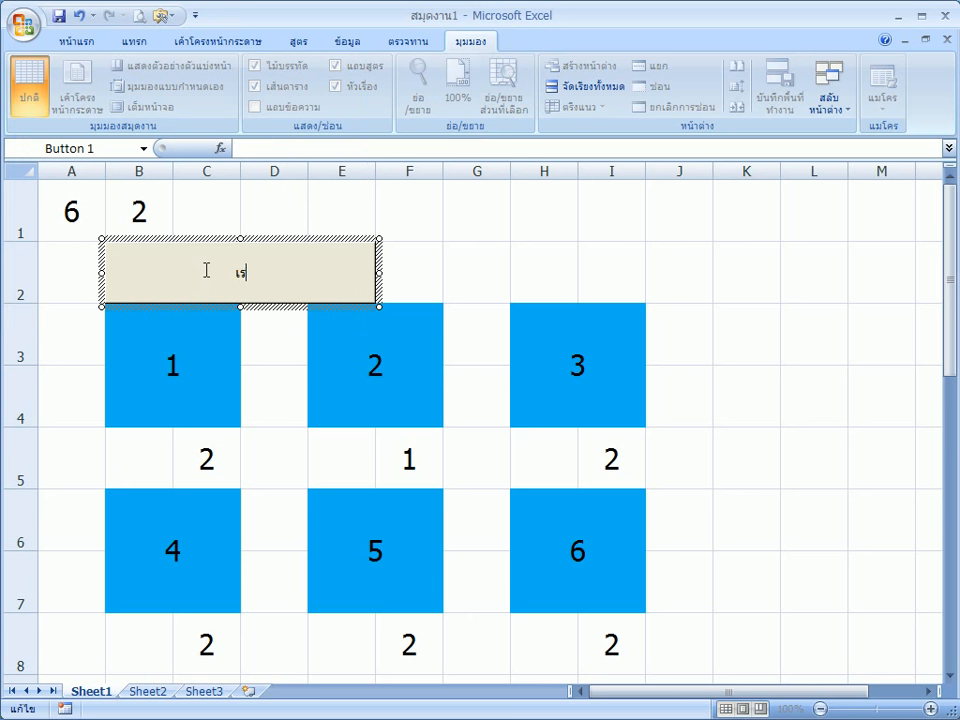
type("ริ่มเล่น ฉันอยู")
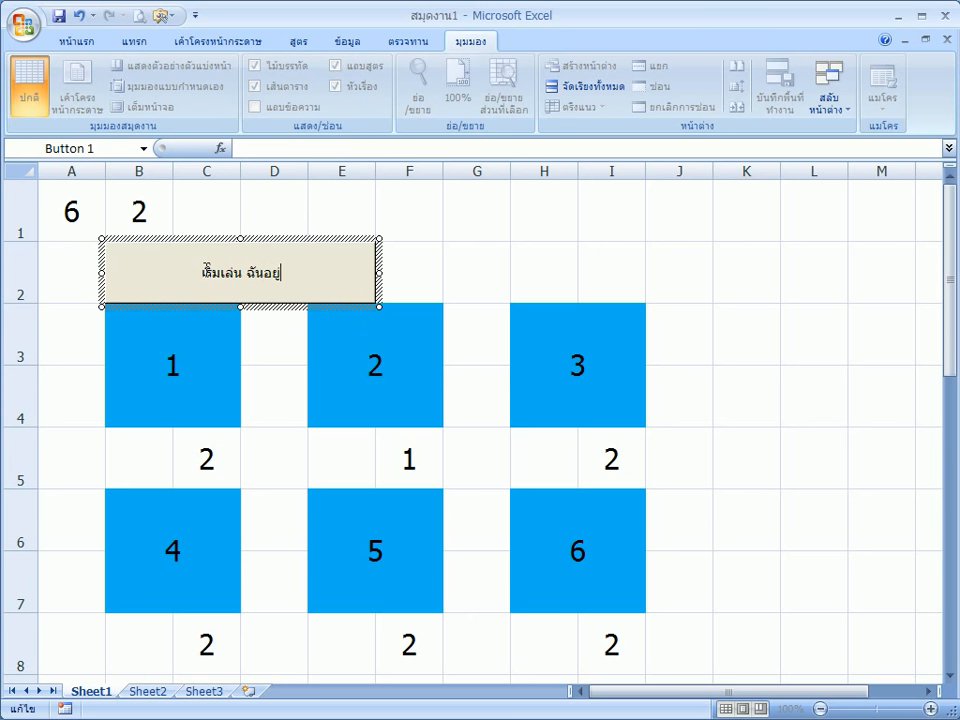
type("่ไหน")
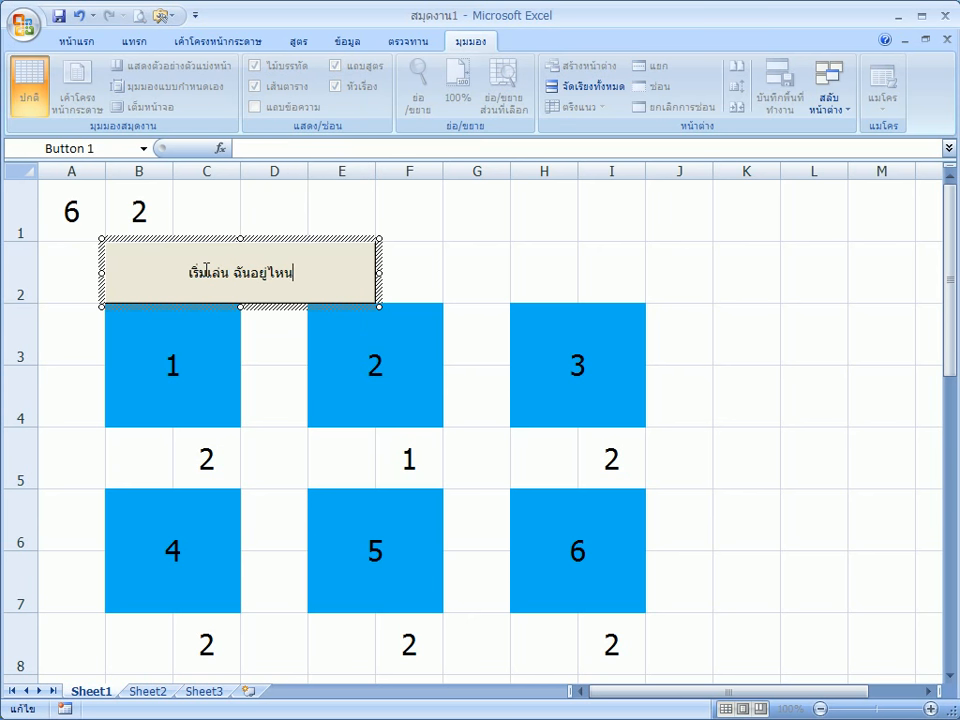
type("??")
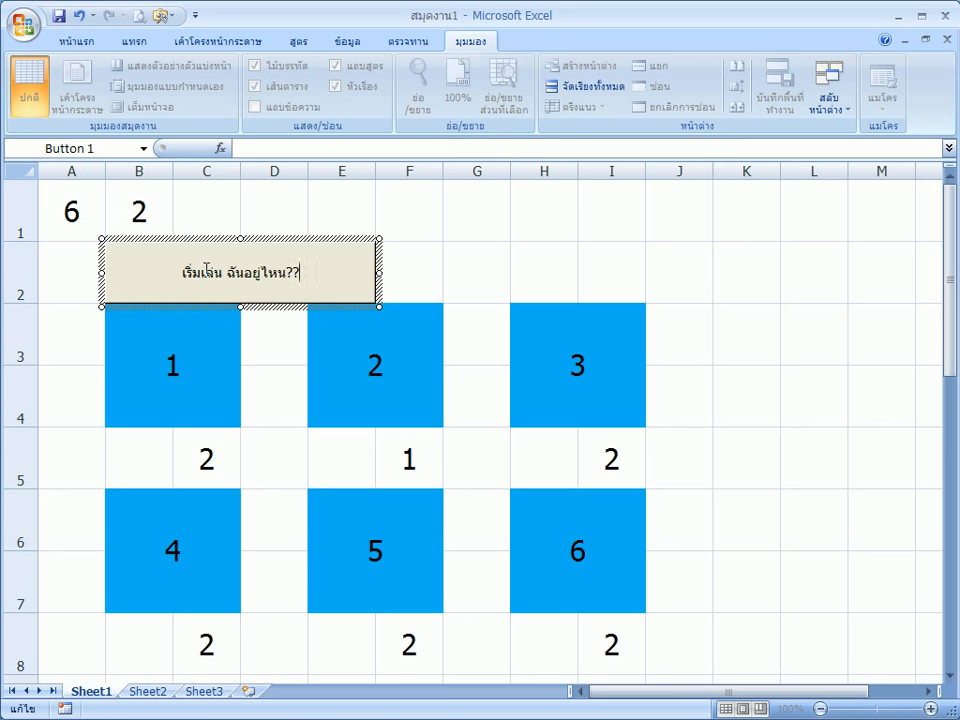
left_click(483, 281)
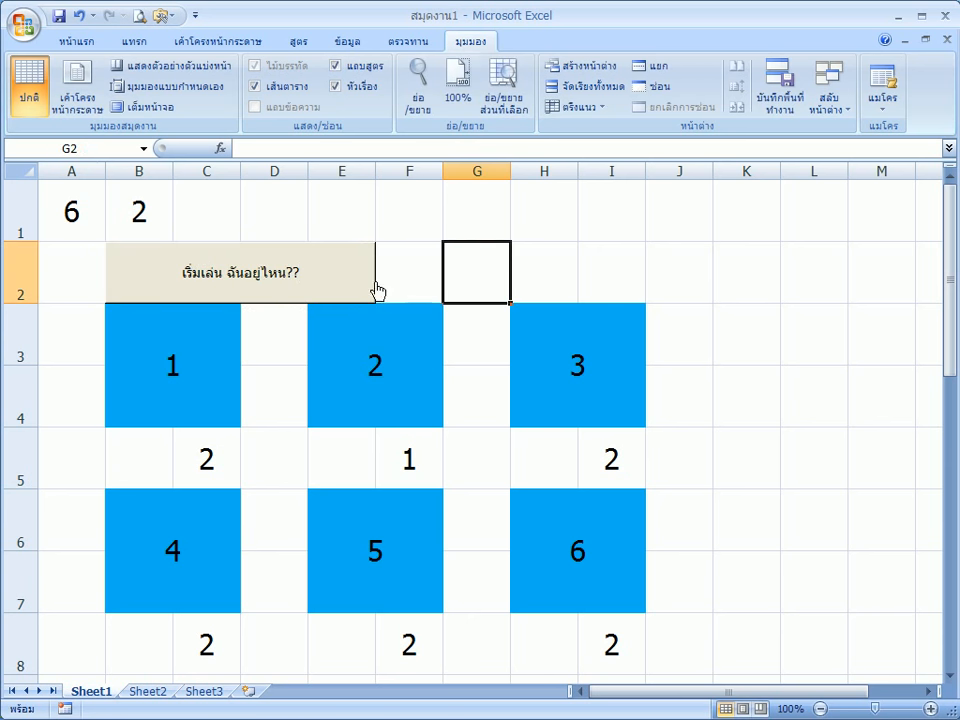
Enlarge the button label's font size to 20 and run the button once to test its macro.
left_click(321, 272, "ctrl")
right_click(309, 253)
key("Escape")
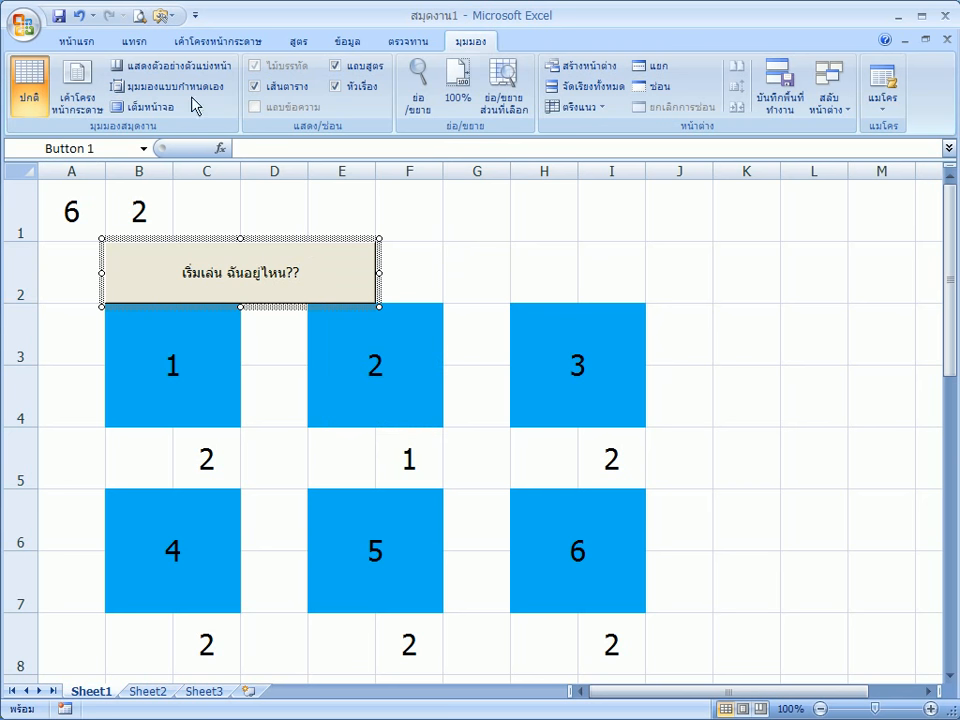
left_click(77, 43)
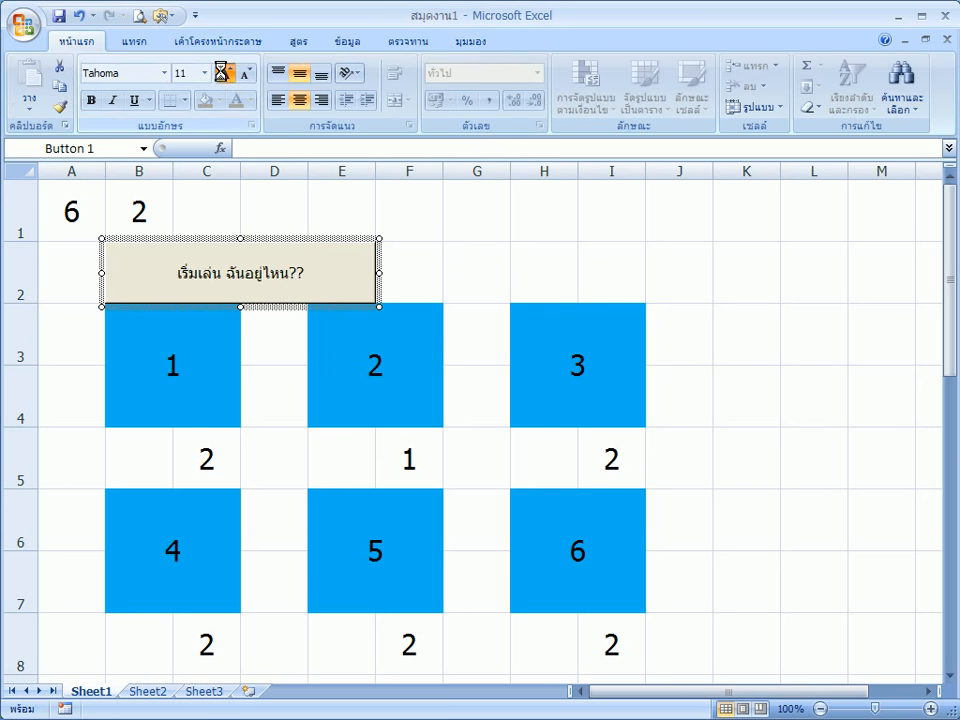
left_click(224, 74)
left_click(224, 74)
left_click(224, 74)
left_click(224, 74)
left_click(224, 74)
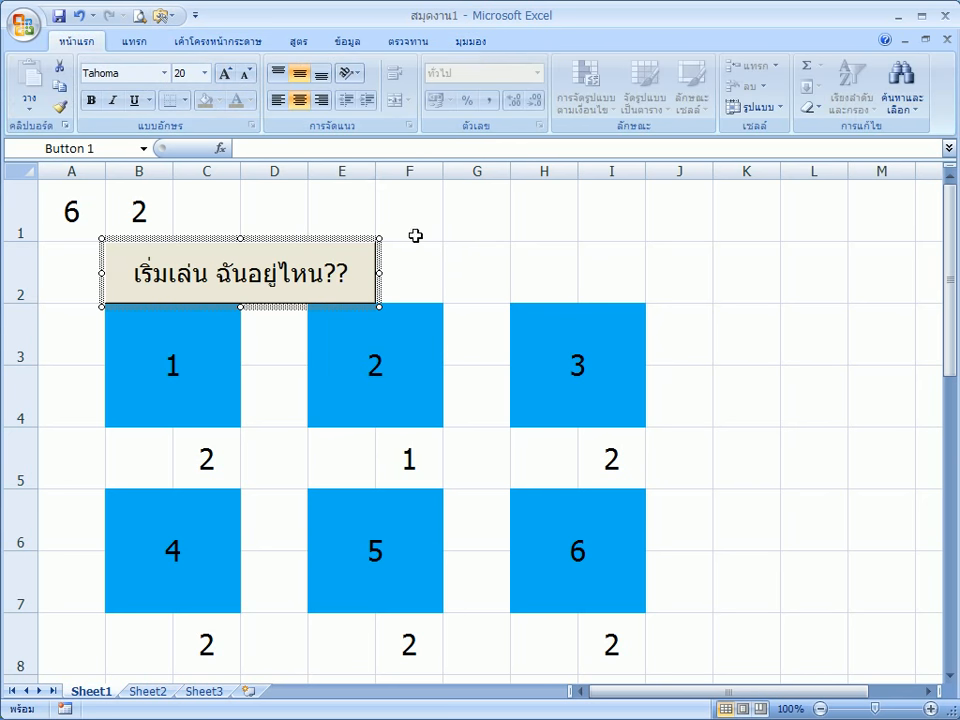
left_click(427, 265)
left_click(336, 288)
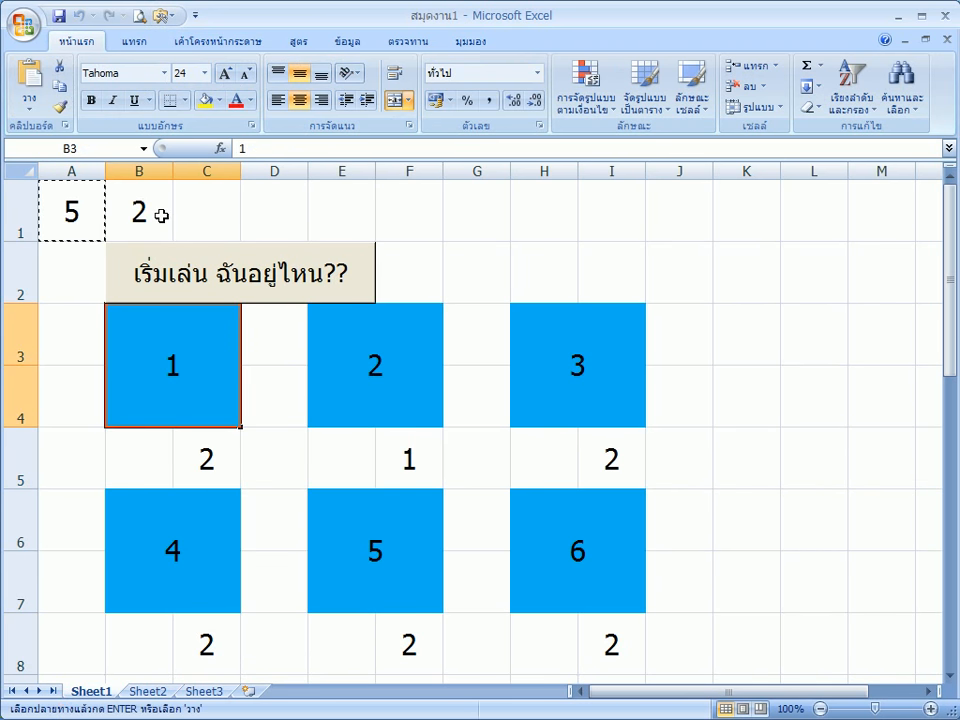
Select formula cell C5 under box 1 and start recording a macro named Button1 in this workbook.
left_click(362, 457)
left_click(216, 458)
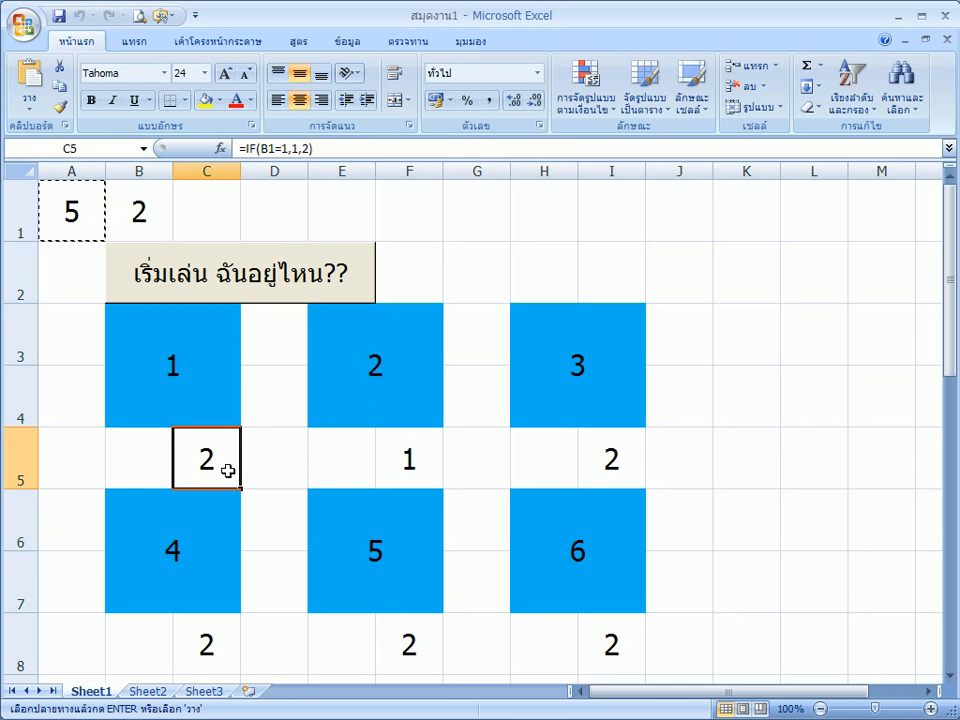
left_click(474, 41)
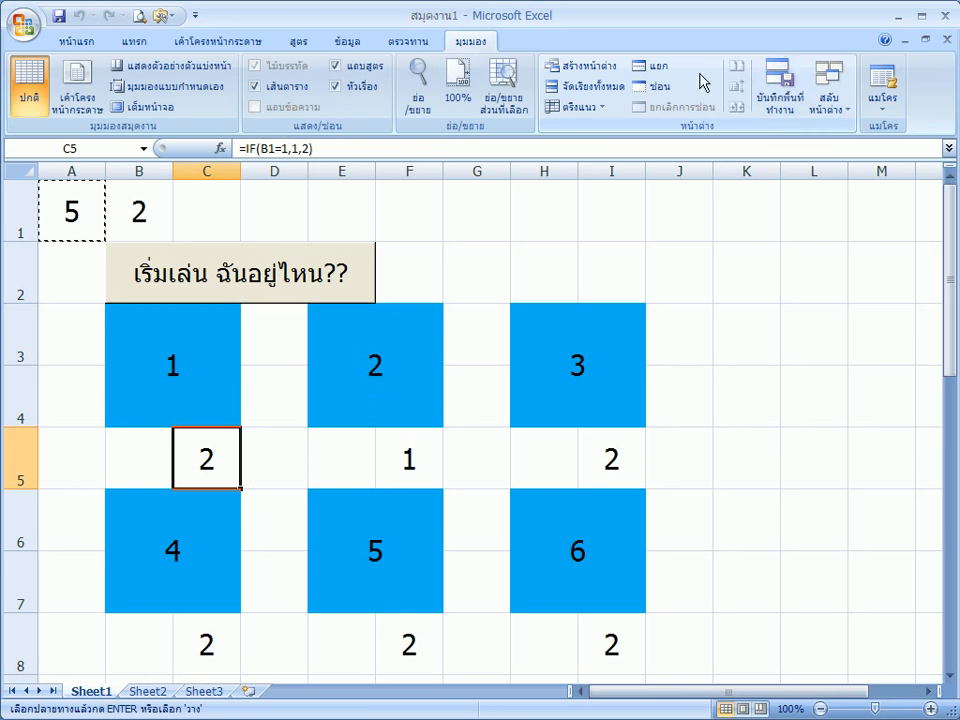
left_click(876, 106)
left_click(905, 156)
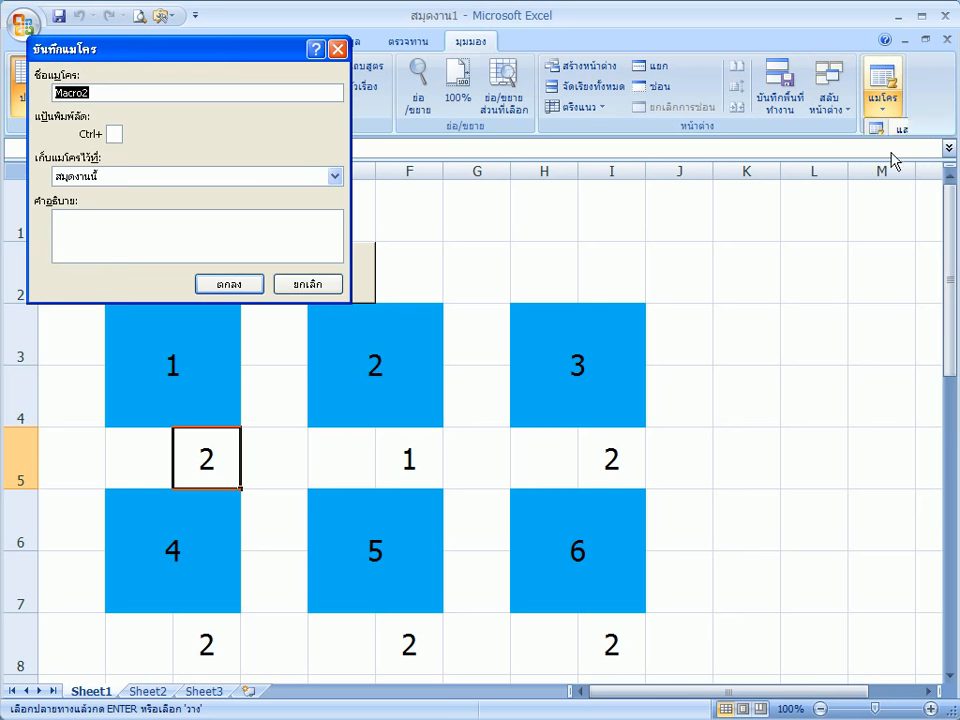
type("B")
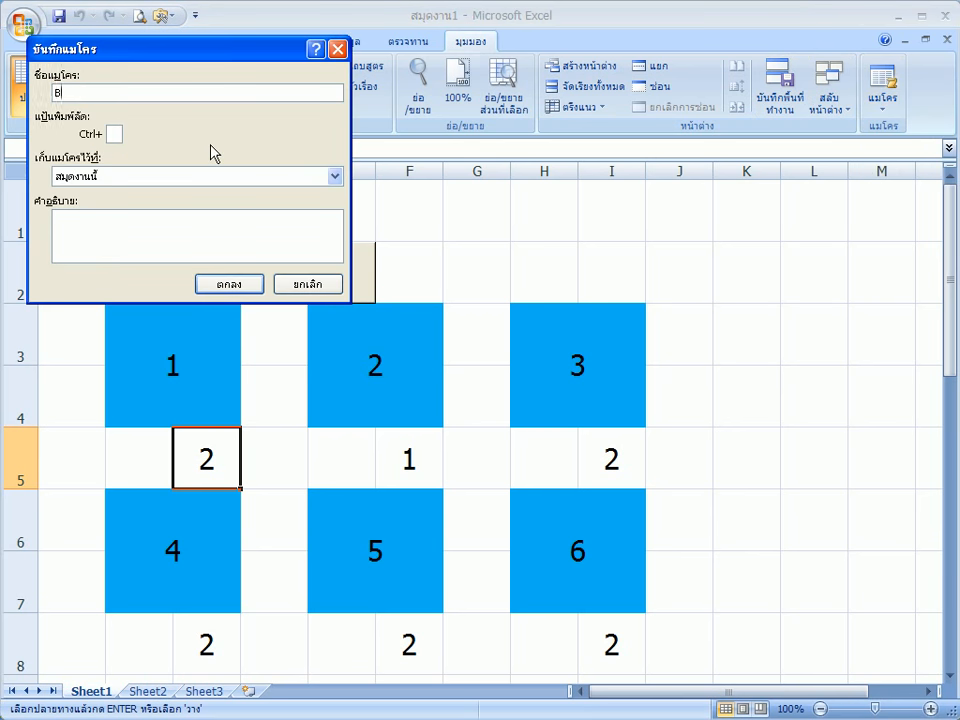
type("B")
key("BackSpace")
type("utton1")
key("Return")
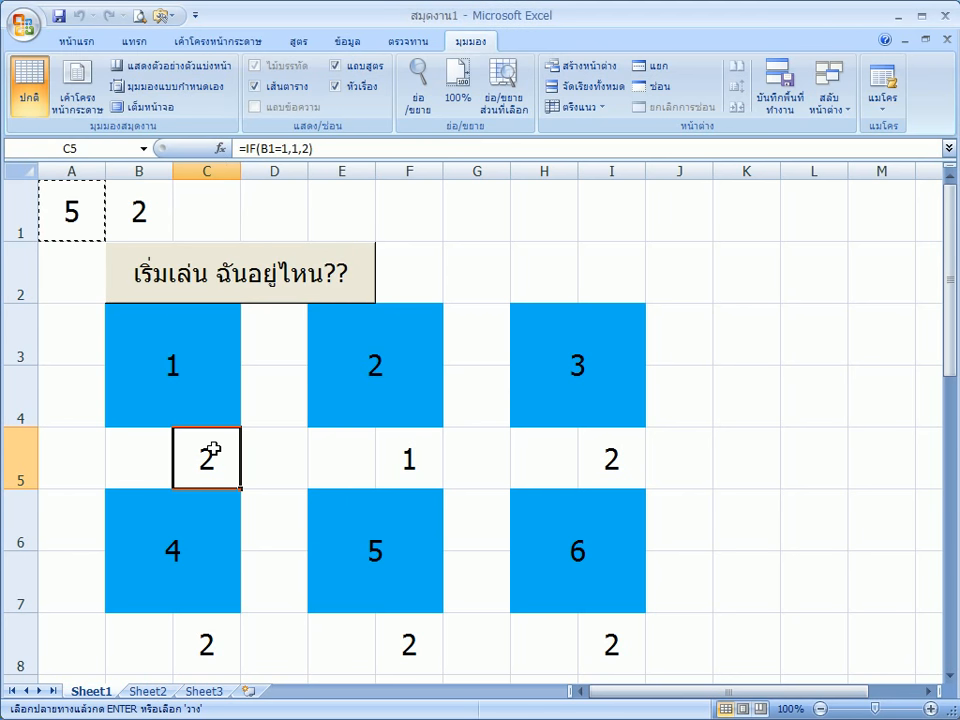
Copy C5 into B5 as values only and finish the Button1 recording.
right_click(217, 448)
left_click(258, 185)
right_click(143, 455)
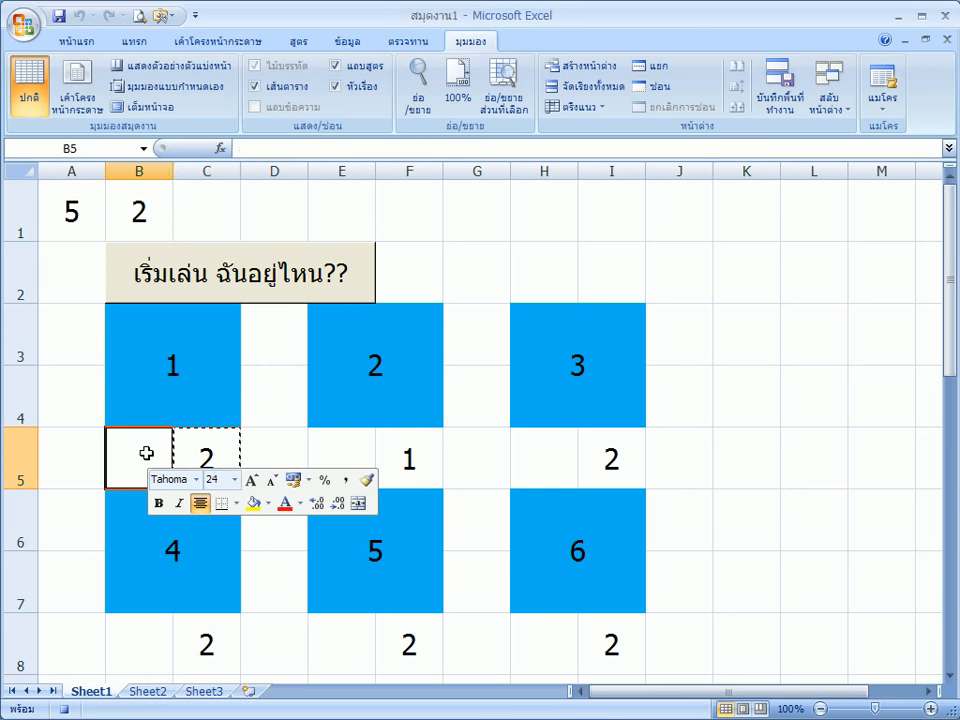
left_click(258, 226)
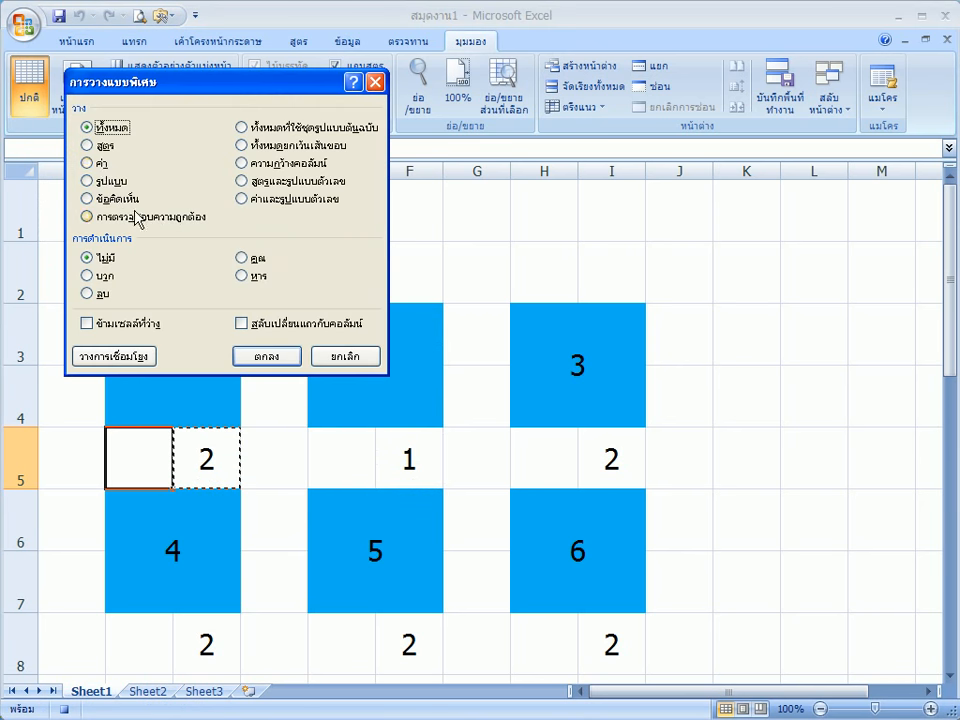
left_click(90, 162)
left_click(264, 355)
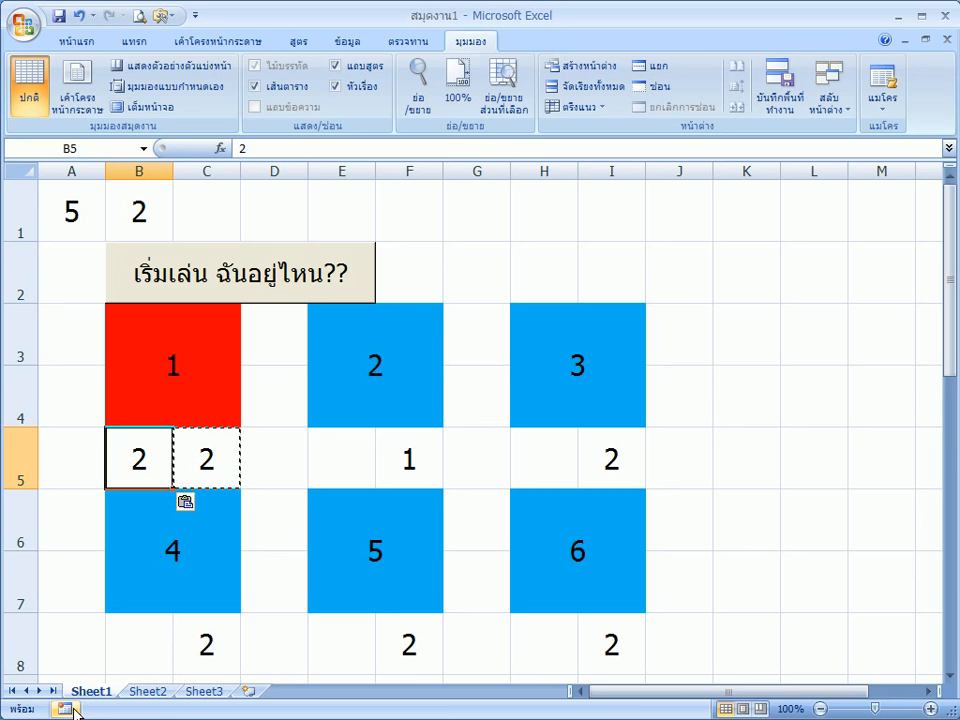
Record a macro named Button2 that copies F5 into E5 under box 2 as values only.
left_click(66, 708)
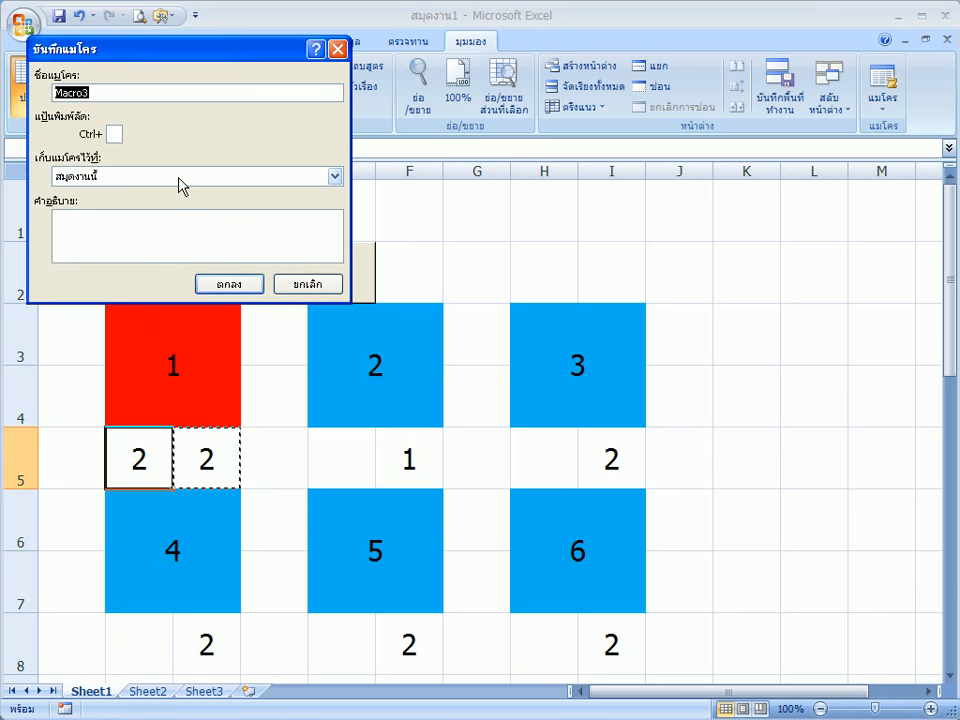
type("Button2")
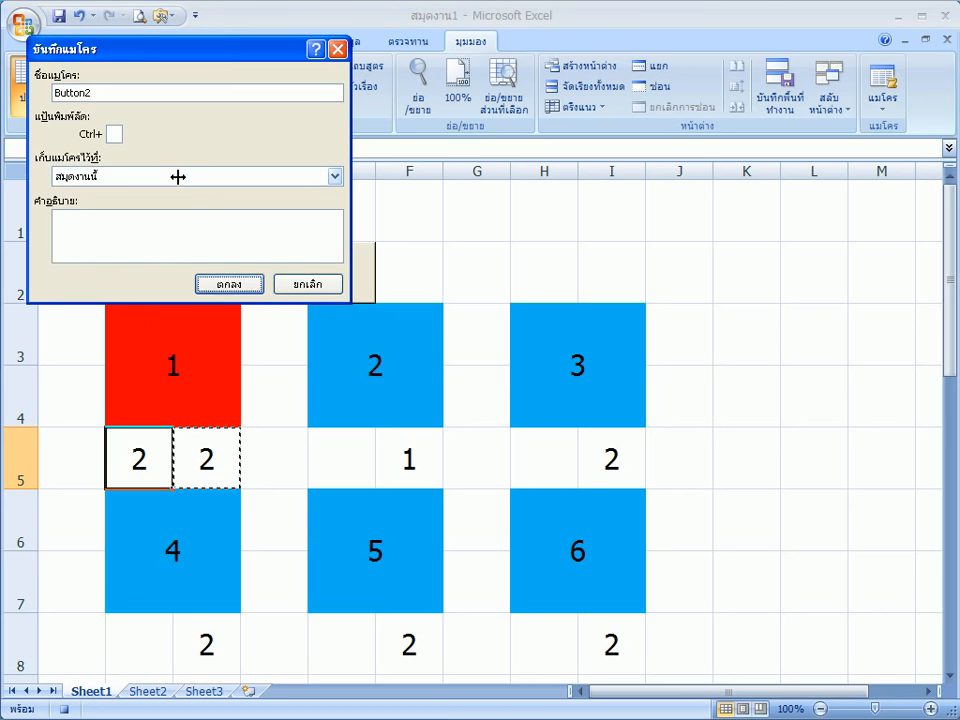
key("Return")
left_click(415, 463)
right_click(415, 463)
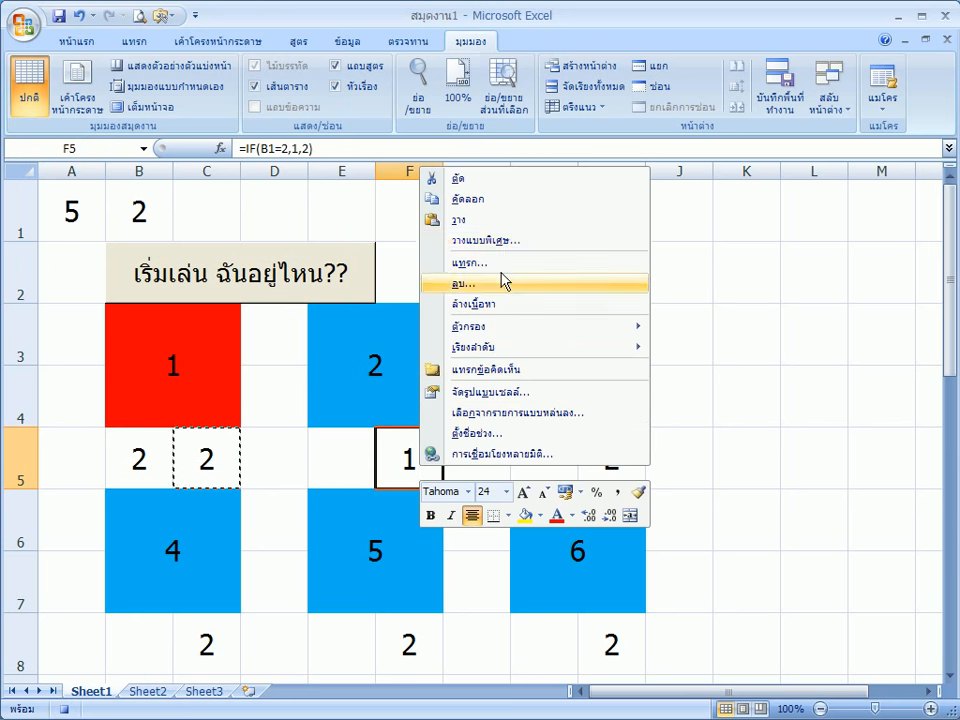
left_click(486, 201)
right_click(338, 468)
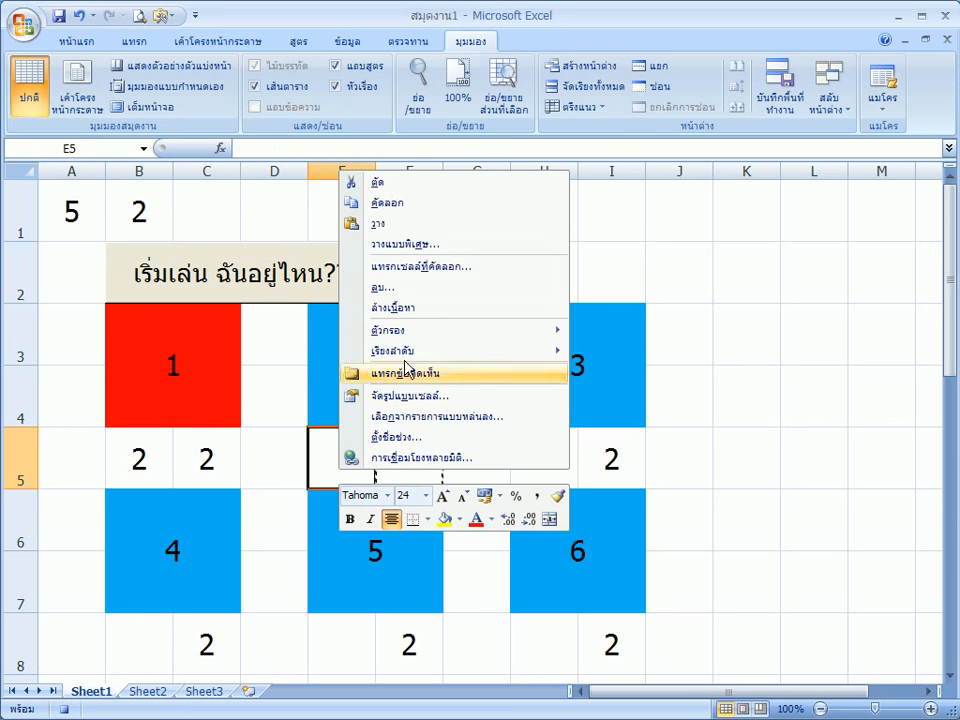
left_click(380, 243)
left_click(278, 173)
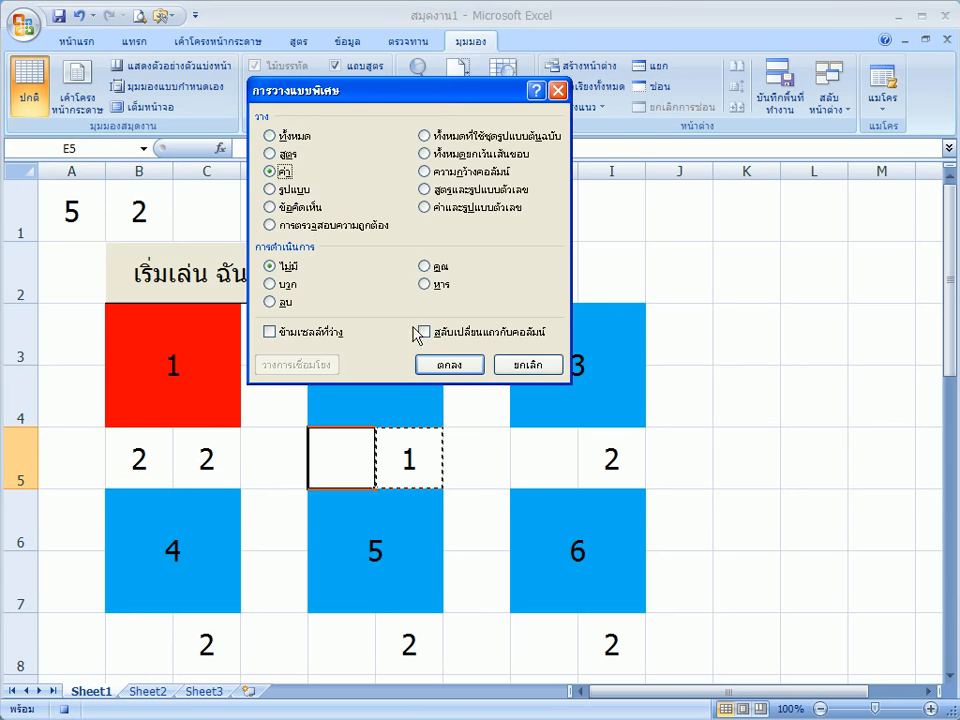
left_click(449, 365)
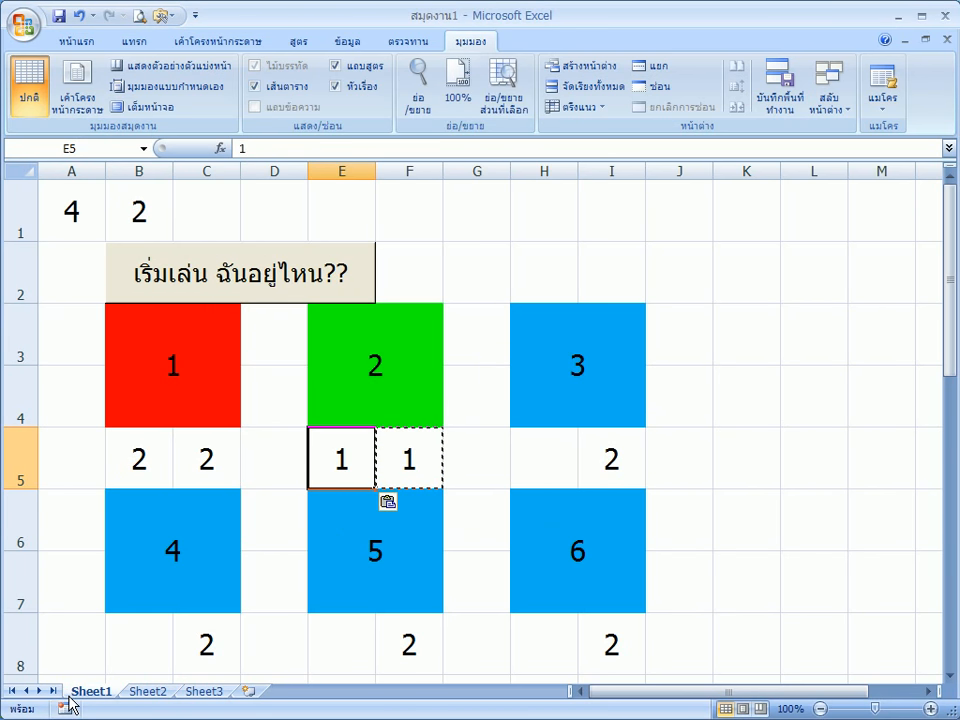
Record a macro named Button3 that copies I5 into H5 under box 3 as values only.
left_click(66, 708)
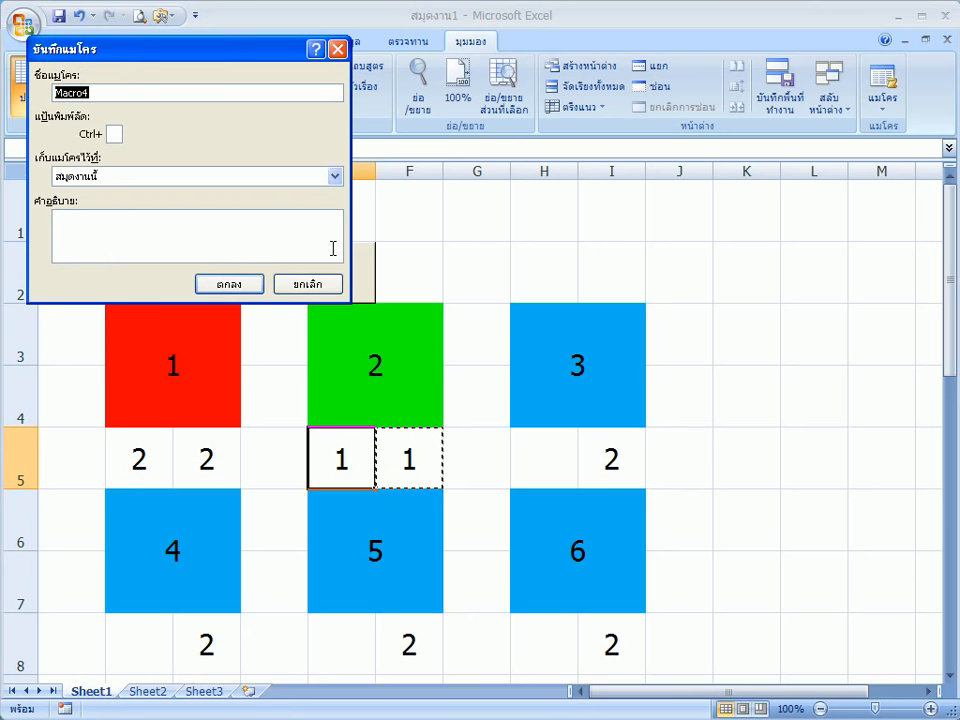
type("Button3")
key("Return")
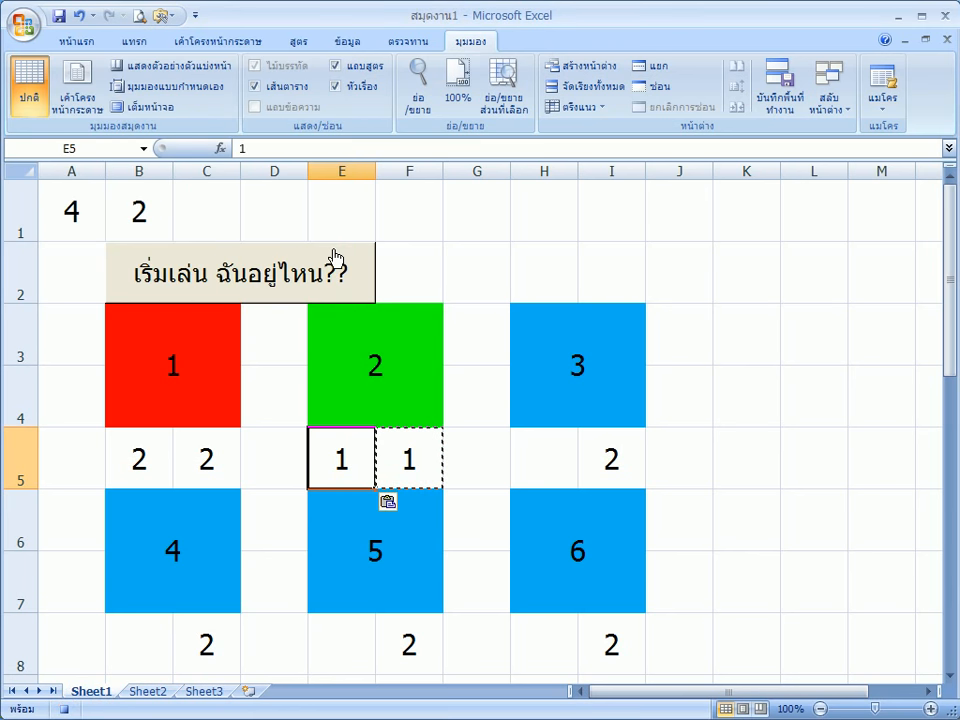
right_click(617, 458)
left_click(662, 188)
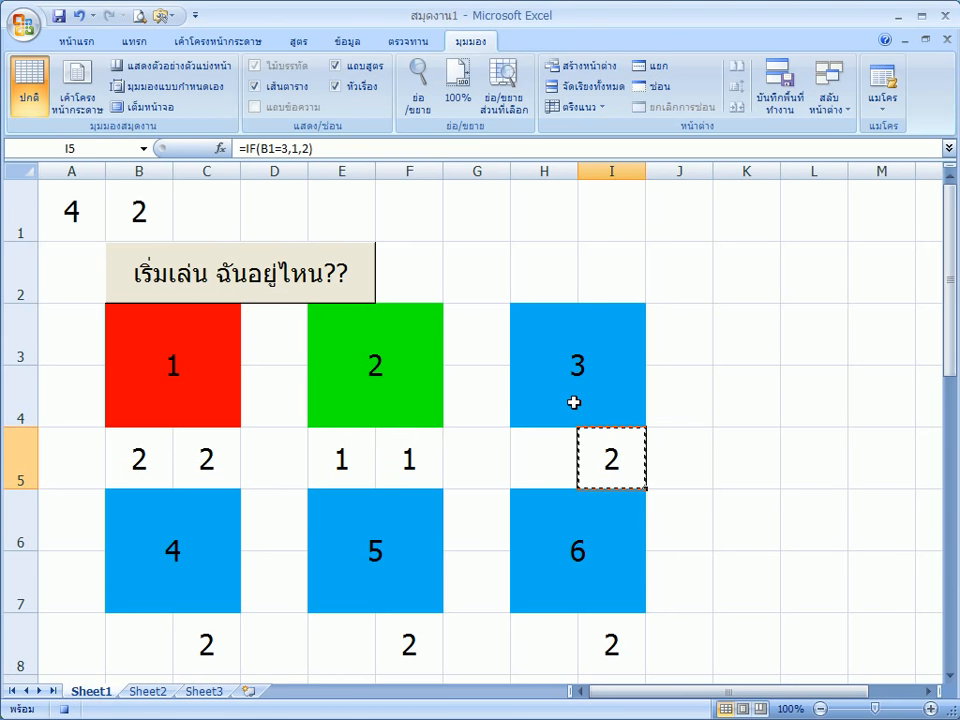
left_click(540, 480)
right_click(540, 482)
left_click(565, 259)
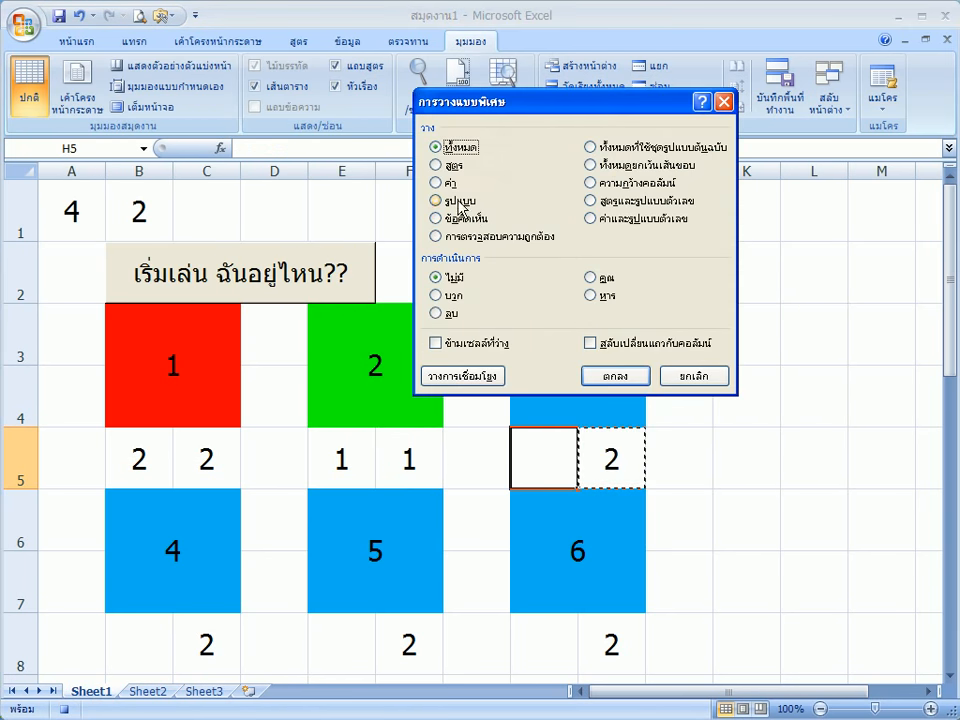
left_click(437, 182)
left_click(594, 375)
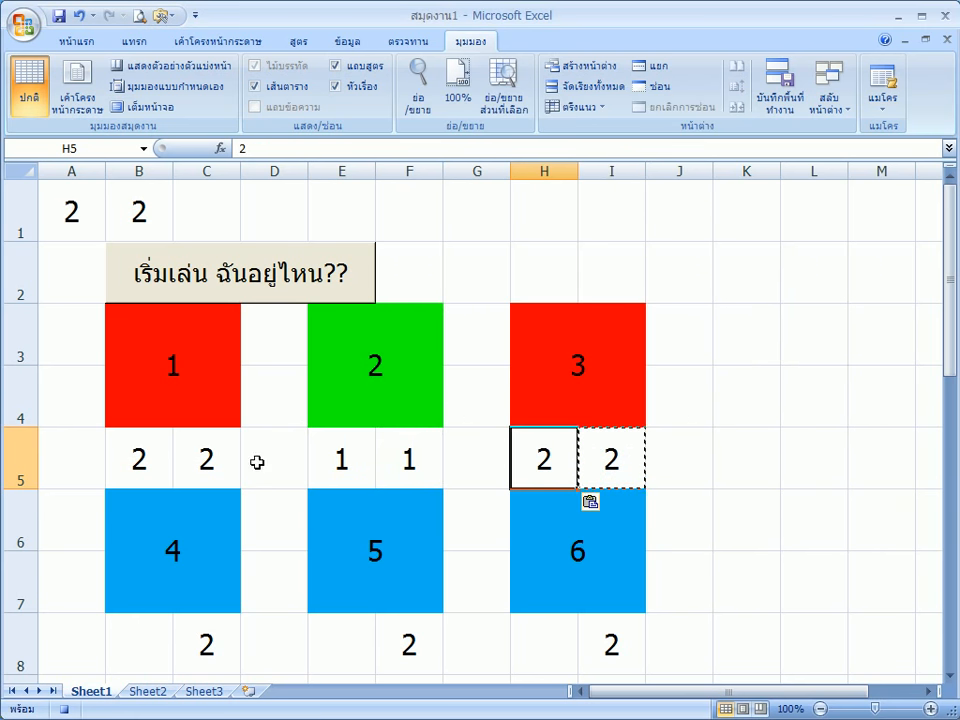
Record a macro named Button4 that copies C8 into B8 under box 4 as values only.
left_click(65, 709)
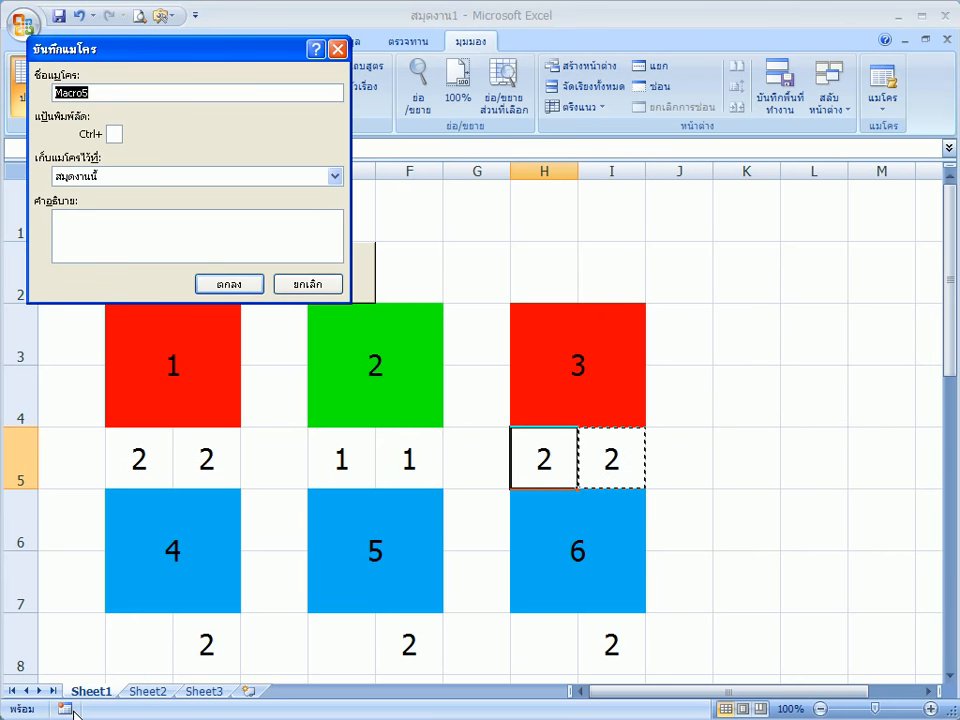
type("Button4")
key("Return")
left_click(216, 639)
key("ctrl+c")
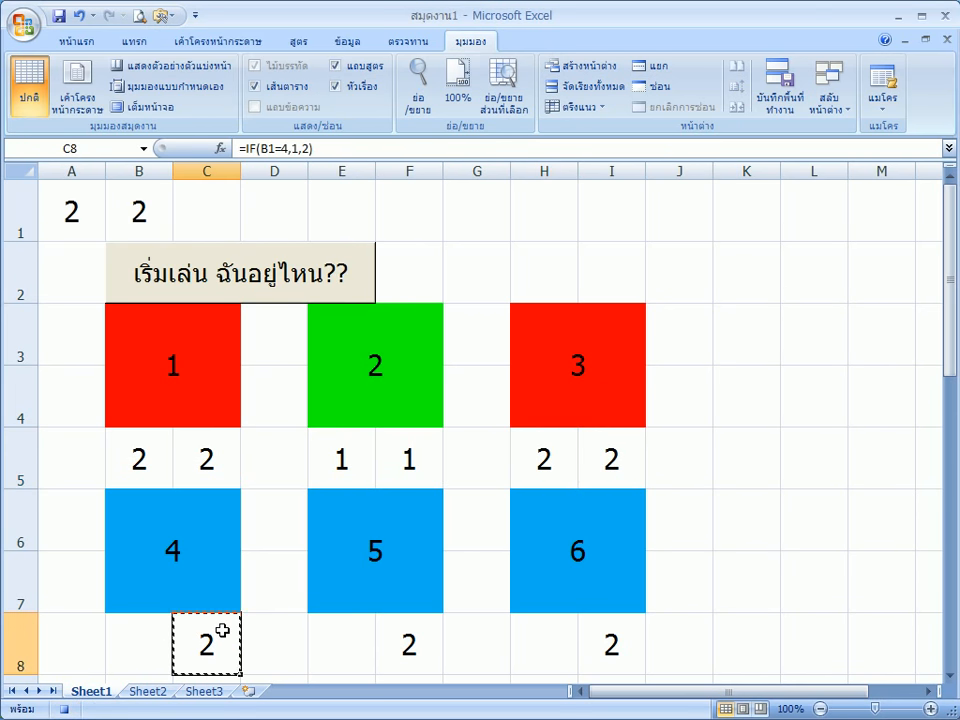
right_click(133, 641)
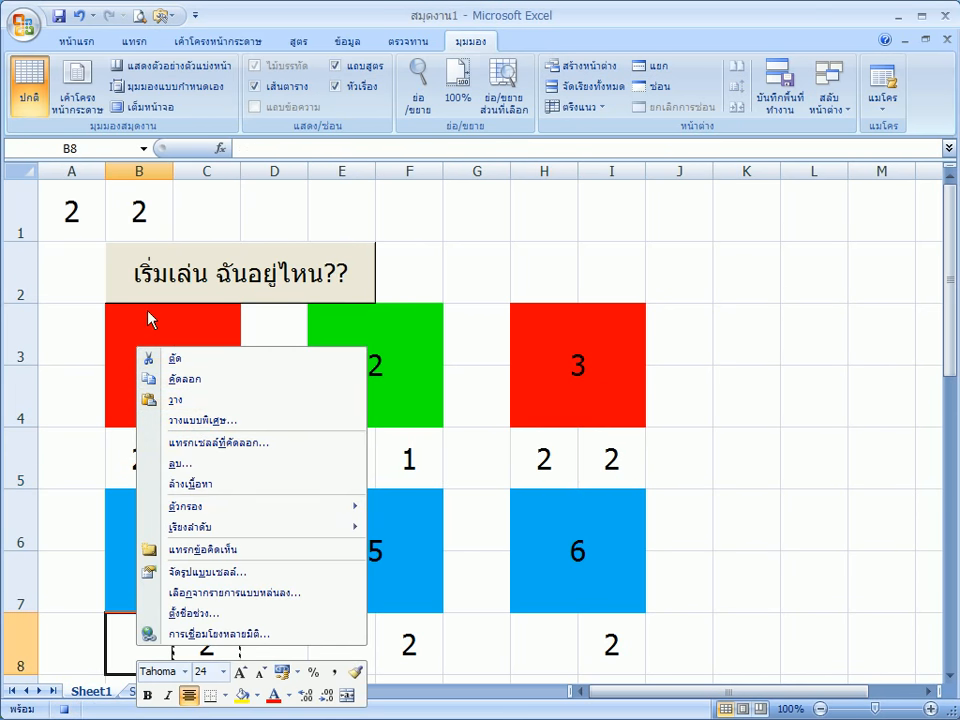
left_click(191, 420)
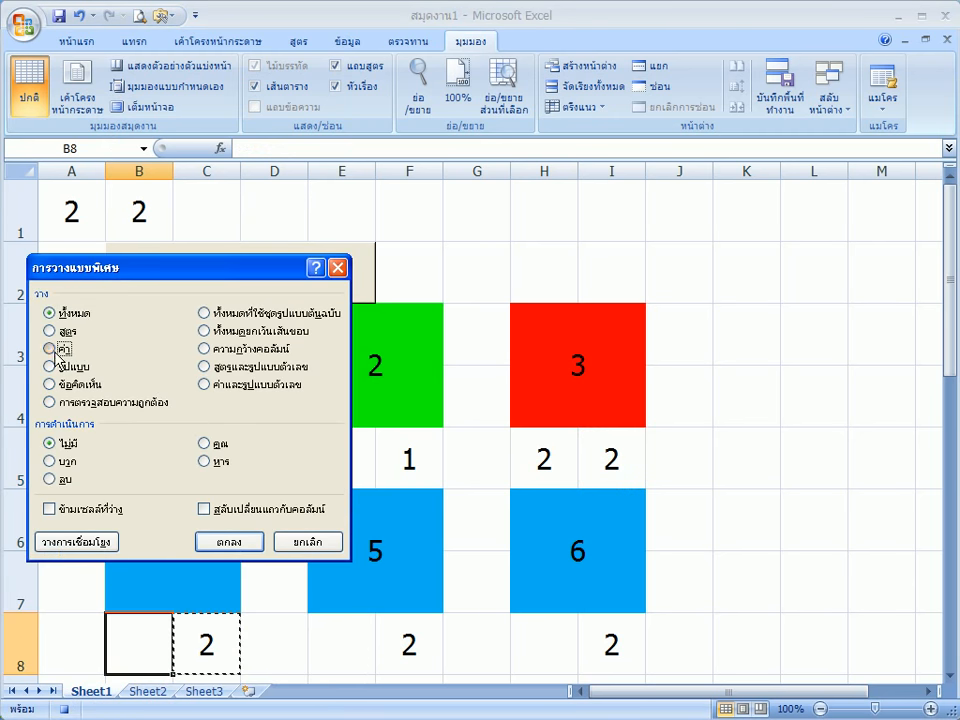
left_click(55, 349)
left_click(250, 543)
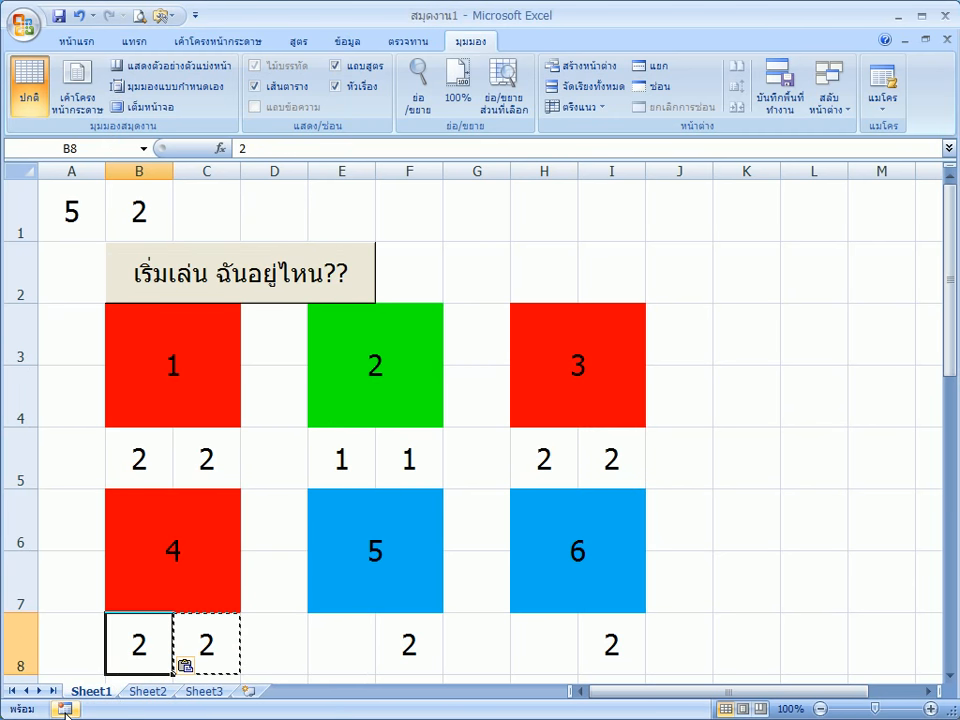
Record a macro named Button5 that copies F8 into E8 under box 5 as values only.
left_click(64, 710)
type("Bu")
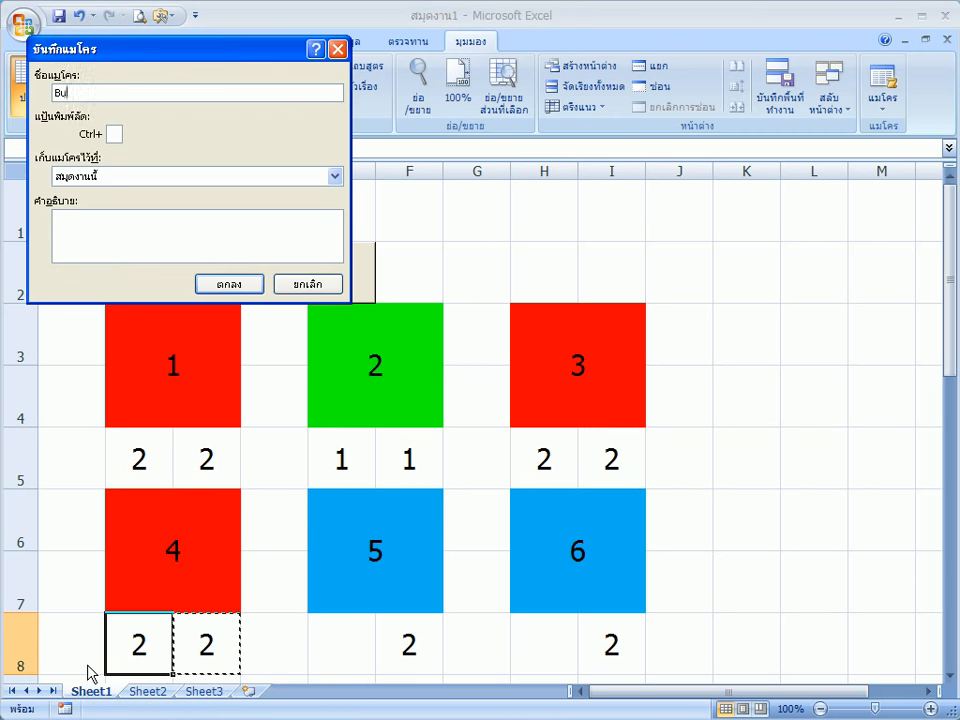
type("tton5")
key("Return")
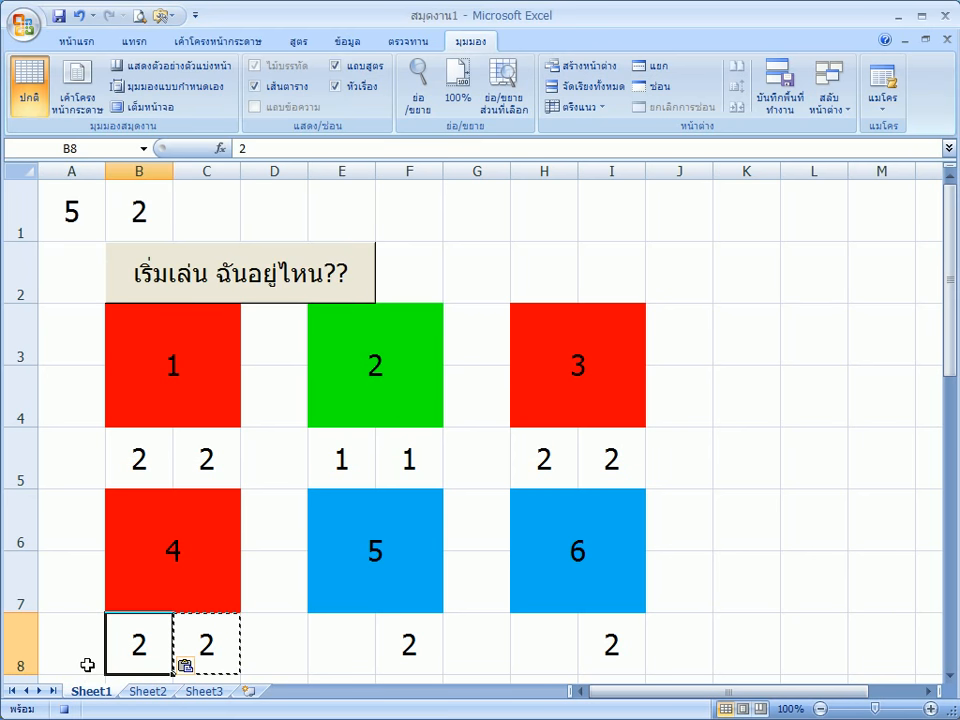
left_click(406, 644)
key("ctrl+c")
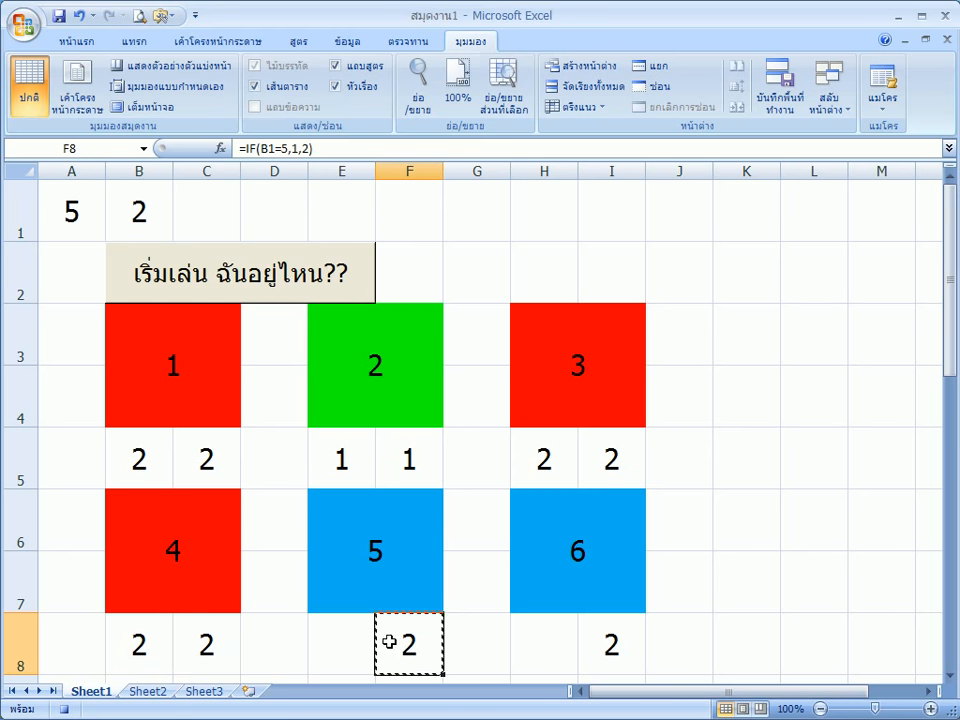
left_click(334, 638)
right_click(340, 640)
left_click(406, 421)
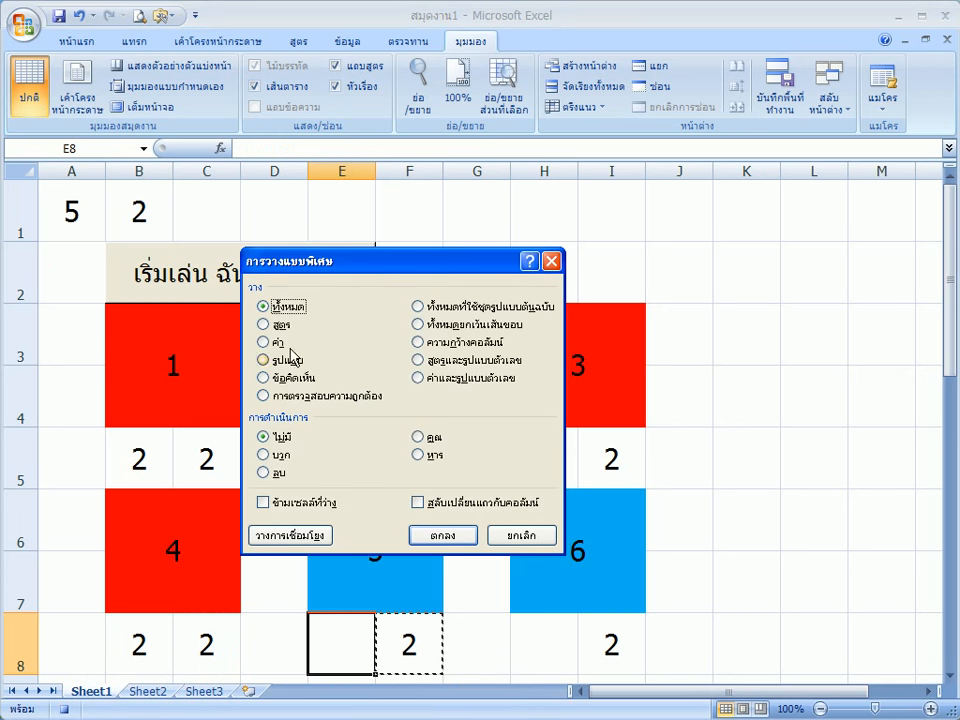
left_click(264, 343)
left_click(440, 536)
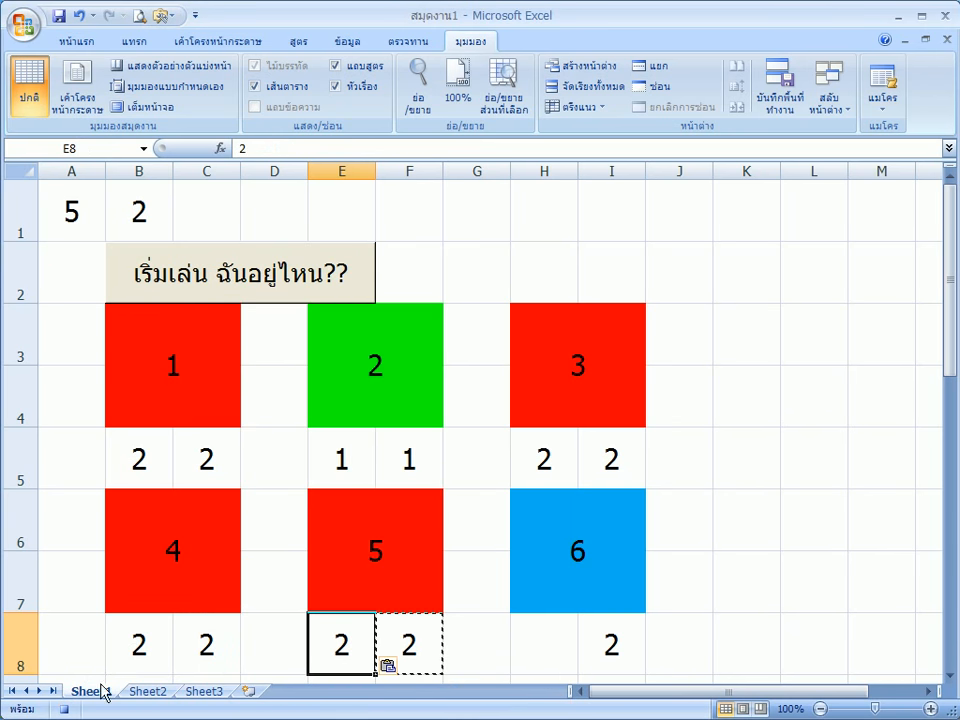
left_click(63, 709)
Record a macro named Button6 that copies I8 into H8 under box 6 as values only.
left_click(65, 710)
type("Button6")
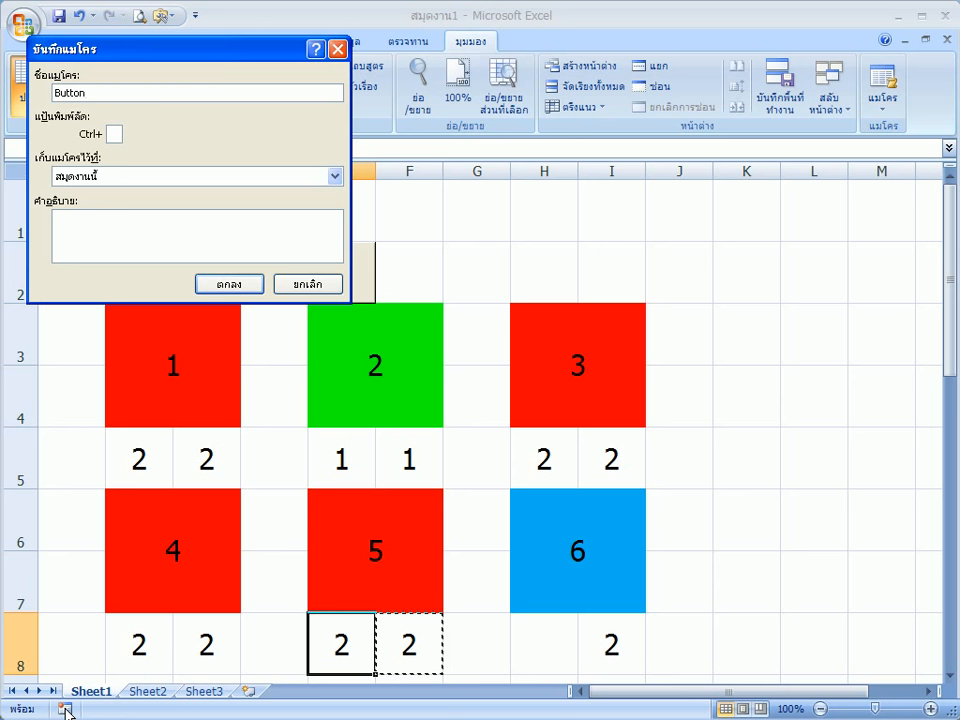
left_click(230, 285)
left_click(615, 647)
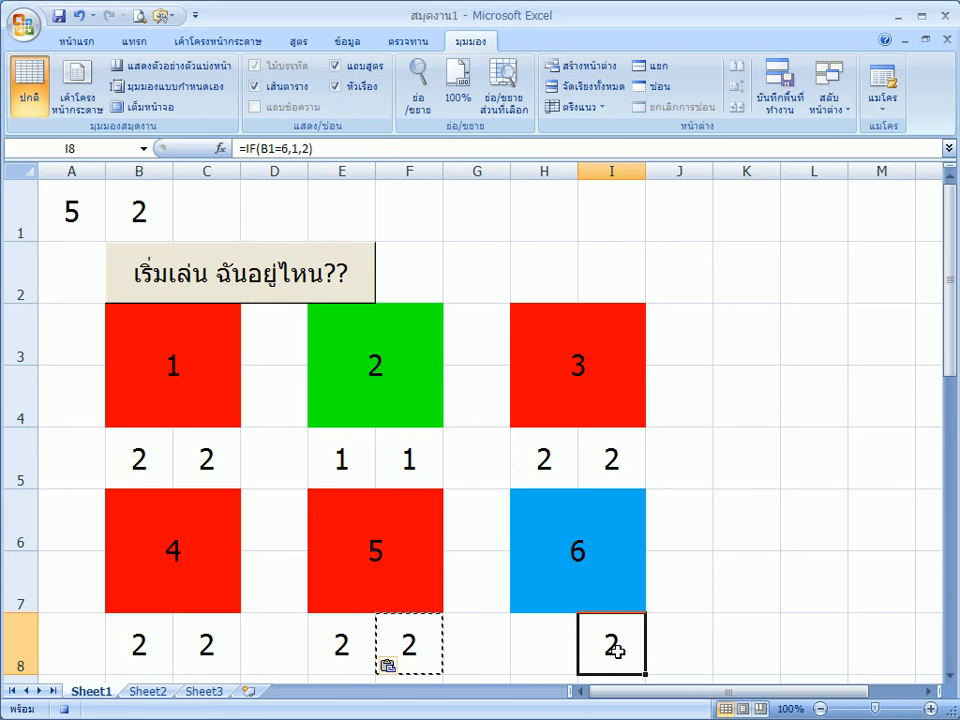
key("ctrl+c")
right_click(545, 656)
left_click(574, 427)
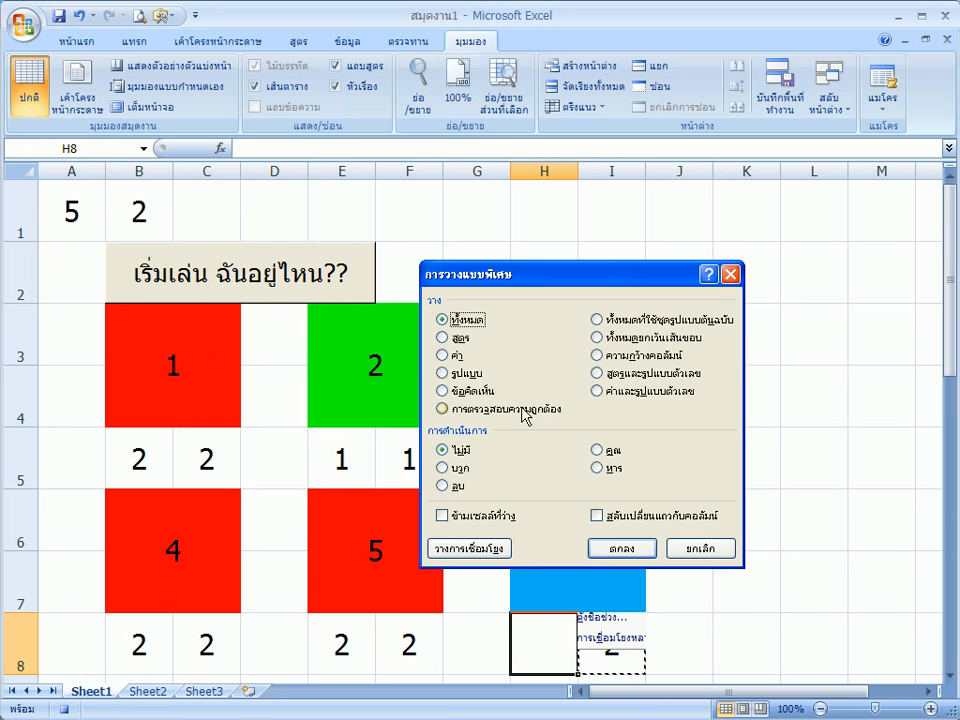
left_click(444, 355)
left_click(614, 548)
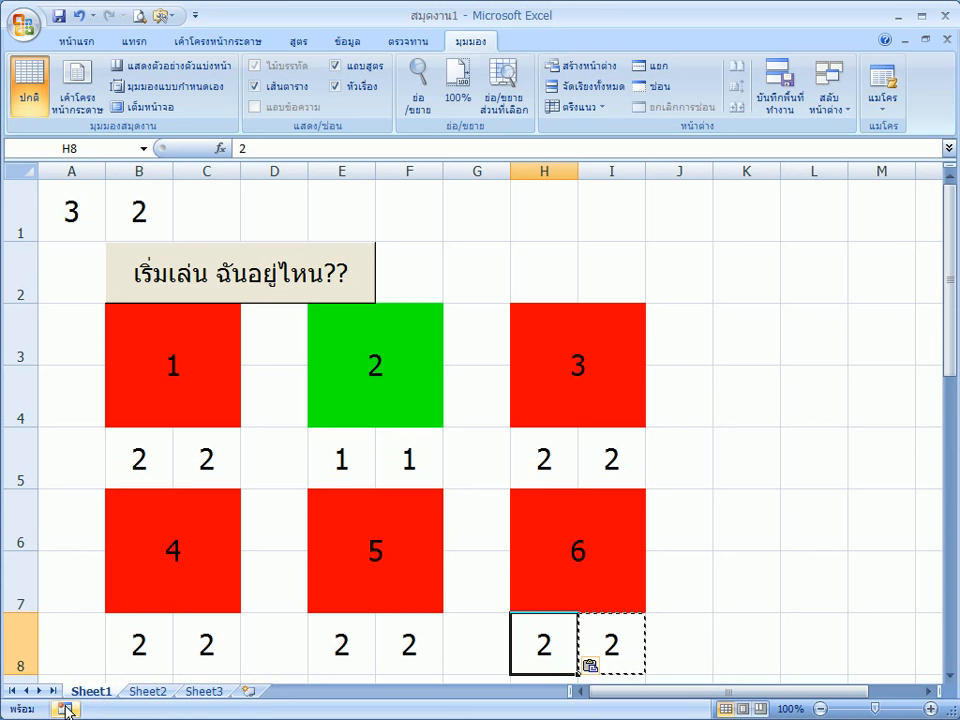
left_click(64, 709)
left_click(313, 284)
Run the start macro from its worksheet button to reset all six boxes and redraw the random number.
left_click(491, 280)
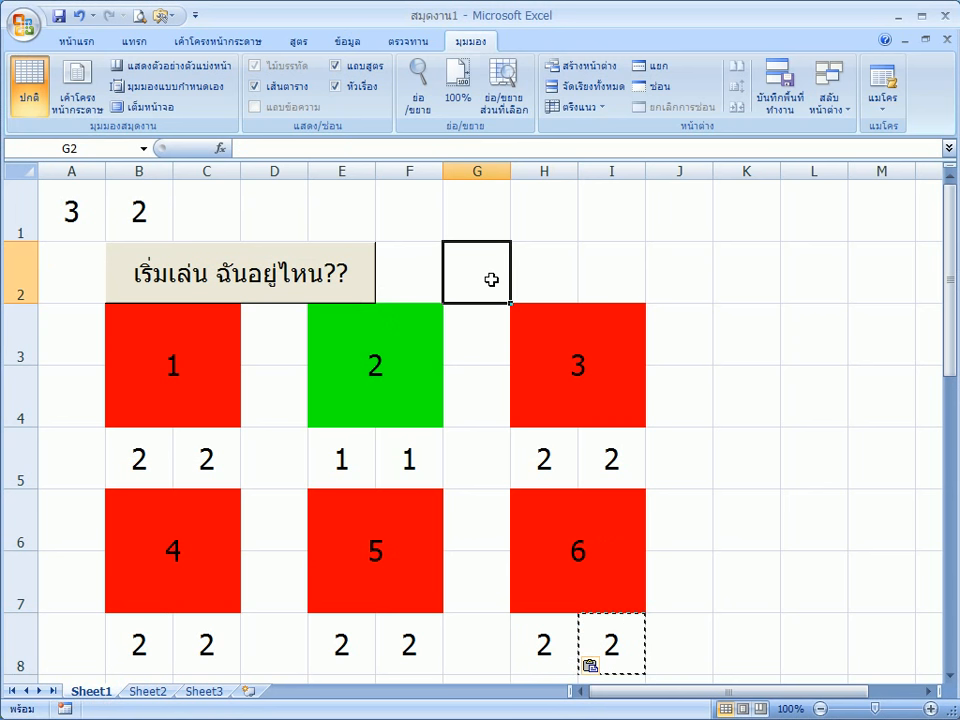
left_click(358, 280)
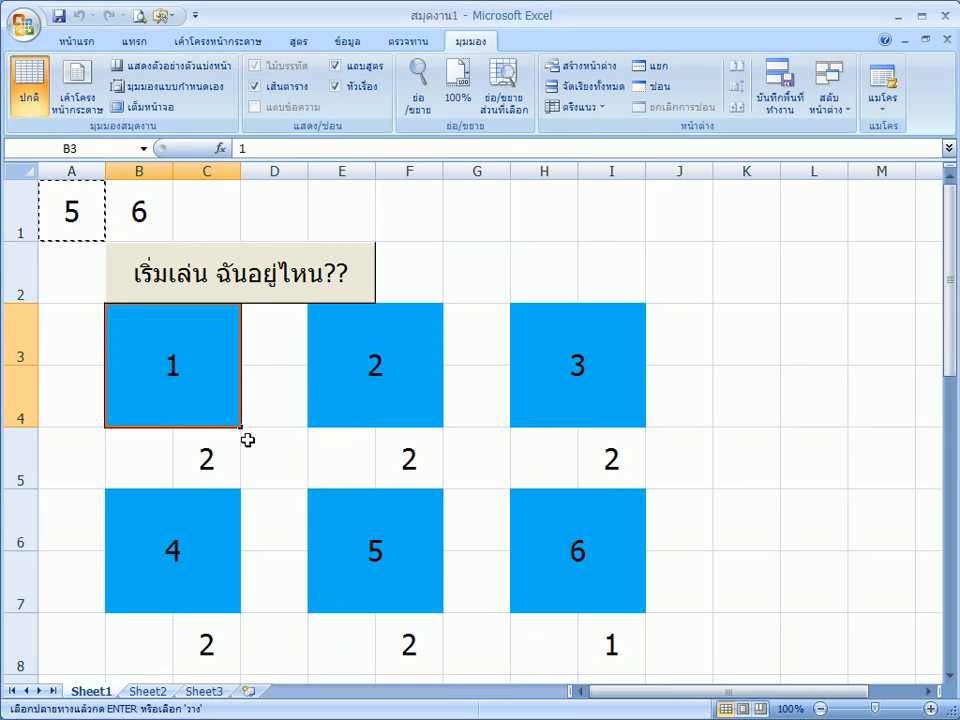
left_click(207, 457)
left_click(393, 455)
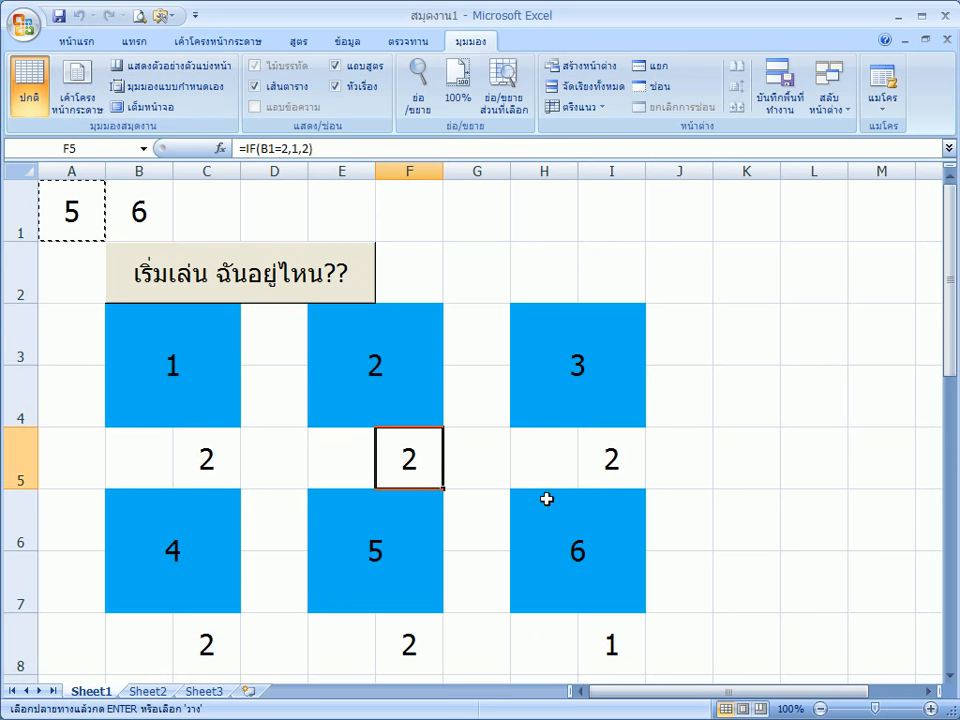
Draw a form button covering cell C5 under box 1 and assign the Button1 macro to it.
left_click(160, 16)
left_click(160, 56)
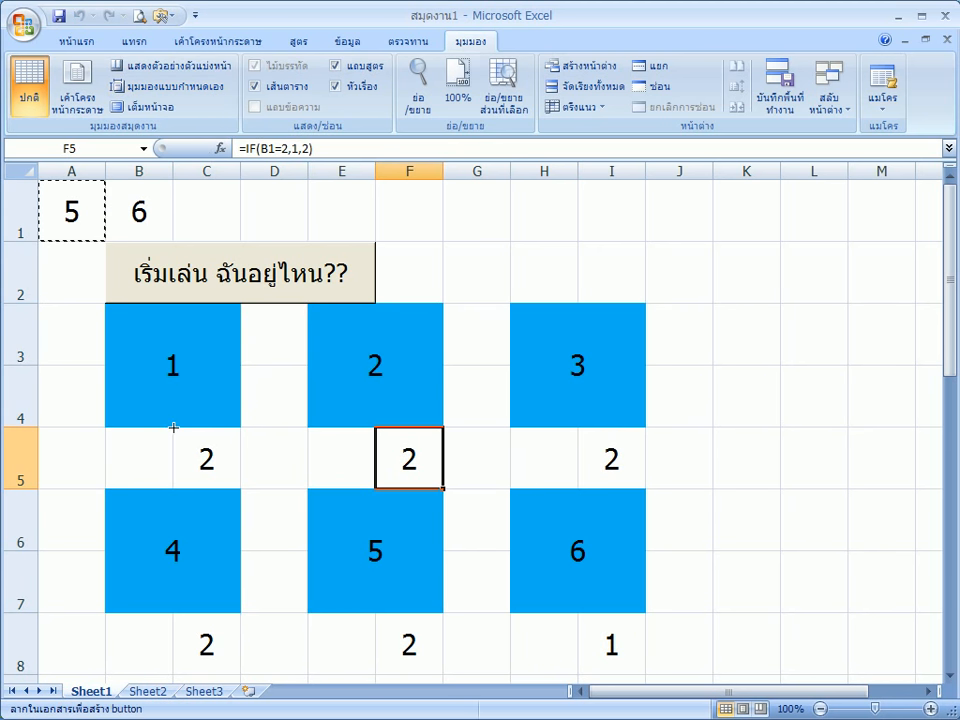
left_click_drag(173, 427, 243, 491)
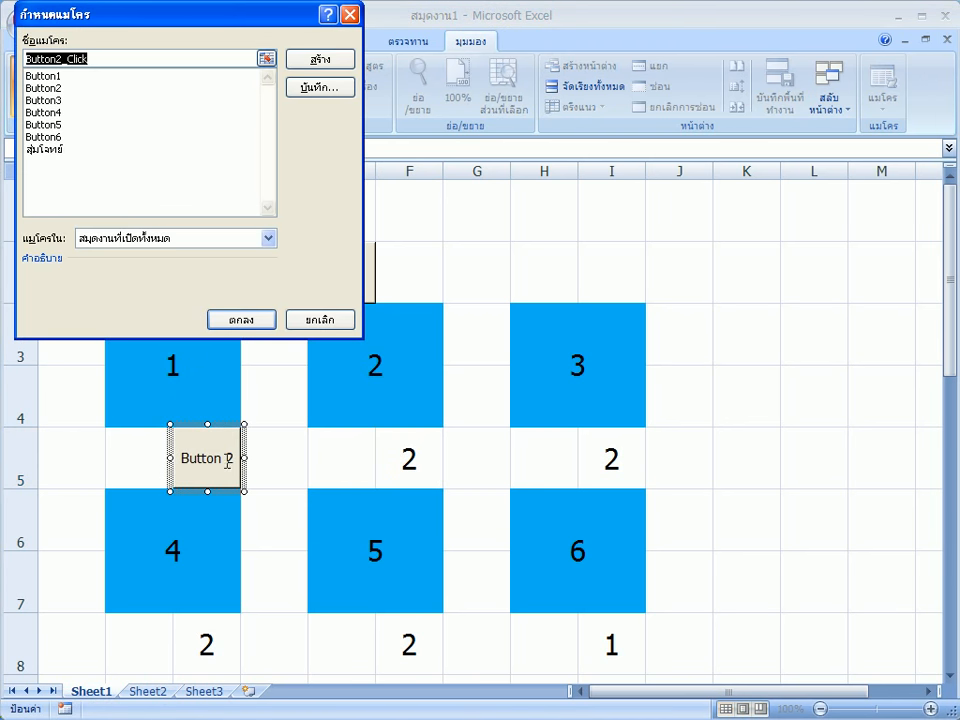
left_click(50, 76)
left_click(242, 322)
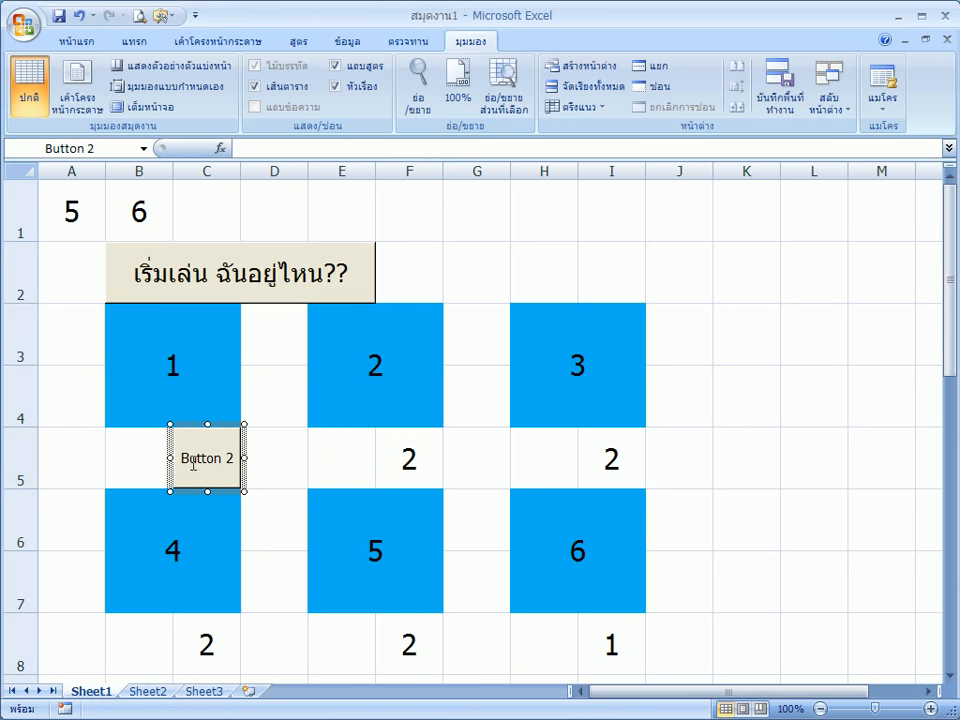
Caption the button under box 1 "ช่อง 1" and copy the button.
double_click(184, 458)
double_click(231, 458)
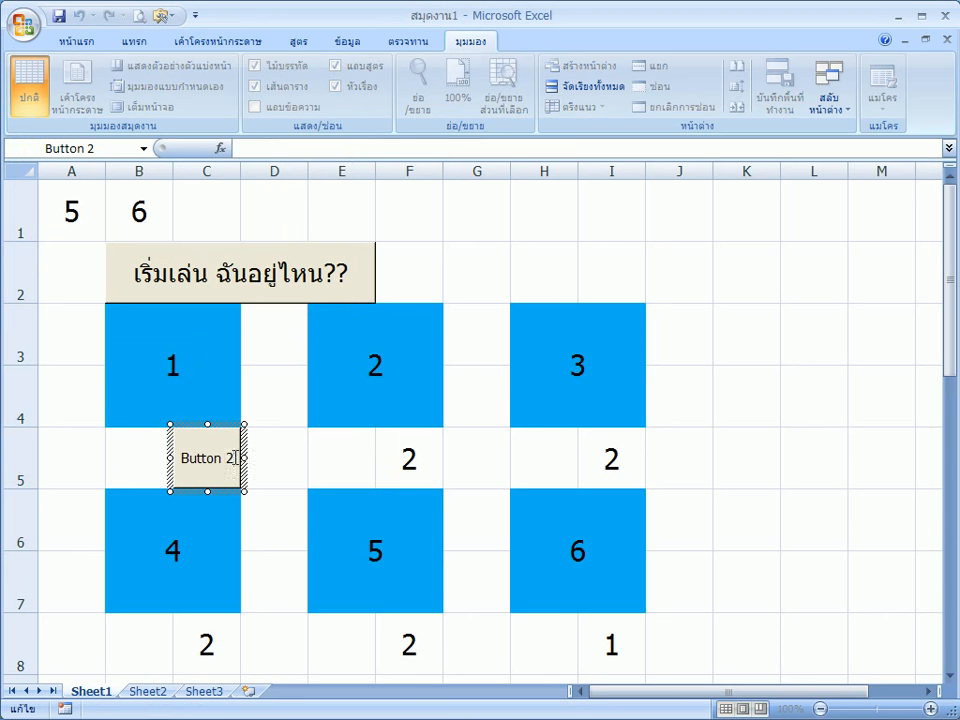
triple_click(236, 458)
type("=")
left_click(276, 443)
right_click(236, 452)
key("Escape")
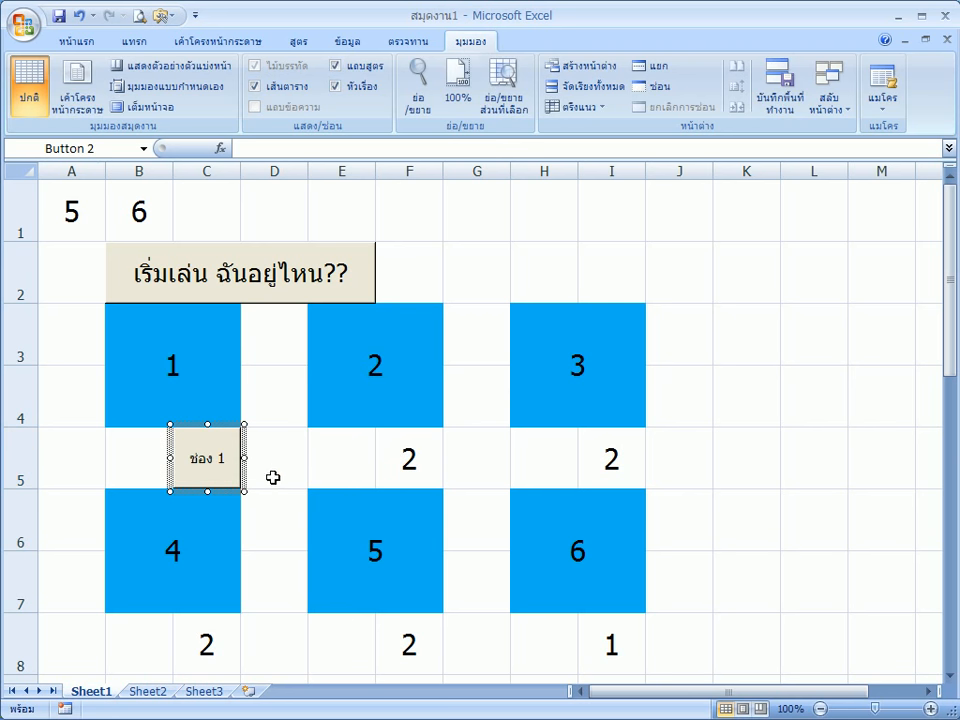
Paste copies of the "ช่อง 1" button over cells F5 and I5 under boxes 2 and 3.
left_click(394, 455)
right_click(398, 458)
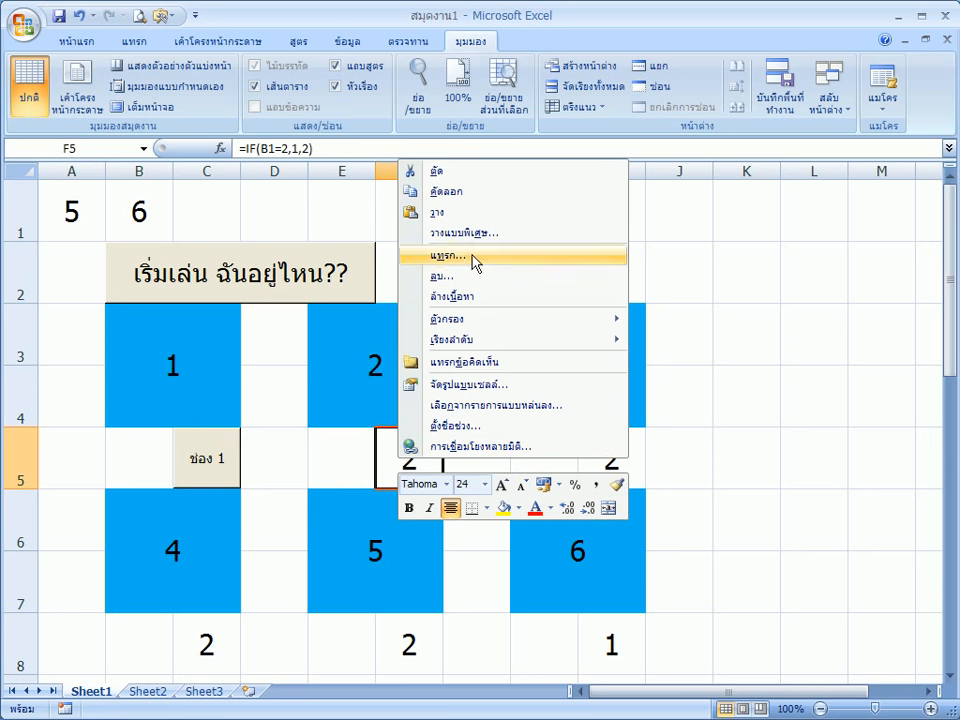
left_click(437, 212)
right_click(600, 460)
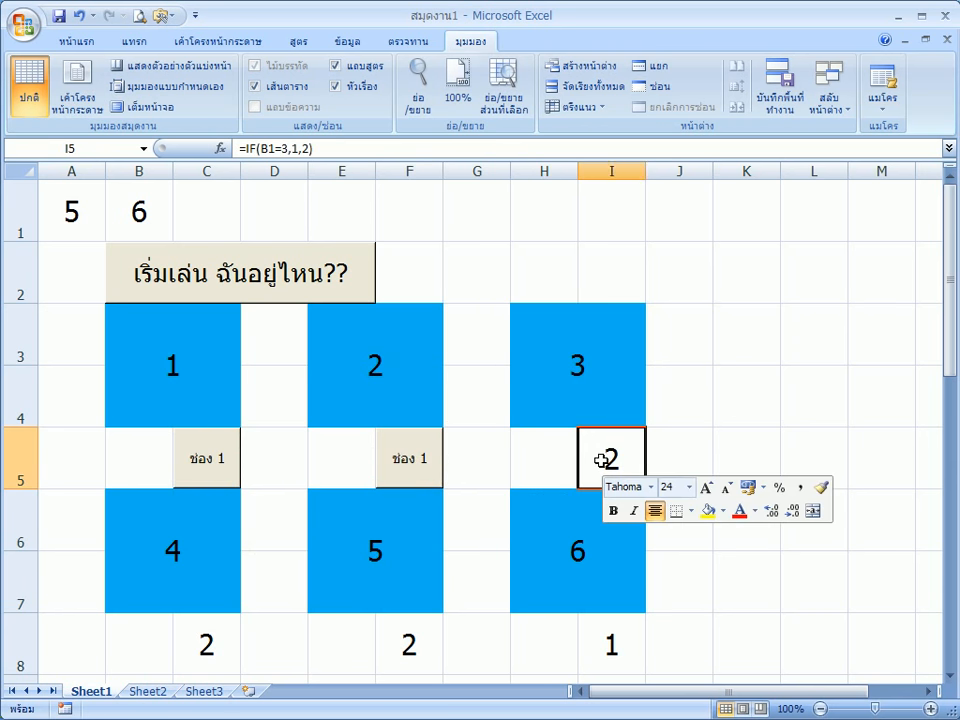
left_click(632, 214)
left_click(630, 214)
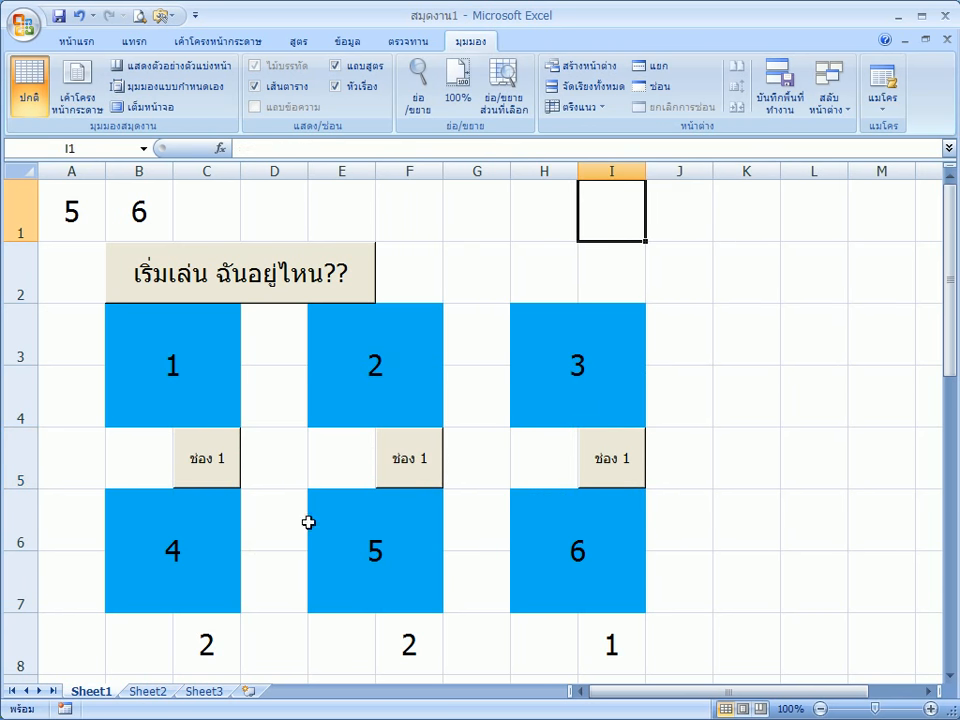
Paste copies of the "ช่อง 1" button over cells C8, F8 and I8 under boxes 4, 5 and 6.
right_click(209, 617)
left_click(215, 385)
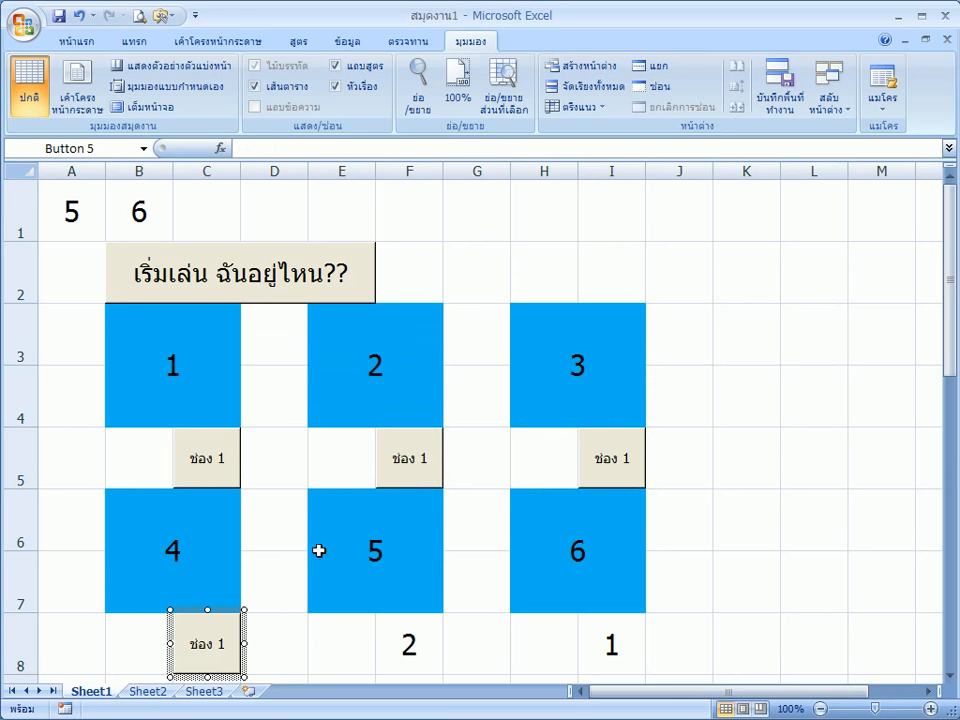
right_click(411, 639)
left_click(467, 399)
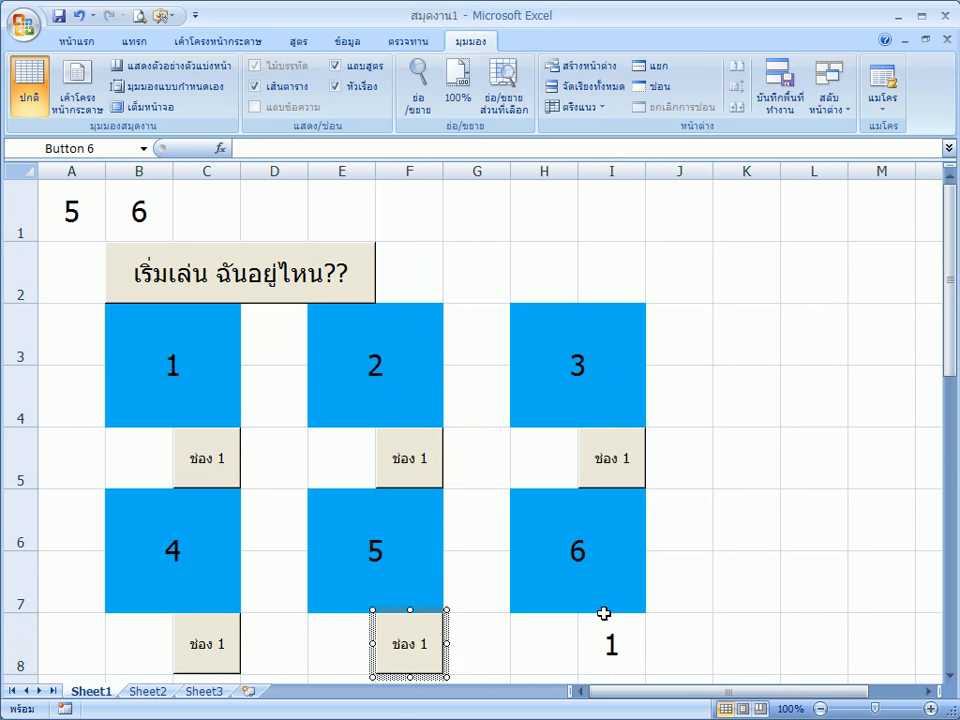
right_click(608, 628)
left_click(647, 380)
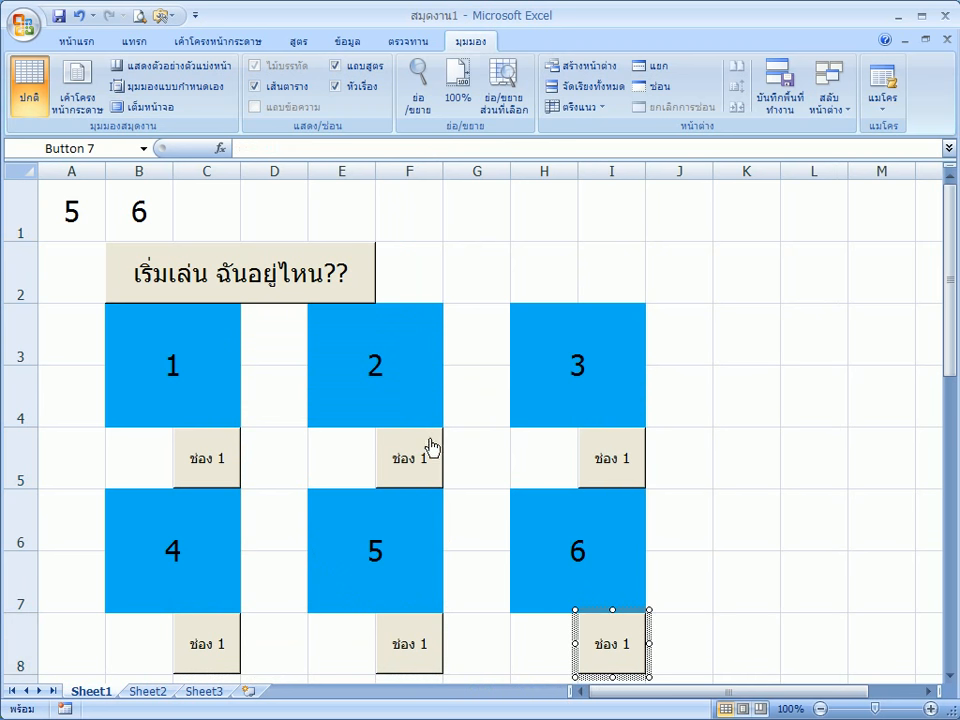
Change the captions of the buttons under boxes 2 and 3 to "ช่อง 2" and "ช่อง 3".
right_click(415, 455)
left_click(395, 443)
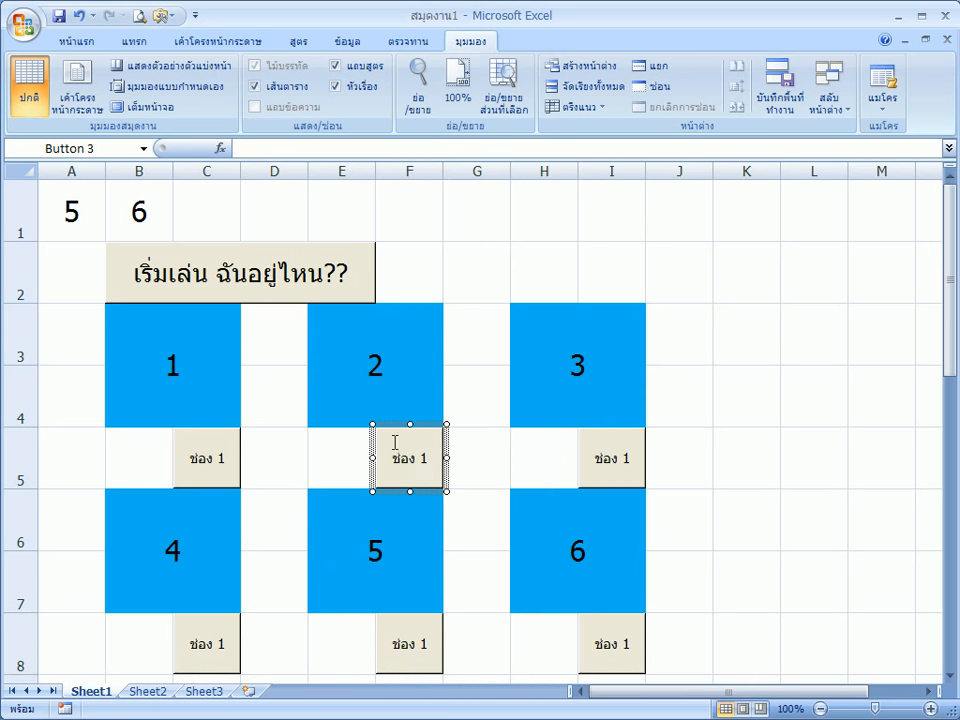
left_click_drag(435, 465, 423, 459)
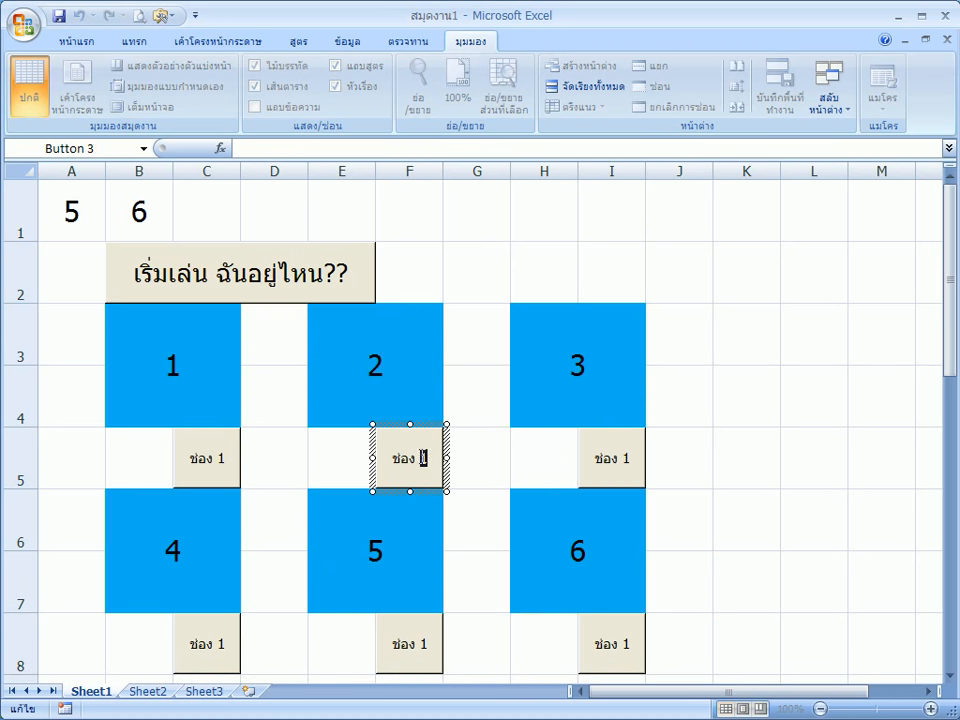
right_click(608, 463)
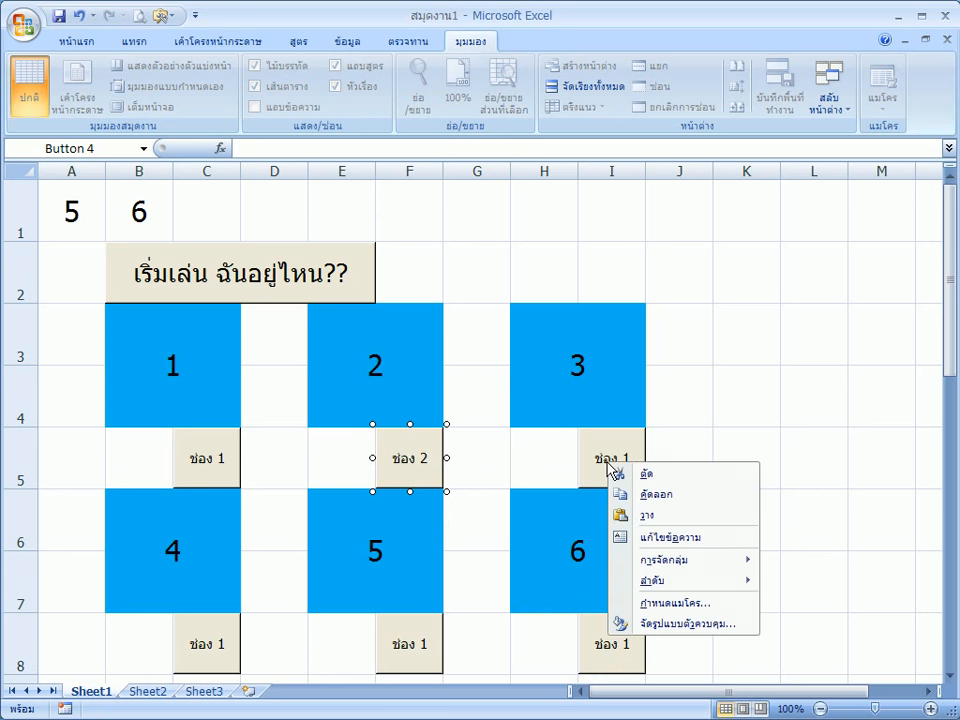
left_click(625, 458)
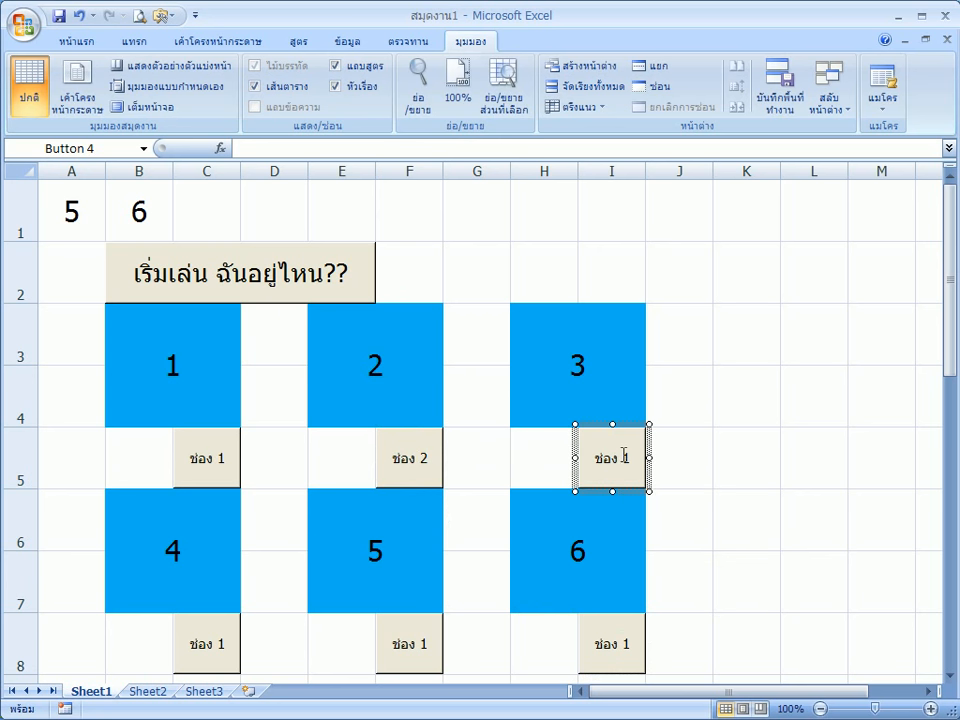
double_click(627, 458)
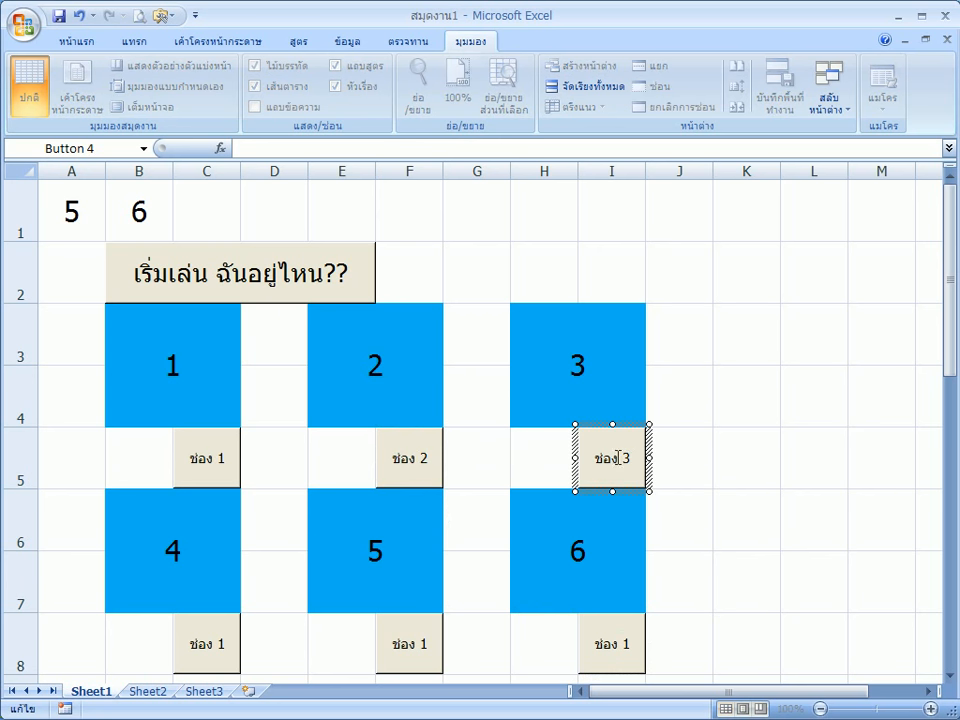
Change the captions of the buttons under boxes 4 and 5 to "ช่อง 4" and "ช่อง 5".
right_click(219, 643)
left_click(219, 643)
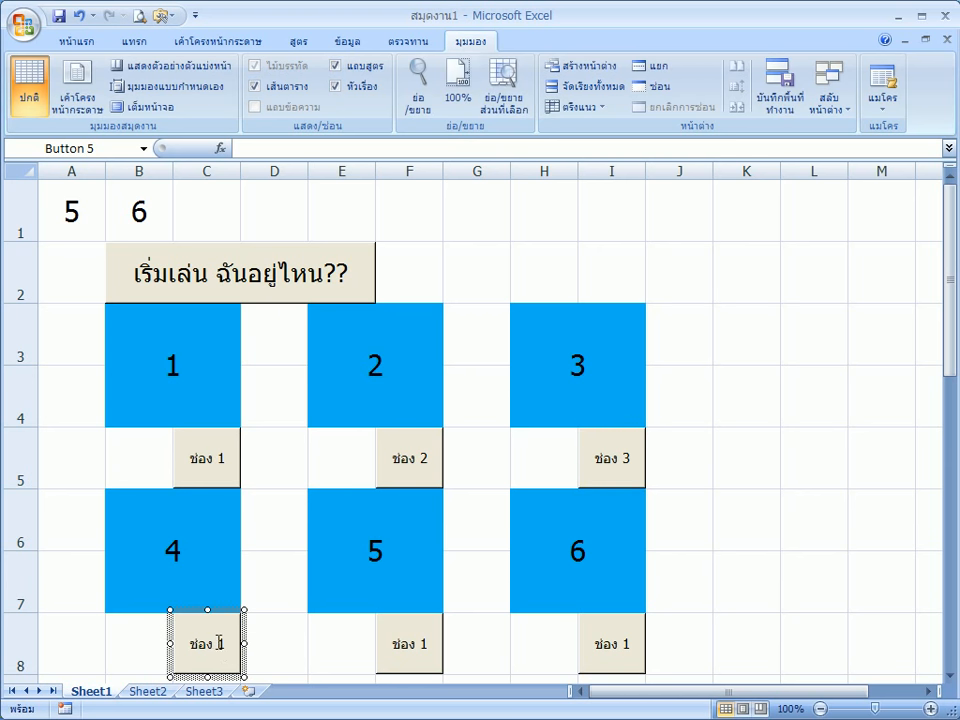
left_click(219, 643)
type("4")
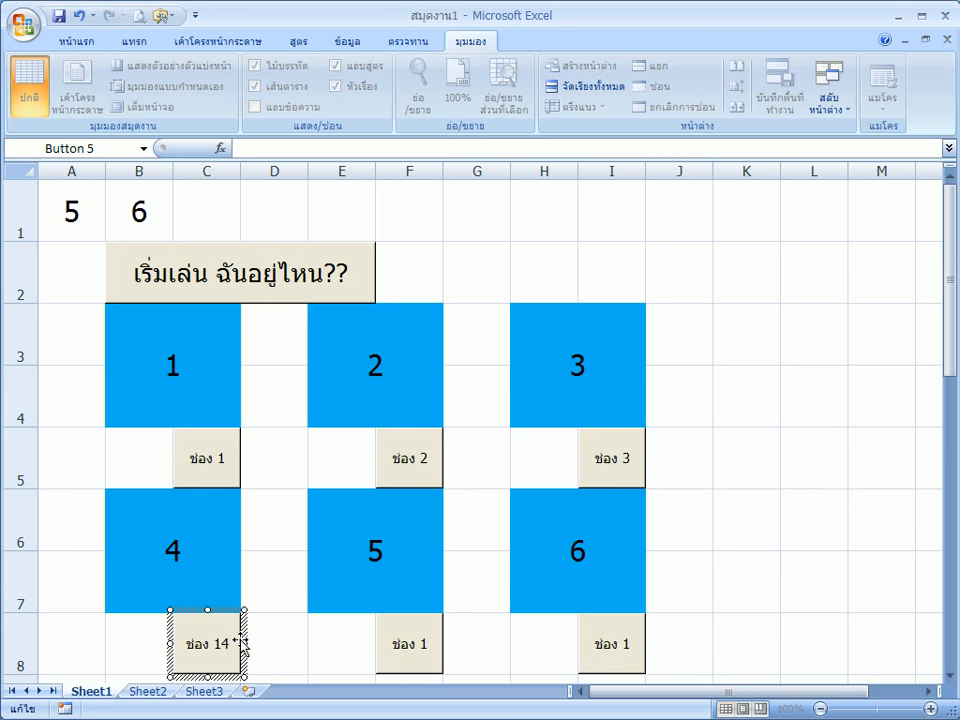
right_click(411, 651)
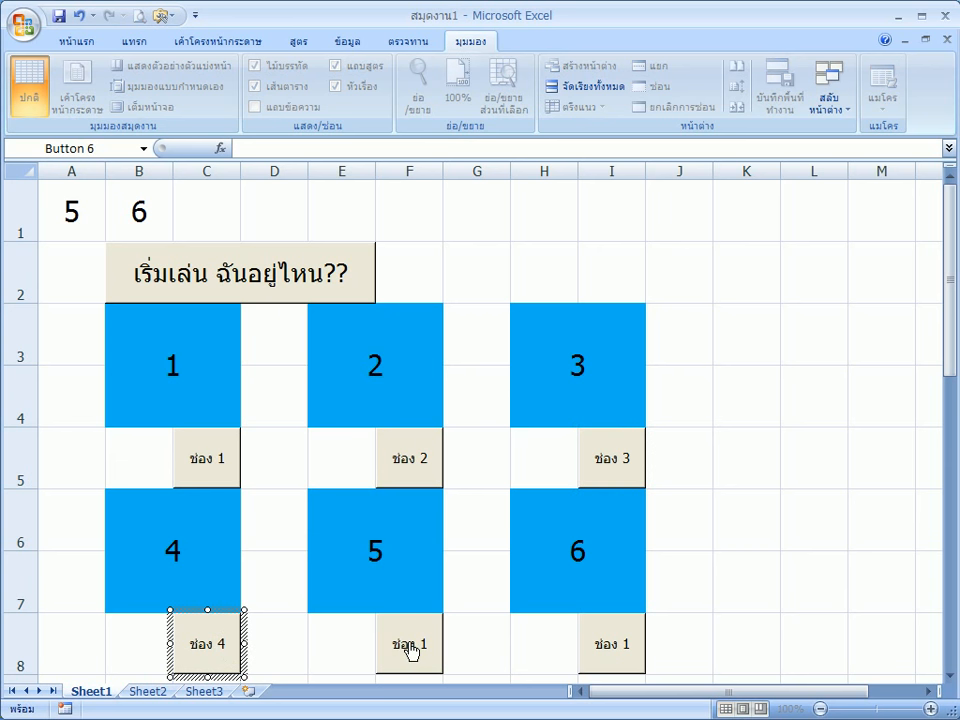
left_click(421, 648)
double_click(421, 648)
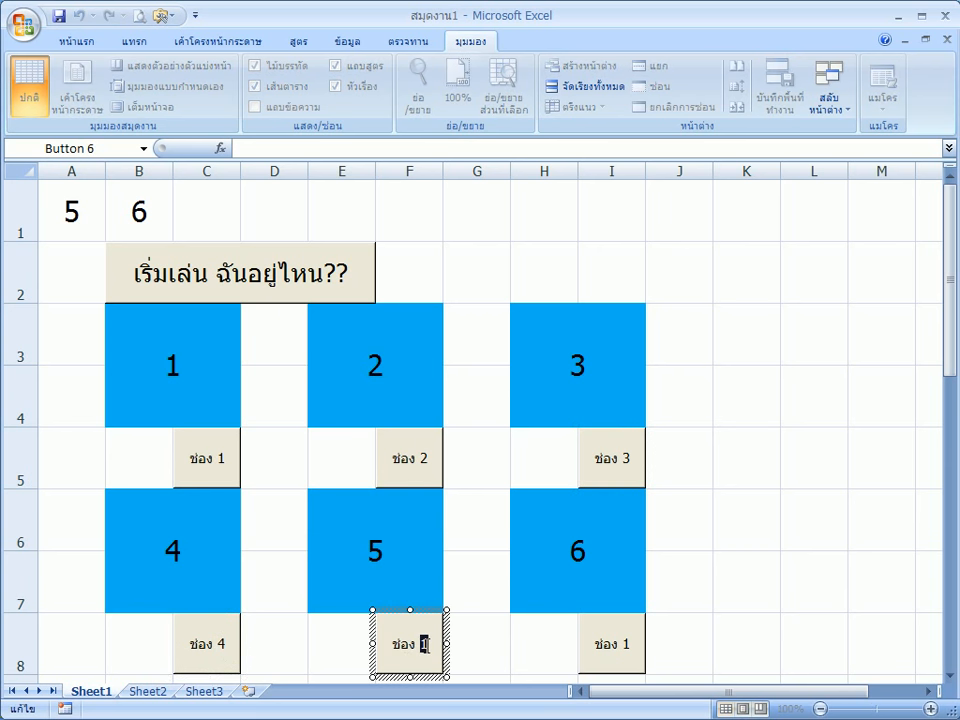
type("5")
Change the caption of the button under box 6 to "ช่อง 6" and deselect it.
right_click(600, 652)
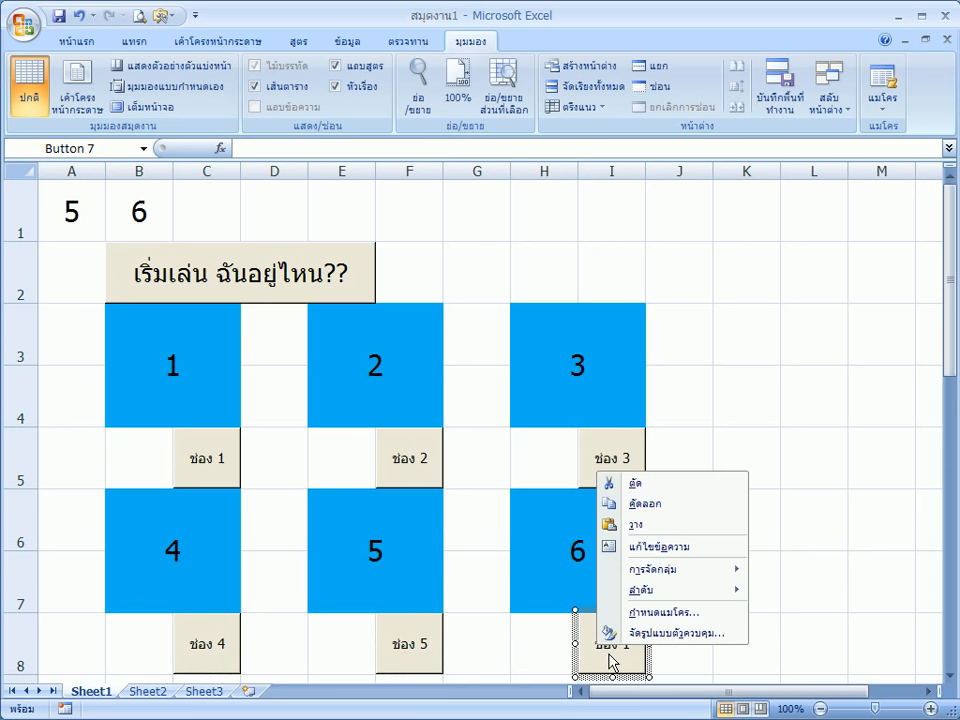
left_click(615, 643)
left_click(626, 643)
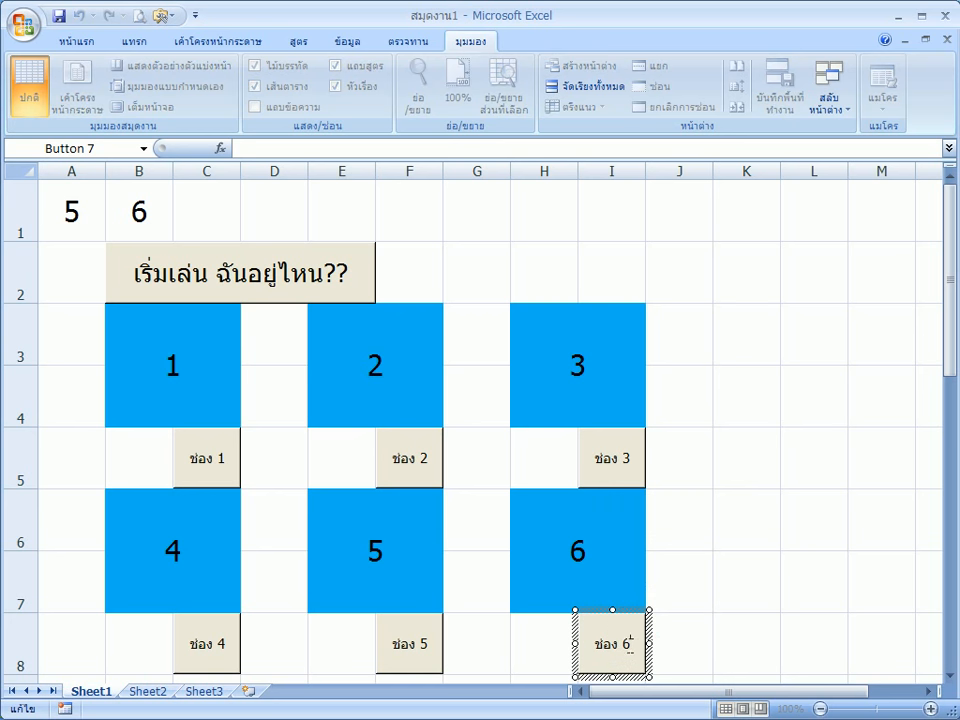
type("6")
left_click(546, 648)
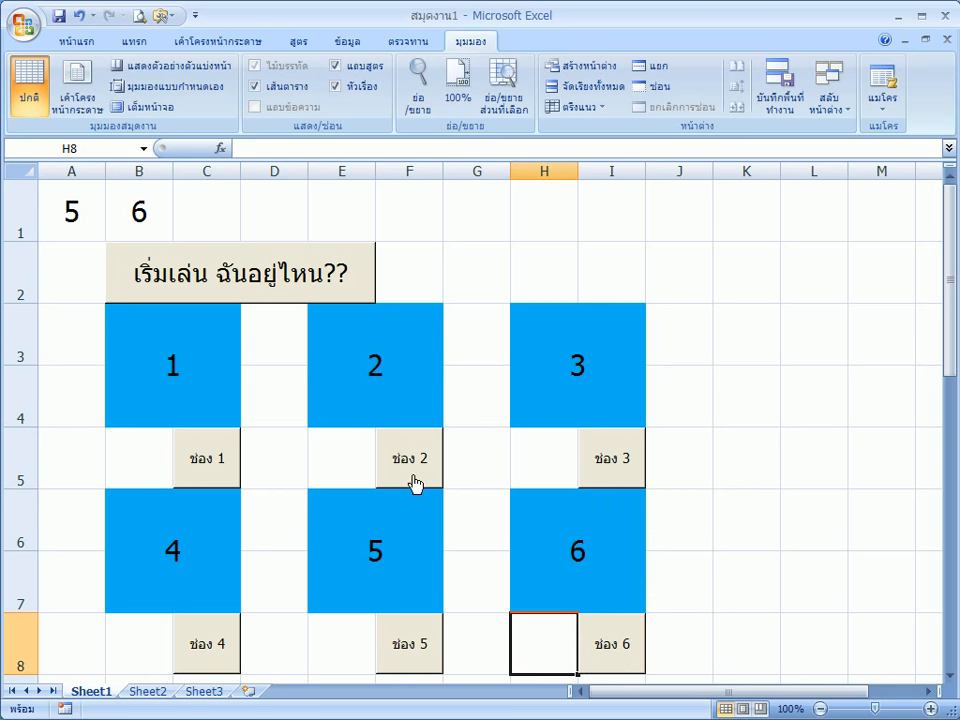
Assign the macro Button2 to the "ช่อง 2" button and Button3 to the "ช่อง 3" button.
right_click(424, 480)
left_click(502, 620)
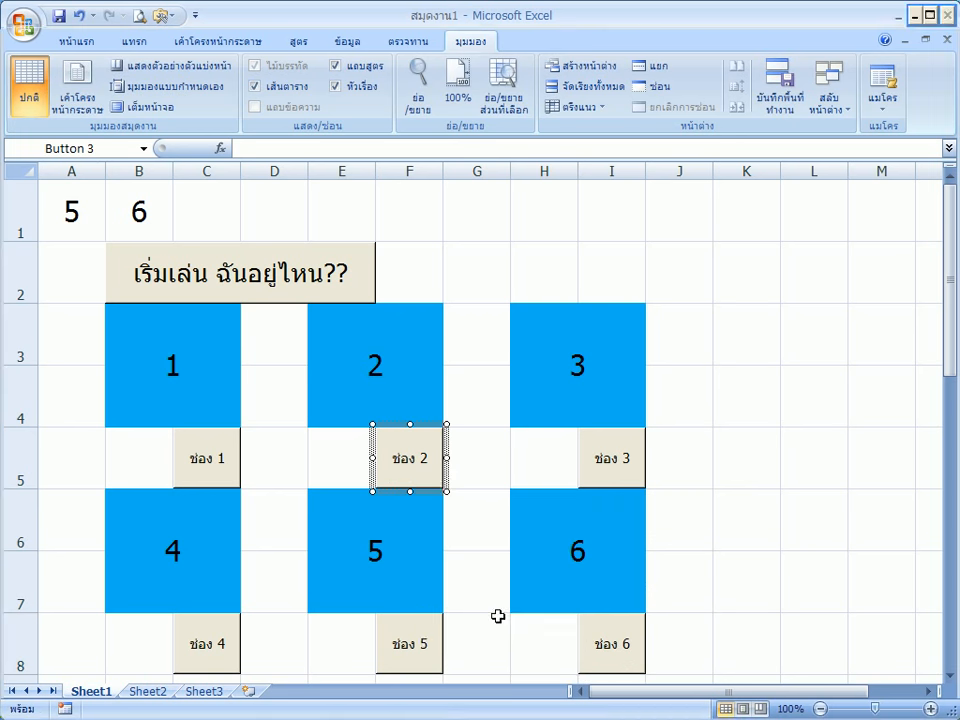
double_click(355, 479)
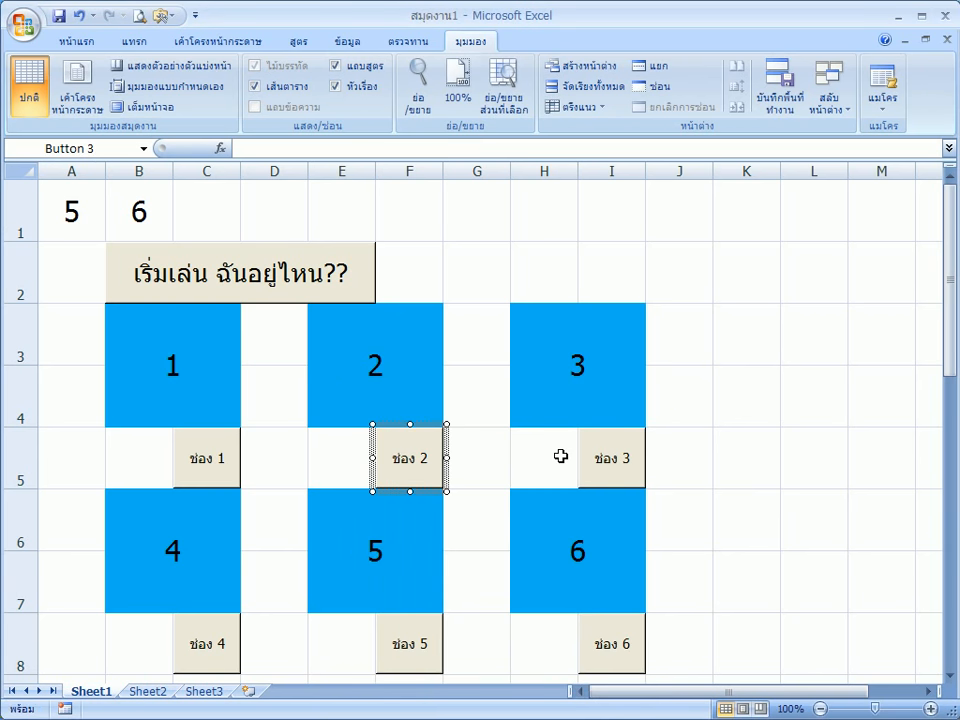
right_click(609, 465)
left_click(650, 602)
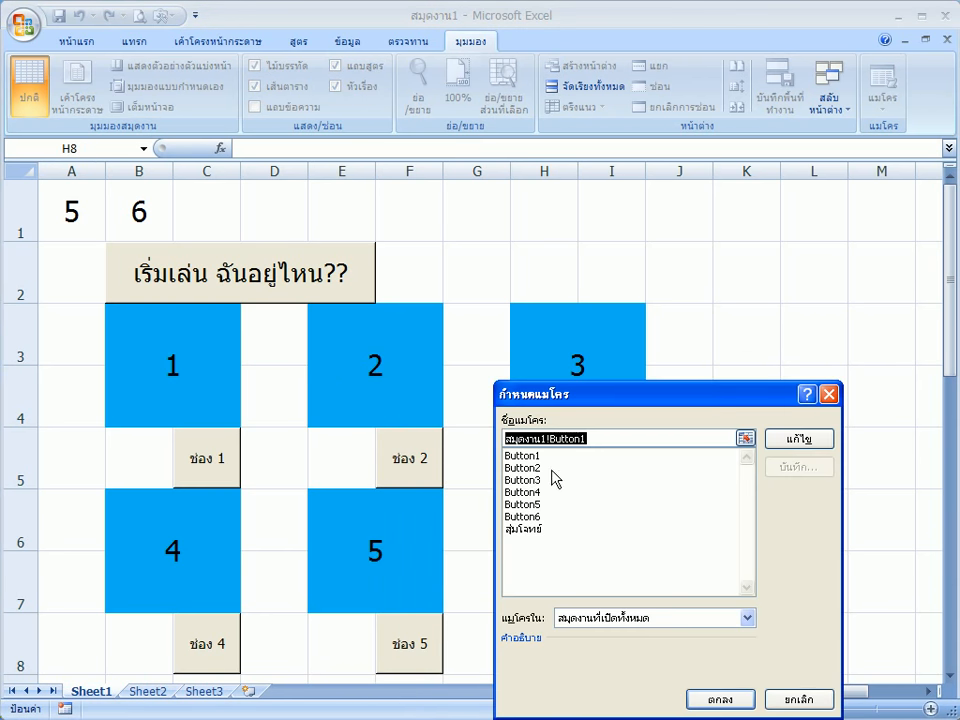
left_click(537, 480)
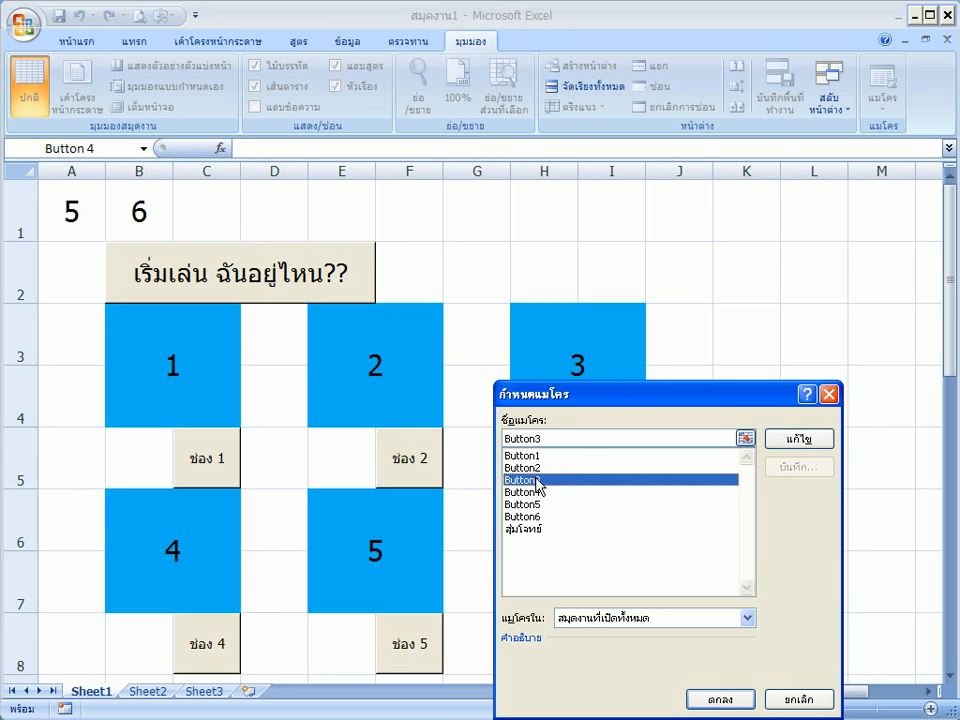
double_click(537, 481)
Assign the macro Button4 to the "ช่อง 4" button and Button5 to the "ช่อง 5" button.
right_click(229, 636)
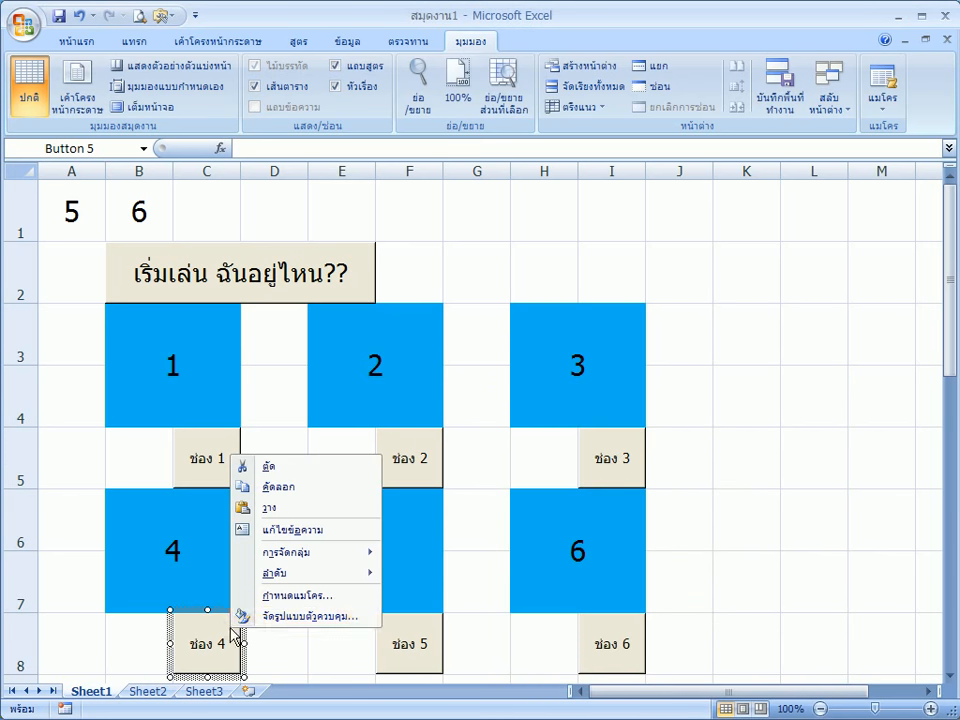
left_click(282, 596)
left_click(128, 489)
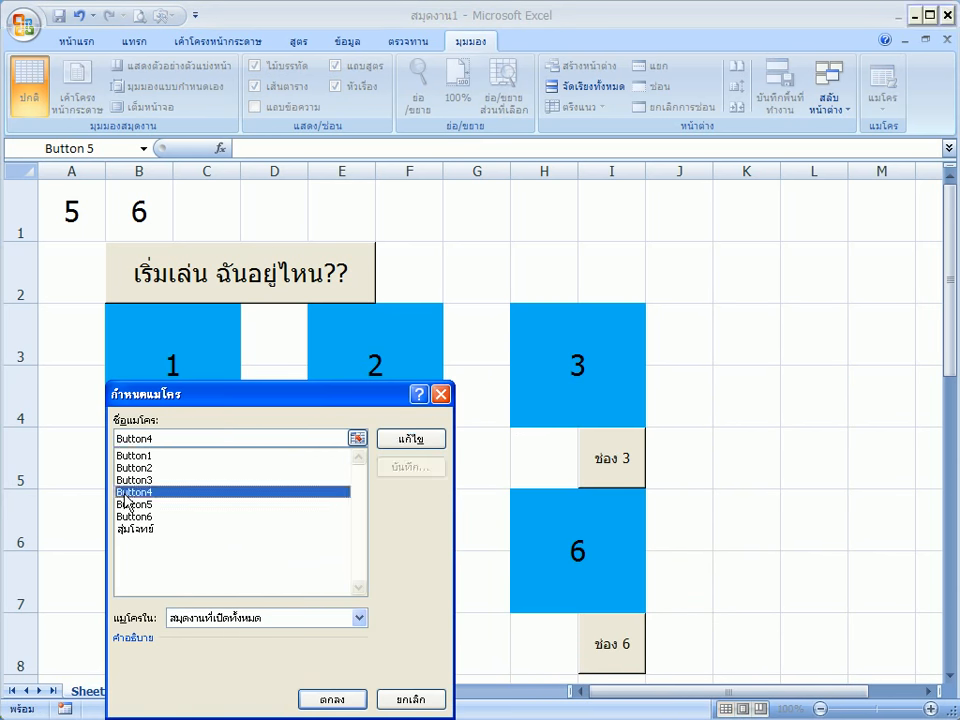
double_click(128, 489)
right_click(392, 650)
left_click(405, 626)
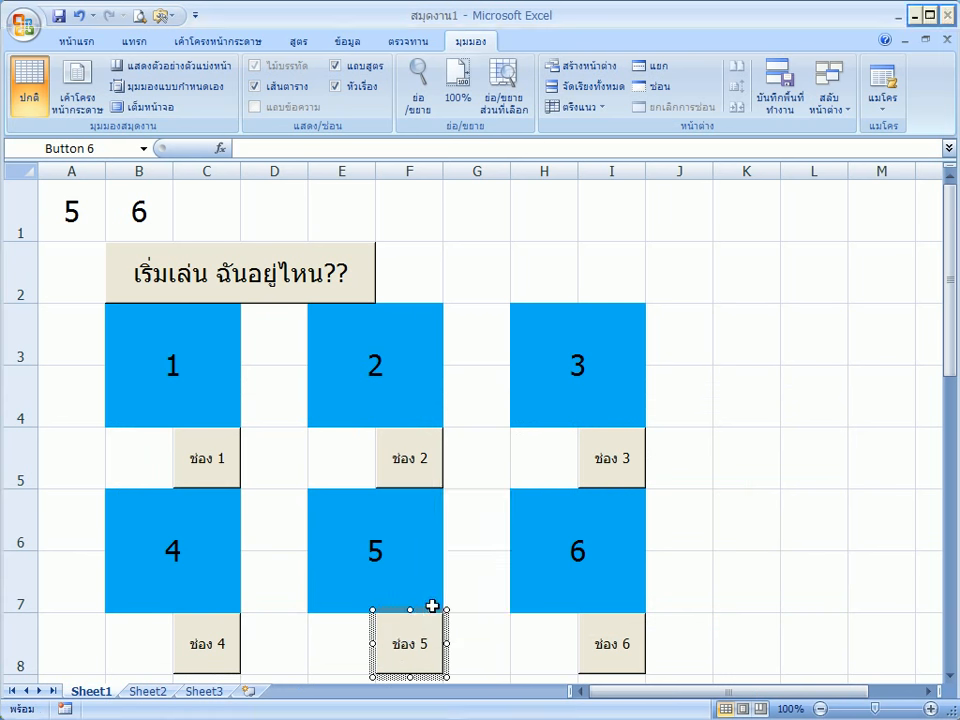
double_click(296, 506)
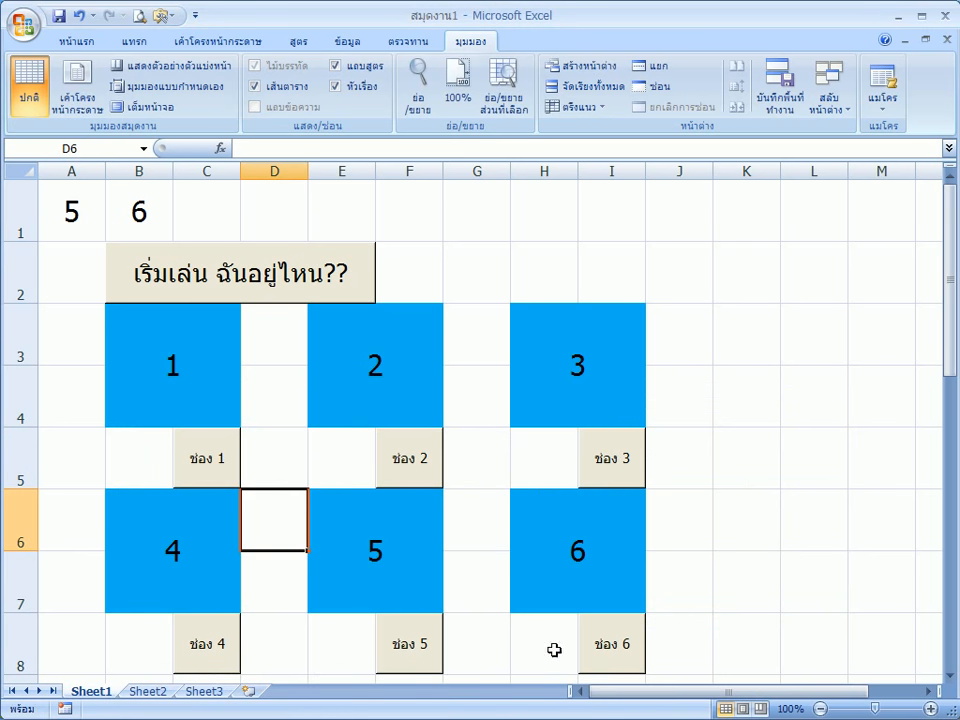
Assign the macro Button6 to the "ช่อง 6" button and deselect it.
right_click(606, 655)
left_click(638, 622)
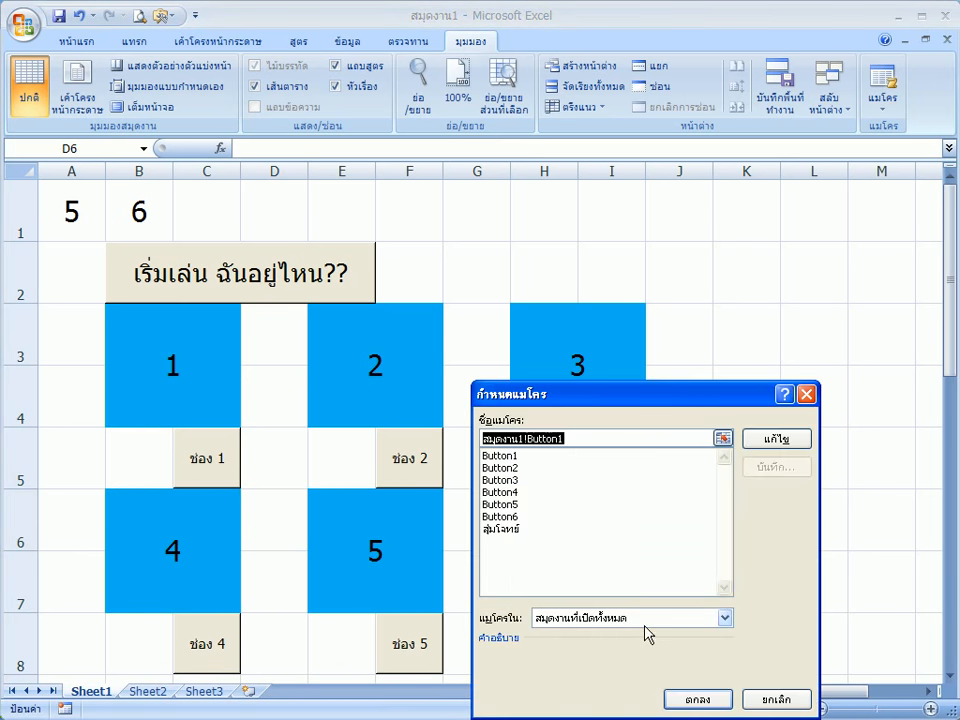
left_click(502, 517)
double_click(500, 517)
left_click(486, 484)
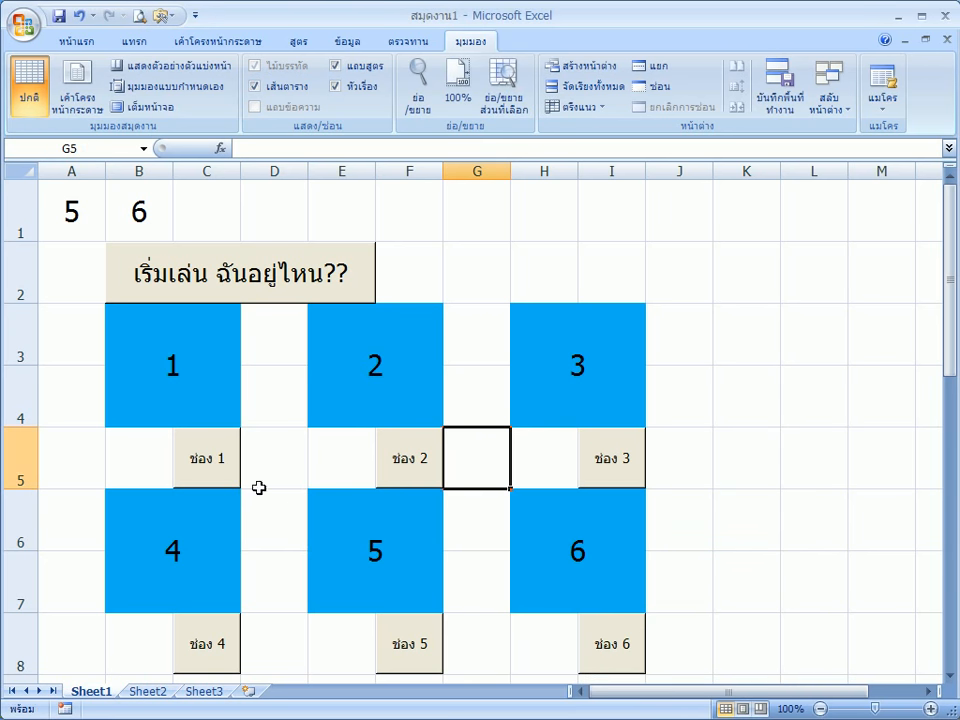
Start a new round with the start button, test the "ช่อง 1" button and end its macro.
left_click(230, 300)
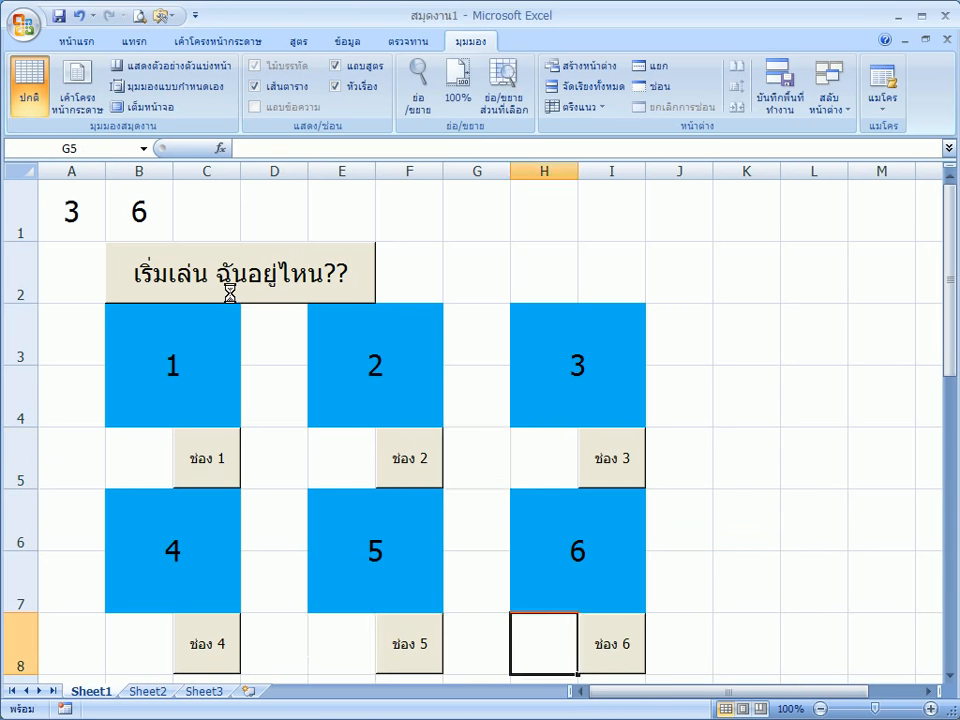
left_click(200, 476)
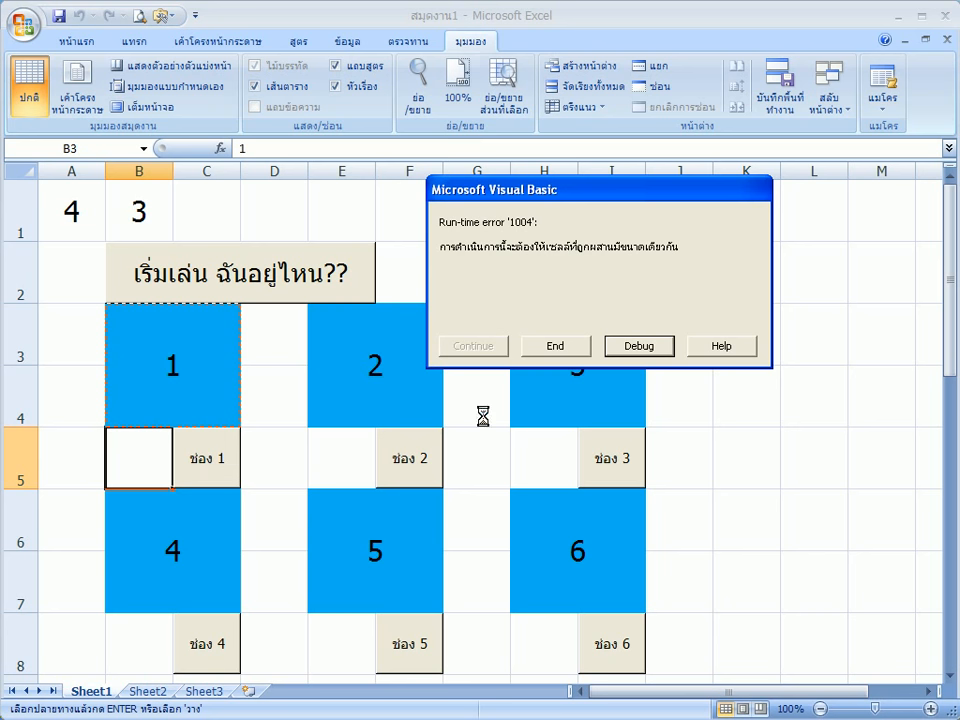
left_click(554, 344)
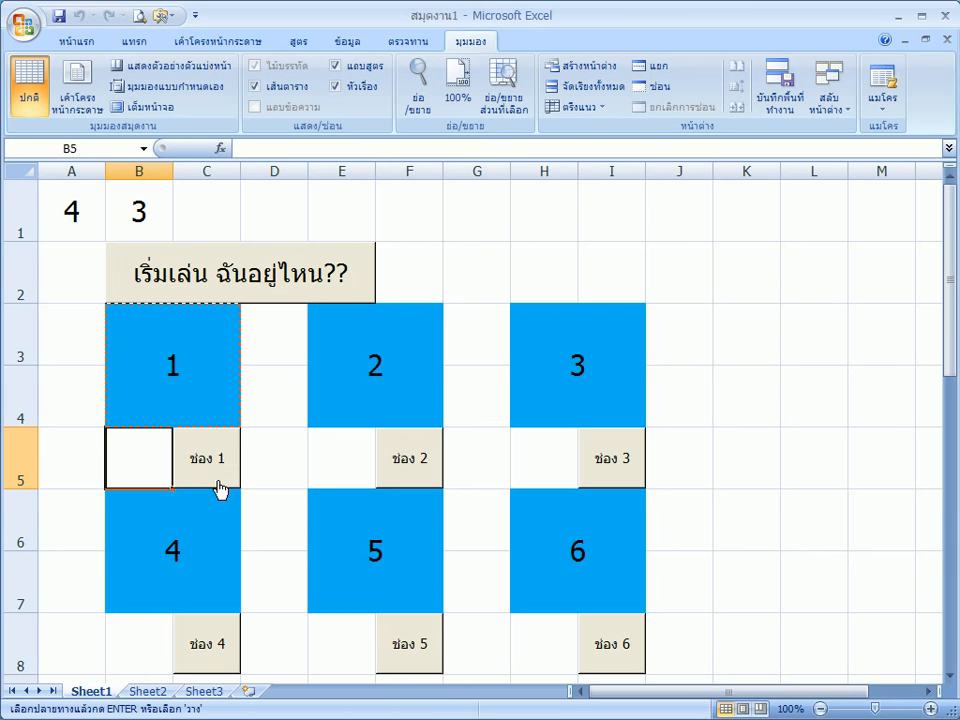
left_click(291, 463)
Test the answer buttons "ช่อง 2" through "ช่อง 6" one after another.
left_click(414, 478)
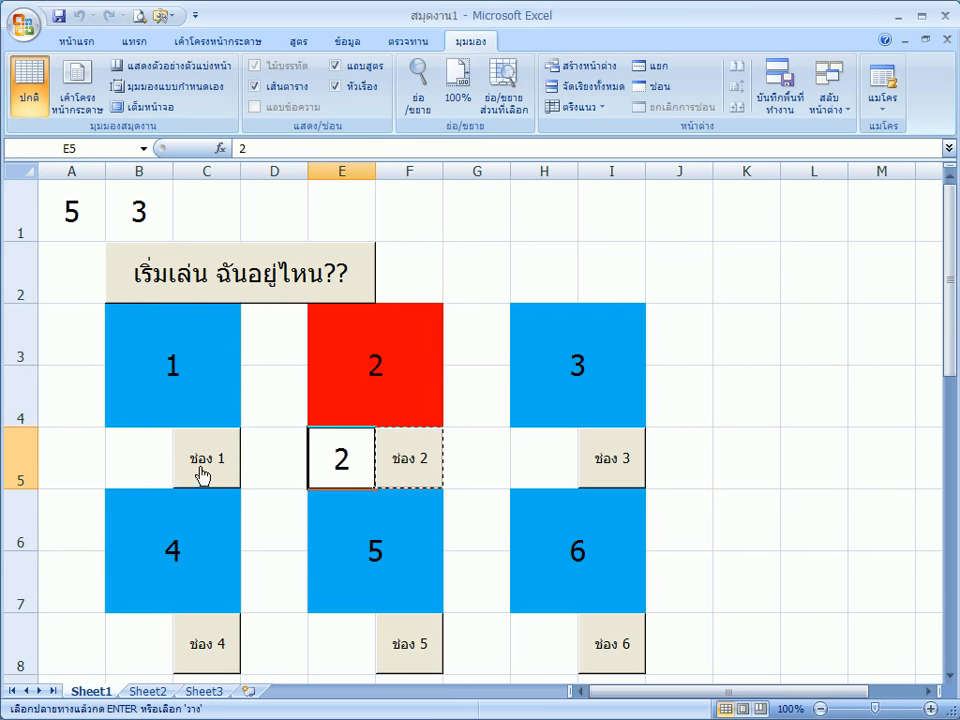
left_click(596, 484)
left_click(236, 643)
left_click(416, 655)
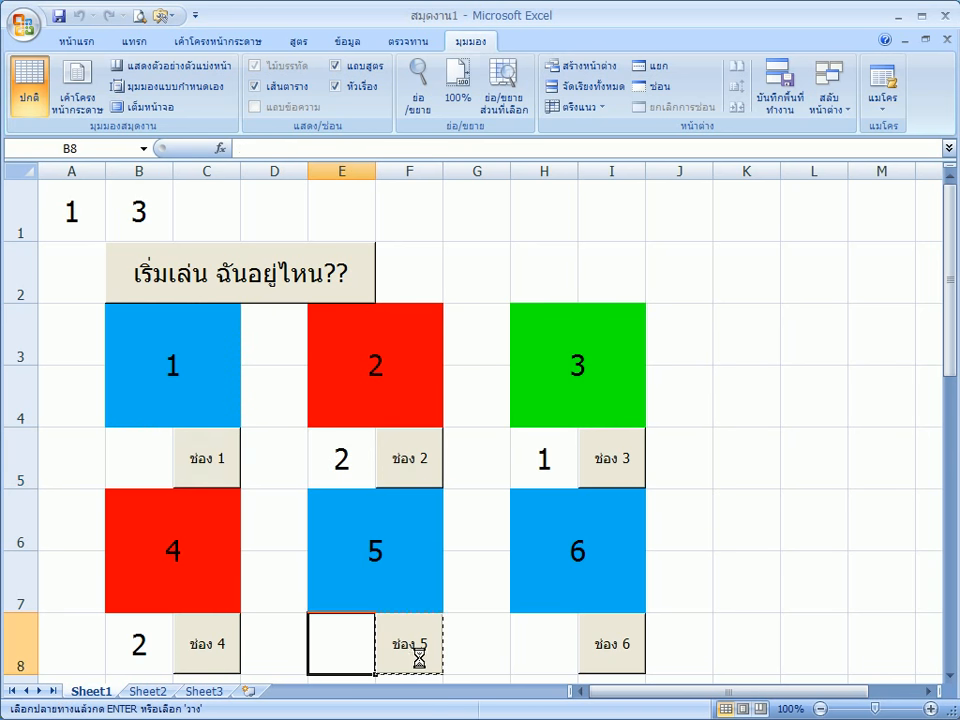
left_click(606, 658)
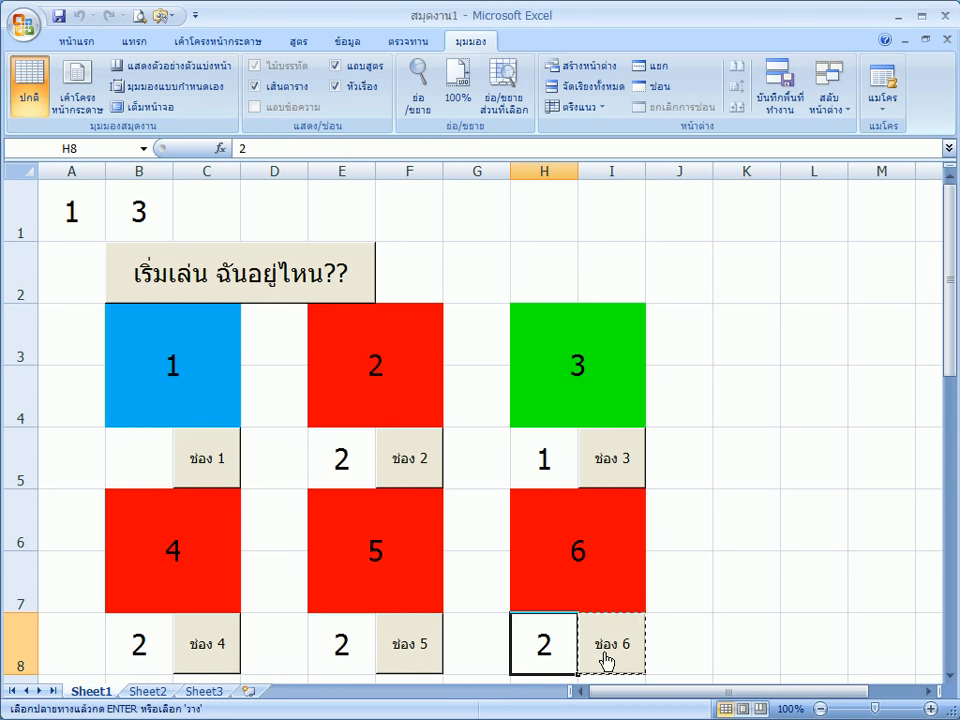
left_click(269, 538)
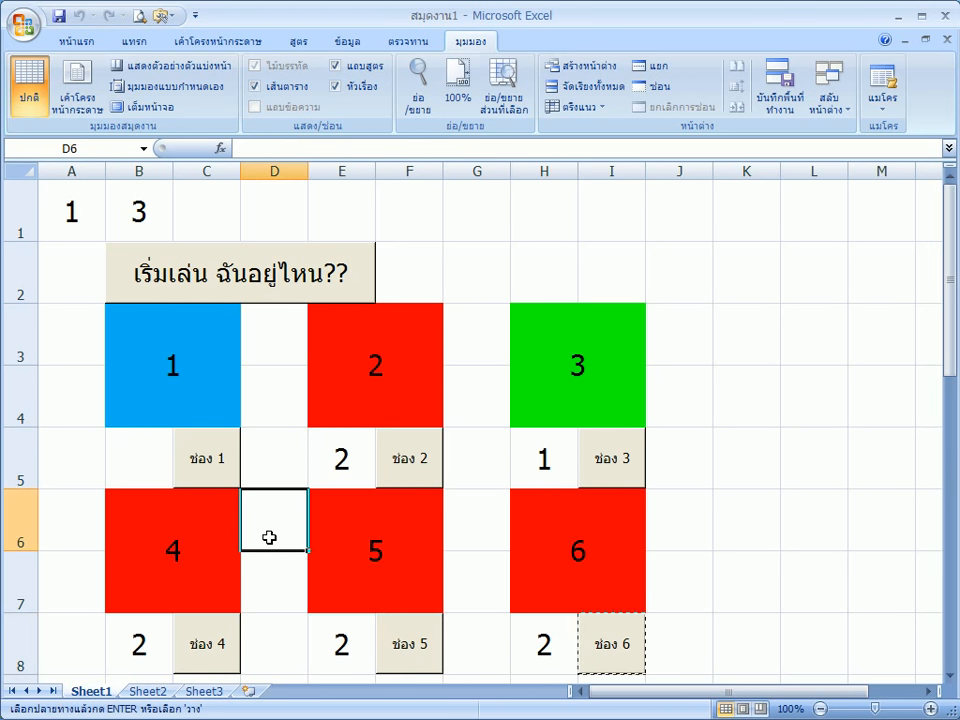
Start recording a macro named Button1, replacing the existing macro of that name.
left_click(883, 114)
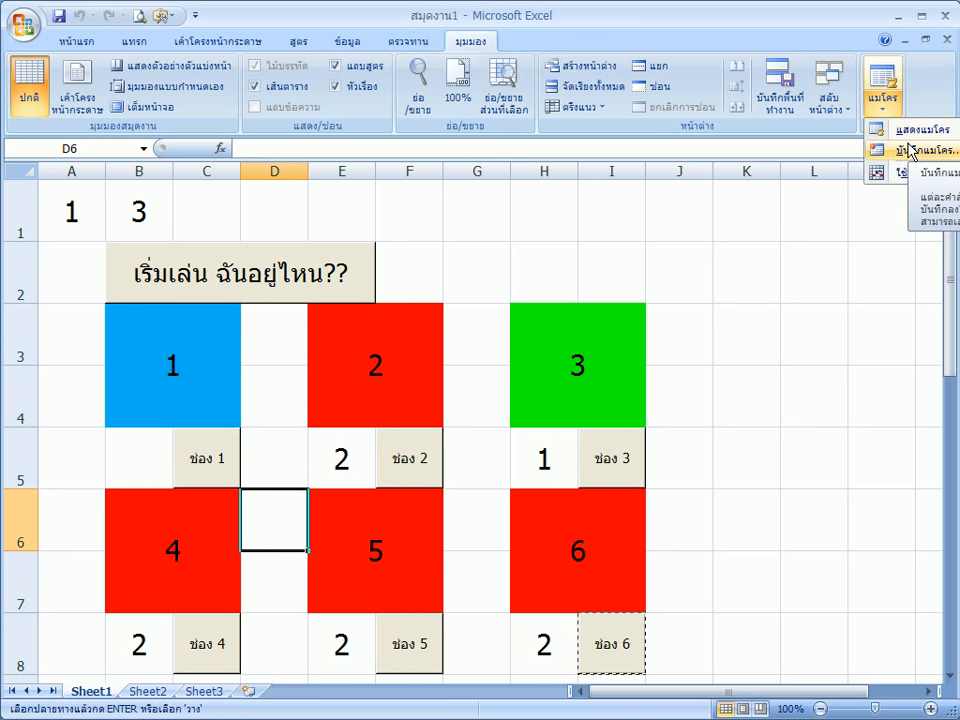
left_click(910, 150)
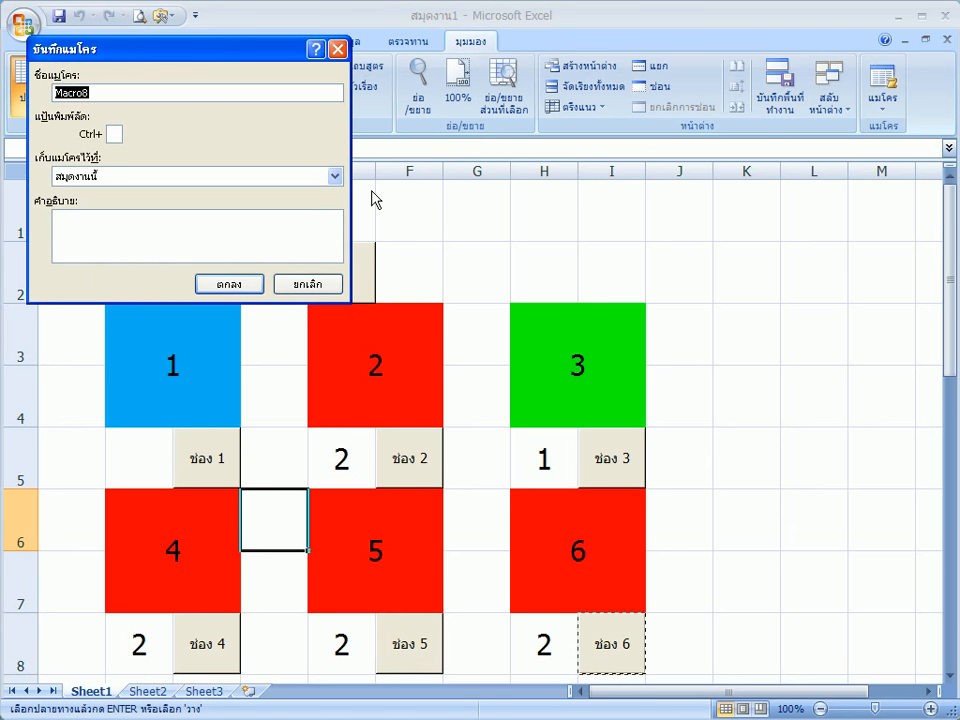
type("Button1")
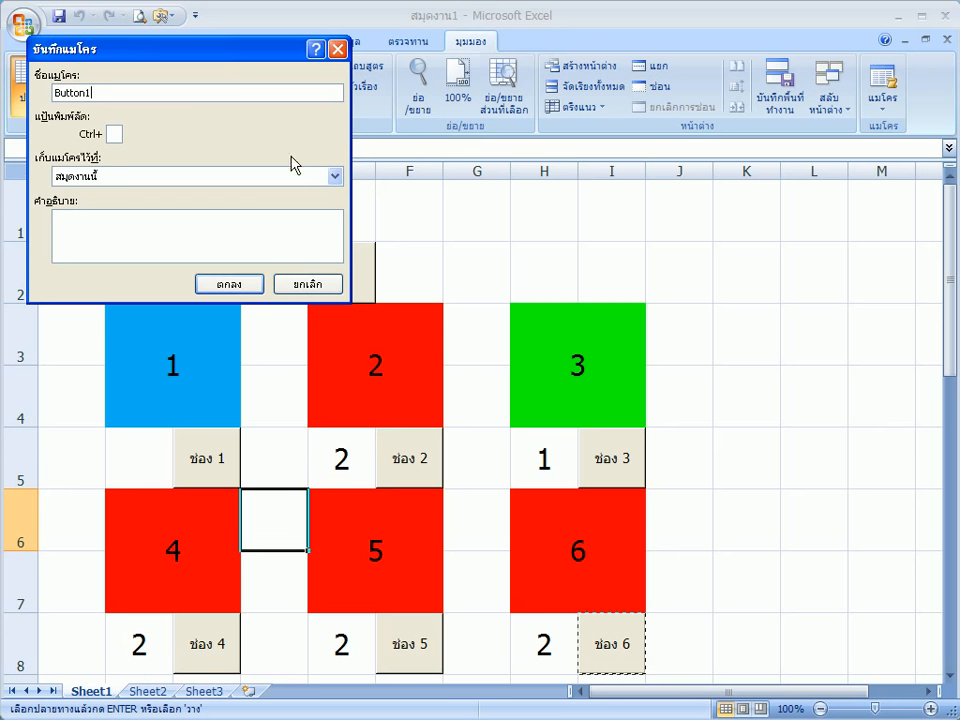
left_click(240, 284)
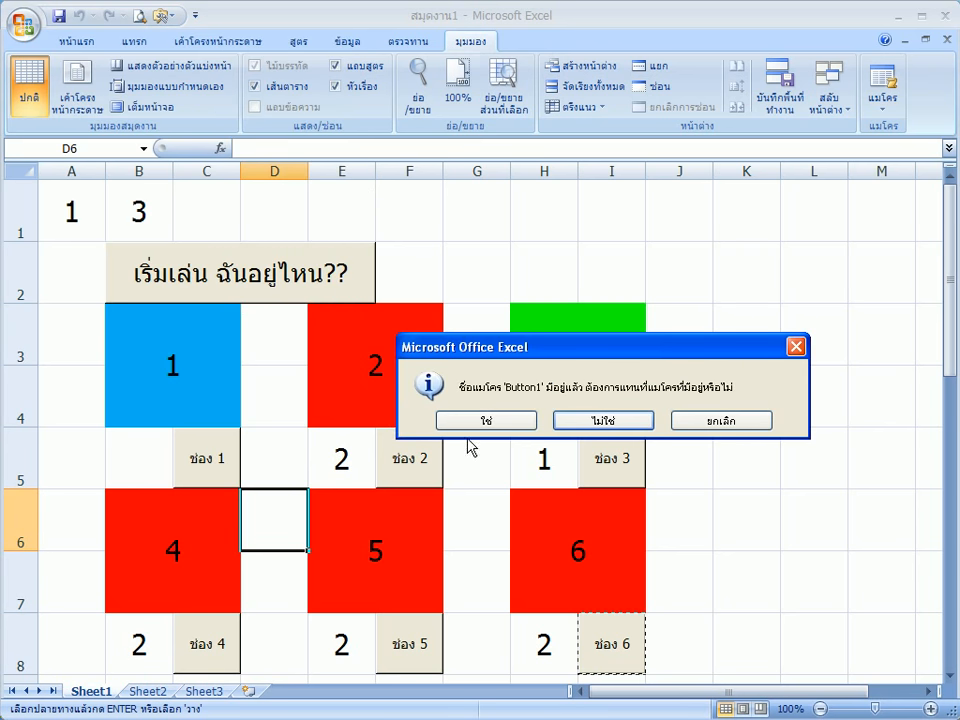
left_click(463, 425)
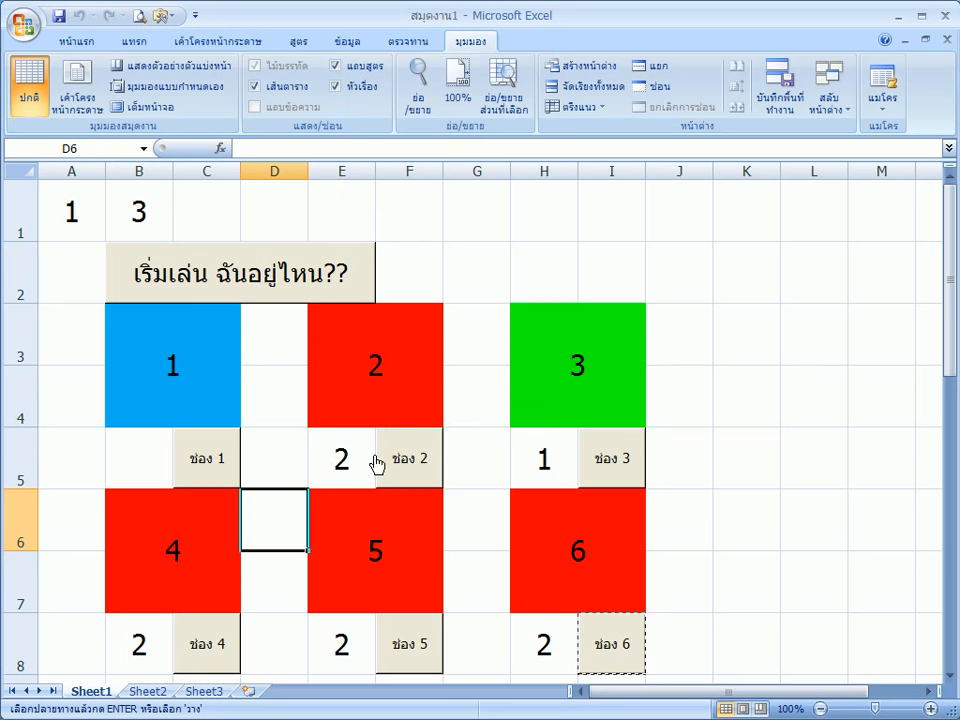
Record copying the formula cell C5 and pasting only its value into B5, and stop the recording.
double_click(267, 467)
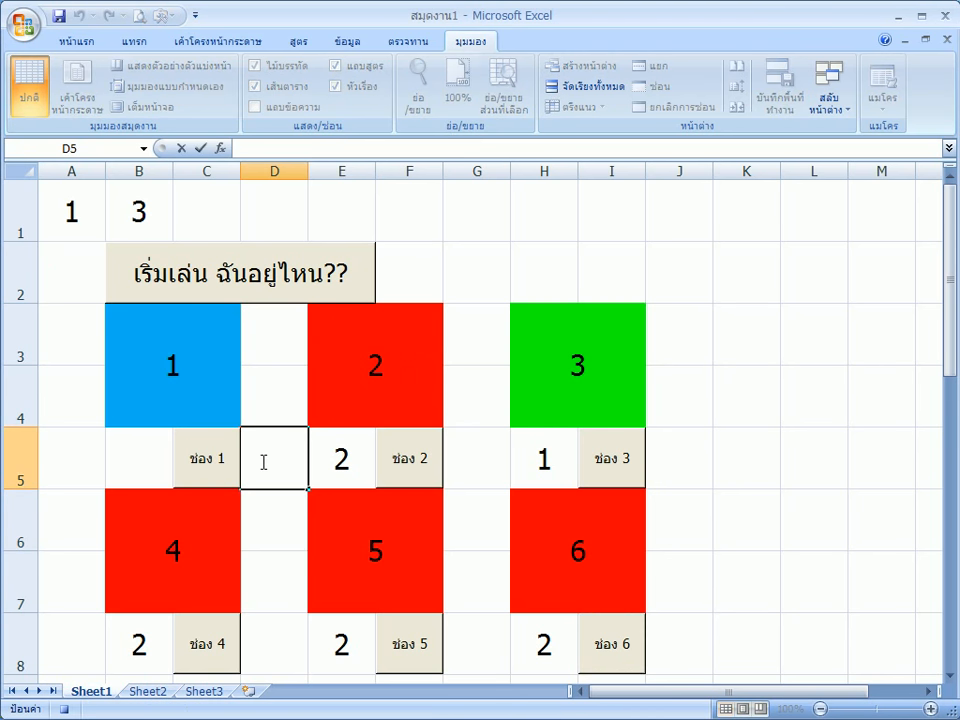
key("Left")
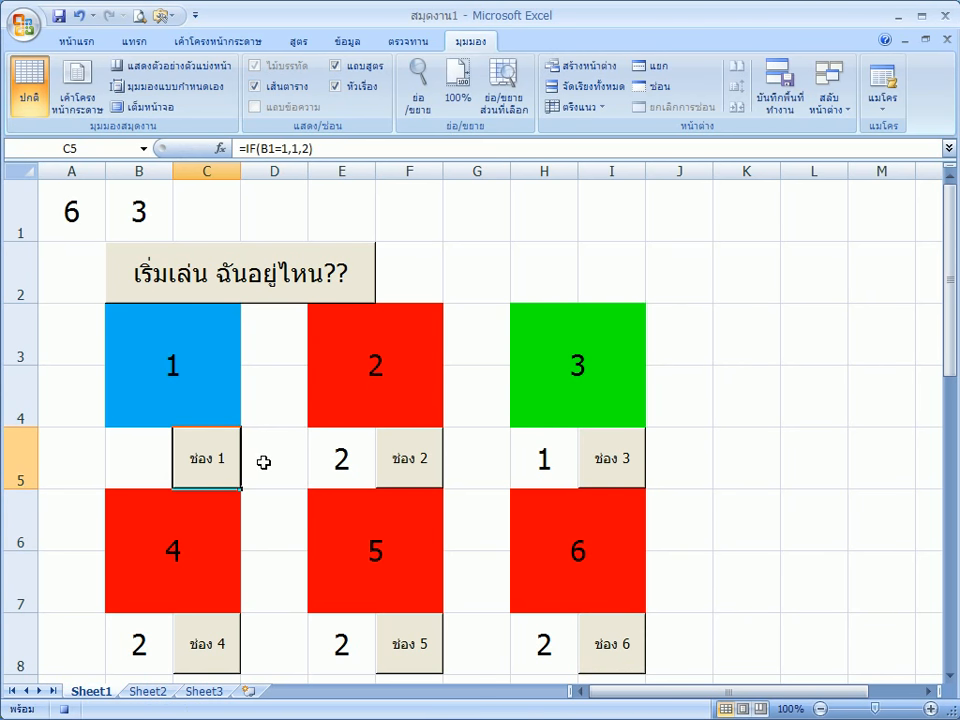
right_click(131, 465)
left_click(195, 240)
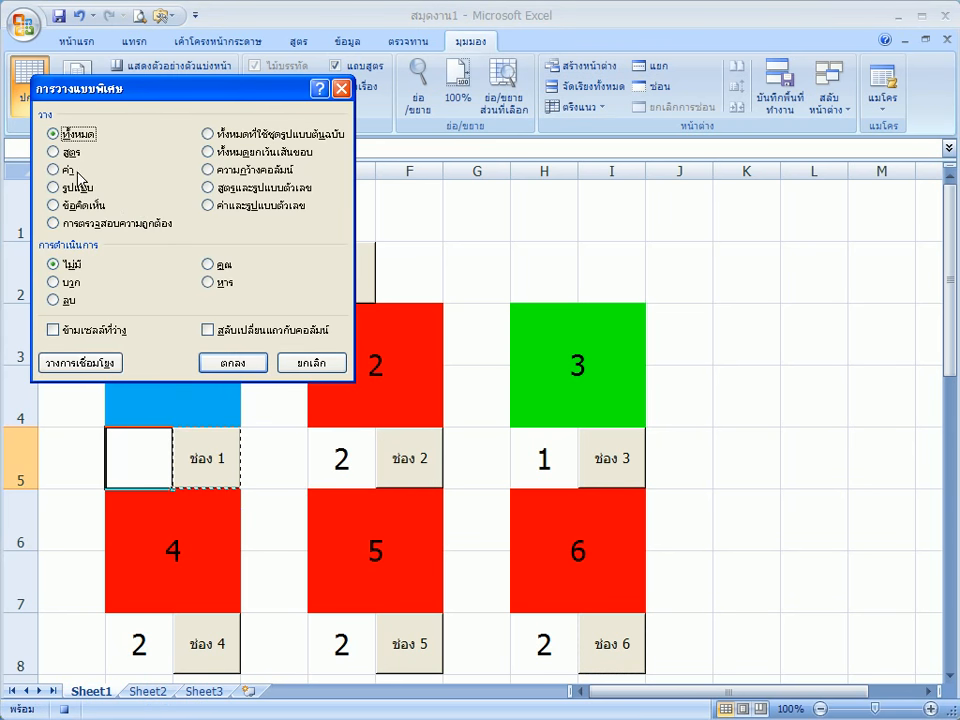
left_click(60, 169)
left_click(231, 364)
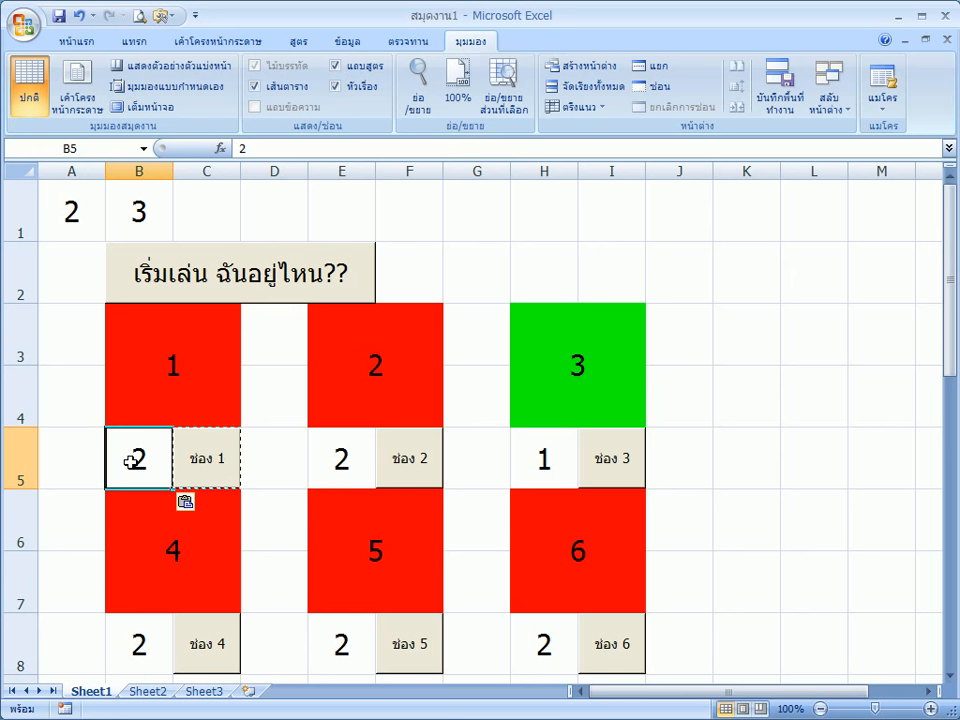
Fill cells B5:C5 and E5:F5 under boxes 1 and 2 with black.
key("shift+Right")
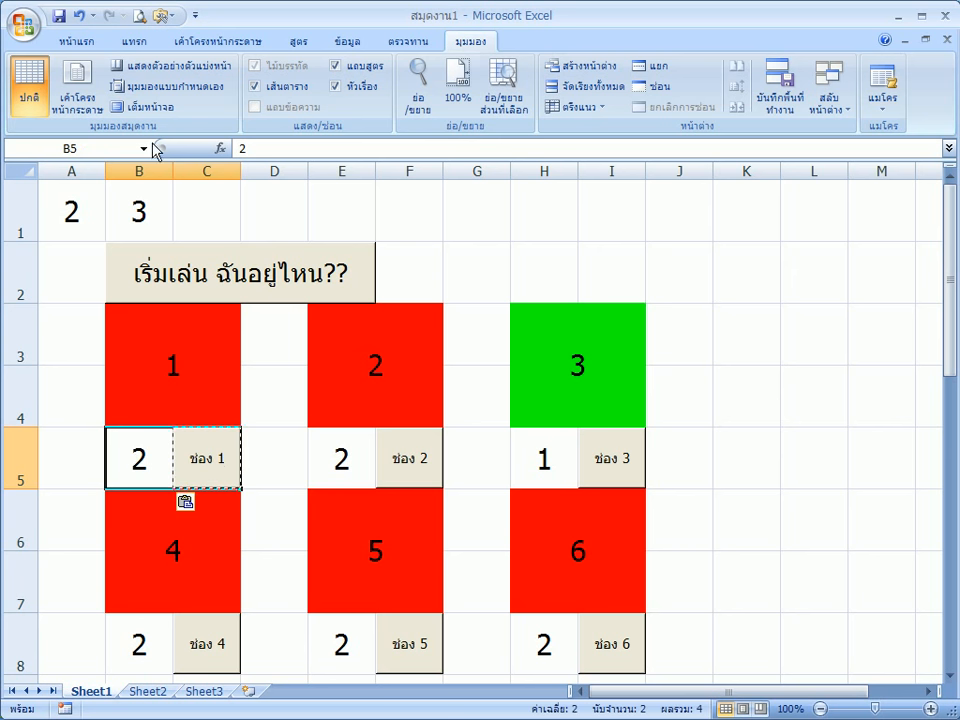
left_click(80, 45)
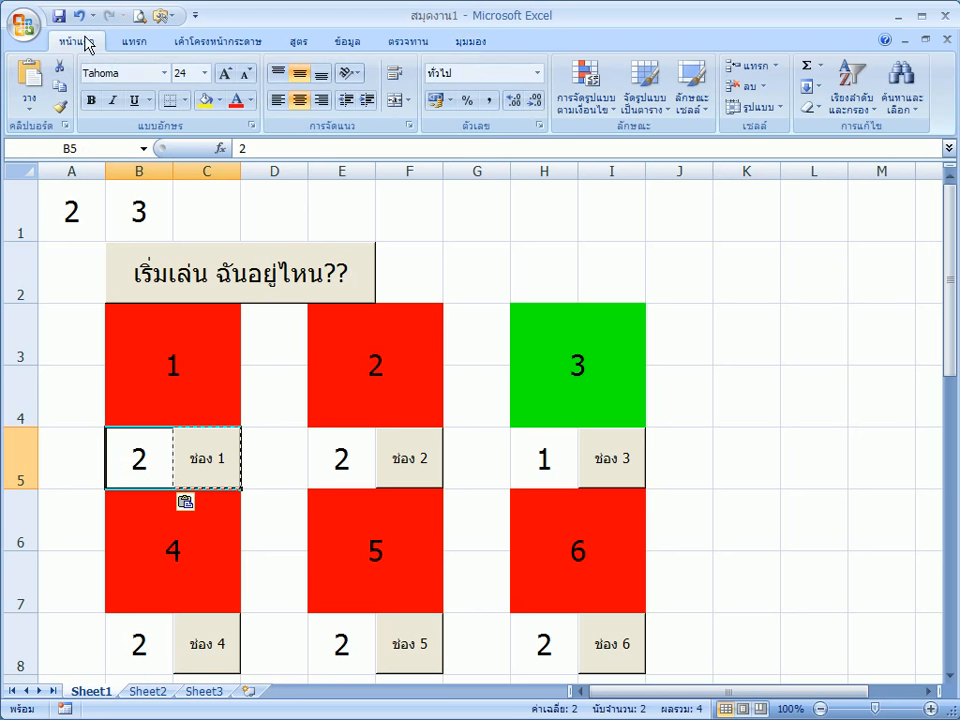
left_click(219, 100)
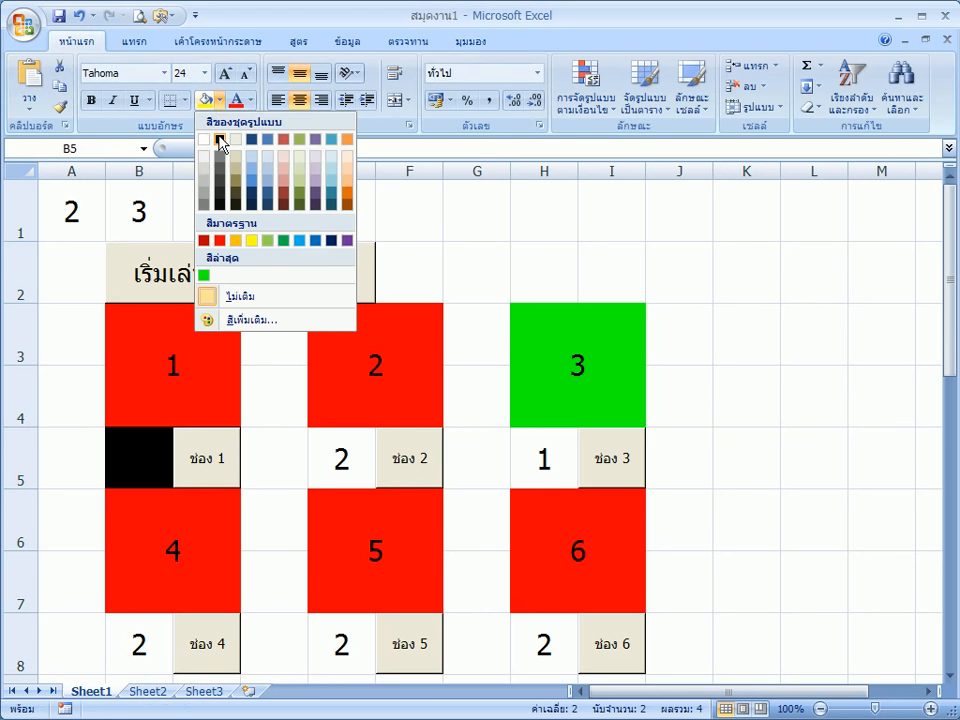
left_click(219, 139)
left_click(340, 460)
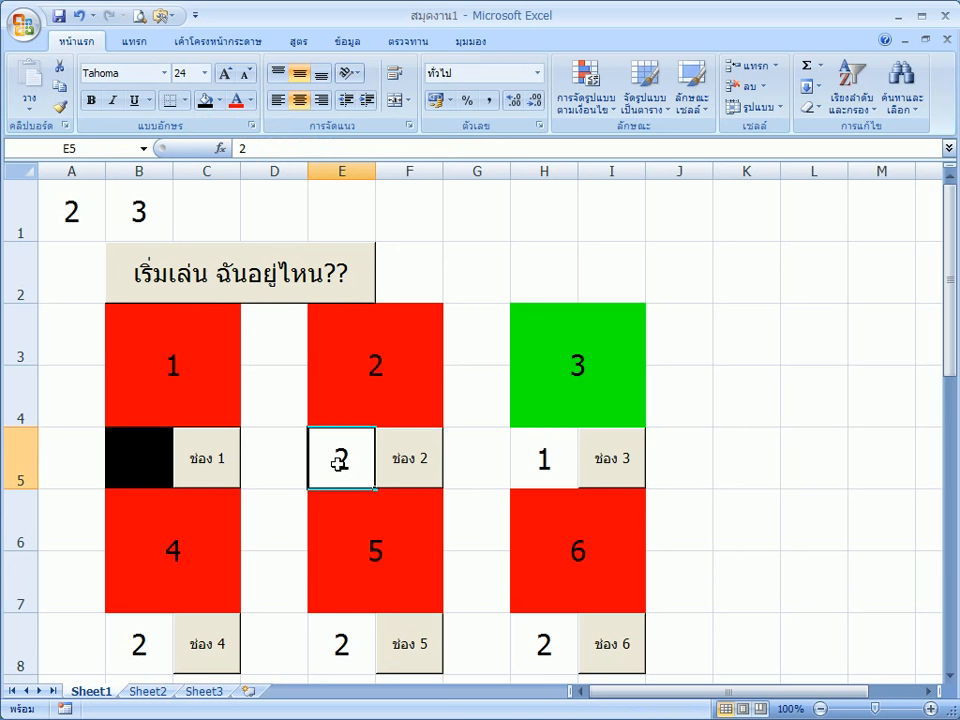
key("shift+Right")
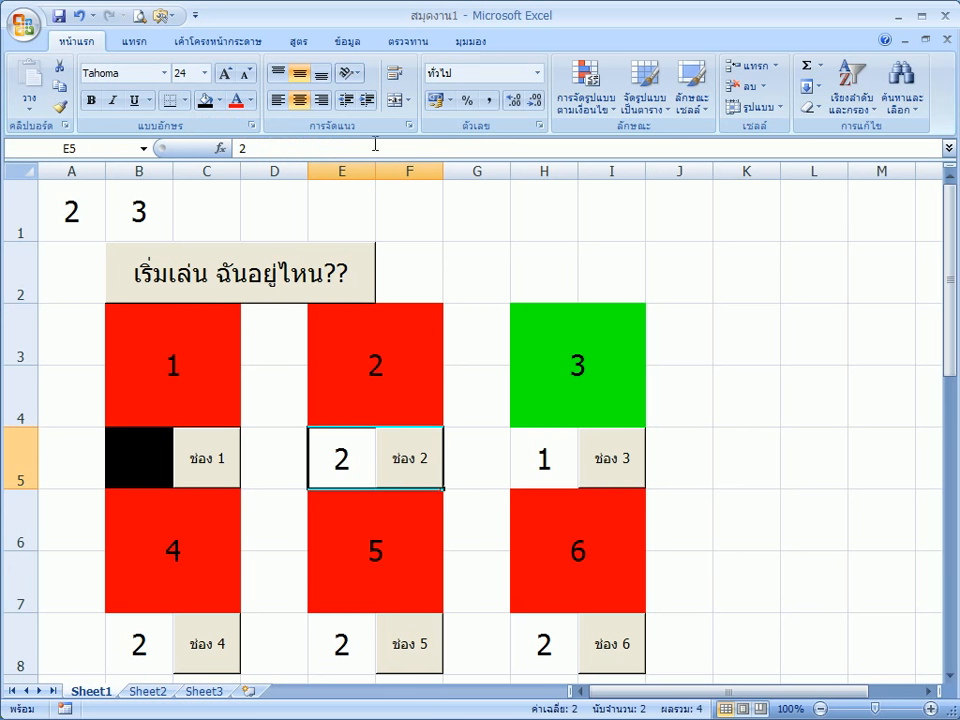
left_click(205, 100)
Fill cells H5:I5 and B8:C8 under boxes 3 and 4 with black.
left_click(555, 458)
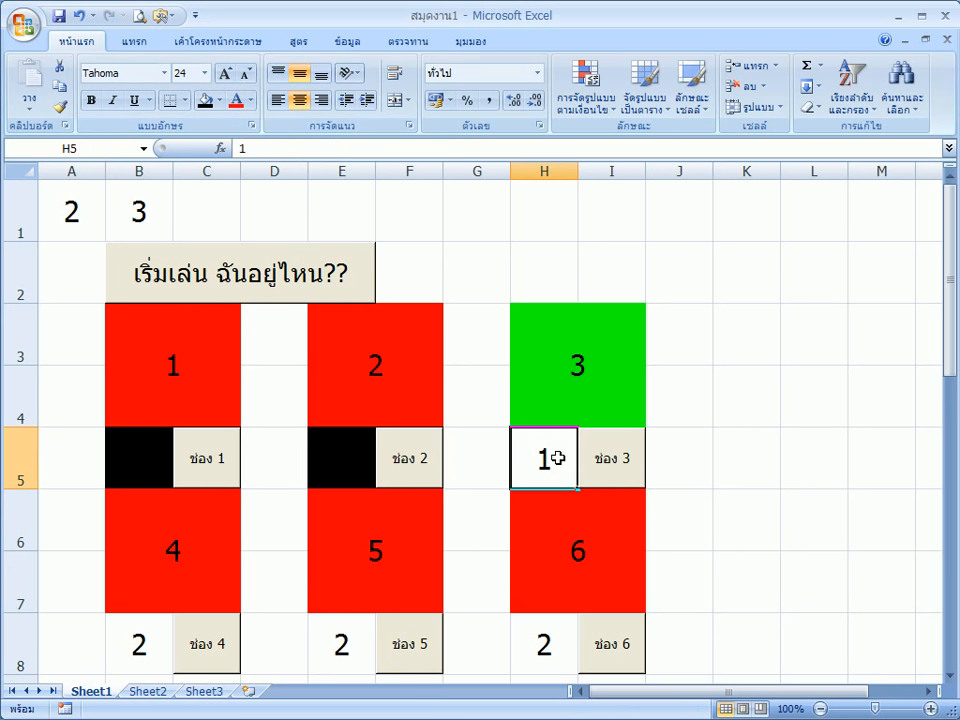
key("shift+Right")
left_click(205, 101)
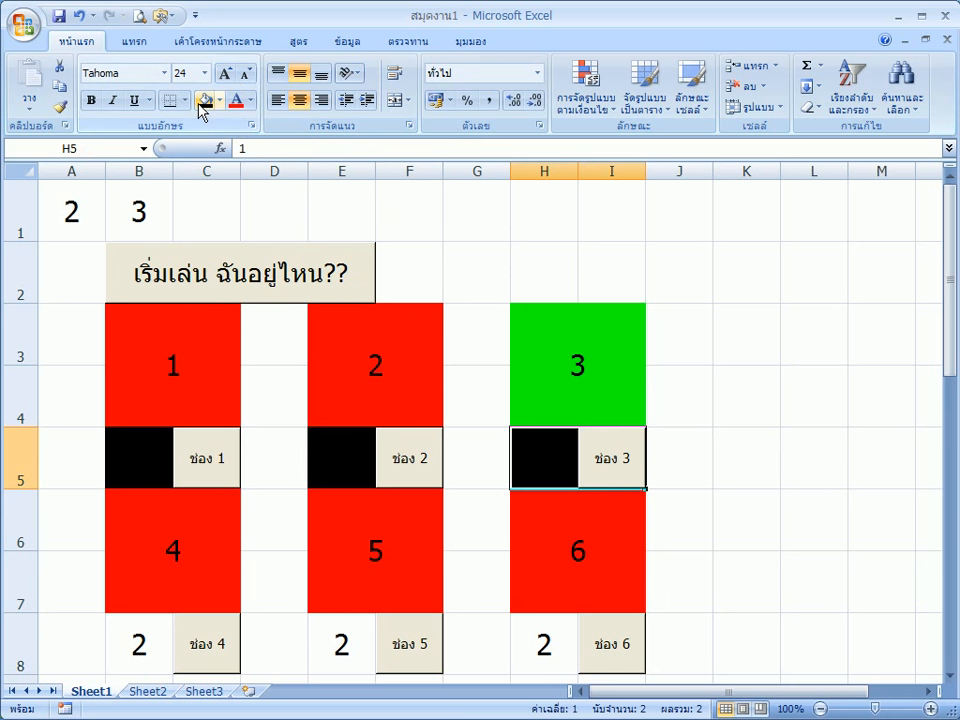
left_click(159, 622)
key("shift+Right")
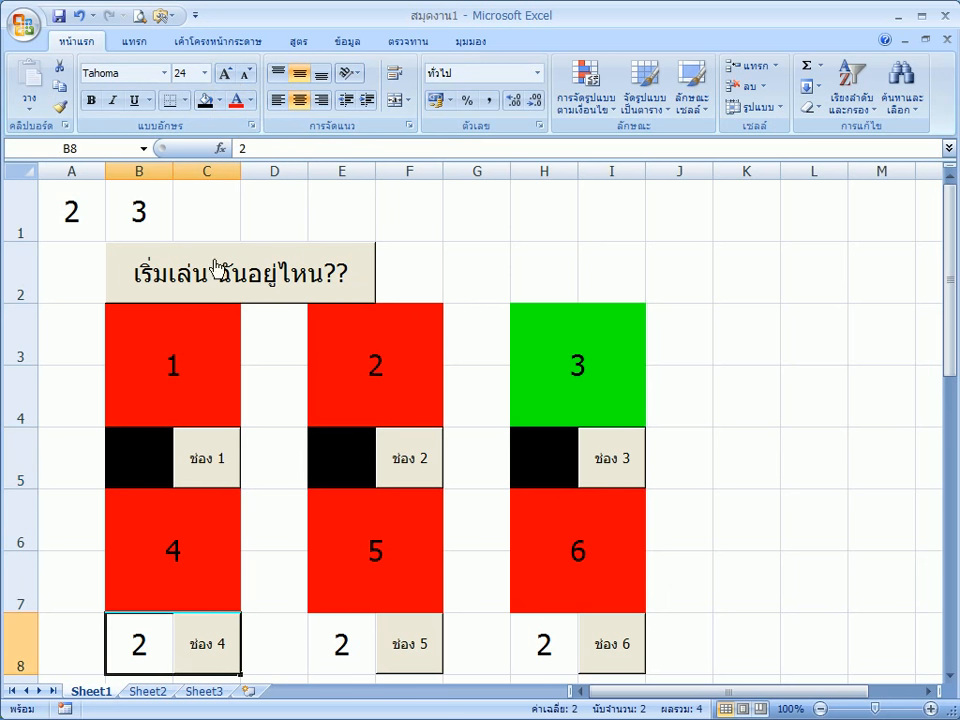
left_click(203, 101)
Fill cells E8:F8 and H8:I8 under boxes 5 and 6 with black.
left_click(347, 659)
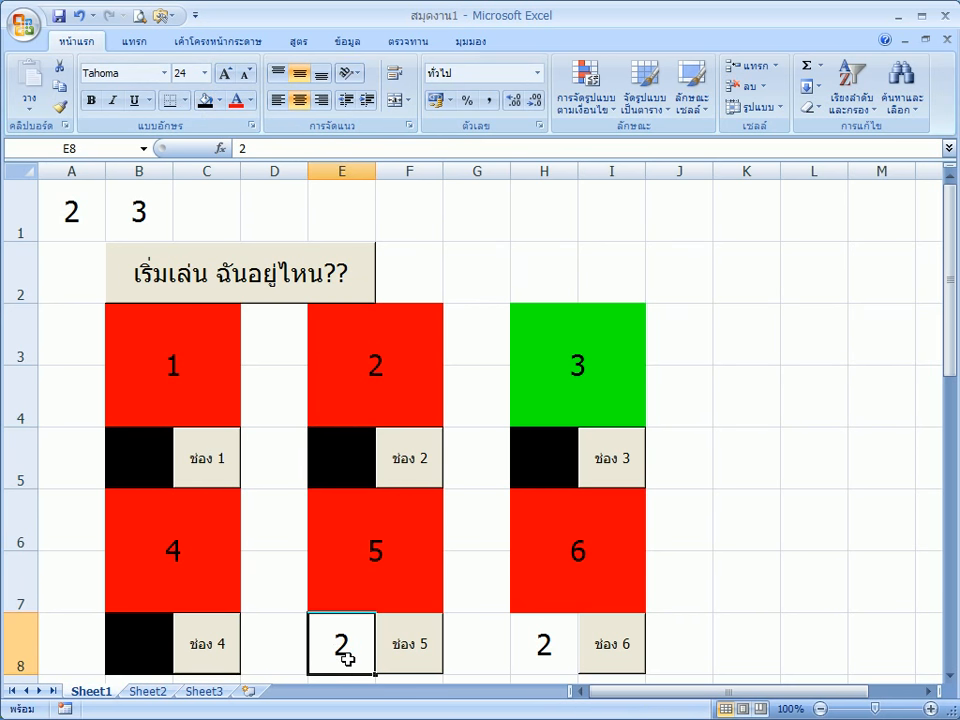
key("shift+Right")
left_click(205, 101)
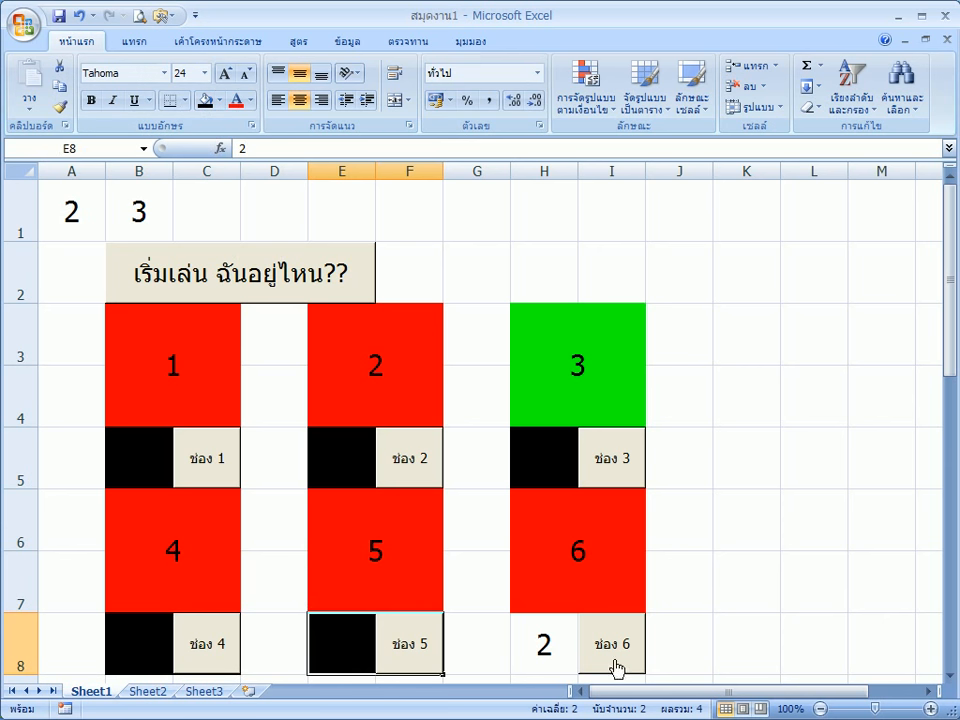
left_click(540, 630)
key("shift+Right")
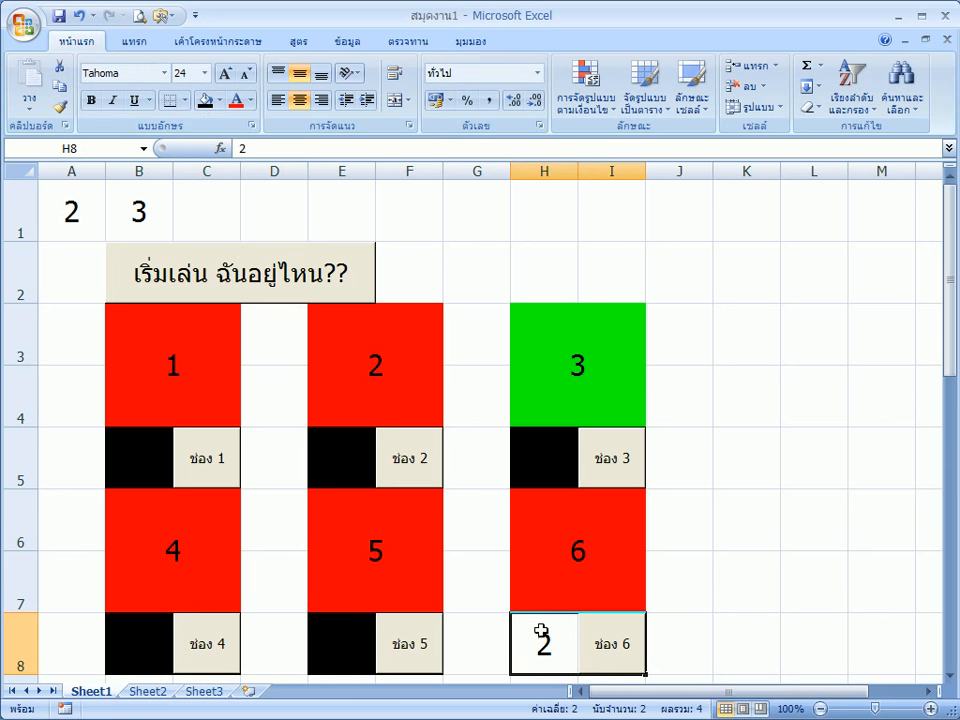
left_click(206, 101)
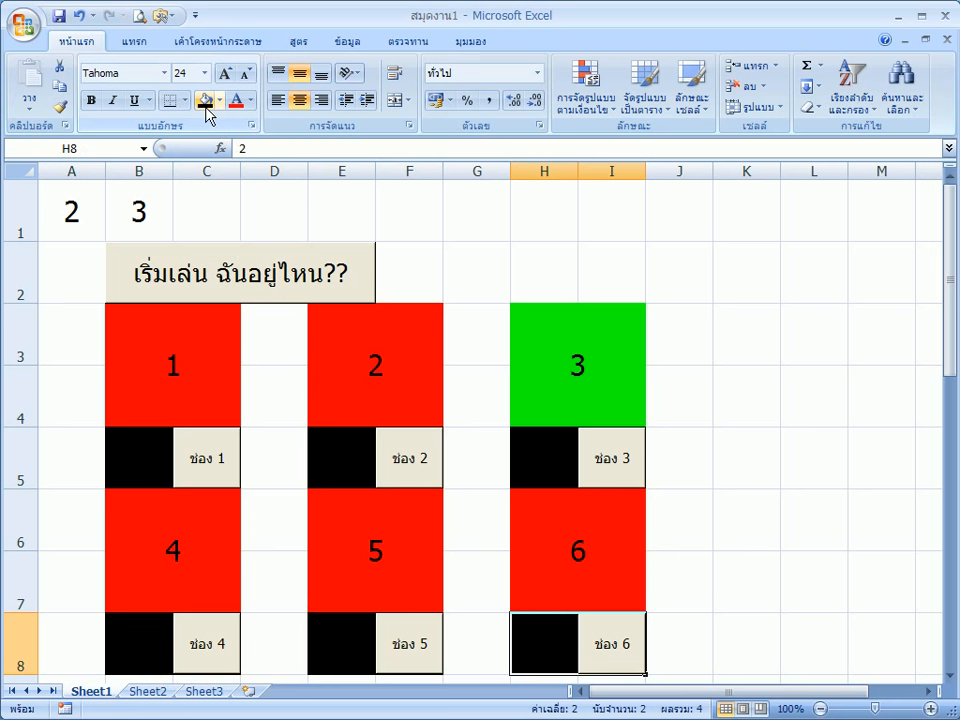
left_click(265, 372)
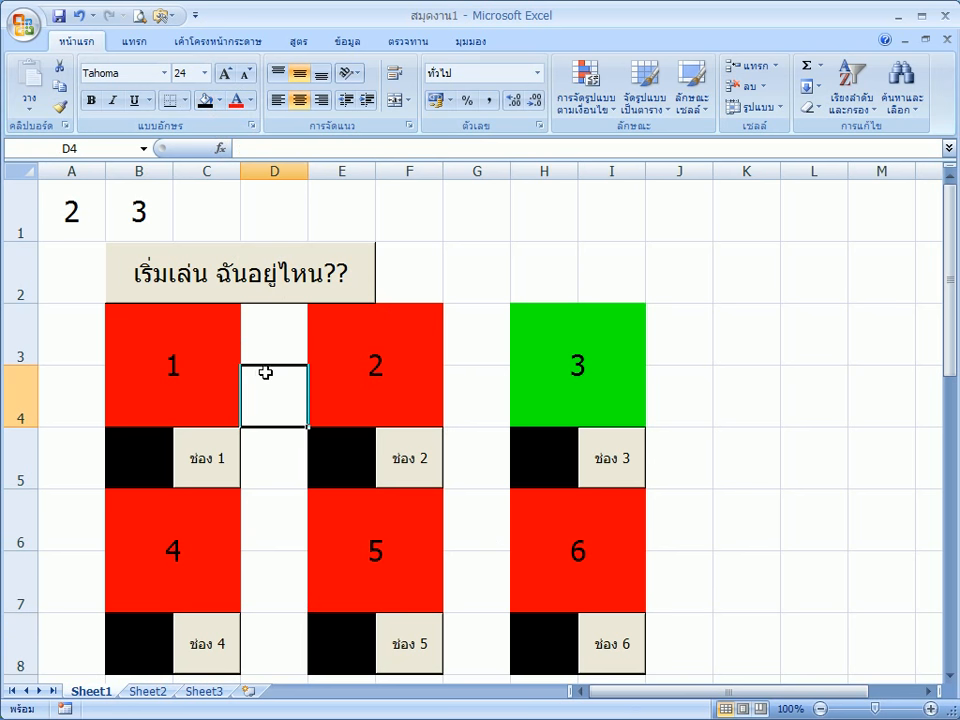
Test the answer buttons "ช่อง 1", "ช่อง 2" and "ช่อง 3", and start a new round.
left_click(223, 463)
left_click(388, 455)
left_click(588, 483)
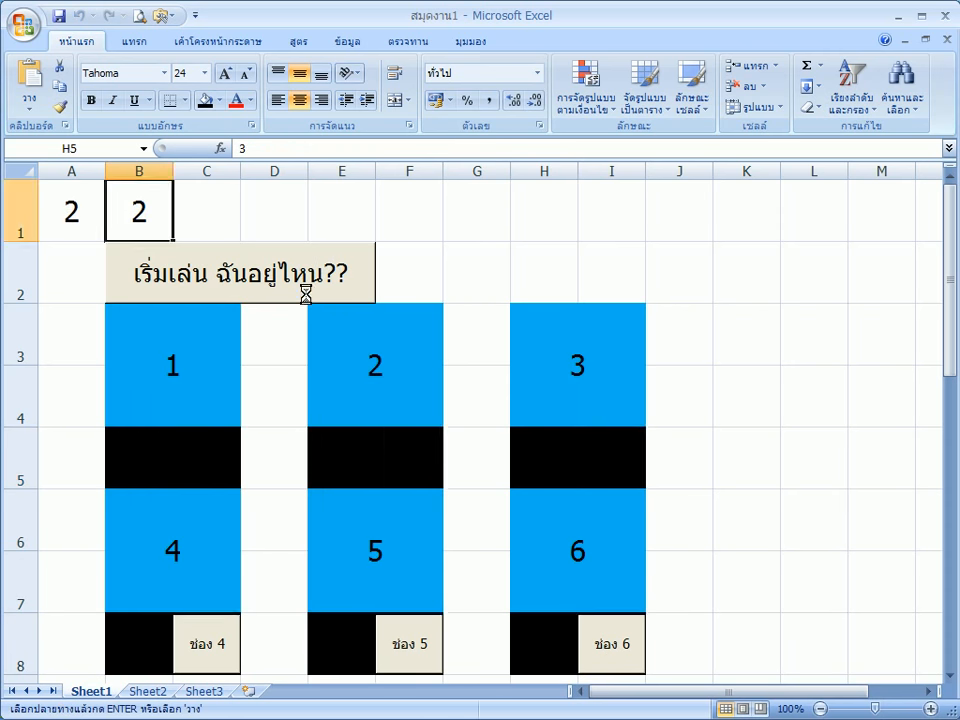
Play the new round by revealing boxes 1, 5, 3, 6, 4 and 2 with their answer buttons.
left_click(232, 460)
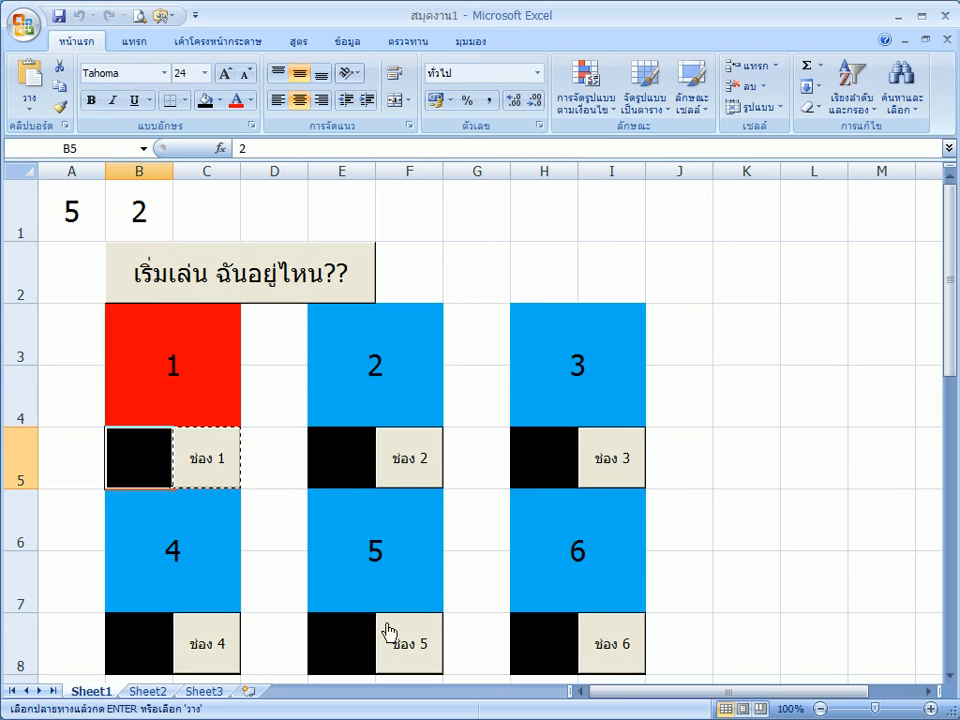
left_click(405, 650)
left_click(592, 456)
left_click(598, 660)
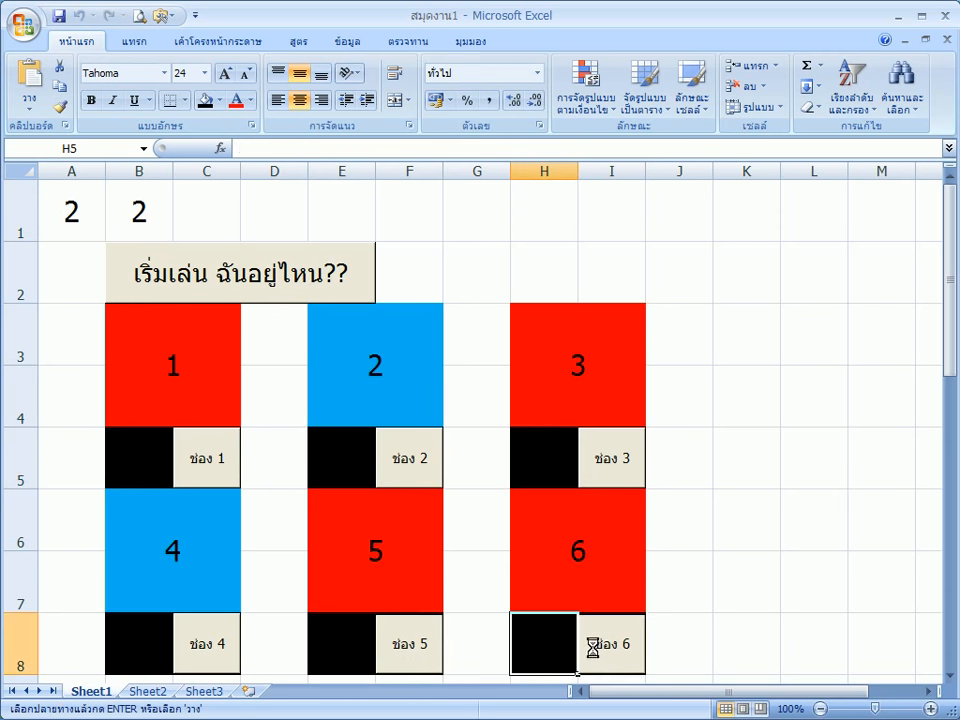
left_click(204, 664)
left_click(399, 460)
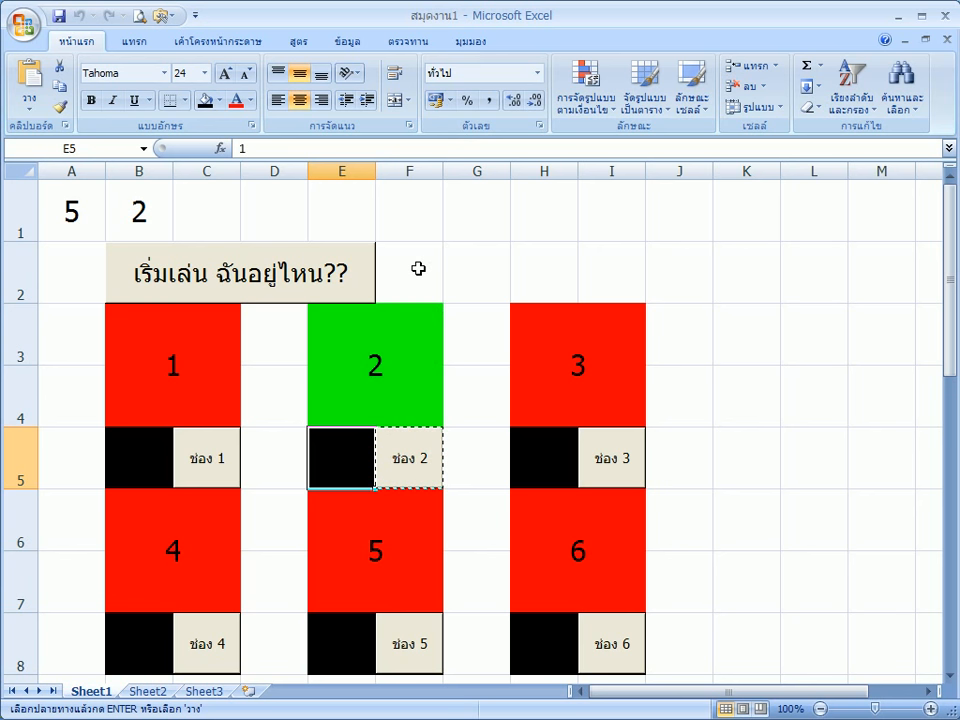
Merge and center cells H2:I2 above box 3, and split F2:G2 again after a trial merge.
left_click_drag(418, 268, 488, 287)
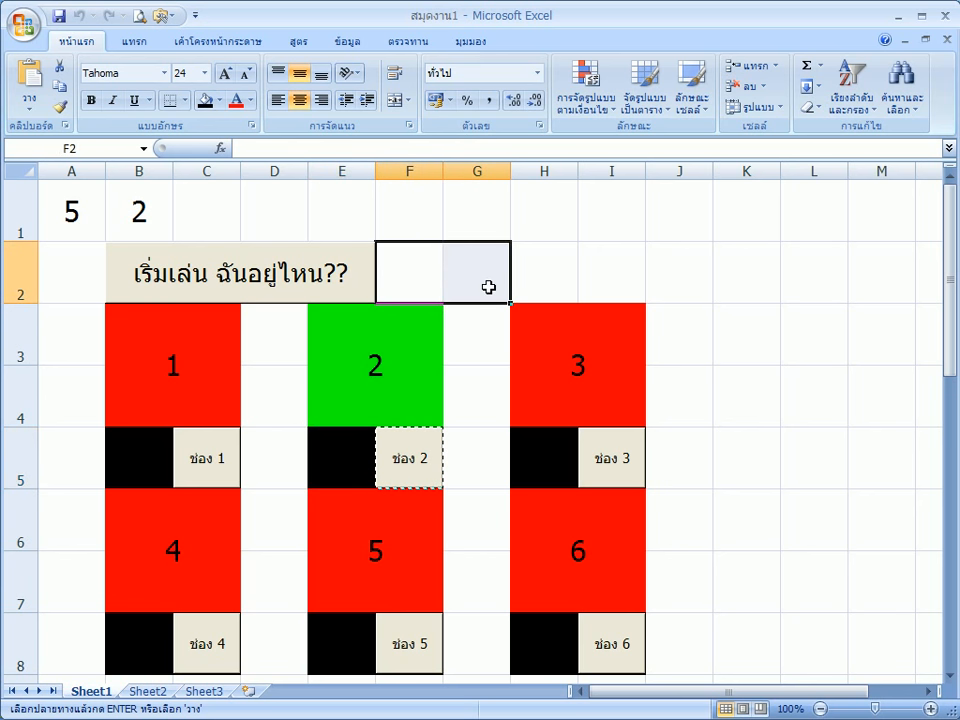
left_click(397, 100)
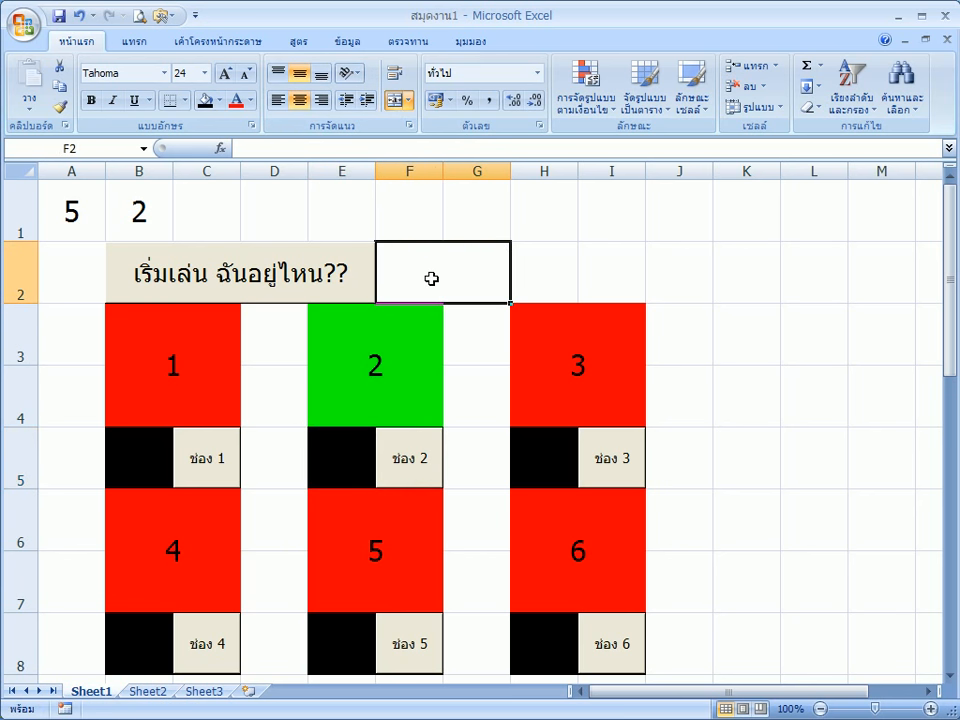
left_click_drag(530, 272, 606, 285)
left_click(397, 100)
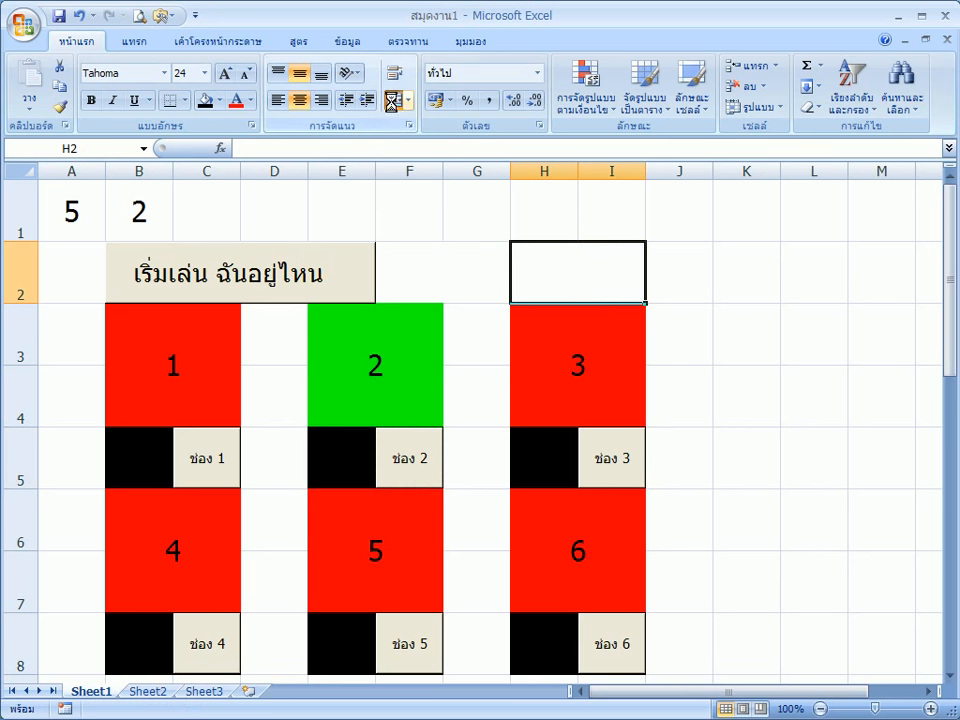
left_click(437, 280)
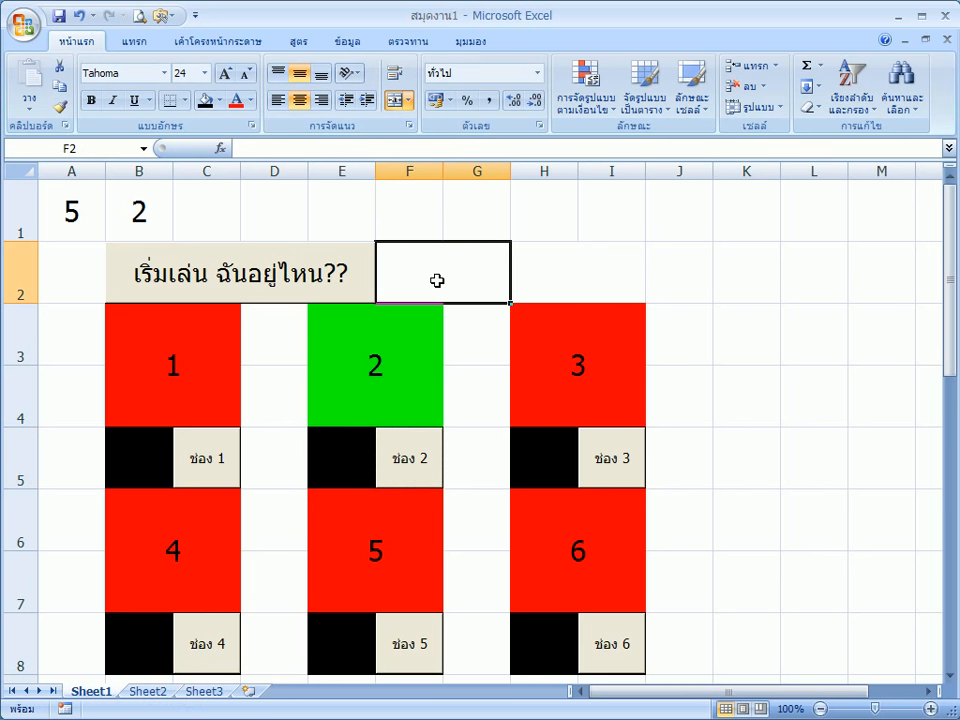
left_click(397, 100)
left_click(427, 260)
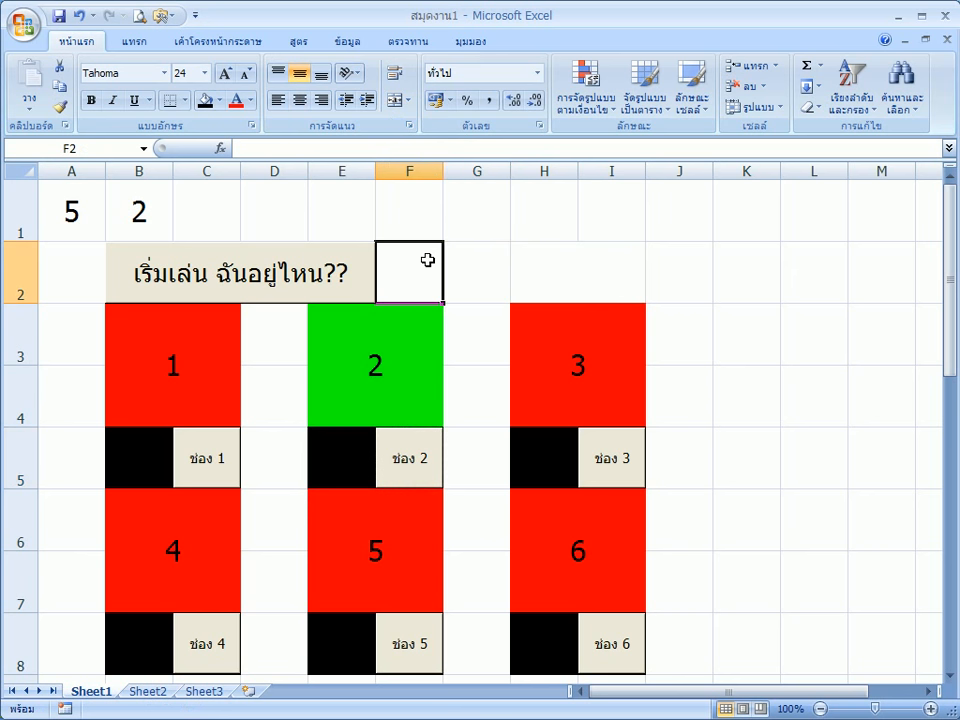
Enter the formula =B1 in merged cell H2.
left_click(548, 277)
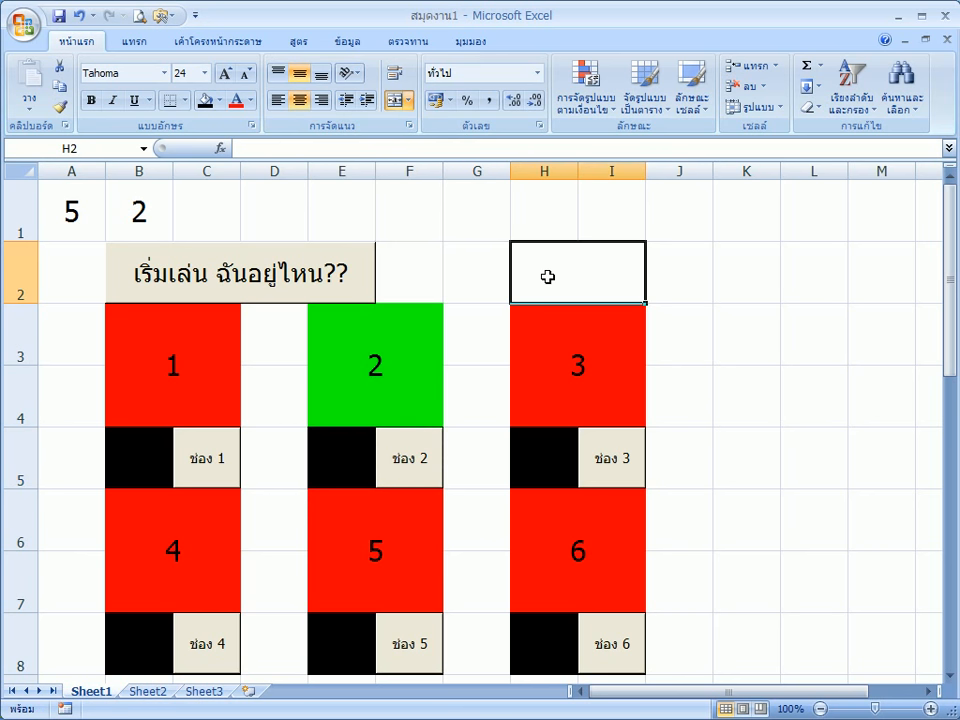
type("=")
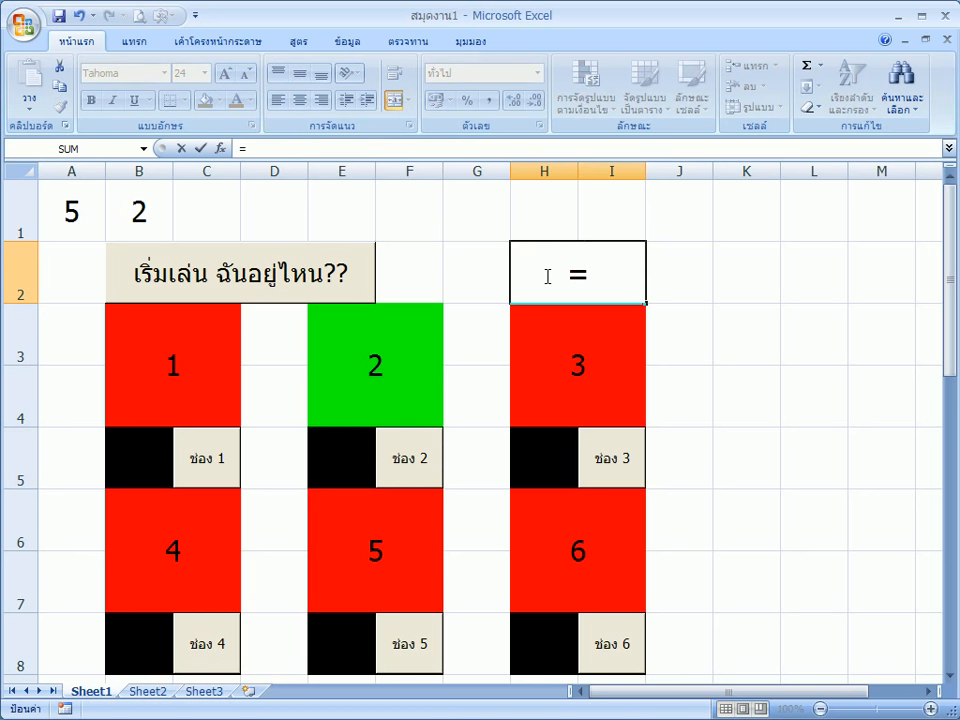
left_click(136, 200)
key("Return")
key("Return")
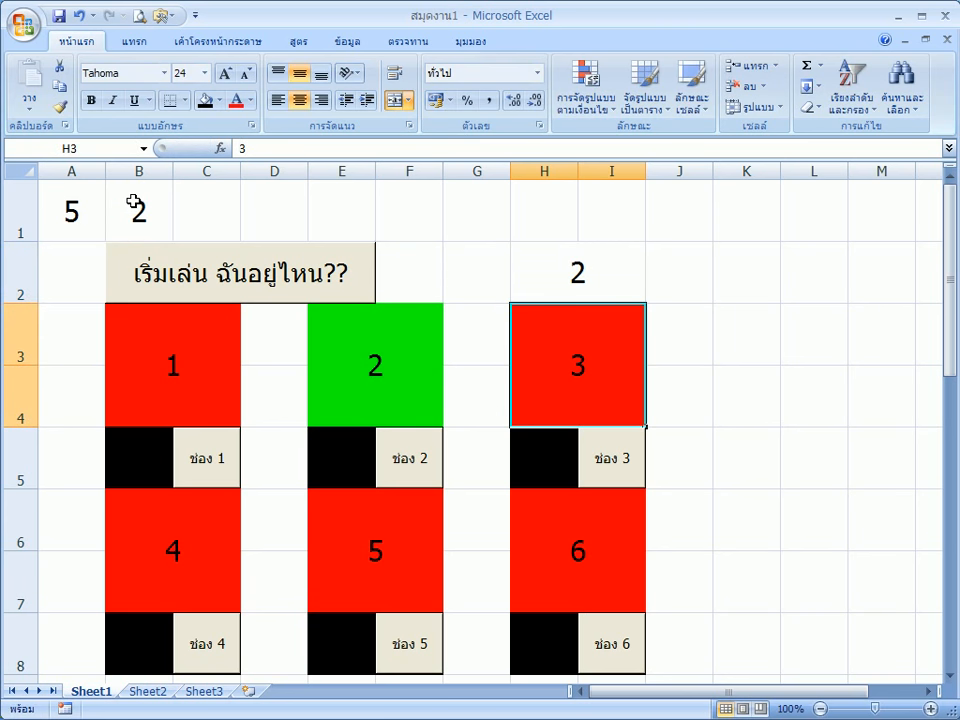
Fill the merged cell H2 with black to hide the answer.
left_click(559, 274)
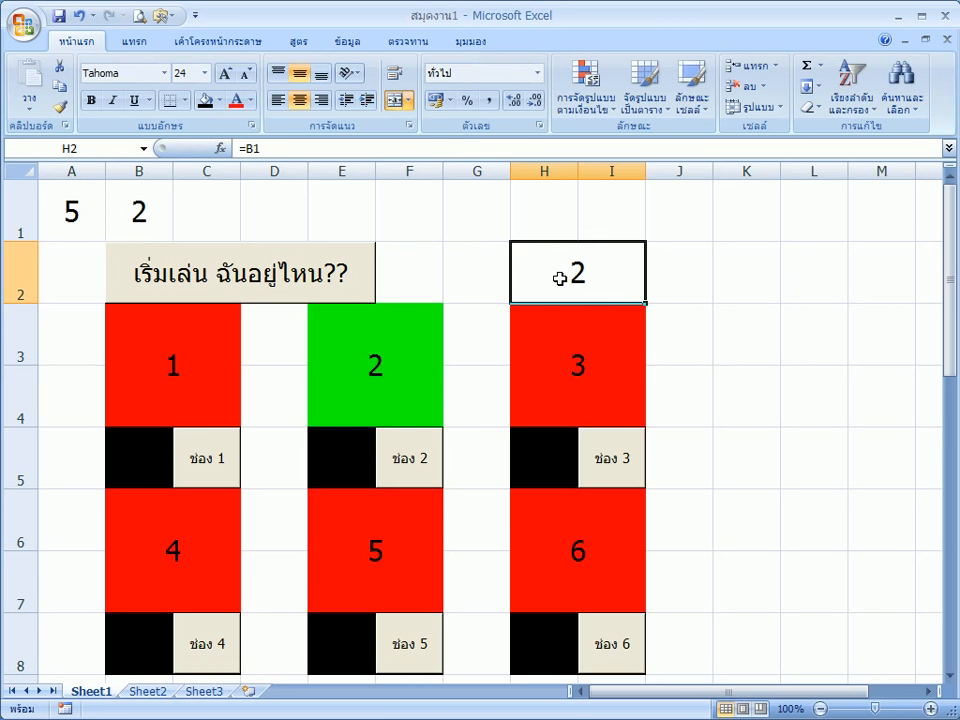
left_click(205, 100)
left_click(465, 272)
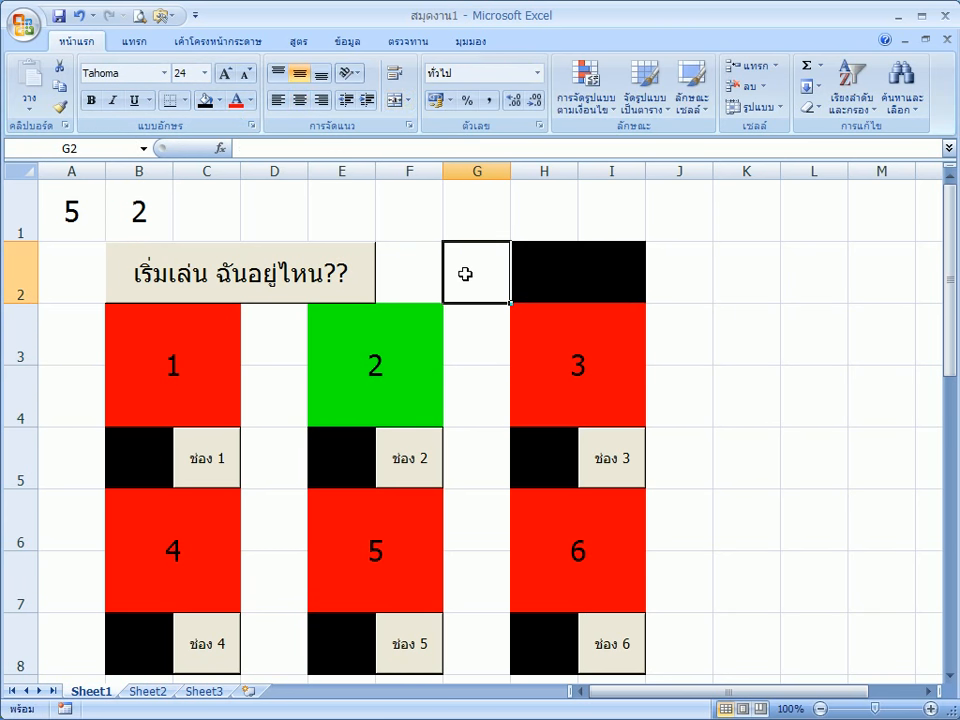
Record a macro named เปิดเฉลย that fills cell H2 with standard orange, and stop the recording.
left_click(62, 709)
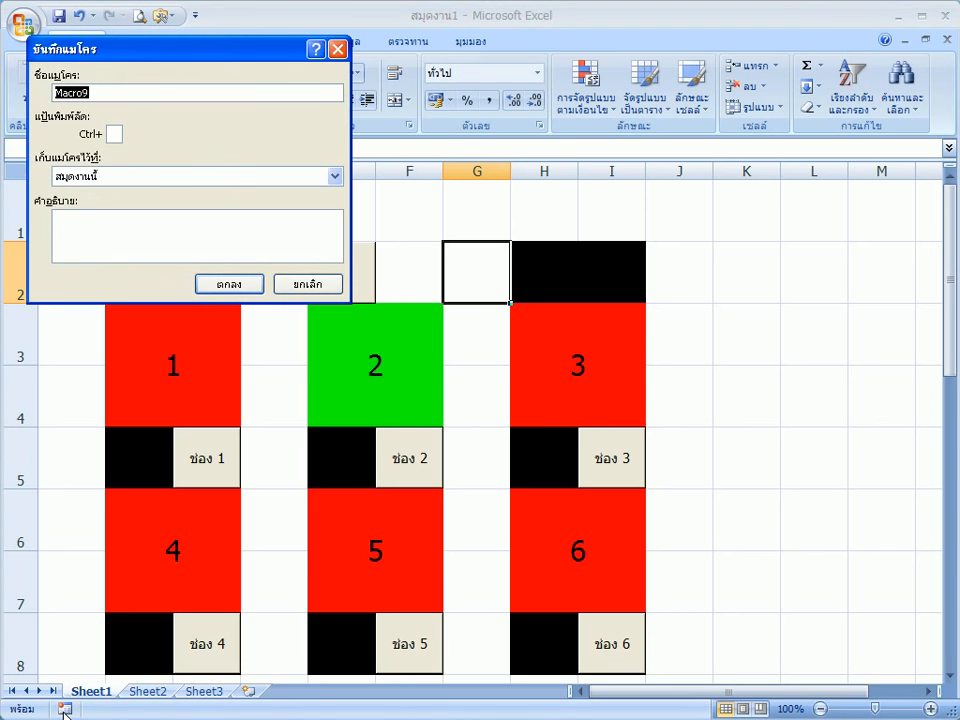
type("เปิดเฉลย")
left_click(229, 284)
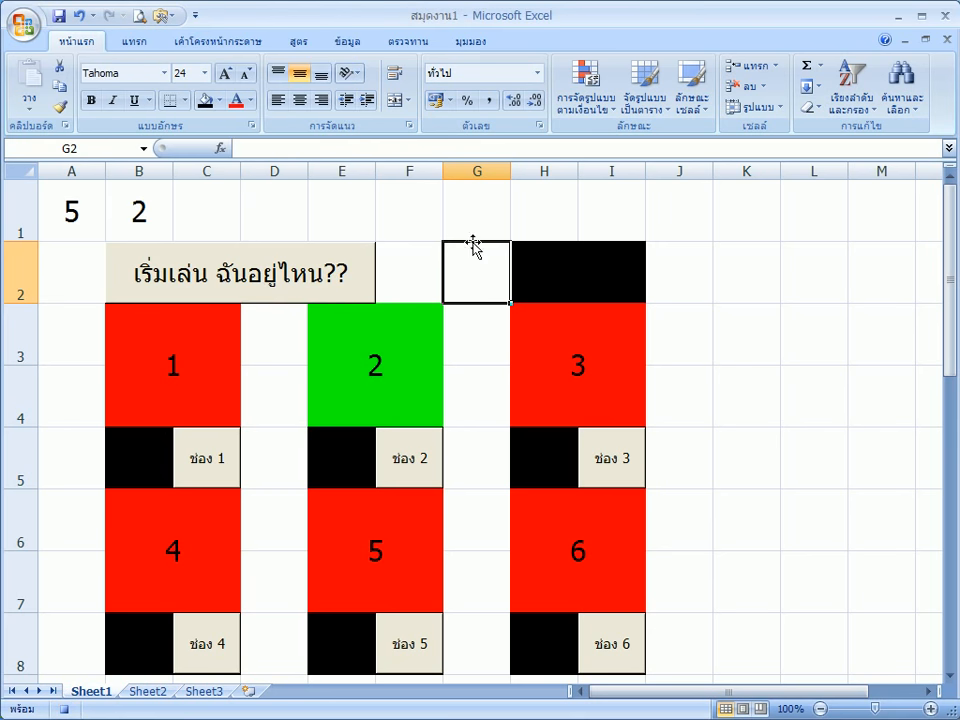
left_click(536, 269)
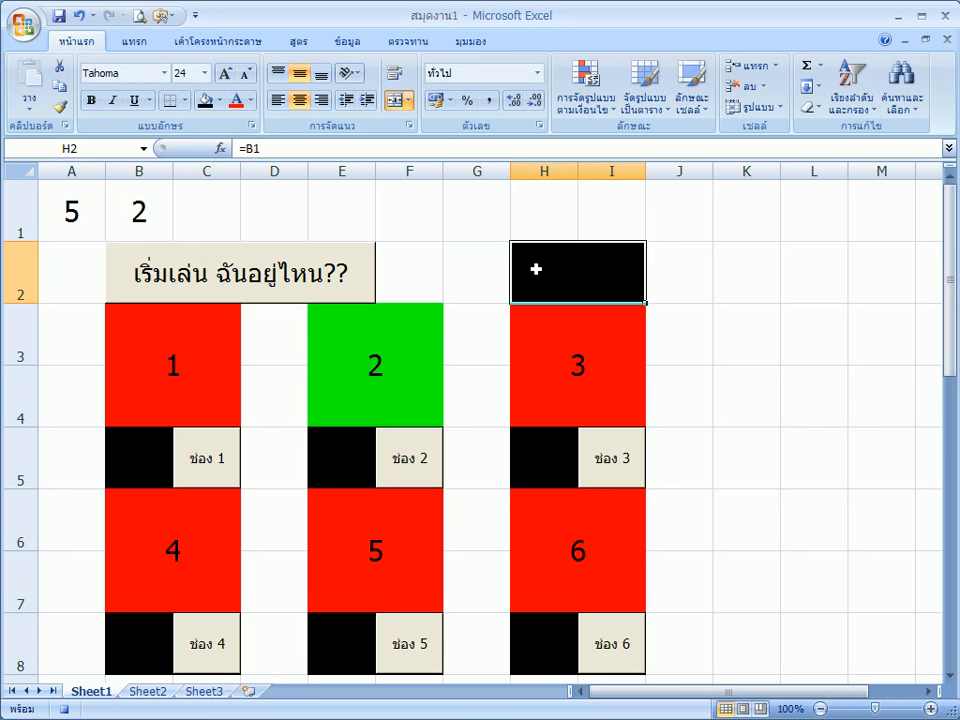
left_click(220, 101)
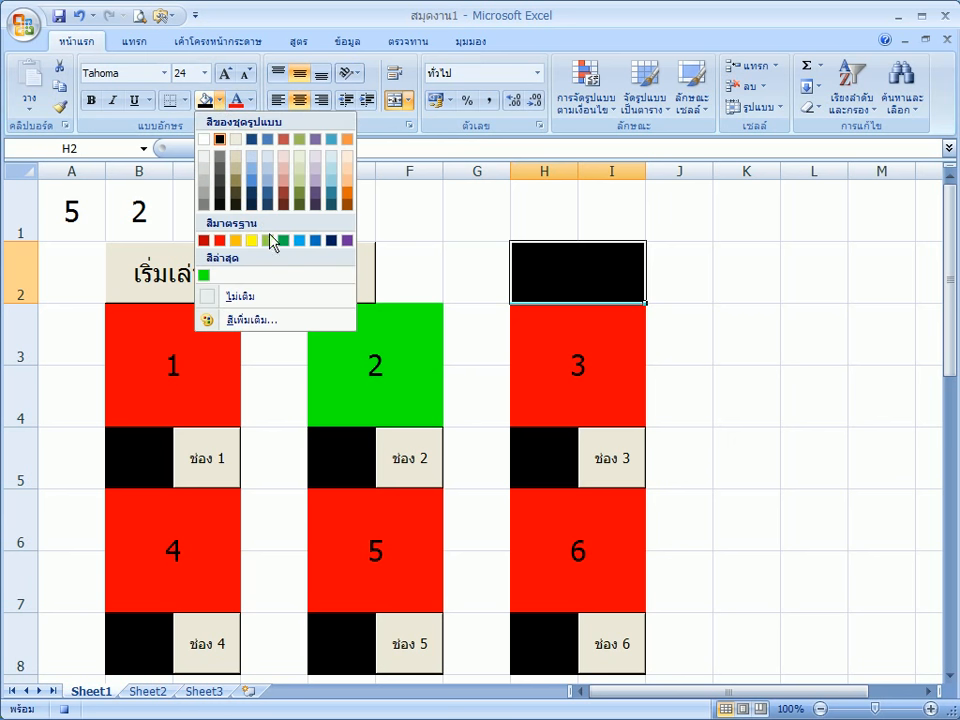
left_click(236, 240)
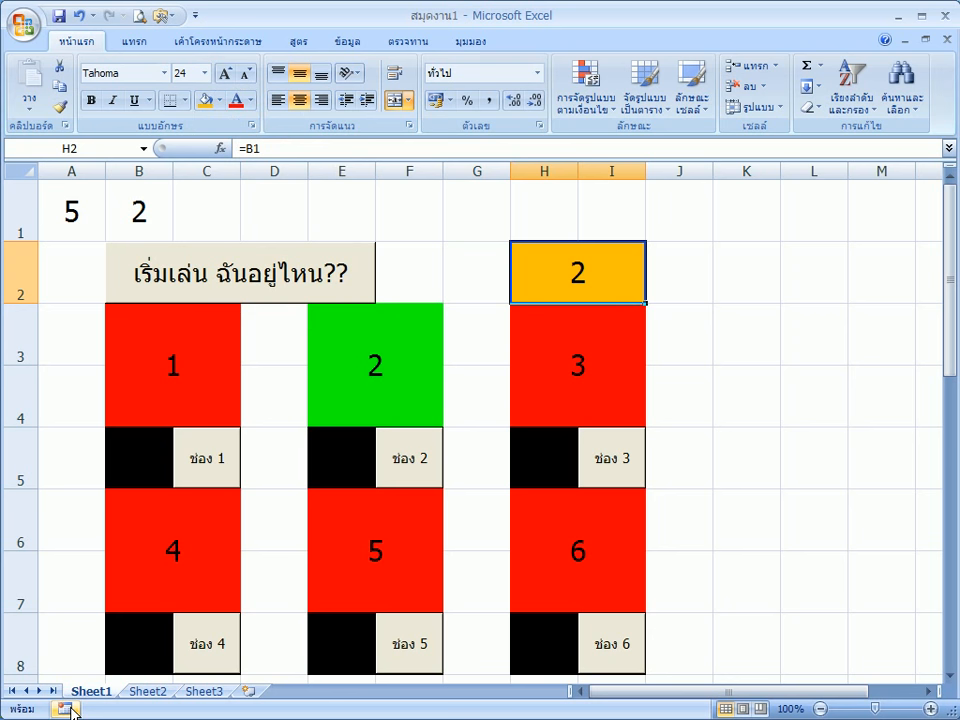
Start recording a macro named ปิดเฉลย and fill cell H2 with black.
left_click(68, 709)
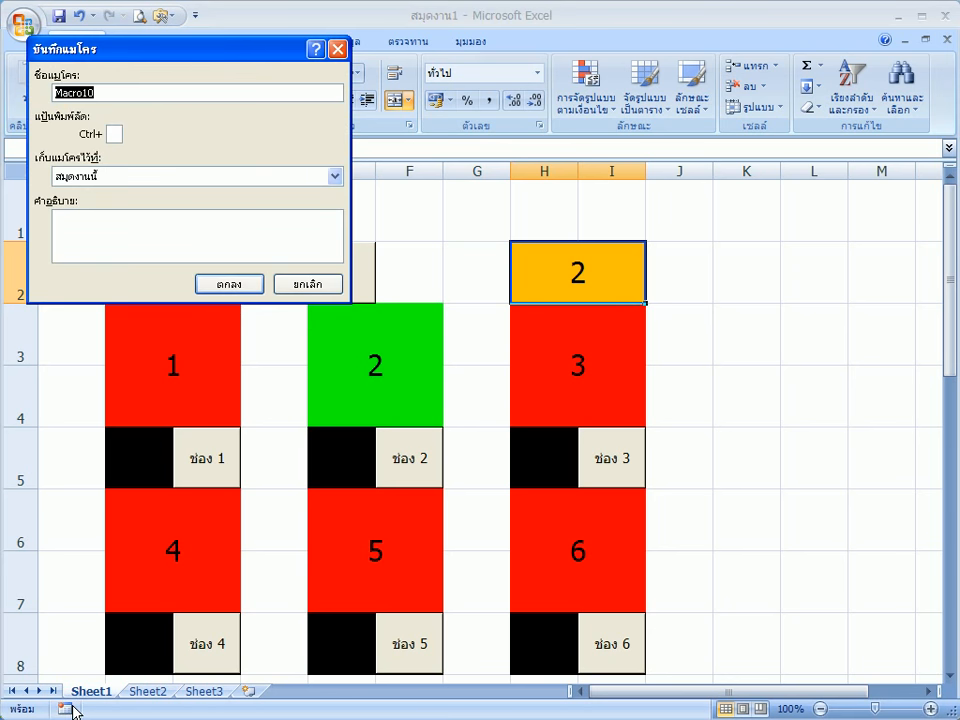
type("ปิดเฉลย")
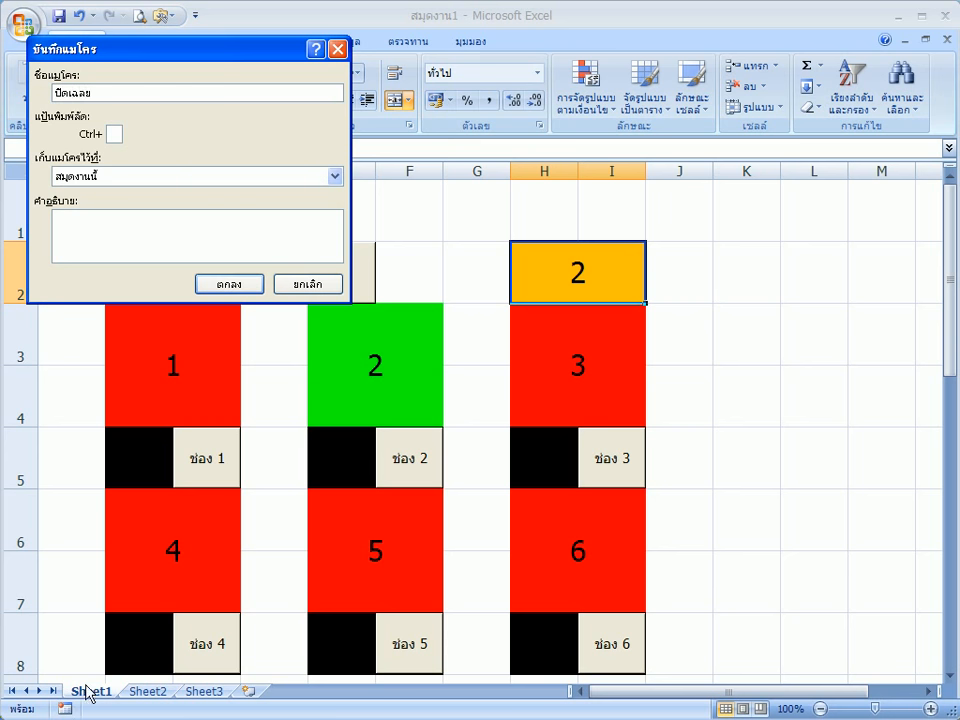
left_click(230, 286)
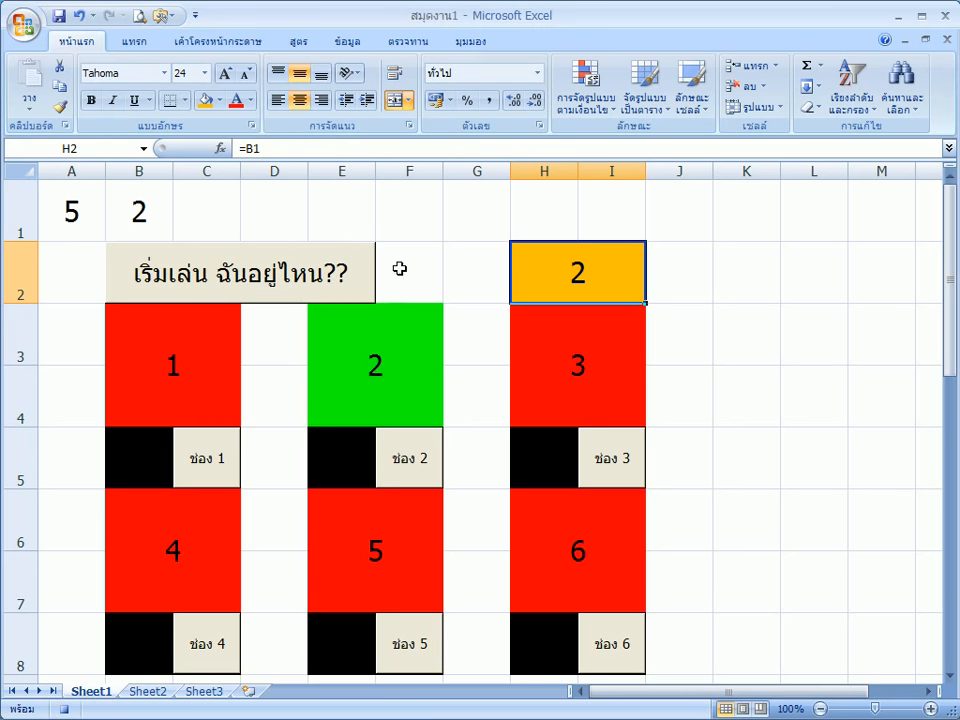
left_click(221, 102)
left_click(218, 136)
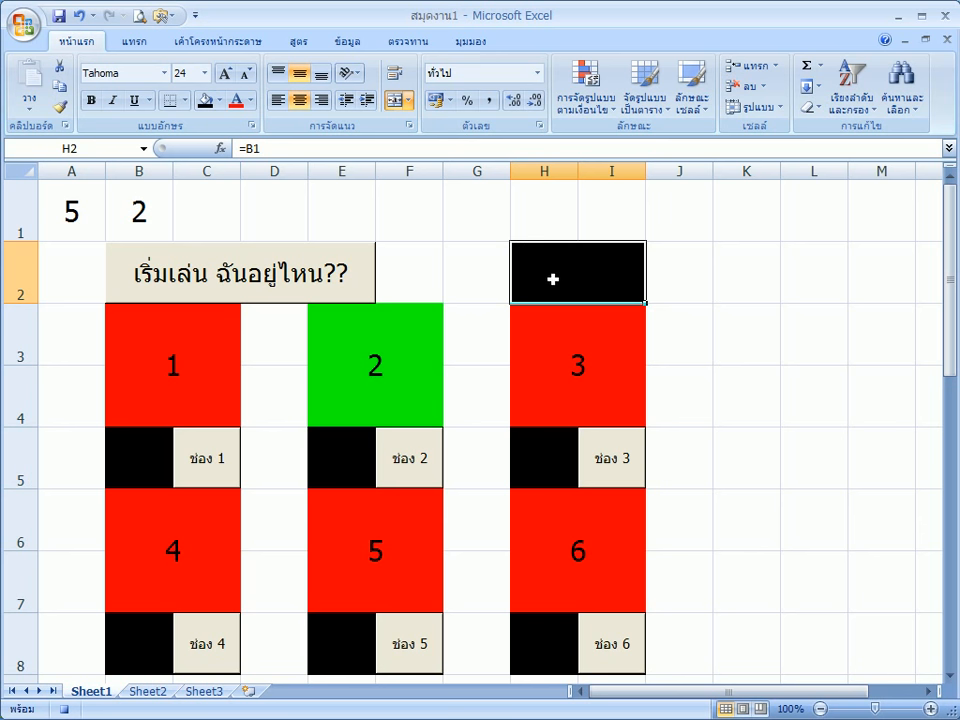
Draw a form button over cell F2 and assign the macro เปิดเฉลย to it.
left_click(161, 15)
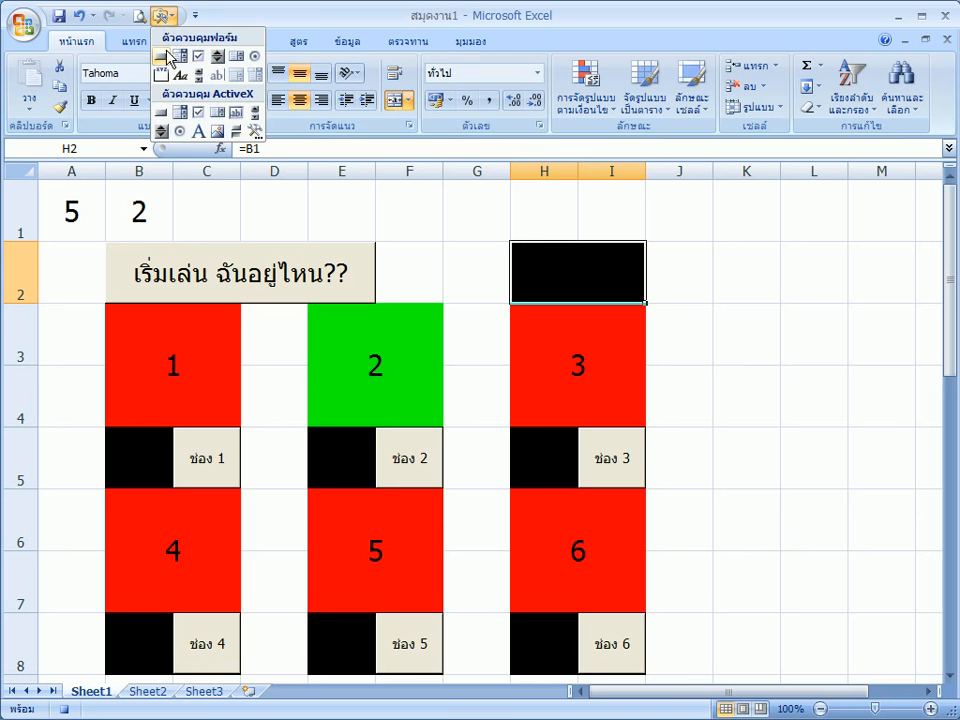
left_click(122, 44)
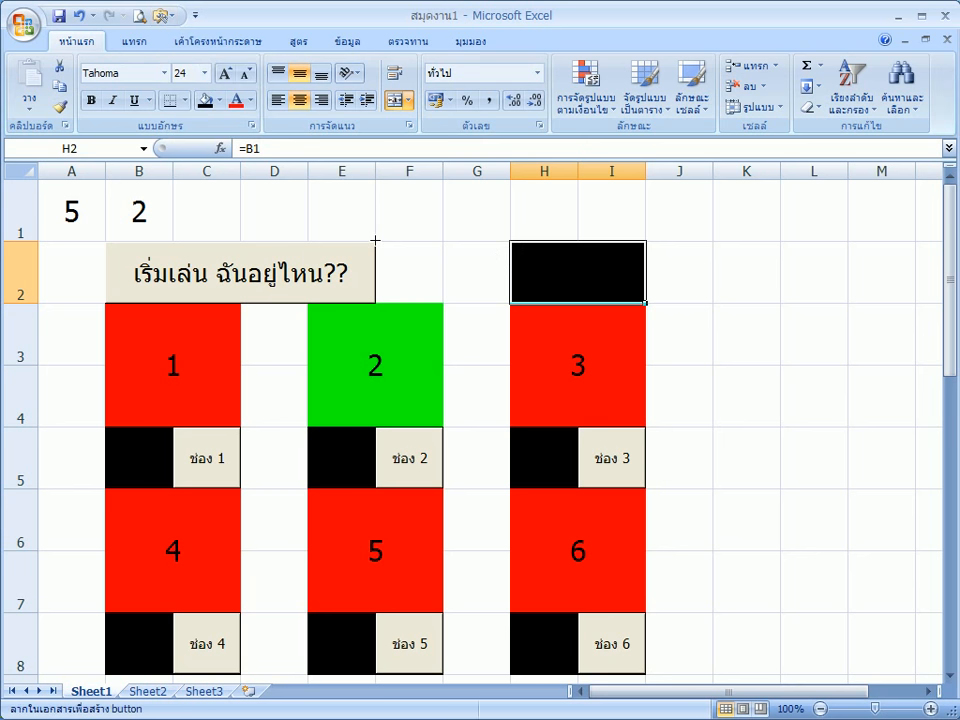
left_click_drag(375, 240, 445, 303)
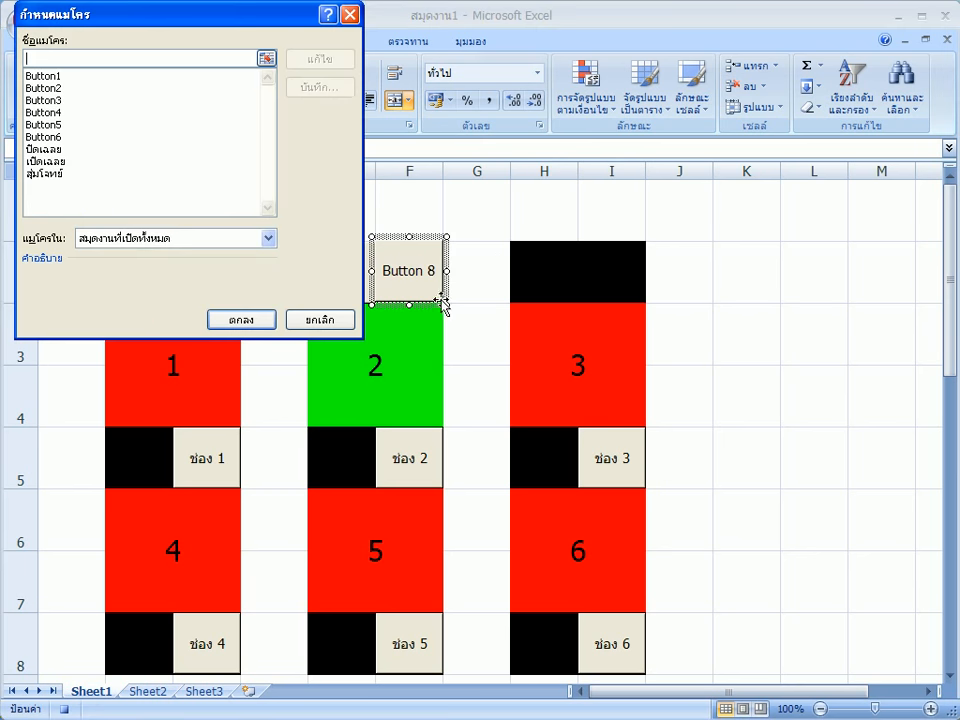
left_click(64, 160)
left_click(213, 316)
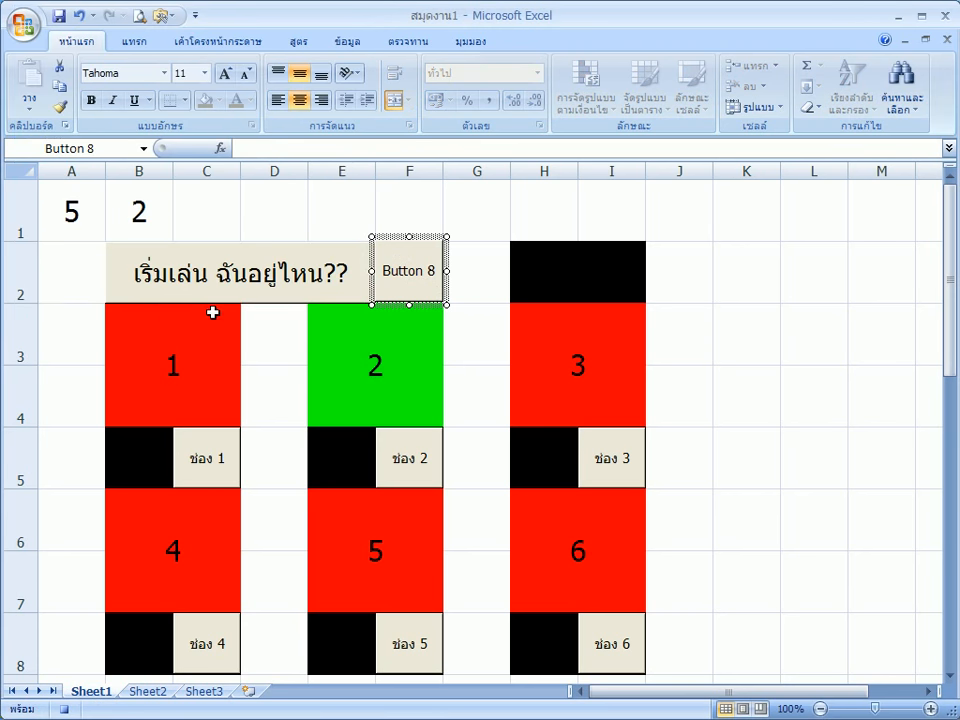
Label the button over cell F2 เปิดเฉลย.
left_click_drag(380, 270, 446, 274)
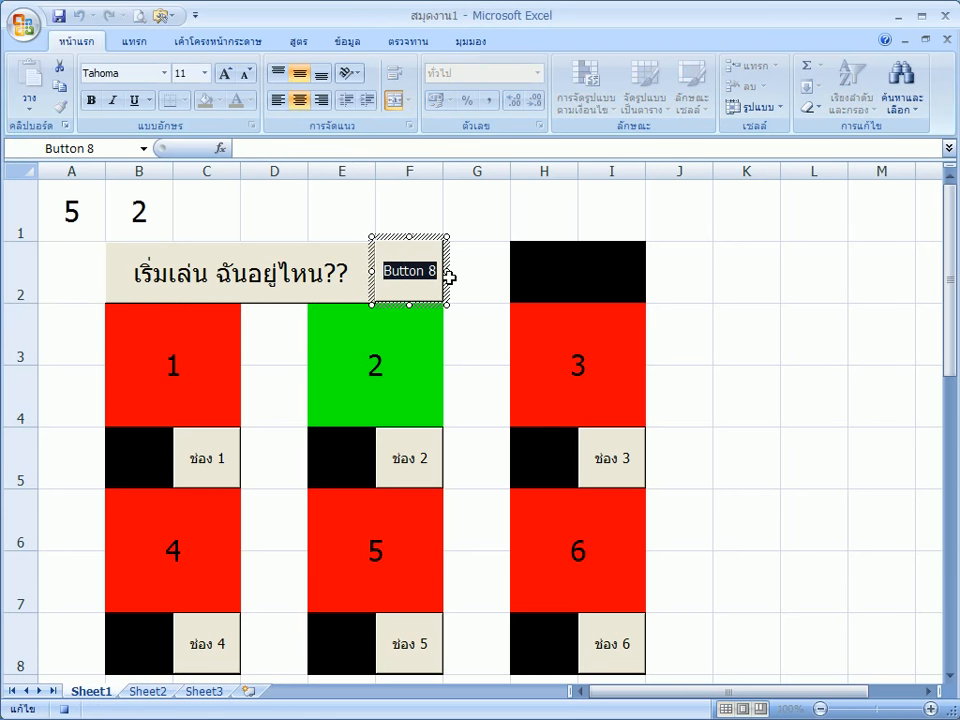
type("เปิด")
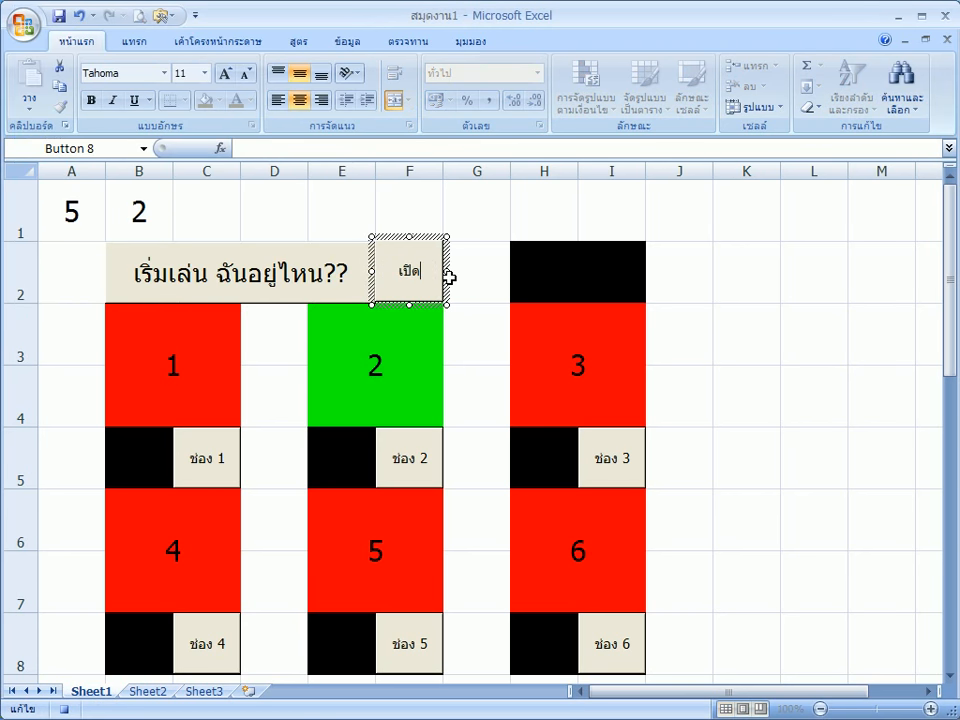
type("เฉลย")
left_click(467, 264)
Copy the เปิดเฉลย button, paste the duplicate, and fit it over cell G2 beside the original.
right_click(439, 270)
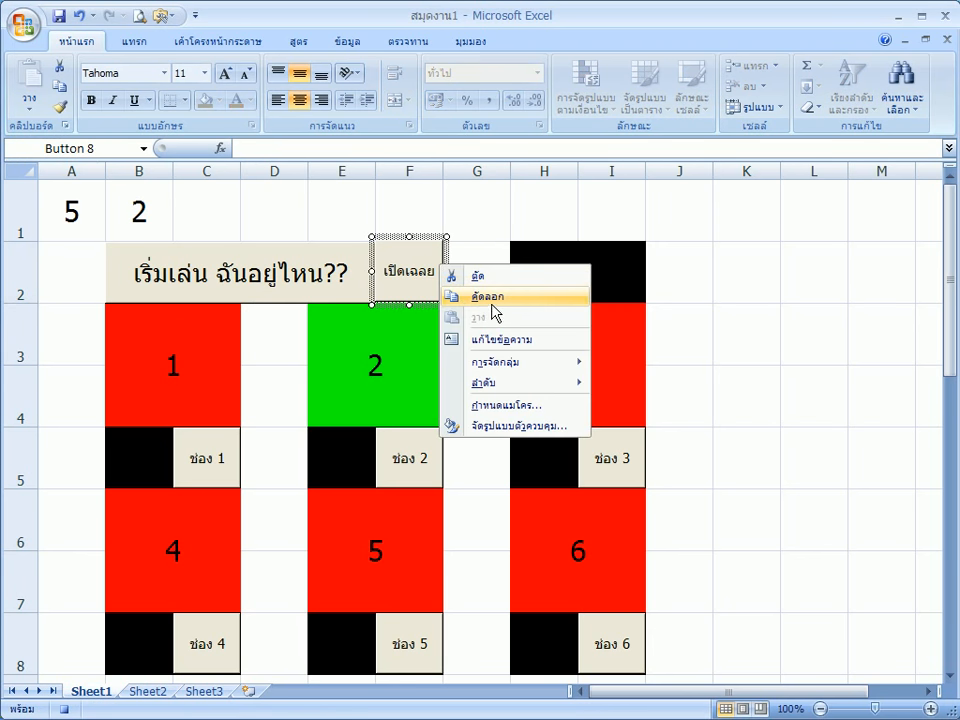
key("Escape")
left_click(482, 282)
right_click(482, 282)
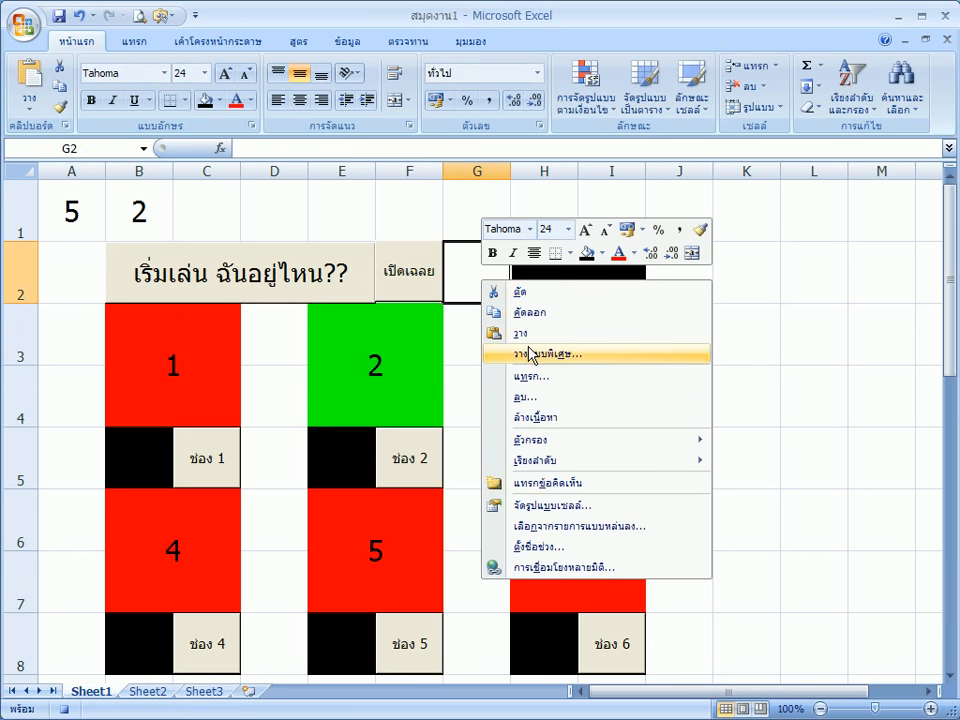
left_click(522, 334)
left_click_drag(490, 308, 491, 244)
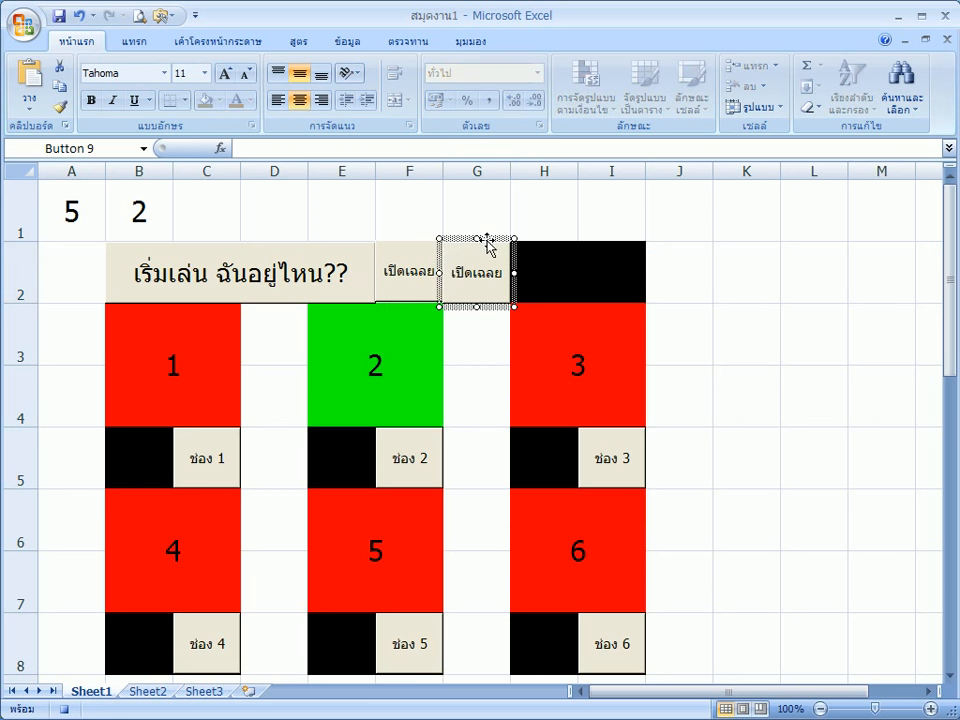
Shift the original เปิดเฉลย button over F2 slightly so that it lines up with its copy over G2.
right_click(431, 270)
key("Escape")
left_click_drag(418, 308, 421, 311)
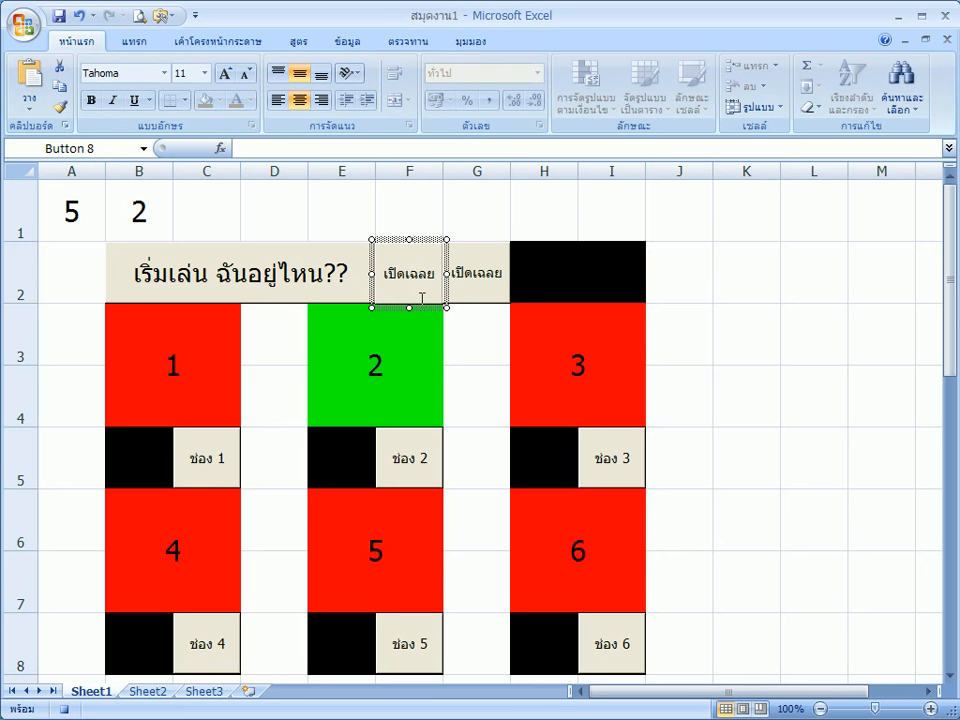
key("Up")
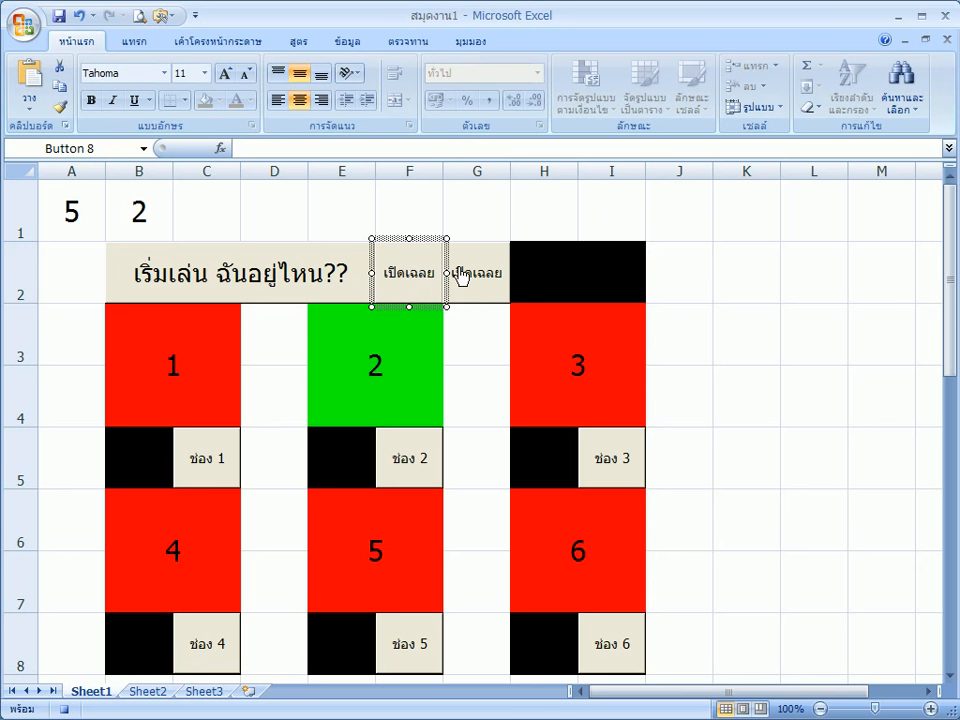
Relabel the copied button over cell G2 as ปิดเฉลย.
left_click(461, 279, "ctrl")
left_click(454, 269)
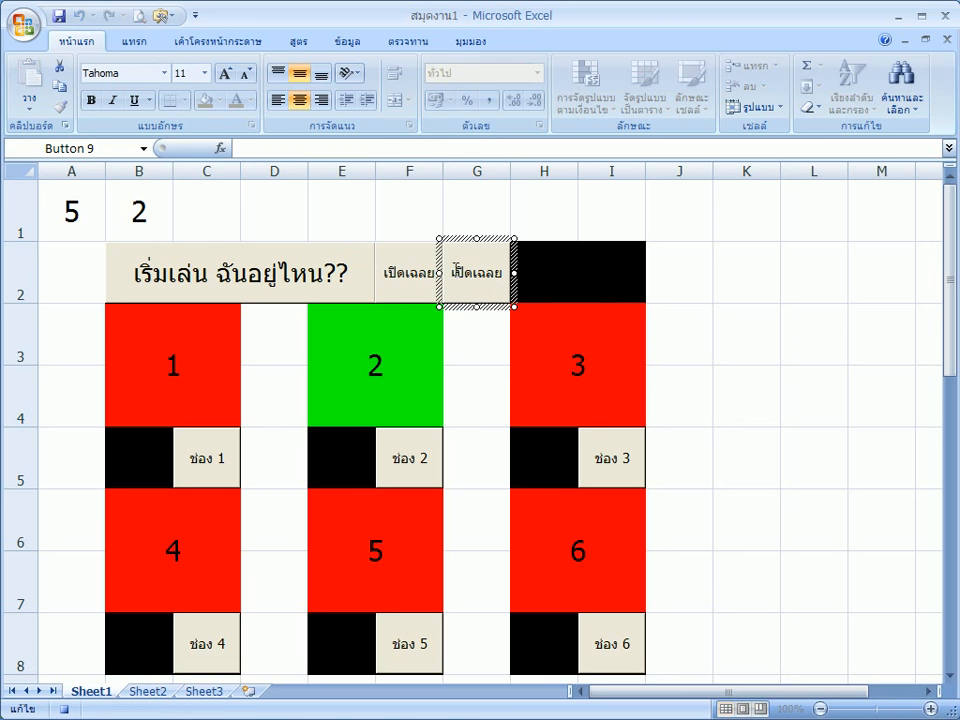
key("Escape")
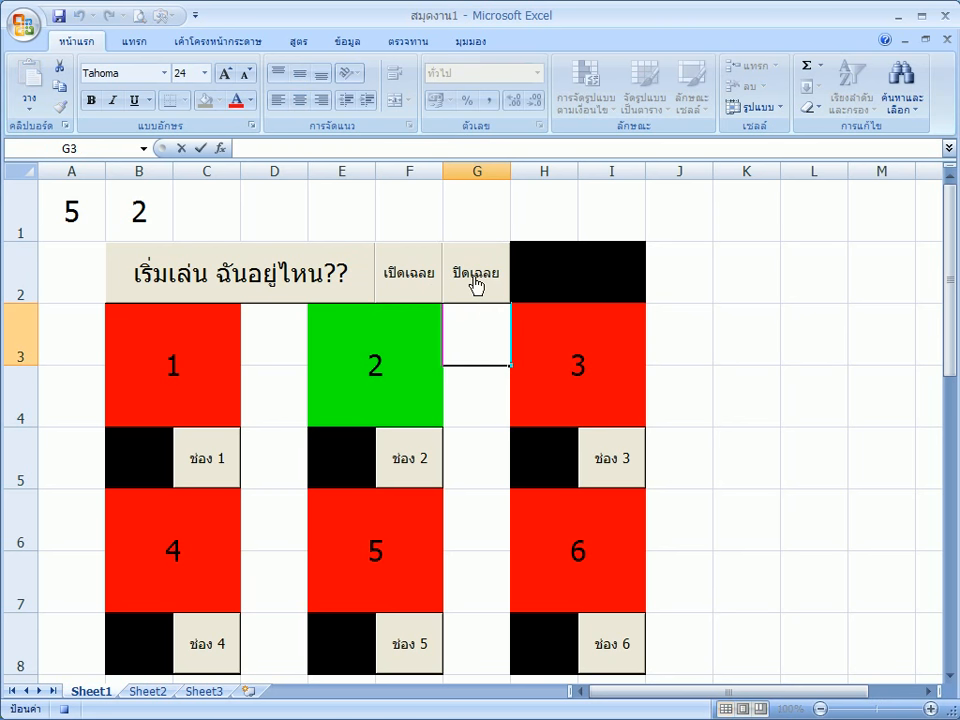
left_click(476, 184)
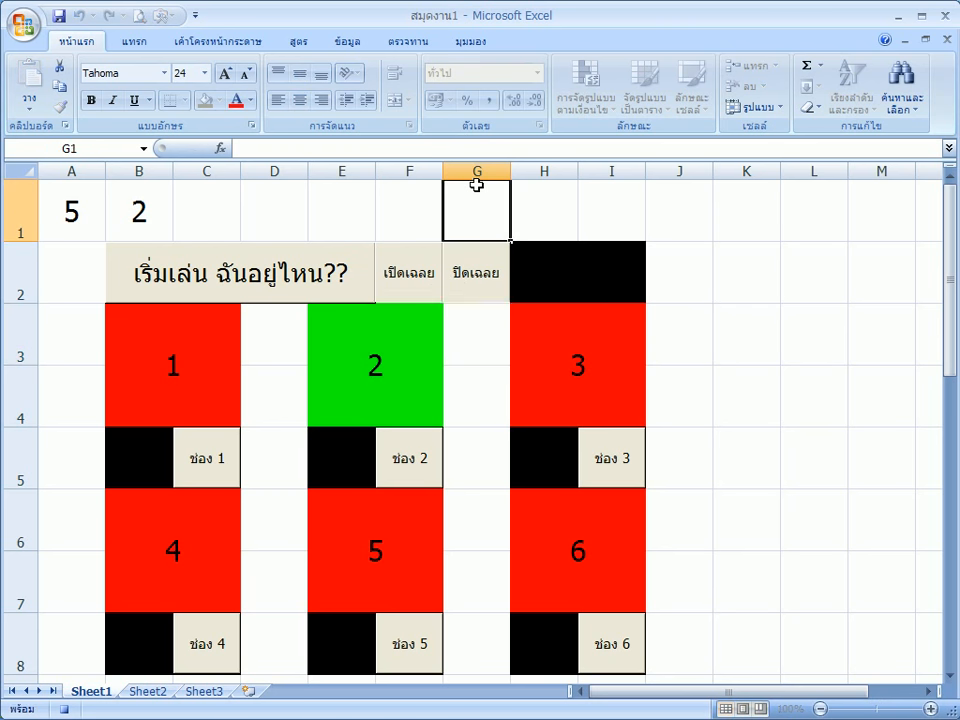
left_click(480, 287, "ctrl")
right_click(481, 283)
left_click(545, 422)
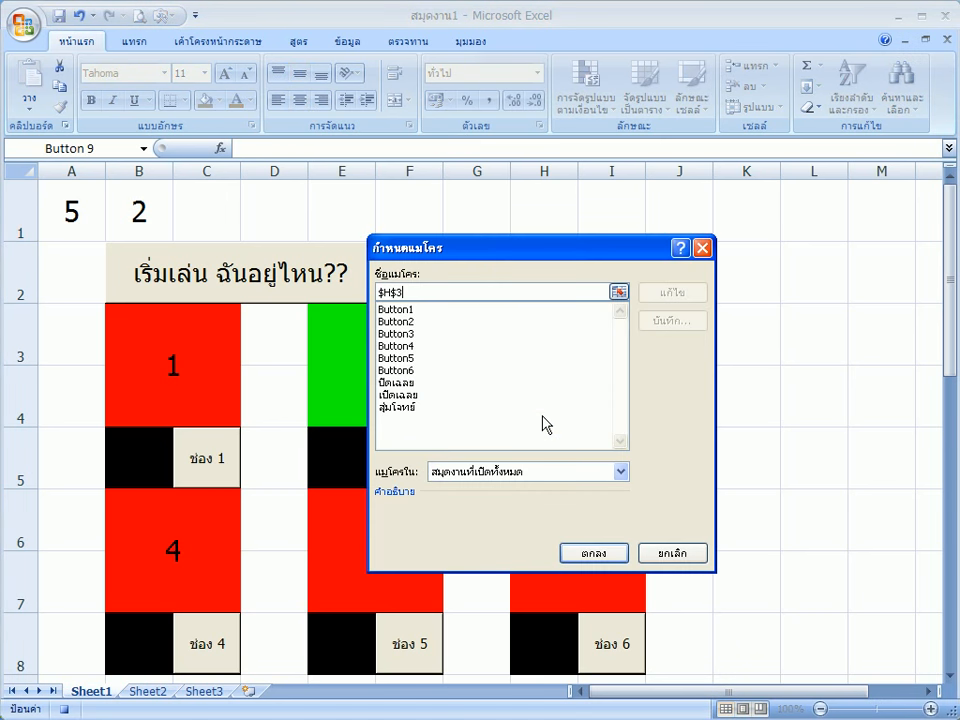
left_click(672, 553)
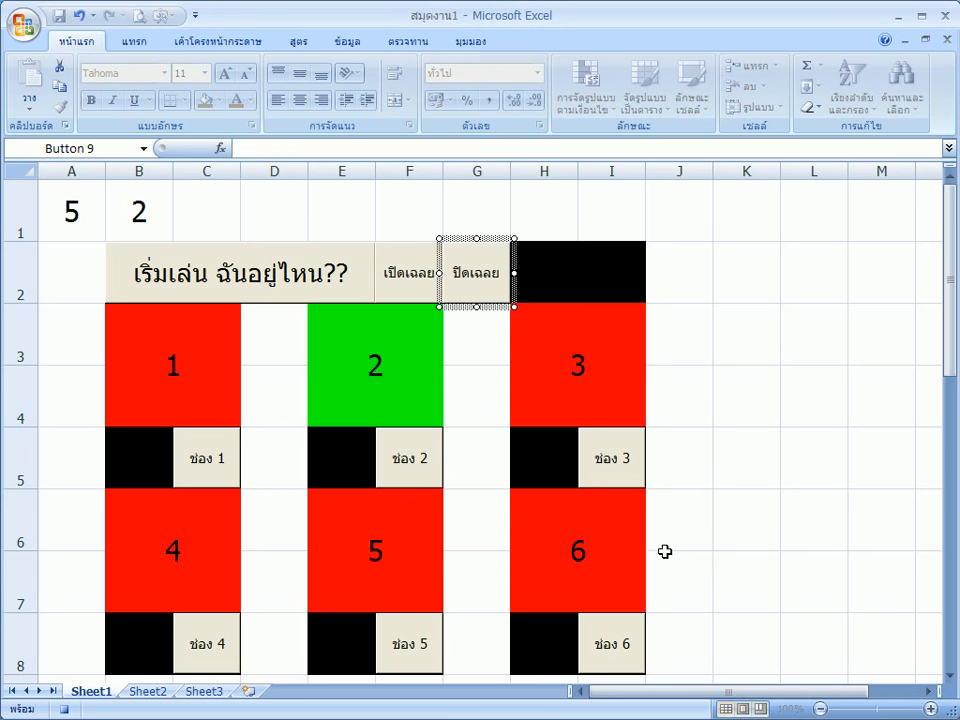
Re-record the macro ปิดเฉลย over the existing one so that it fills cell H2 with black, and stop the recording.
left_click(66, 709)
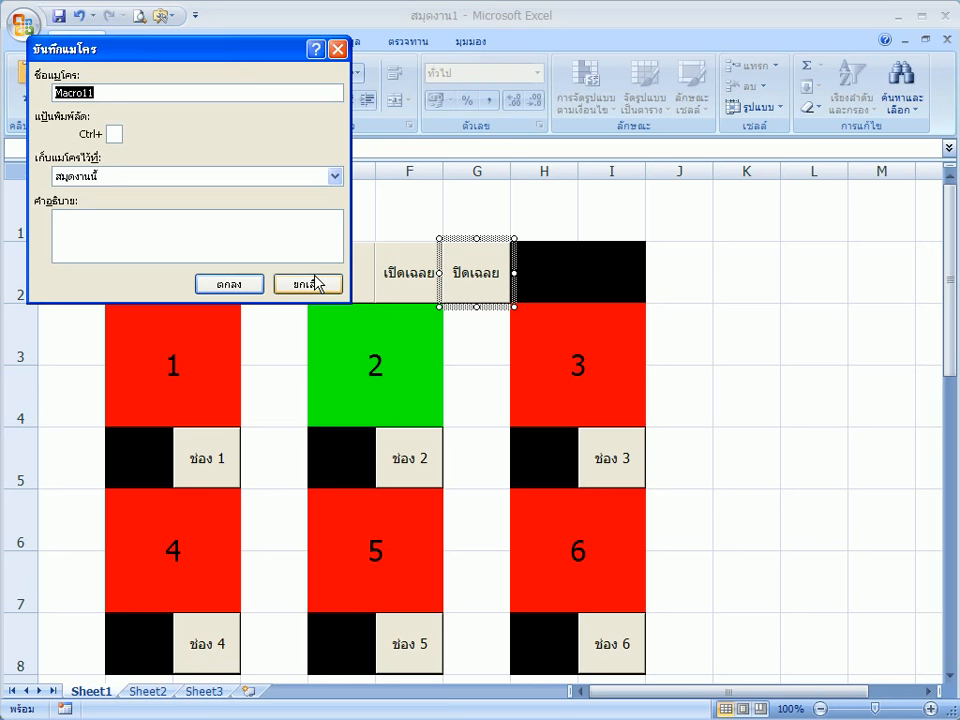
type("ปิดเฉลย")
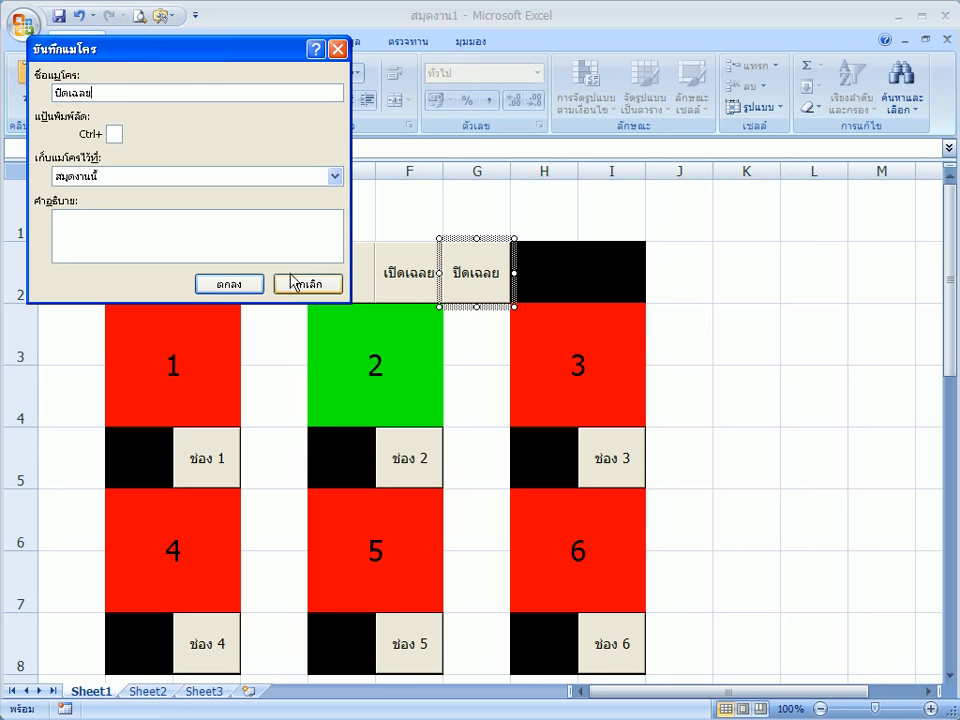
left_click(250, 285)
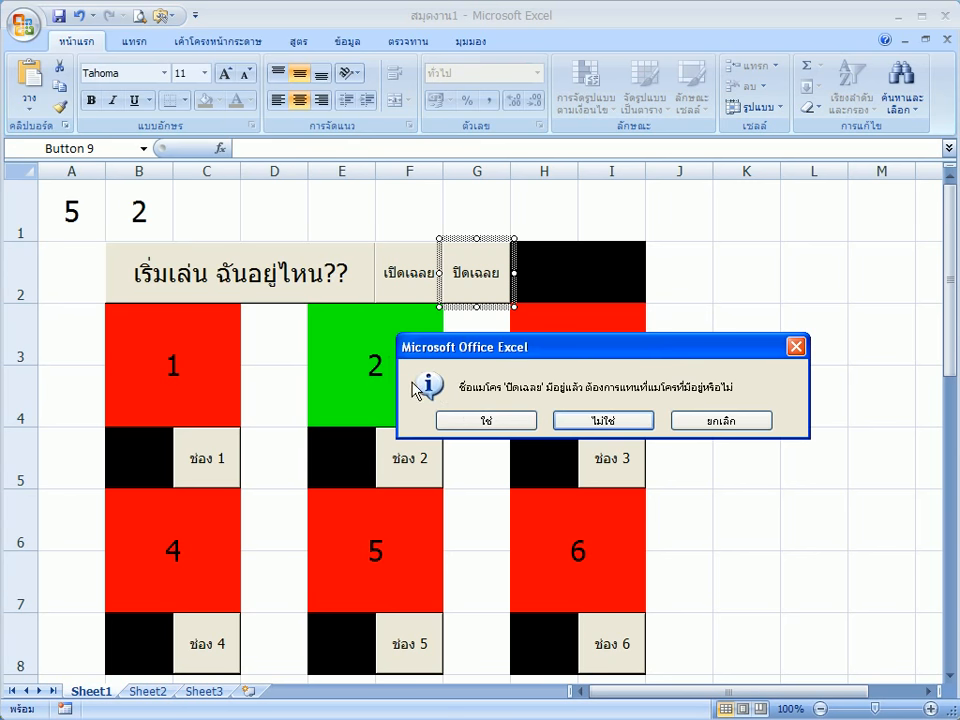
left_click(483, 423)
left_click(574, 264)
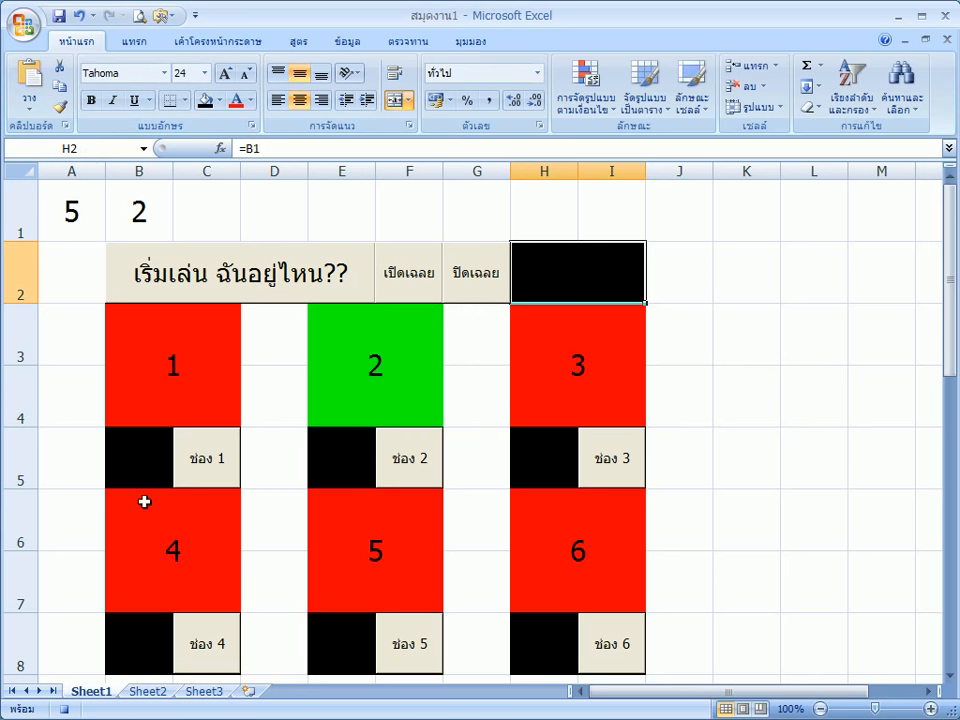
left_click(62, 710)
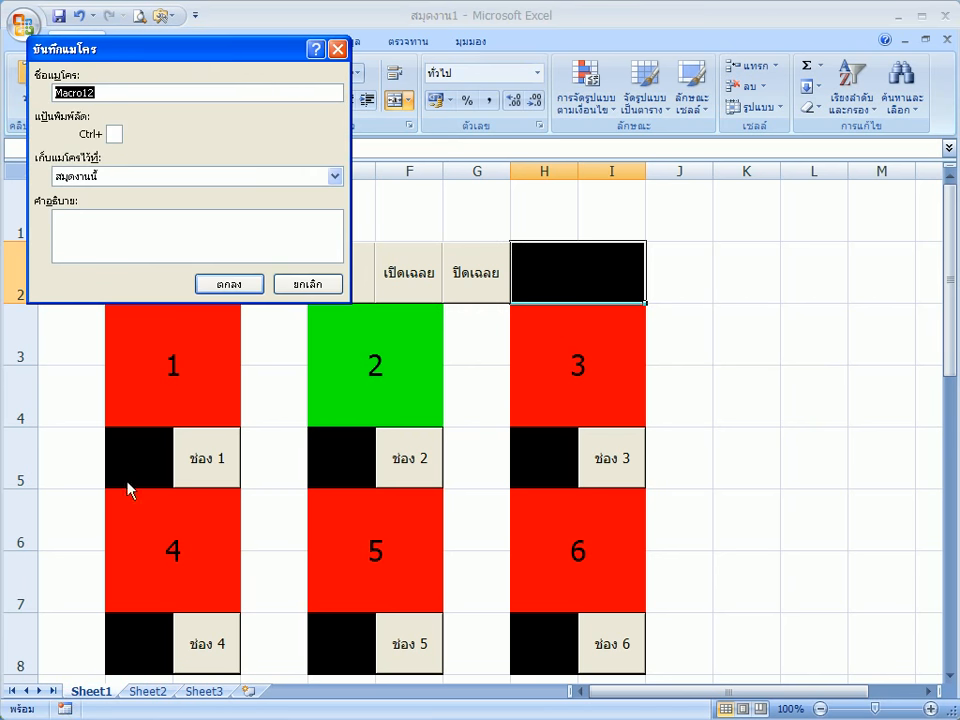
left_click(306, 285)
Run the เปิดเฉลย button to test revealing the answer in cell H2.
double_click(489, 330)
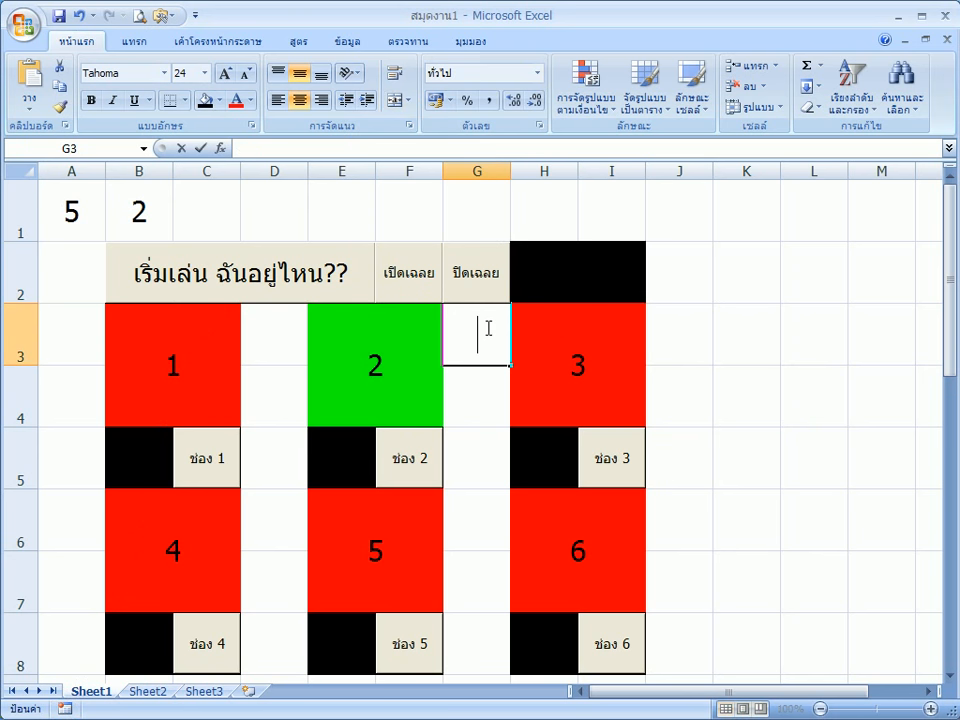
left_click(477, 231)
left_click(413, 288)
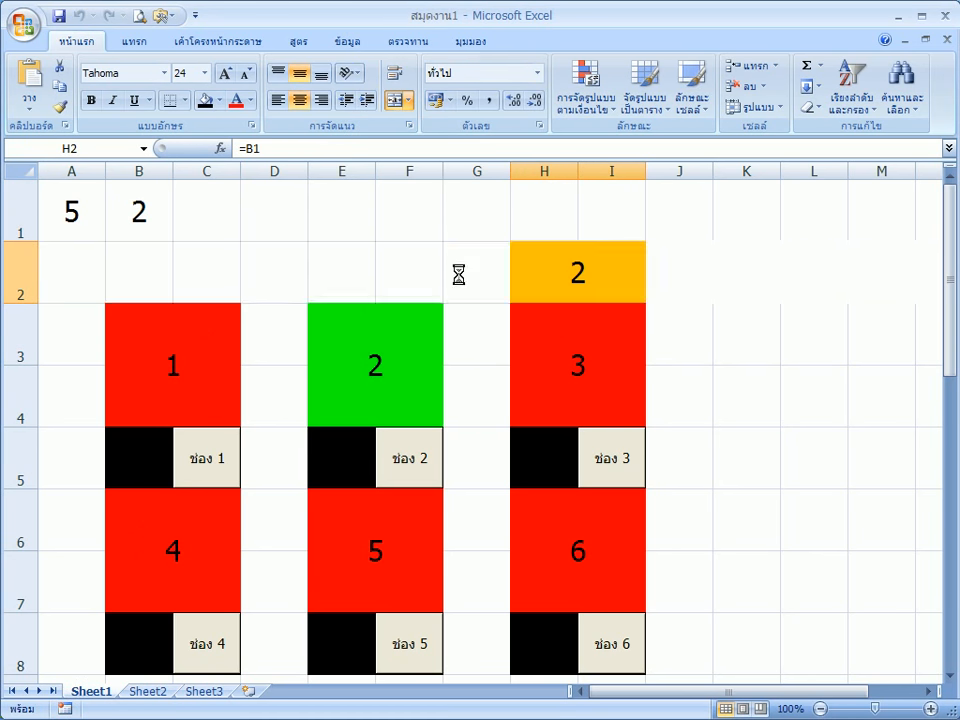
Assign the macro ปิดเฉลย to the button over cell G2 and deselect the button.
right_click(458, 275)
left_click(527, 416)
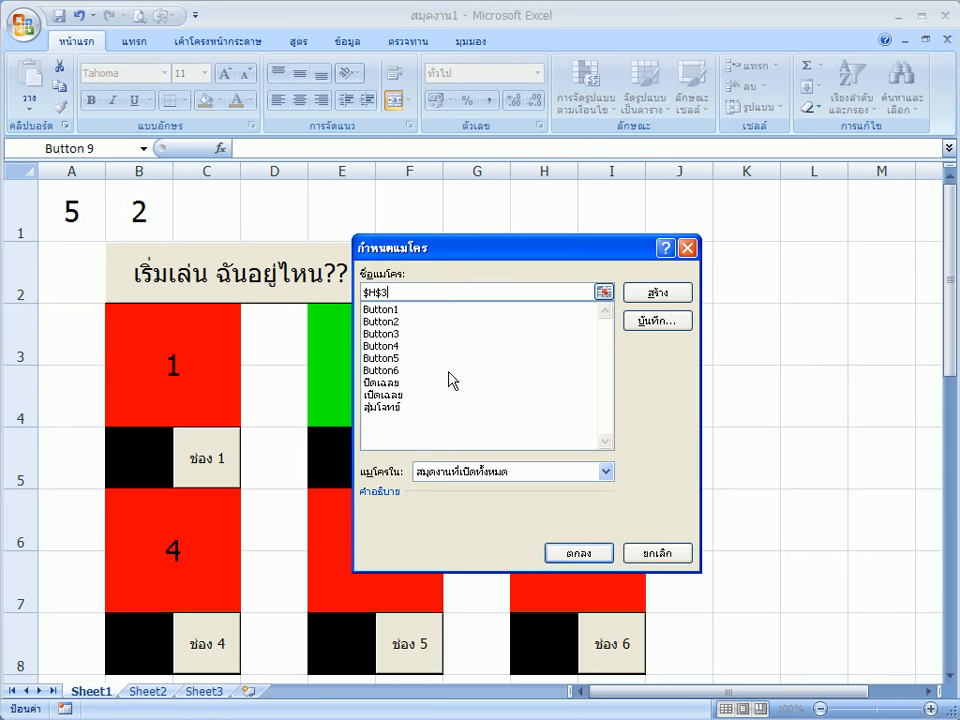
left_click(385, 382)
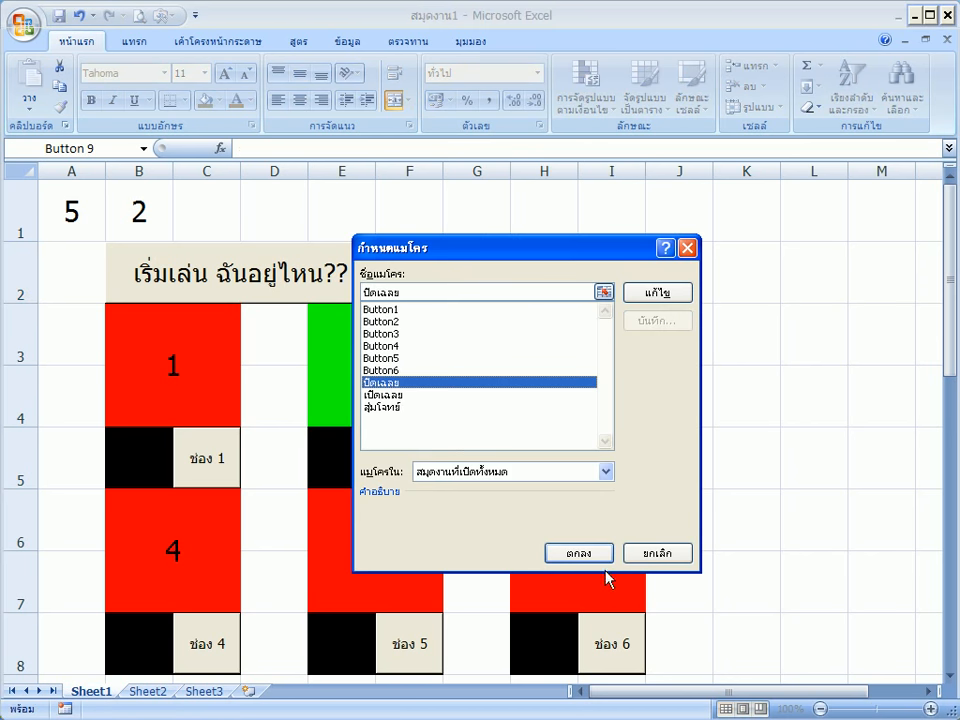
left_click(574, 553)
double_click(479, 350)
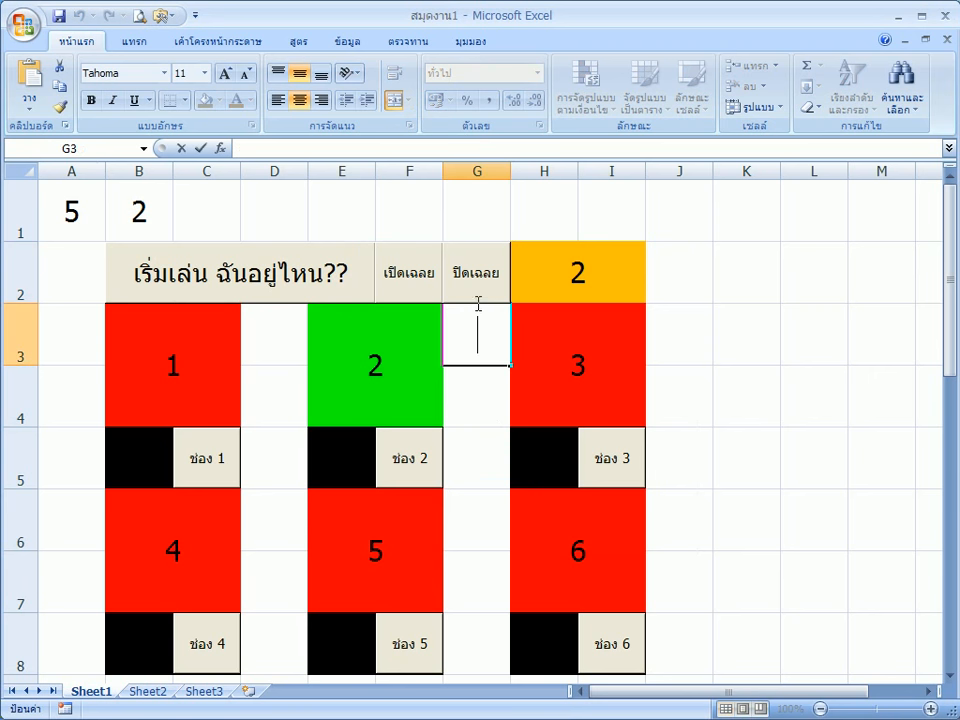
left_click(480, 204)
Test the เปิดเฉลย and ปิดเฉลย buttons alternately on cell H2, finishing with the answer hidden.
left_click(480, 265)
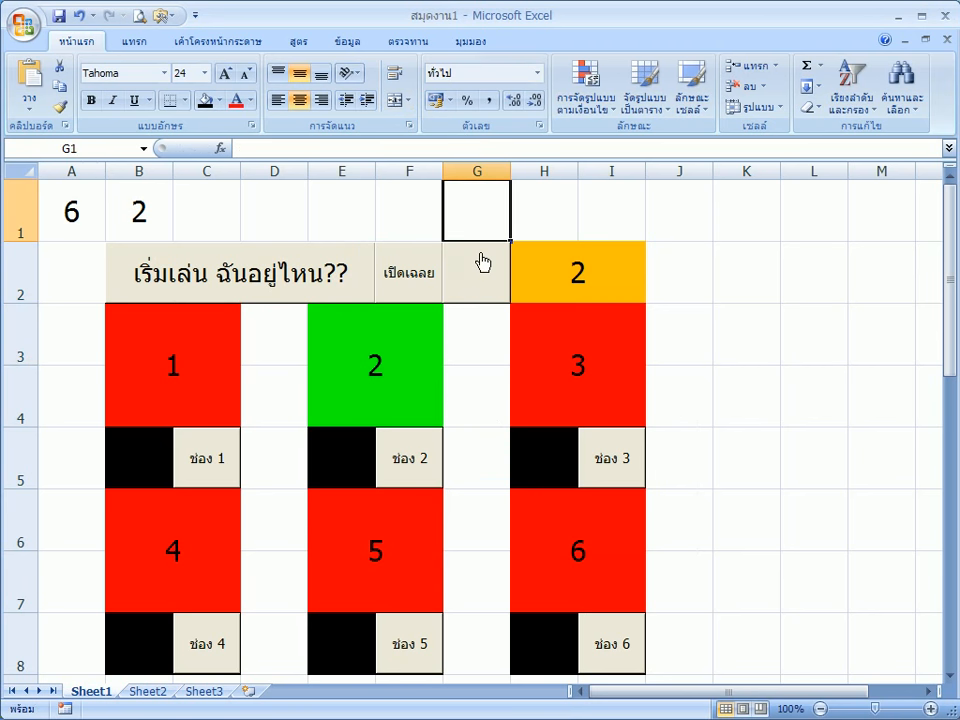
left_click(399, 272)
left_click(462, 270)
left_click(426, 272)
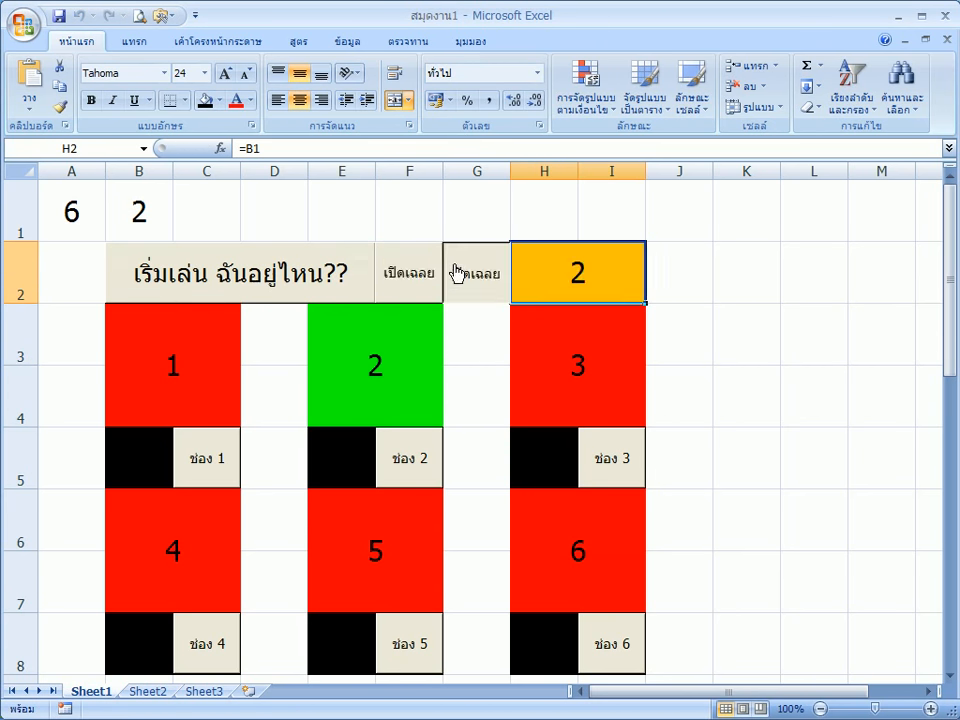
left_click(456, 272)
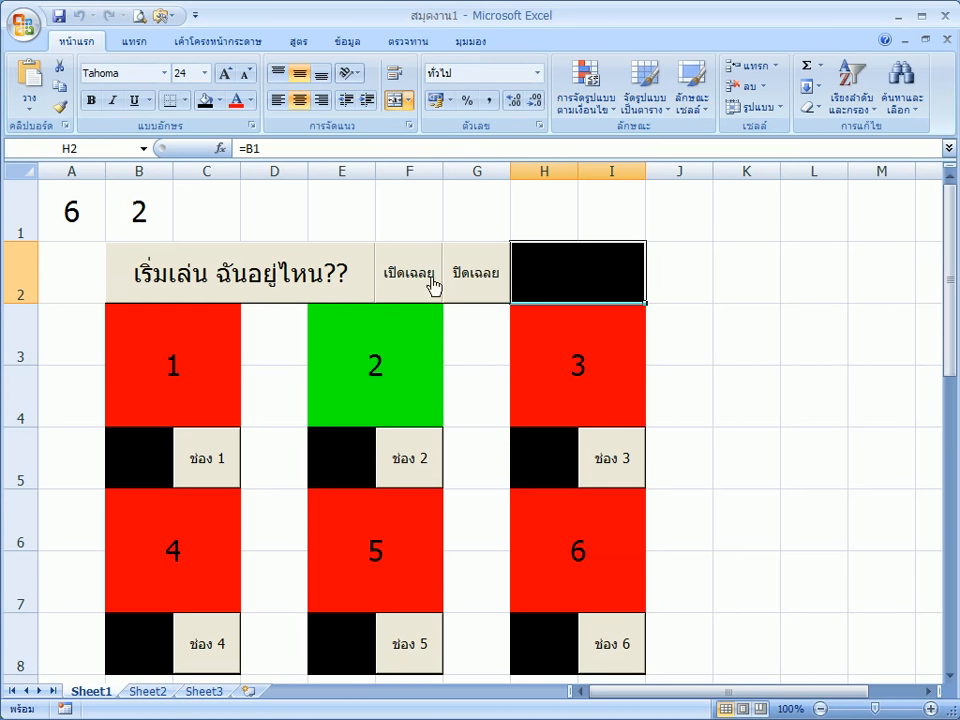
Hide row 1, which holds the random number and answer cells.
left_click(23, 209)
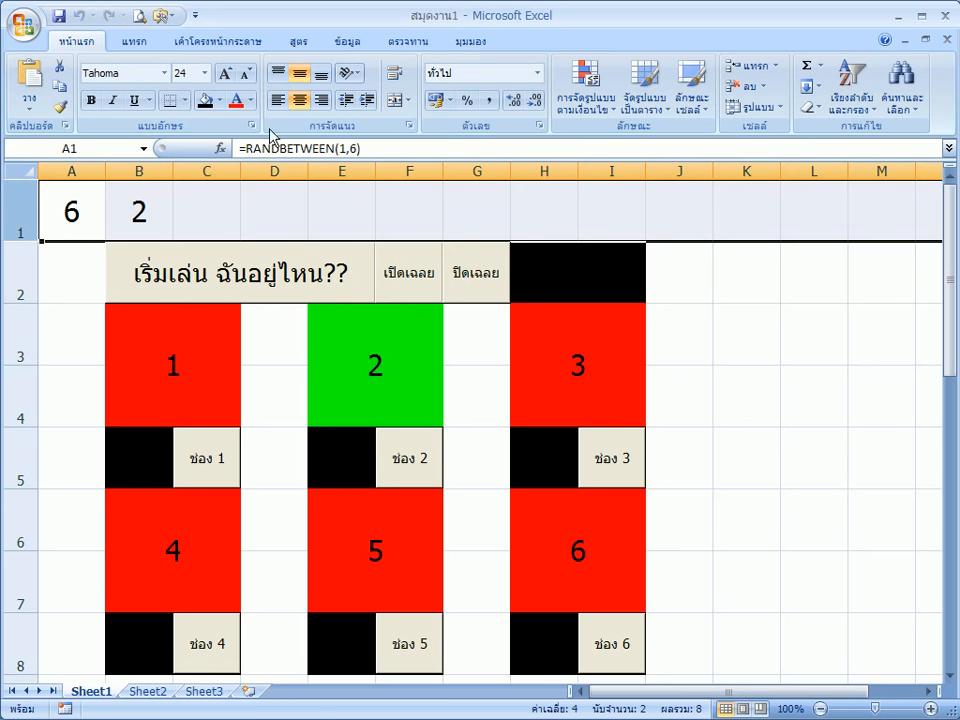
left_click(762, 110)
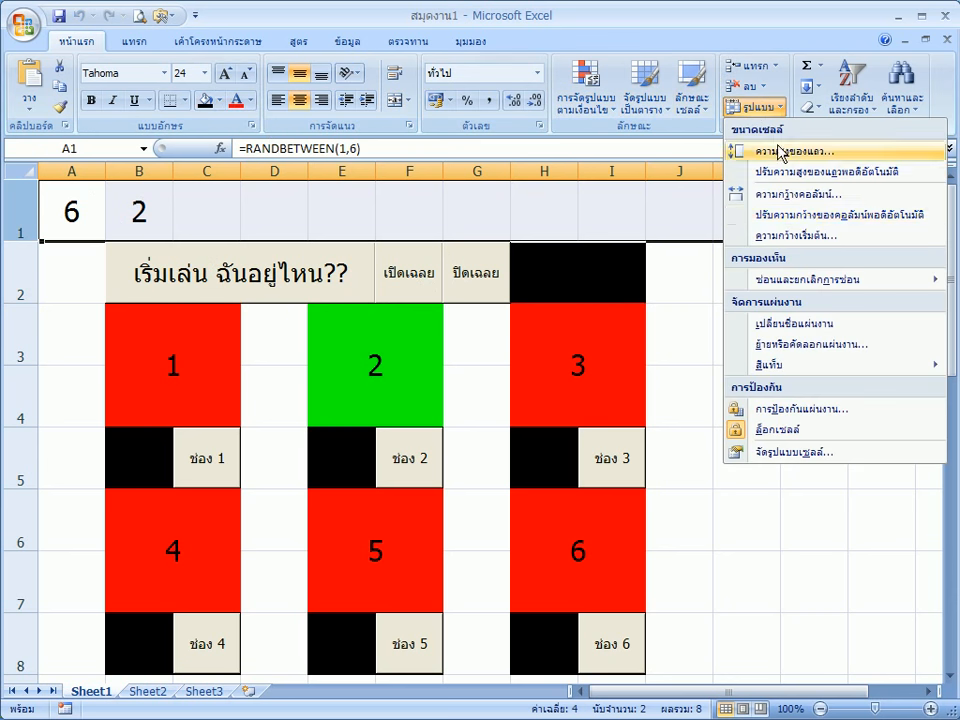
mouse_move(797, 282)
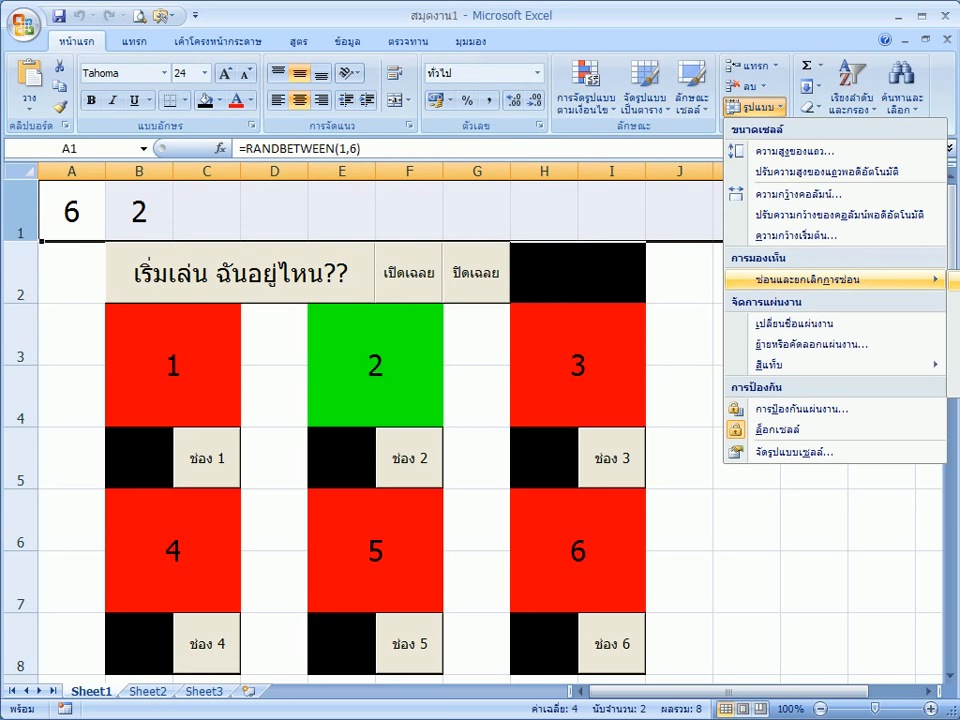
left_click(955, 284)
Hide all rows from row 9 down to the end of the sheet.
scroll(20, 420, "down", 1)
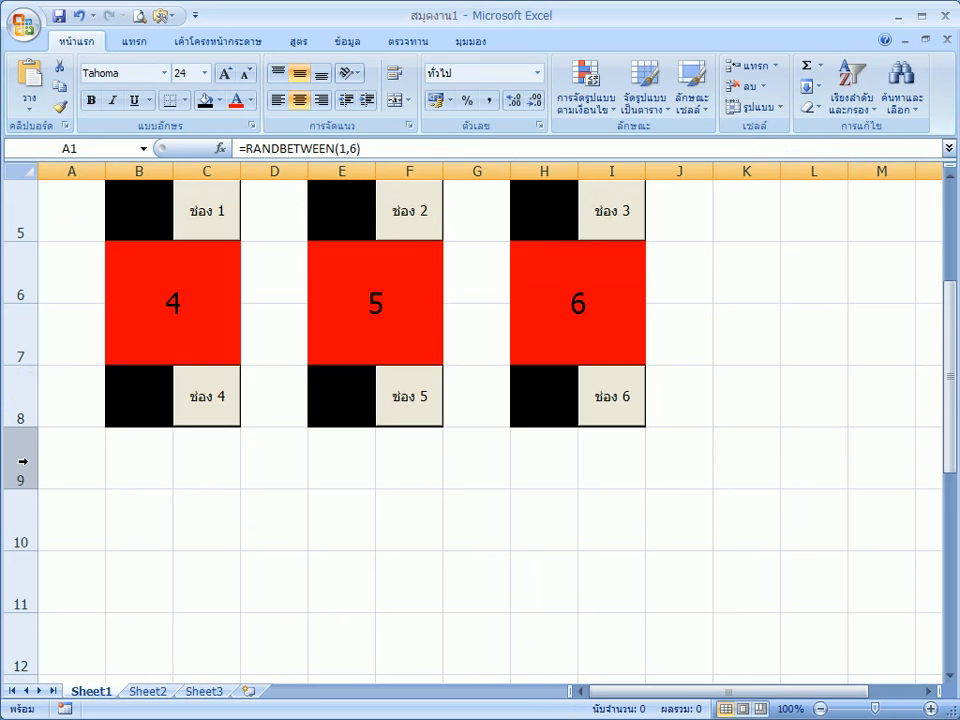
left_click(22, 461)
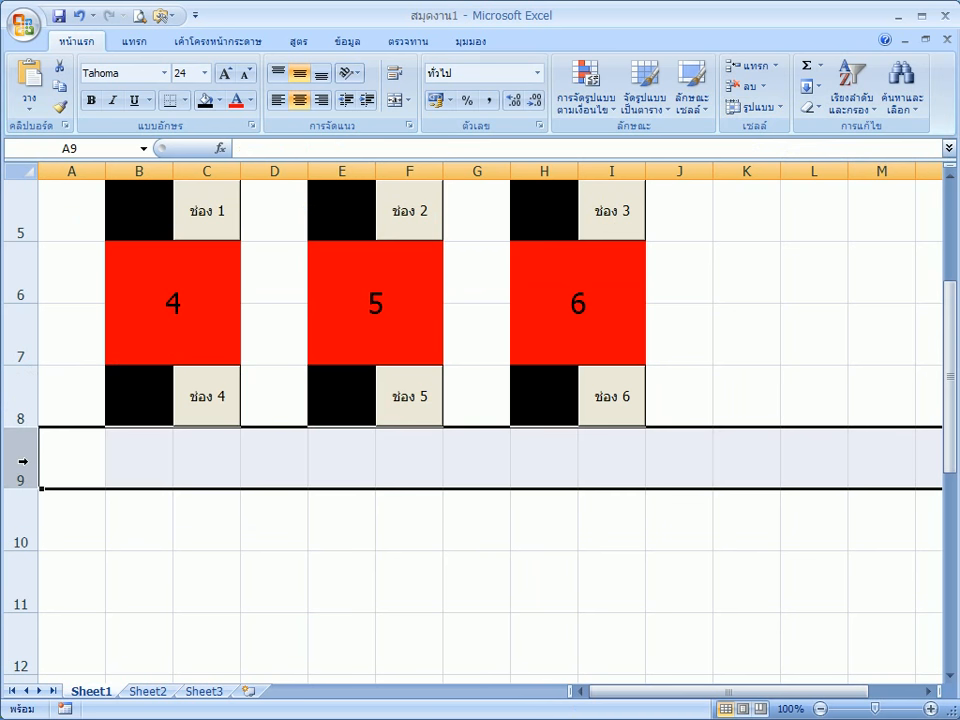
key("ctrl+shift+Down")
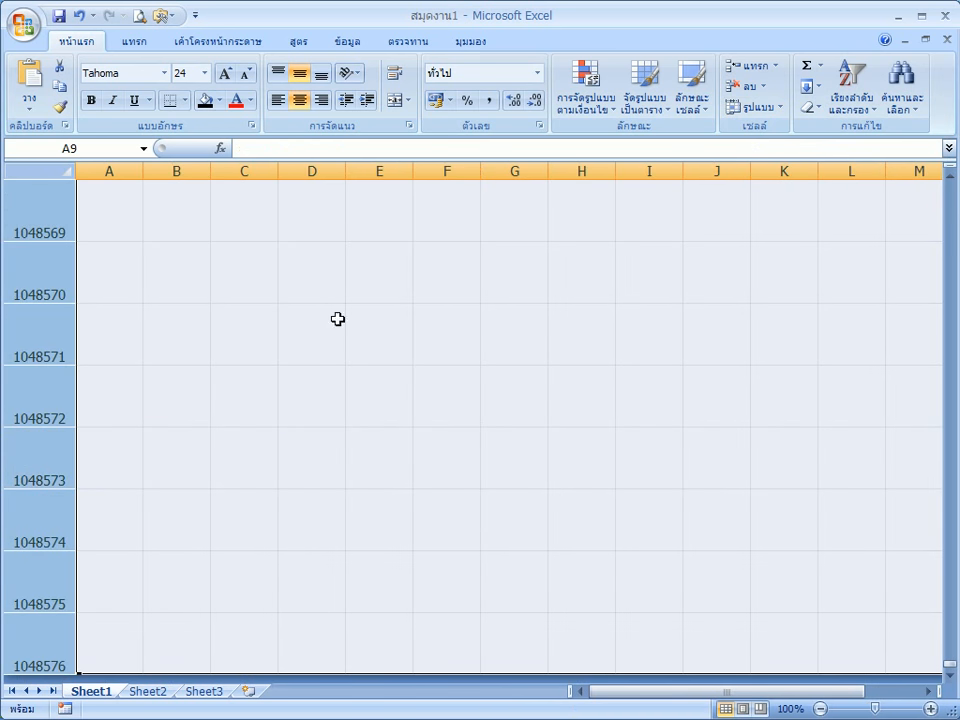
left_click(693, 110)
left_click(756, 110)
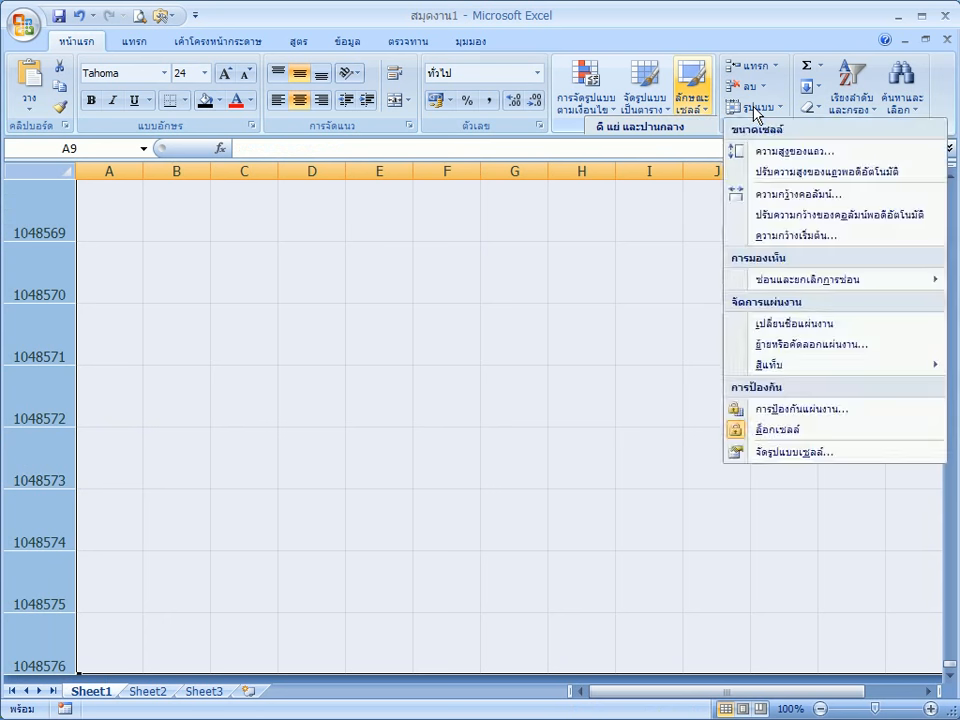
left_click(756, 110)
left_click(756, 110)
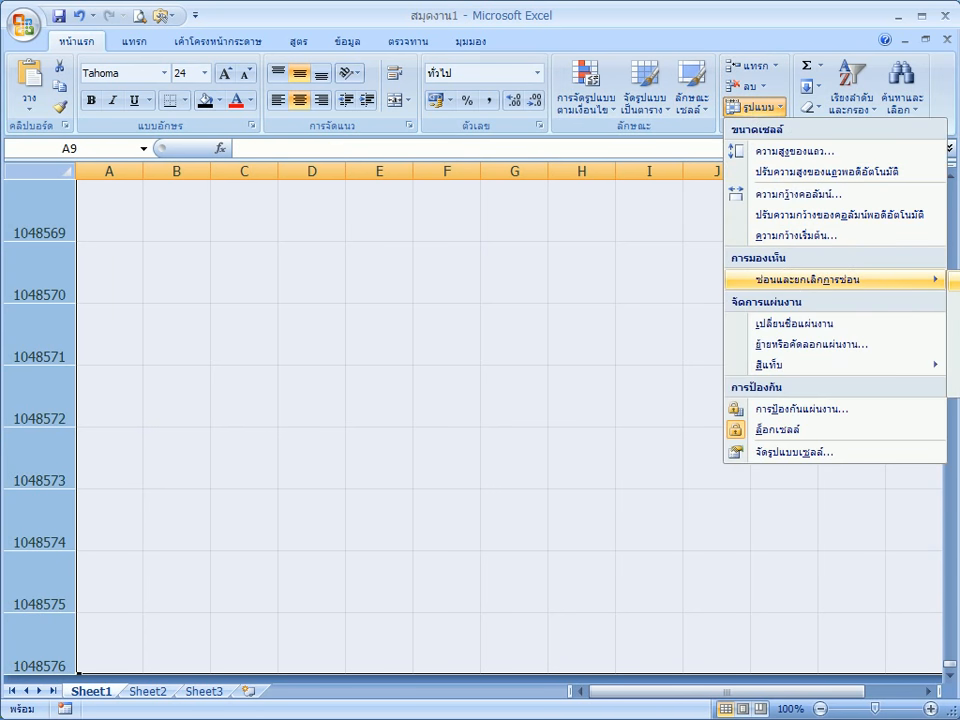
left_click(620, 292)
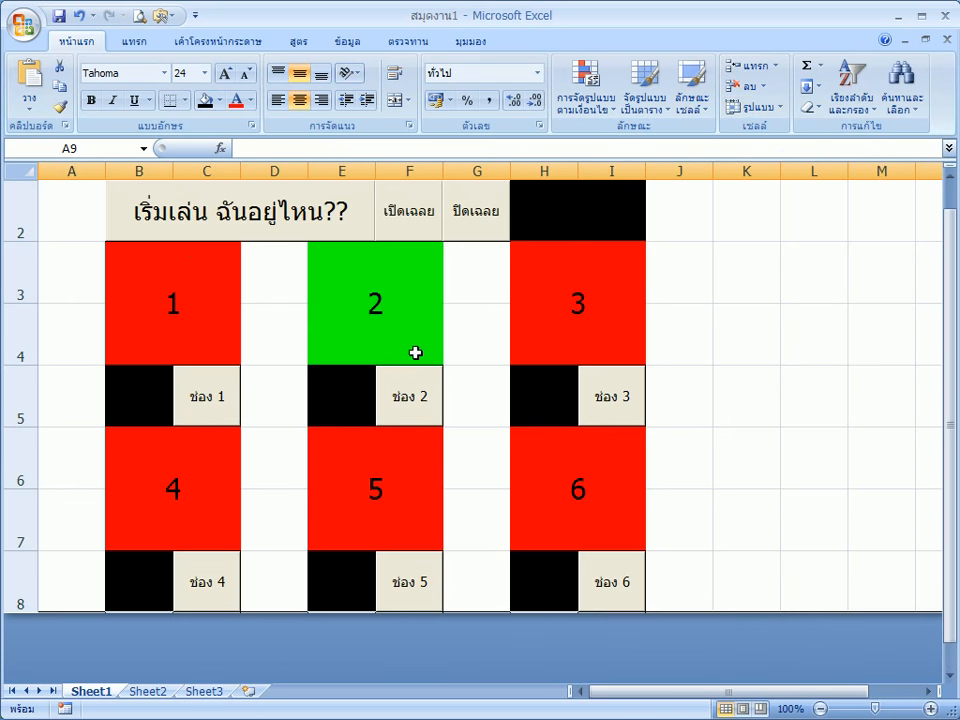
Hide the empty column A beside the game boxes.
left_click(71, 170)
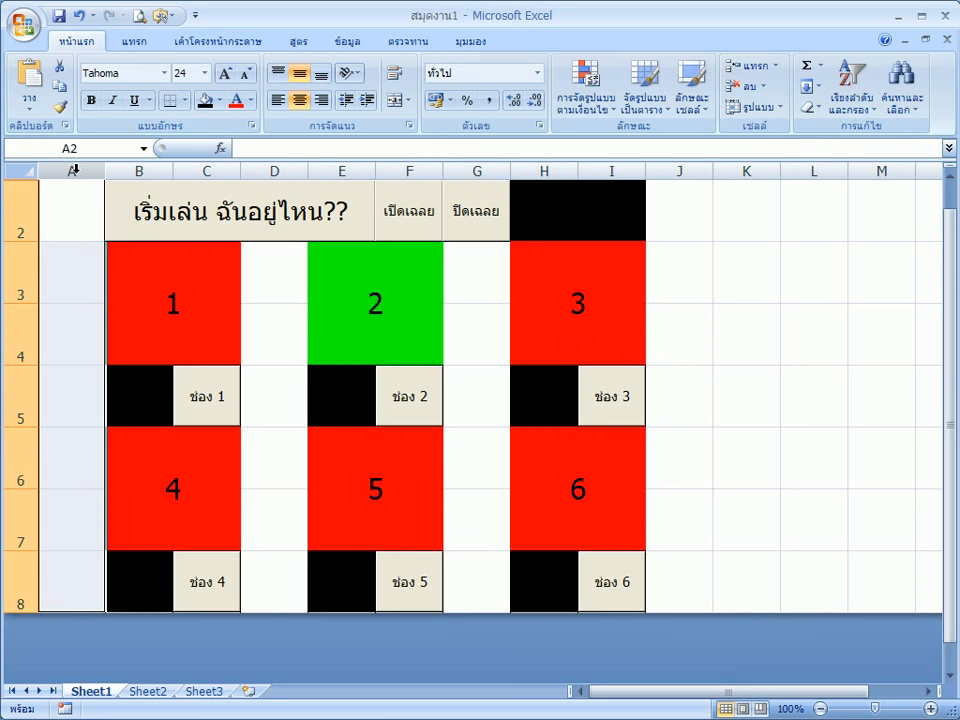
left_click(760, 108)
mouse_move(878, 288)
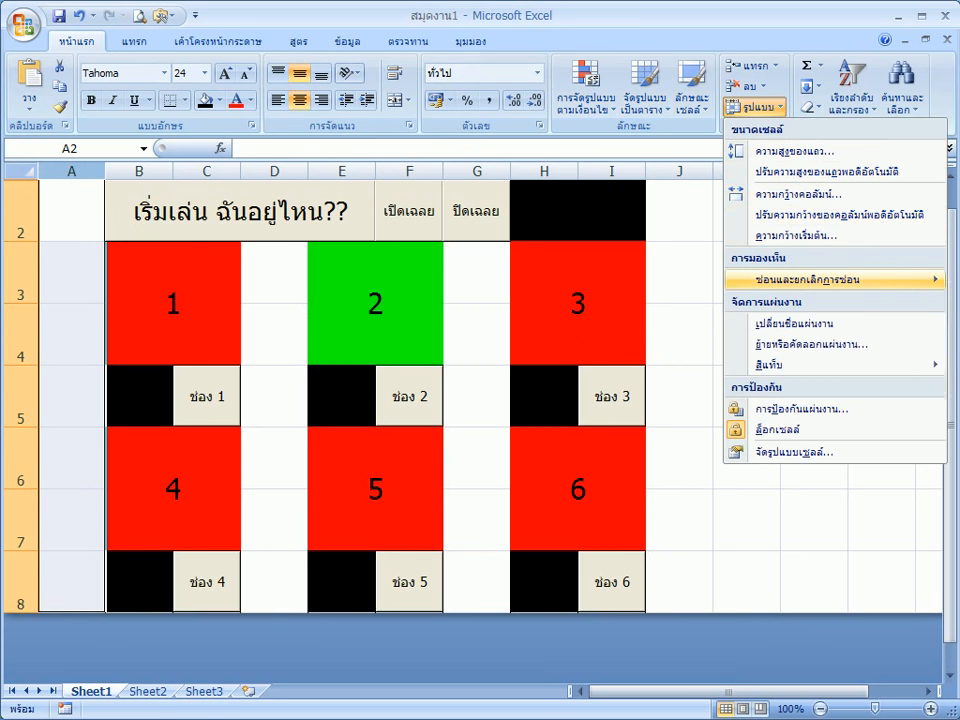
left_click(953, 302)
Hide all columns from column J through to the end of the sheet.
left_click(598, 165)
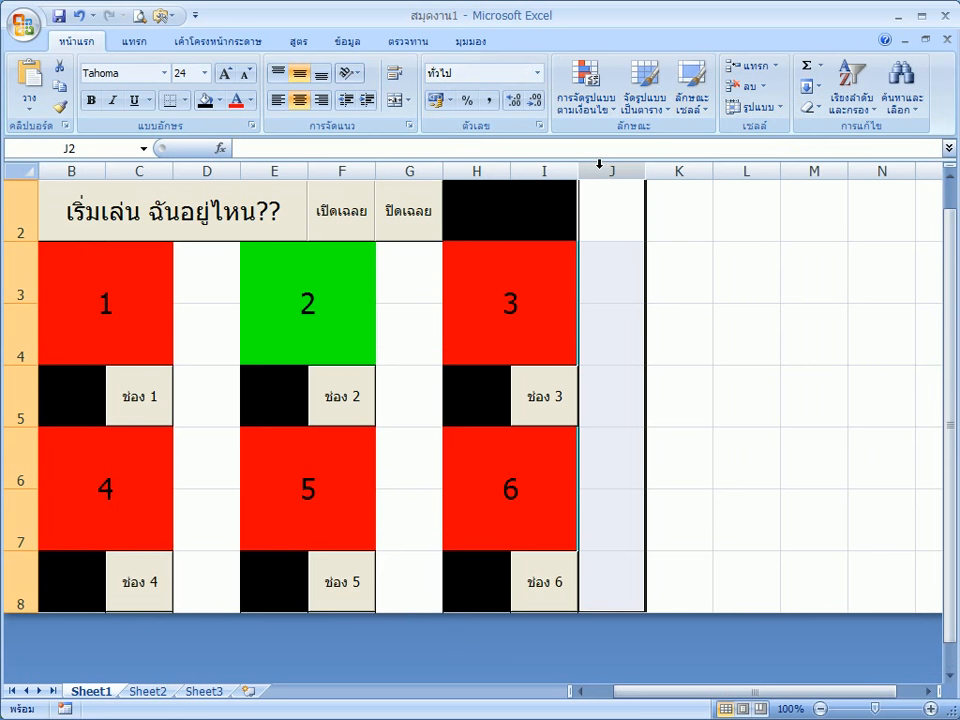
key("ctrl+shift+Right")
left_click(760, 107)
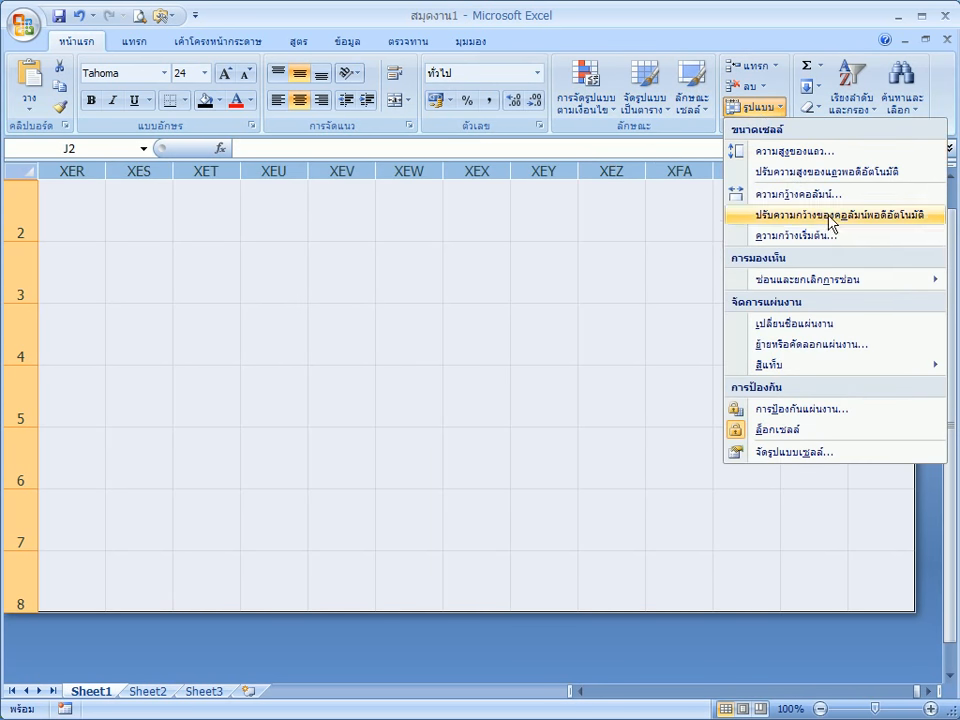
left_click(953, 302)
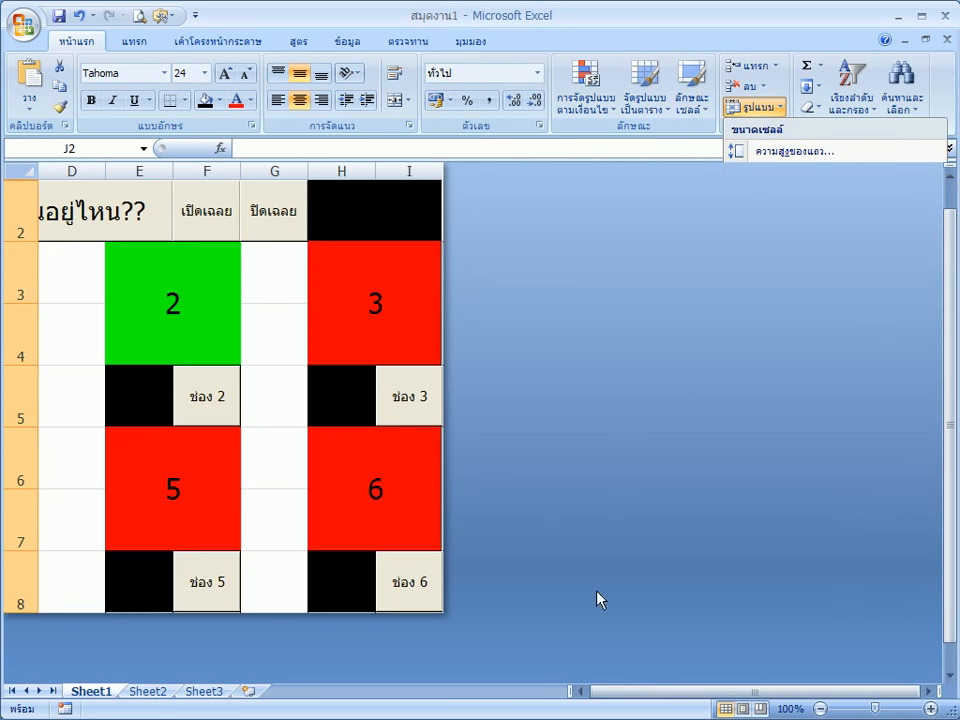
left_click_drag(624, 701, 557, 700)
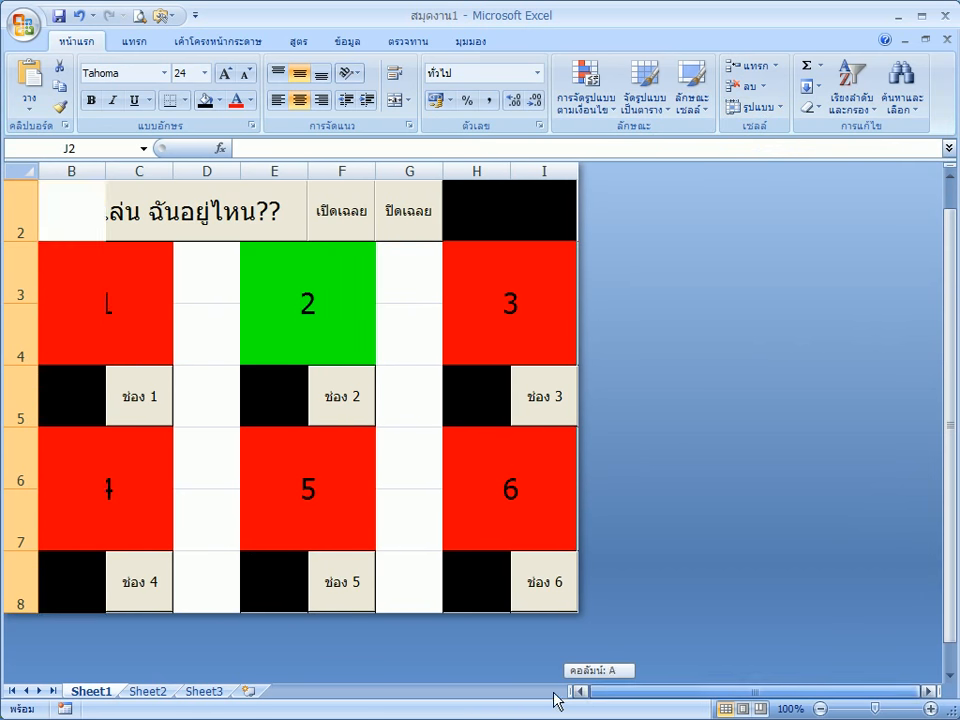
Fill the gap cells D3:D8 and G3:G8 between the boxes with standard purple, then deselect them.
left_click_drag(204, 275, 204, 568)
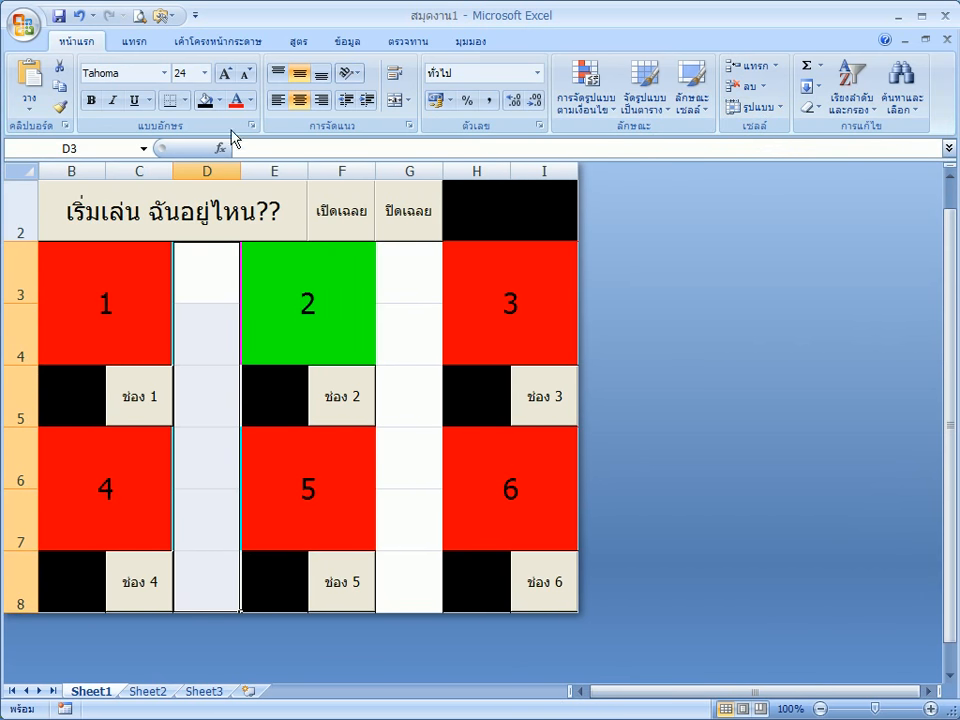
left_click(219, 100)
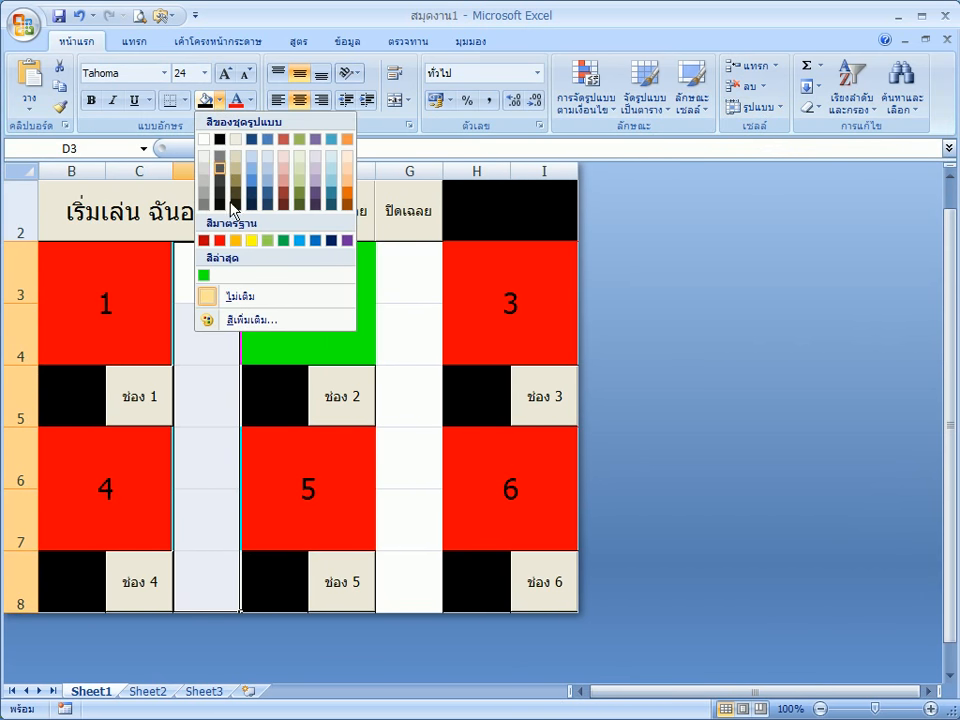
left_click(347, 240)
left_click_drag(401, 279, 405, 585)
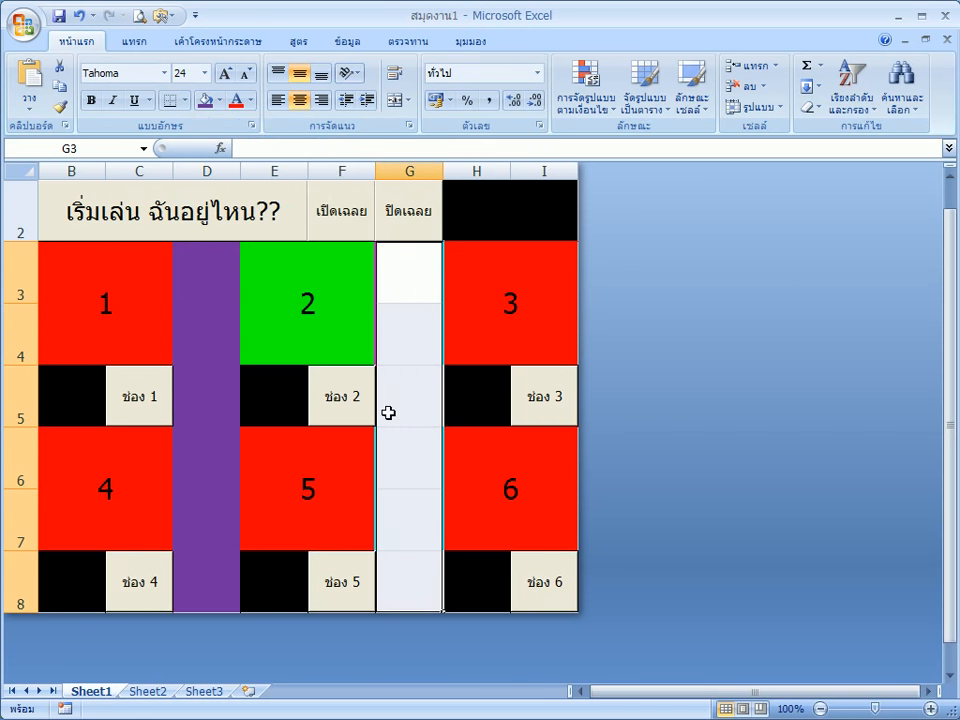
left_click(206, 101)
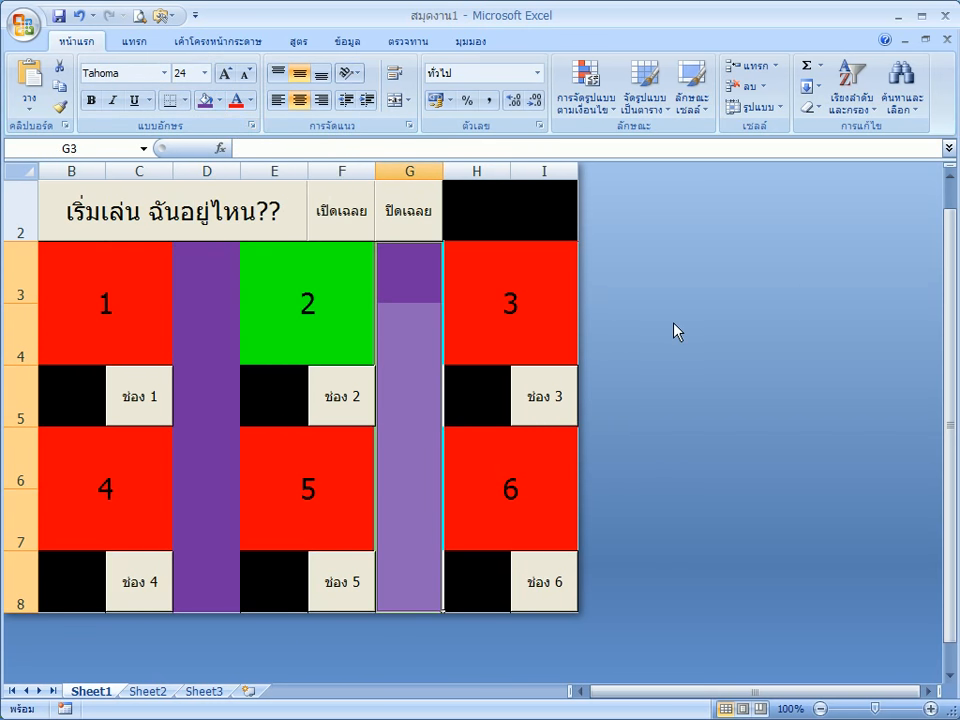
left_click(527, 210)
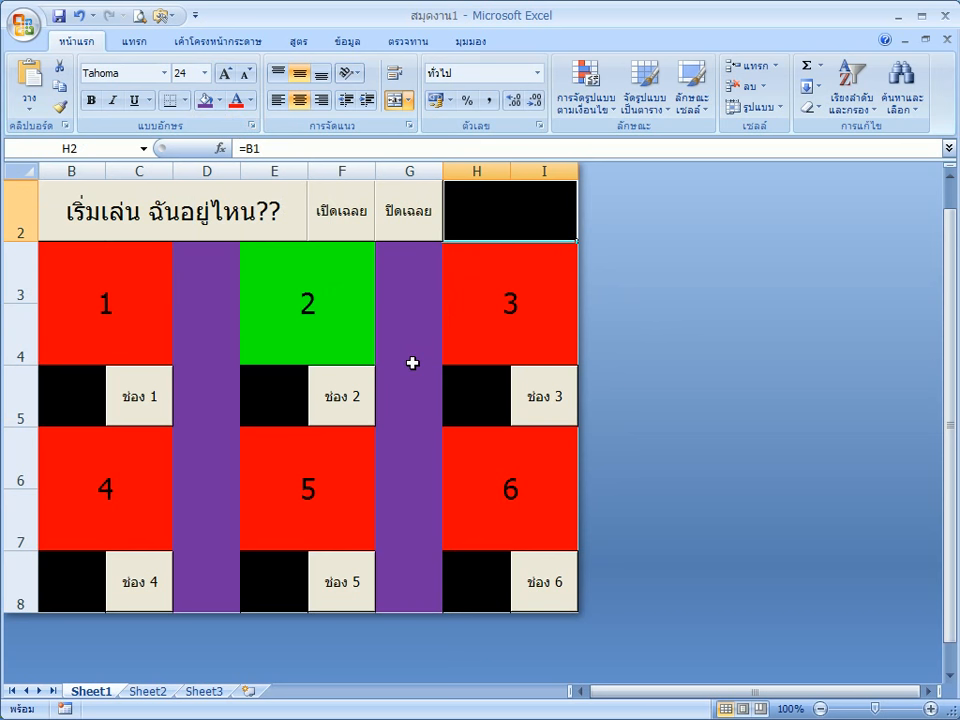
Test a full round: start the game, guess boxes 2, 6, 1 and 3 in that order, and reveal the solution with เปิดเฉลย.
left_click(215, 228)
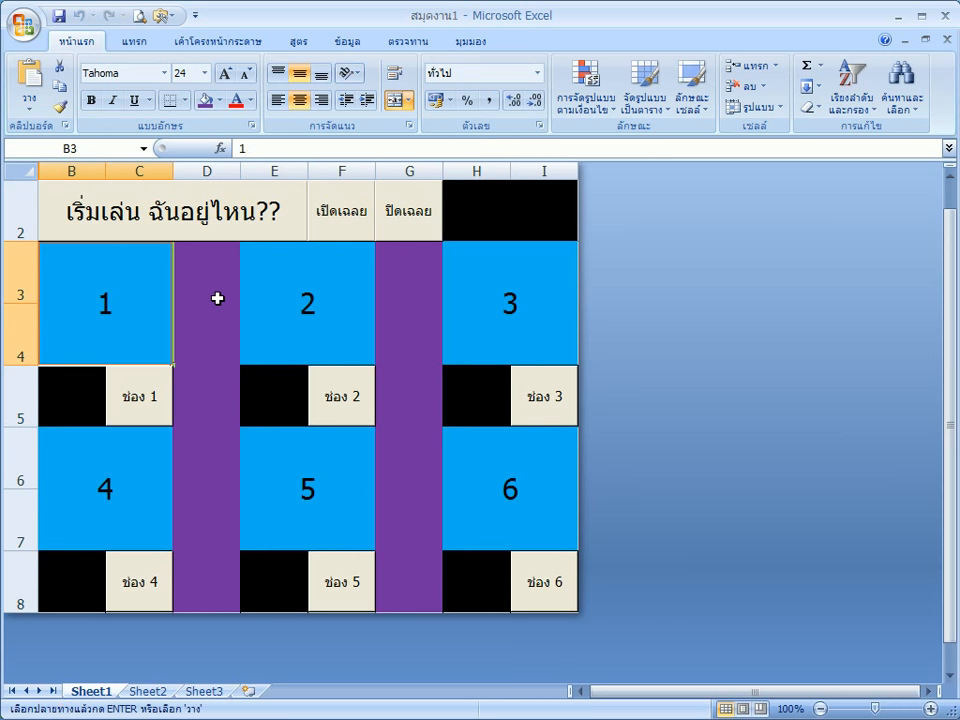
left_click(347, 398)
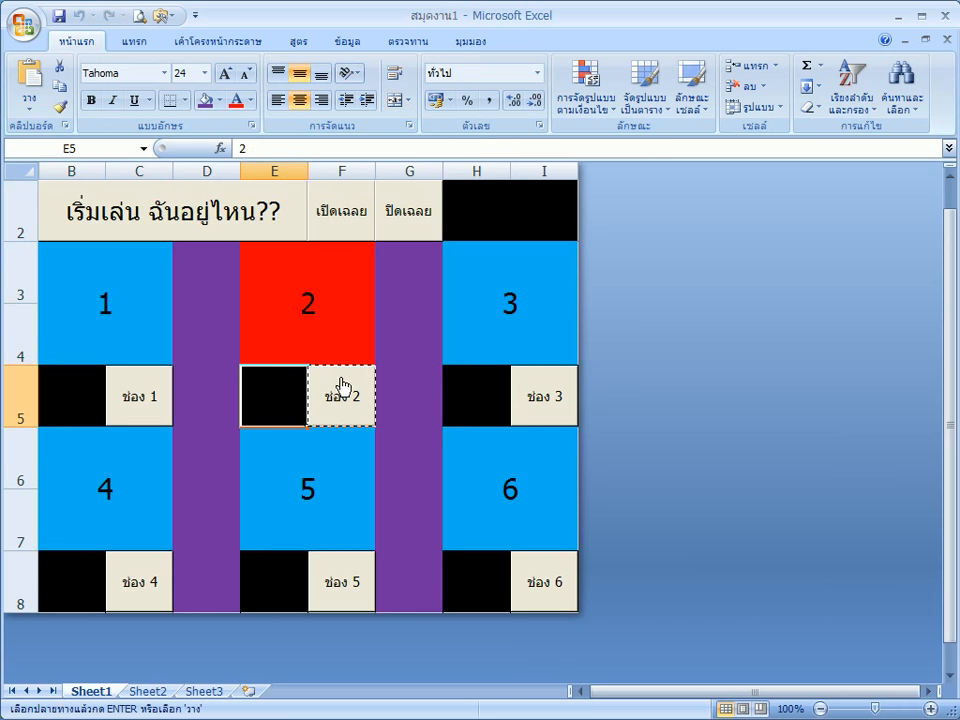
left_click(545, 598)
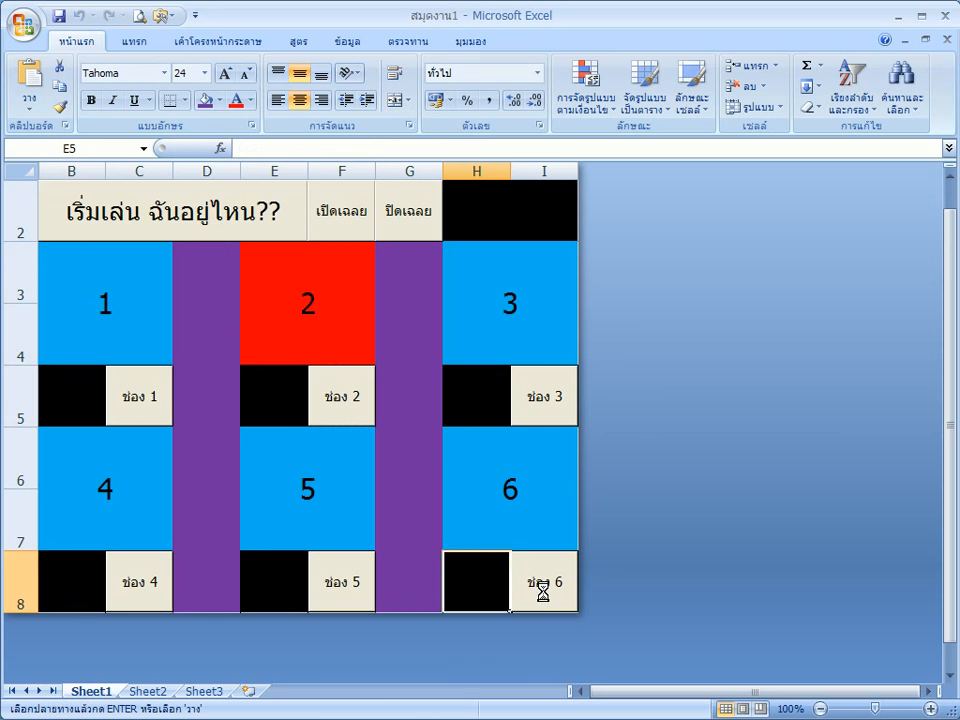
left_click(137, 400)
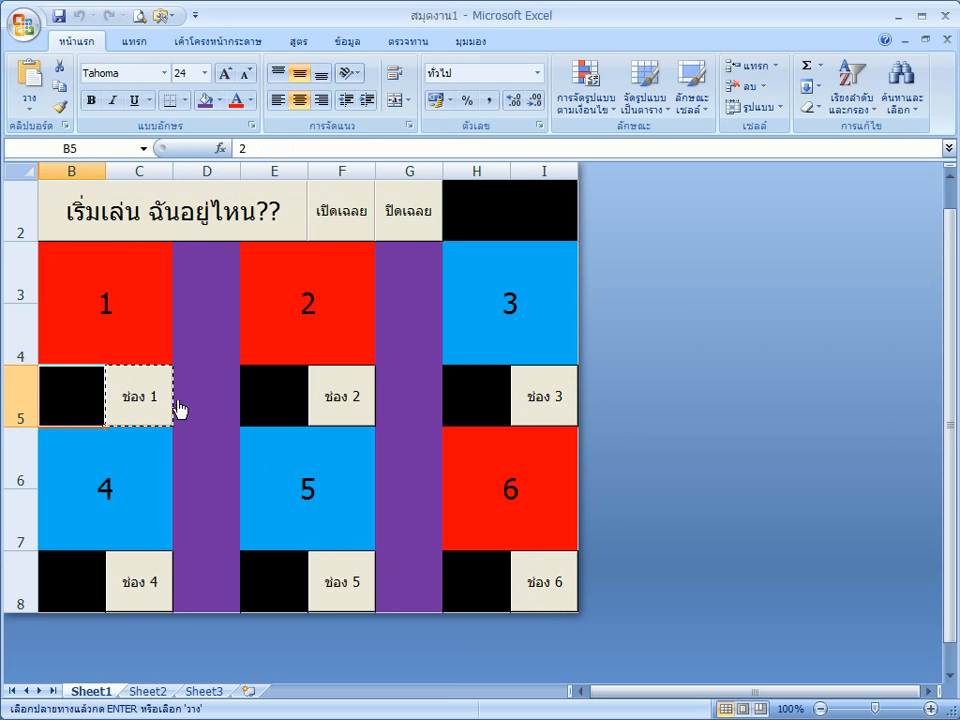
left_click(537, 403)
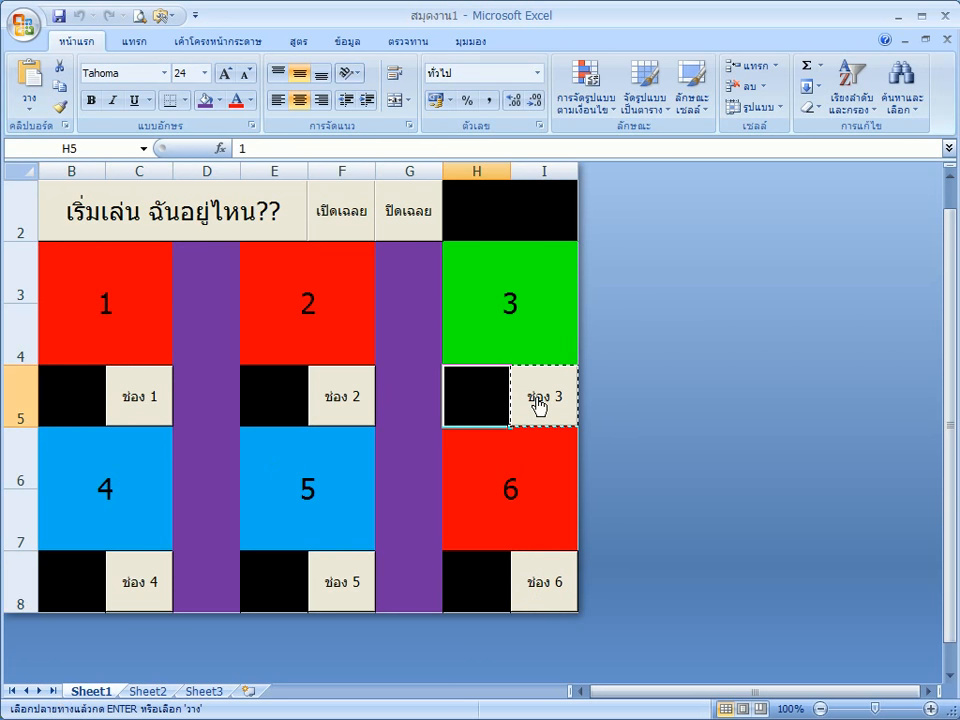
left_click(341, 224)
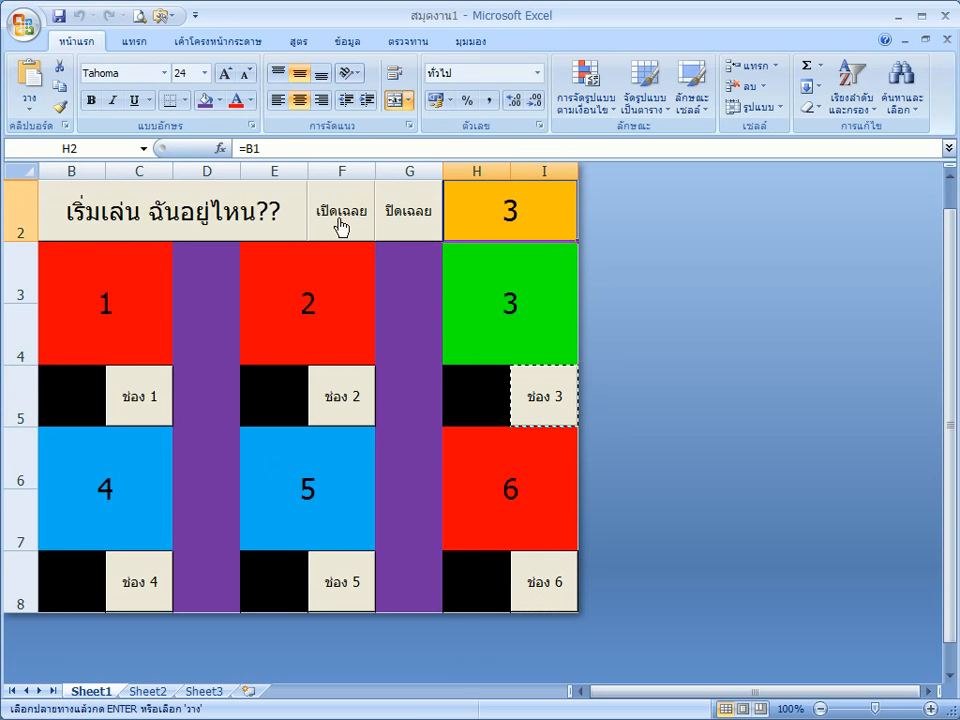